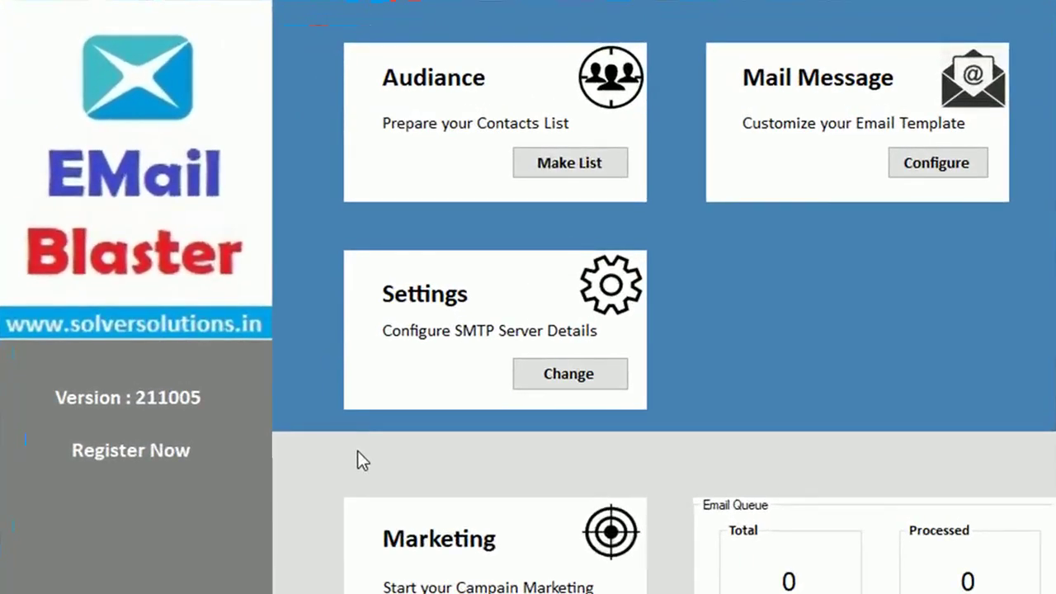
- Open the SMTP server settings and start adding a new sender account
{"action": "left_click", "coordinate": [551, 372]}
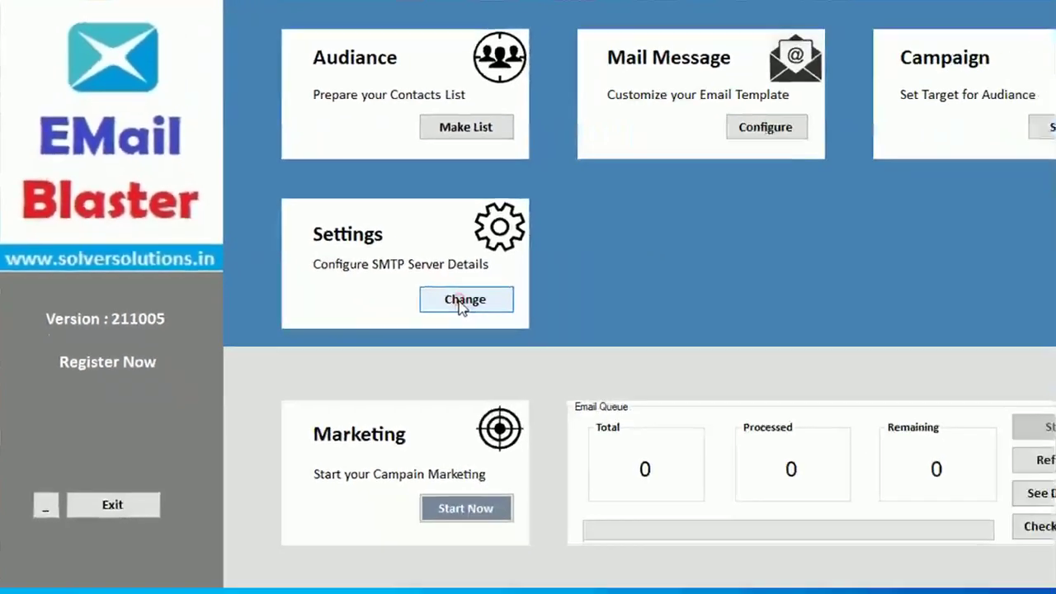
{"action": "left_click", "coordinate": [566, 376]}
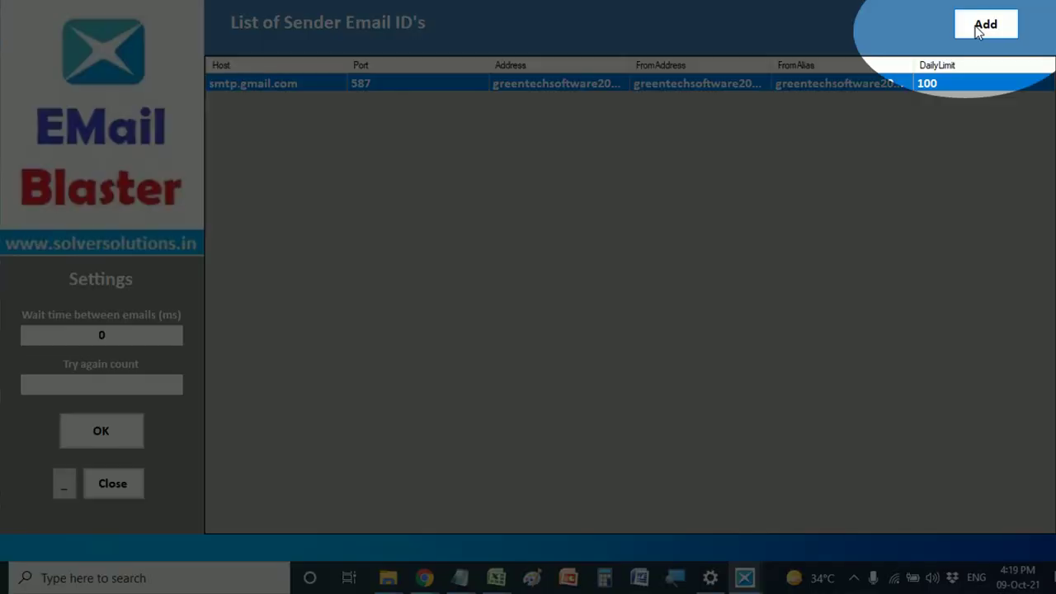
{"action": "left_click", "coordinate": [983, 27]}
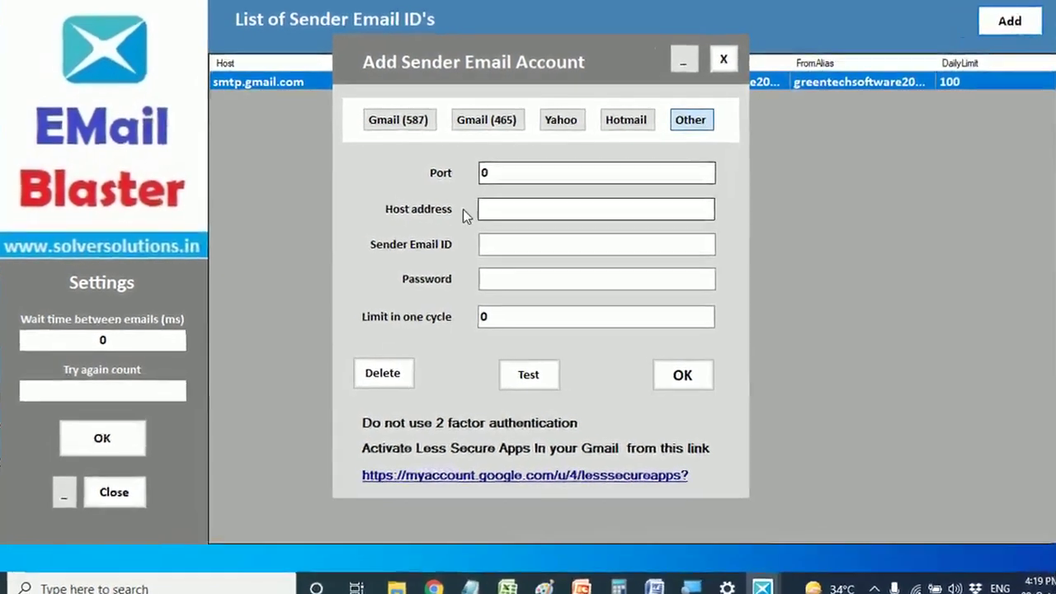
- Compare the Gmail 465, Yahoo, Hotmail and custom presets, then settle on Gmail port 587 with smtp.gmail.com
{"action": "left_click", "coordinate": [400, 119]}
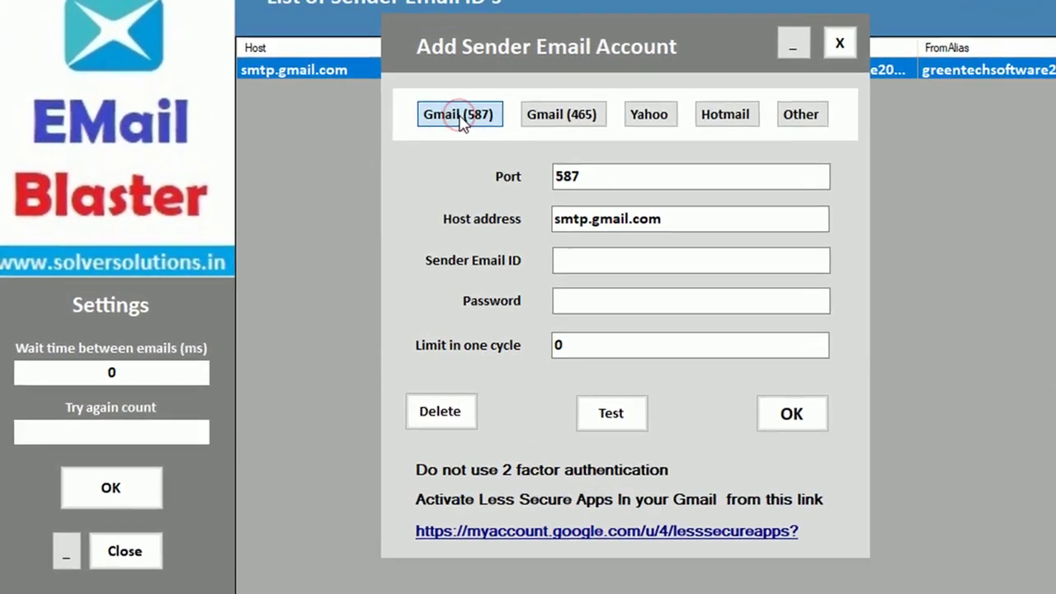
{"action": "left_click", "coordinate": [551, 122]}
{"action": "left_click", "coordinate": [493, 121]}
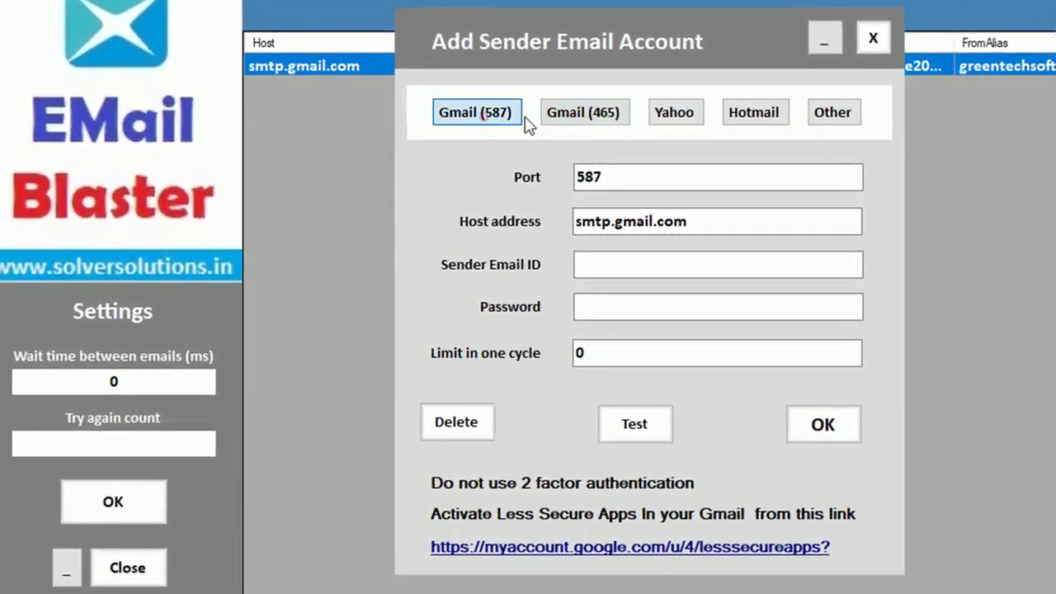
{"action": "left_click", "coordinate": [561, 118]}
{"action": "left_click", "coordinate": [676, 121]}
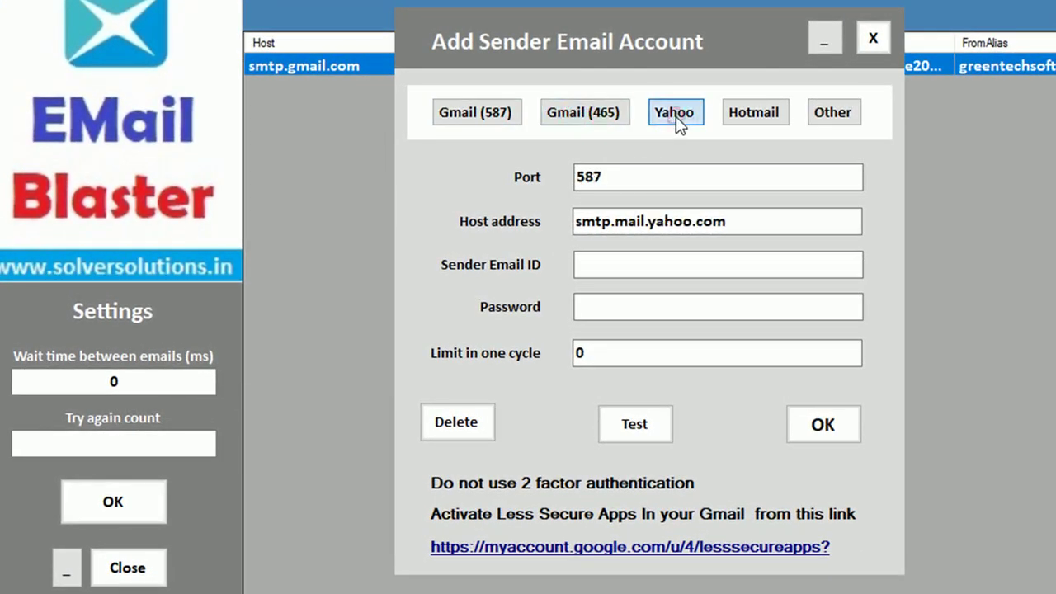
{"action": "left_click", "coordinate": [750, 124]}
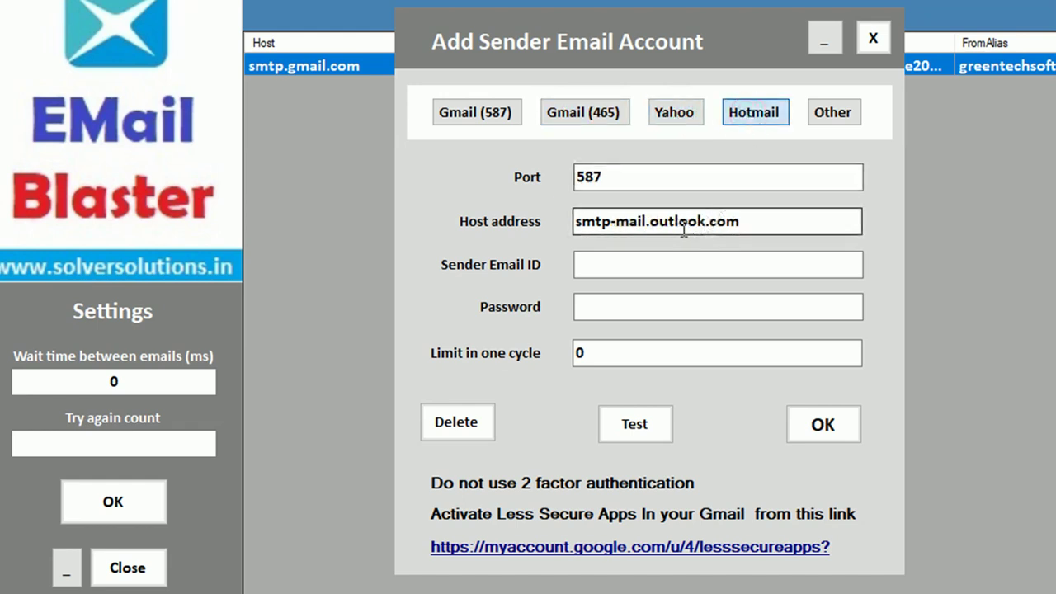
{"action": "left_click", "coordinate": [832, 112]}
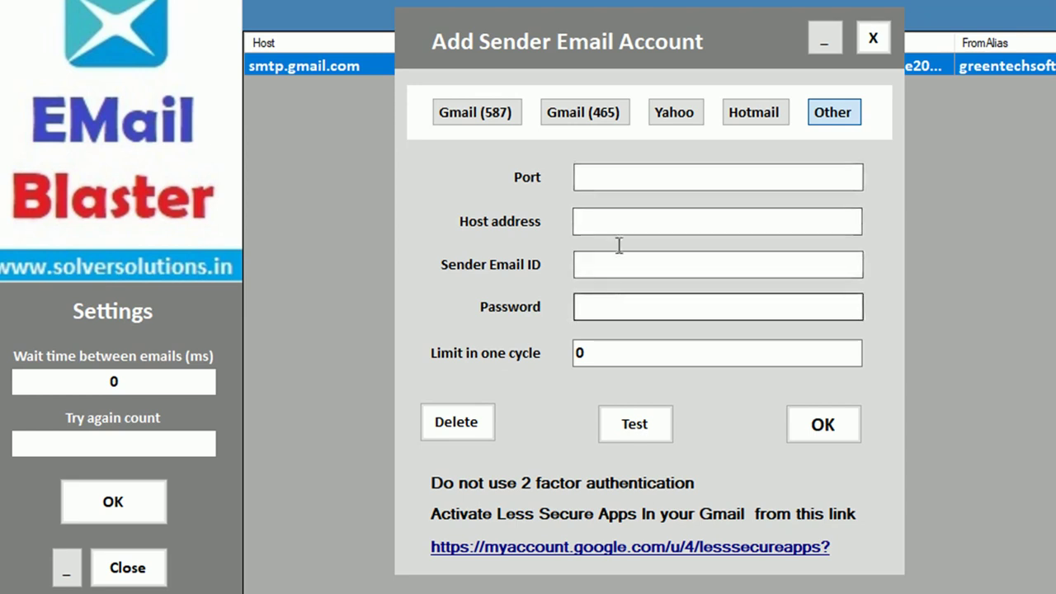
{"action": "left_click", "coordinate": [472, 121]}
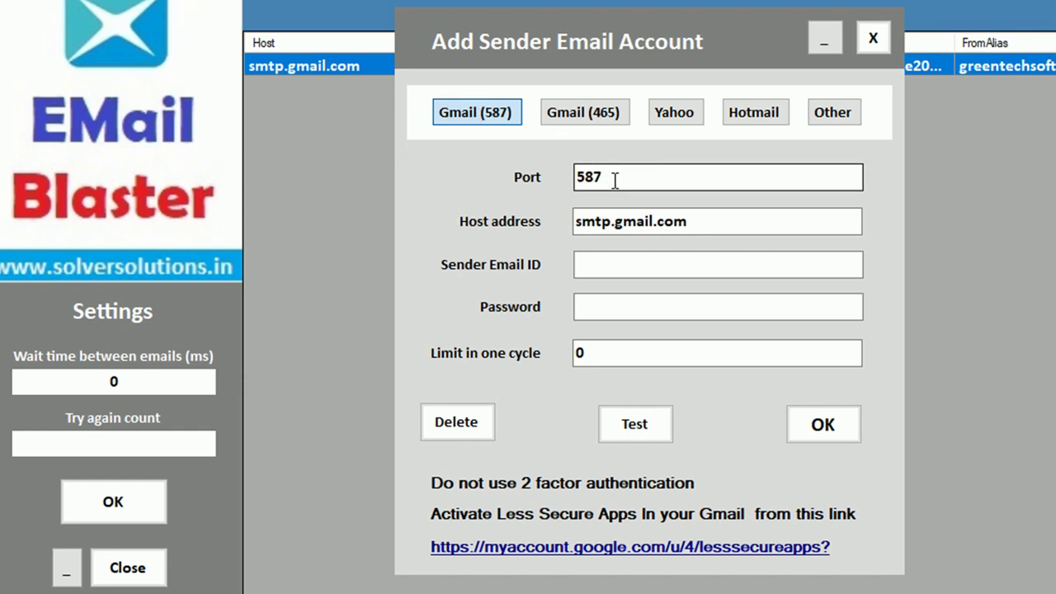
- Fill in the sender's Gmail address and password, and change Limit in one cycle to 450
{"action": "left_click", "coordinate": [603, 260]}
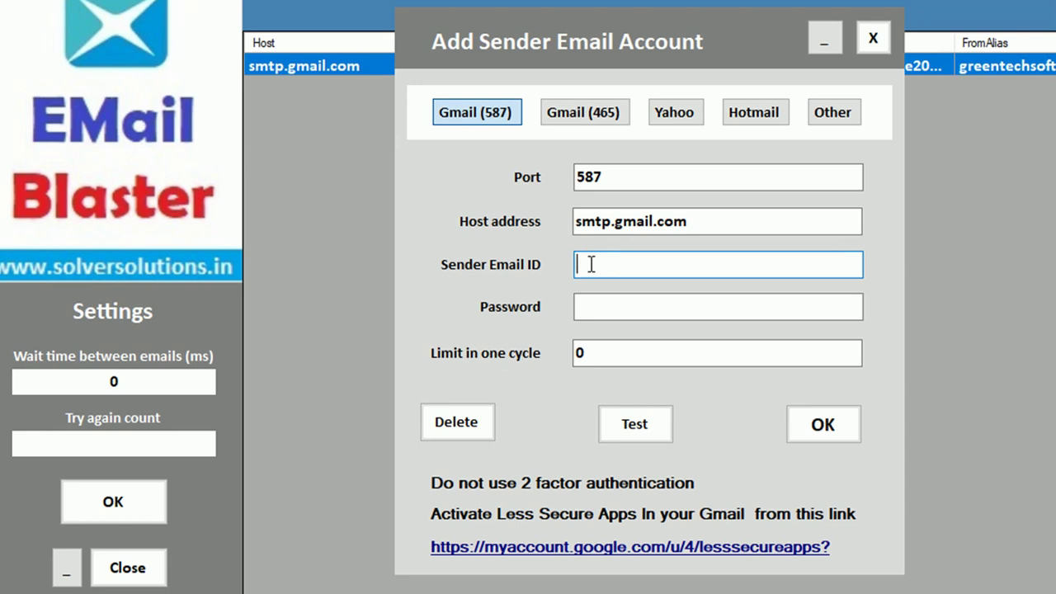
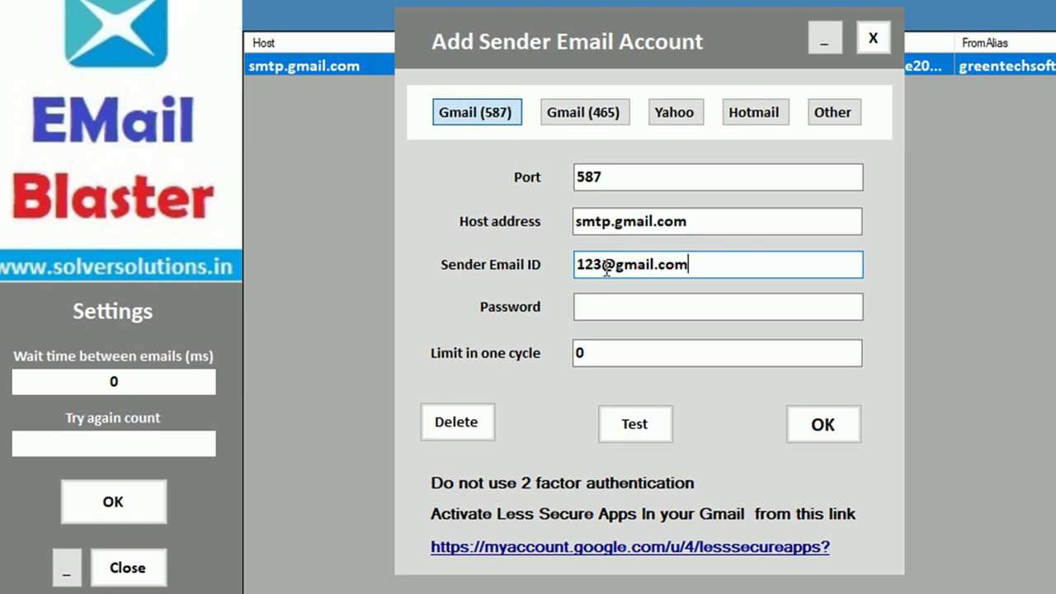
{"action": "left_click", "coordinate": [586, 309]}
{"action": "type", "text": "*********"}
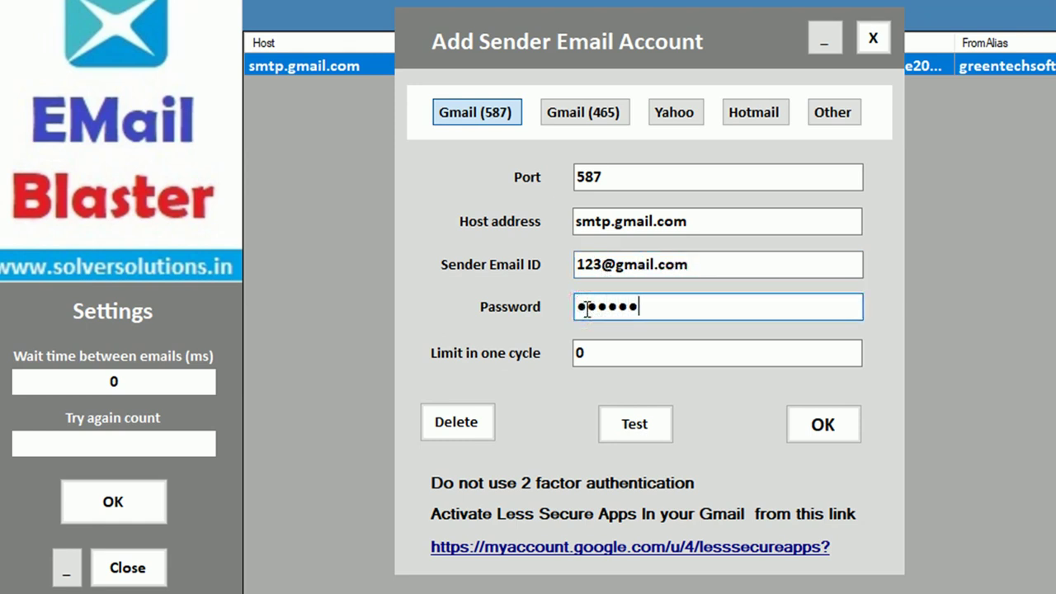
{"action": "double_click", "coordinate": [589, 354]}
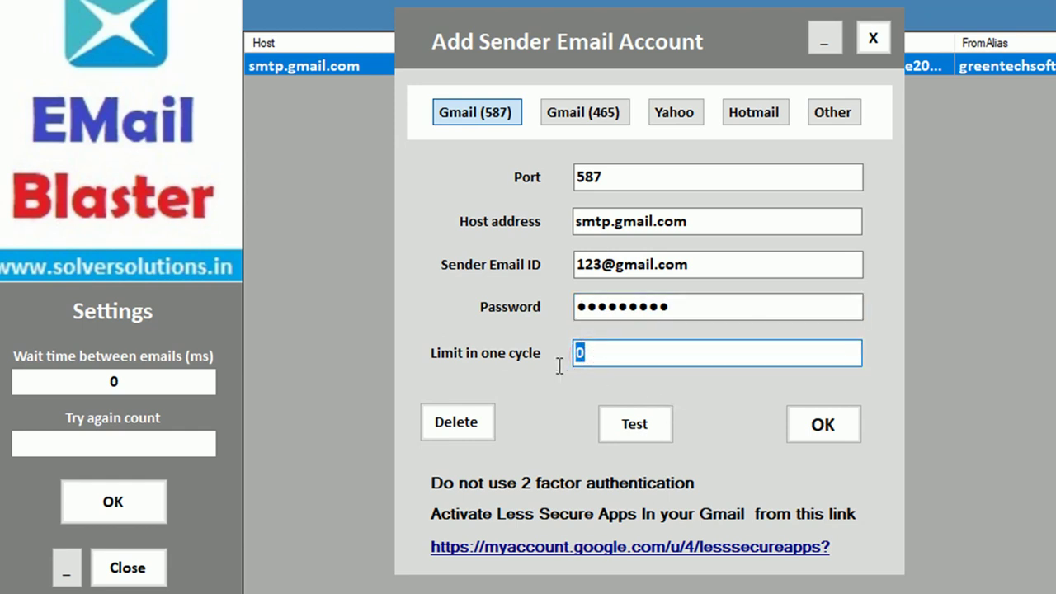
{"action": "type", "text": "500"}
{"action": "left_click_drag", "start_coordinate": [611, 353], "coordinate": [569, 354]}
{"action": "type", "text": "450"}
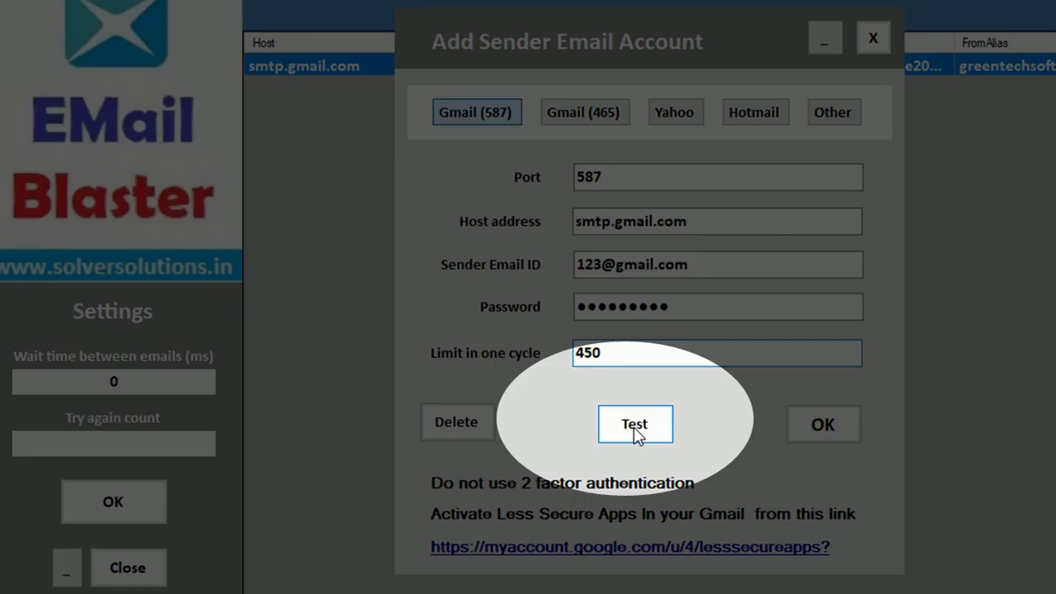
{"action": "left_click", "coordinate": [635, 430]}
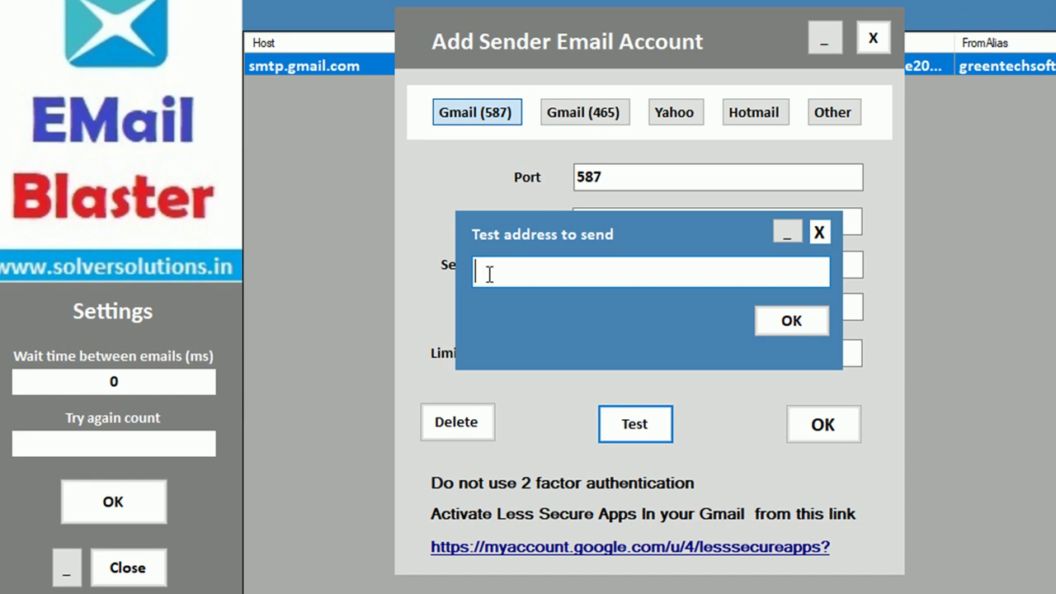
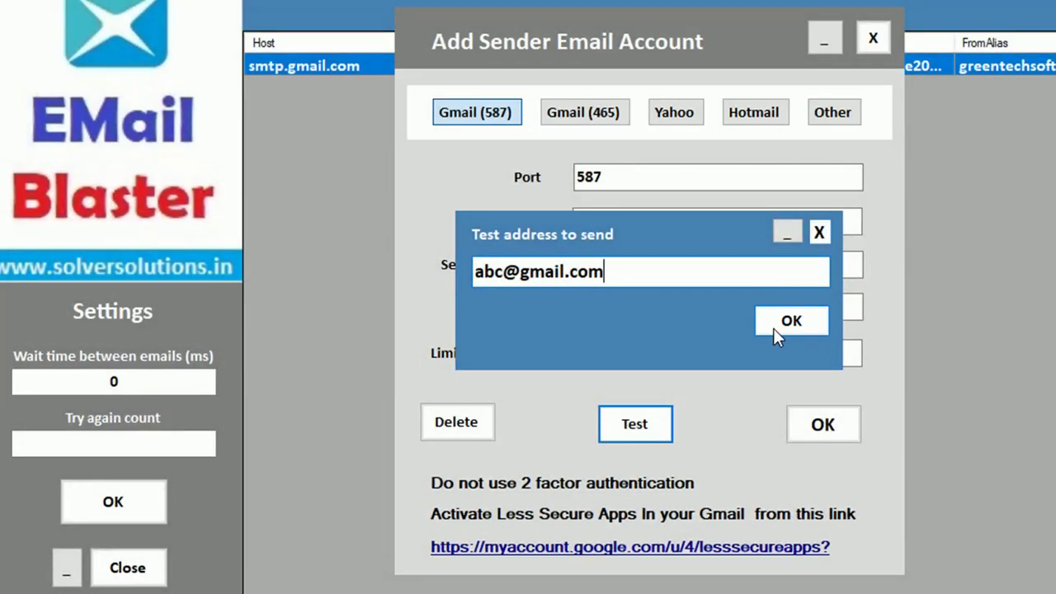
{"action": "double_click", "coordinate": [610, 276]}
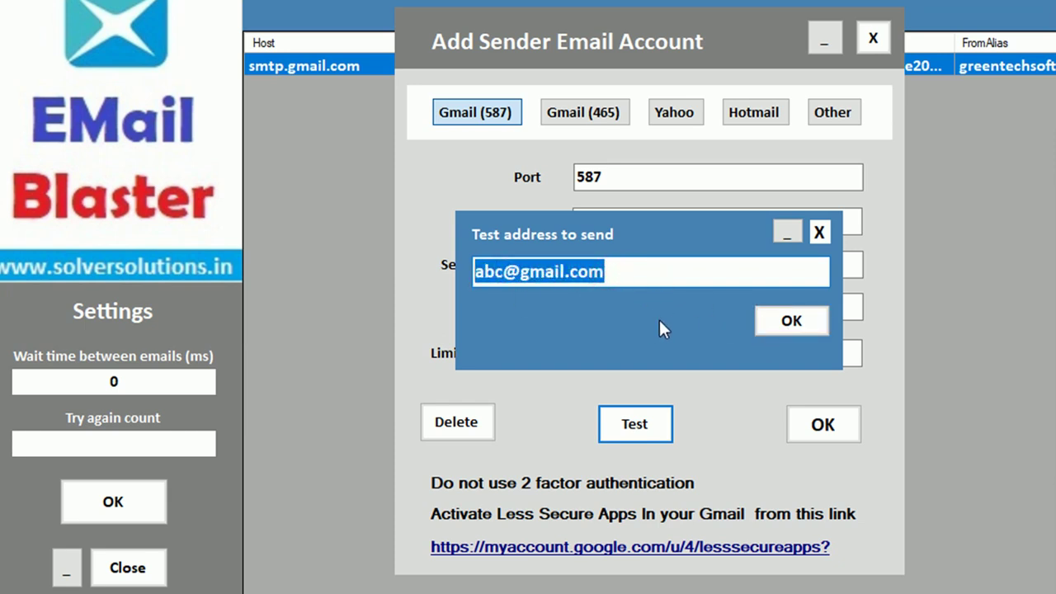
{"action": "left_click", "coordinate": [818, 231]}
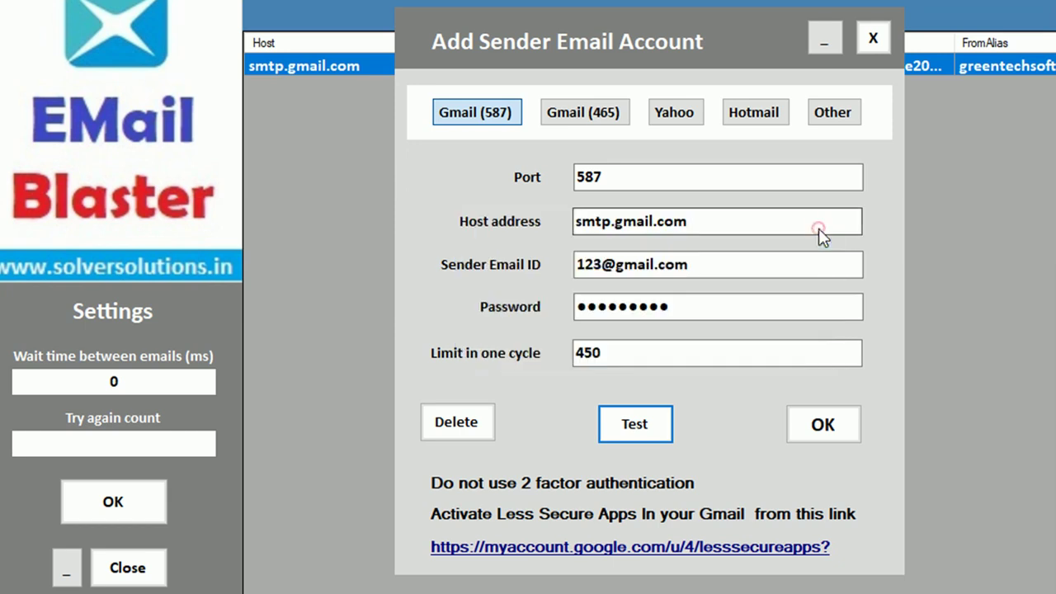
{"action": "left_click_drag", "start_coordinate": [695, 264], "coordinate": [590, 265]}
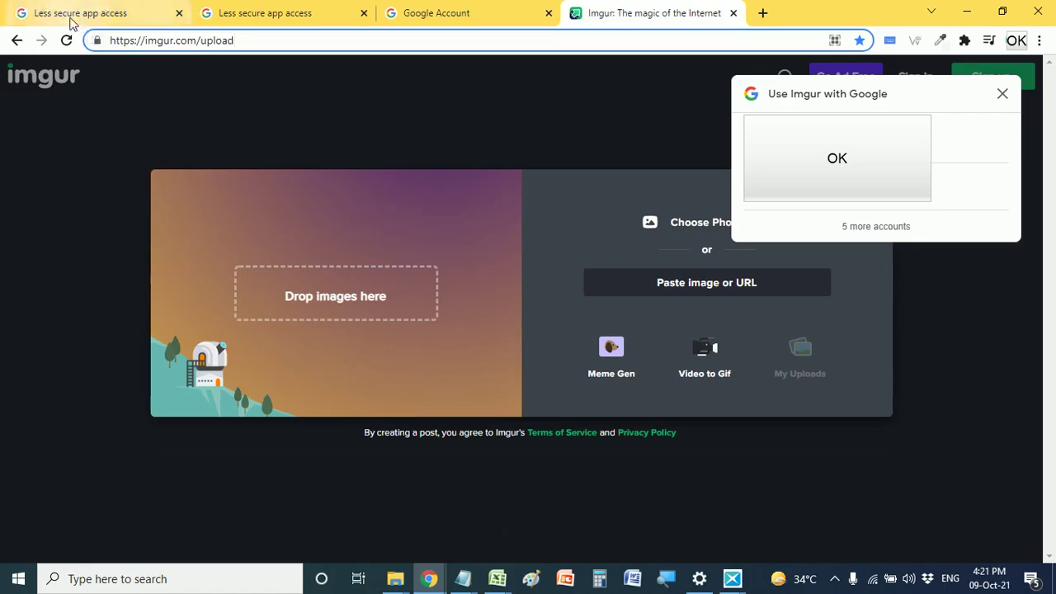
{"action": "left_click", "coordinate": [71, 21]}
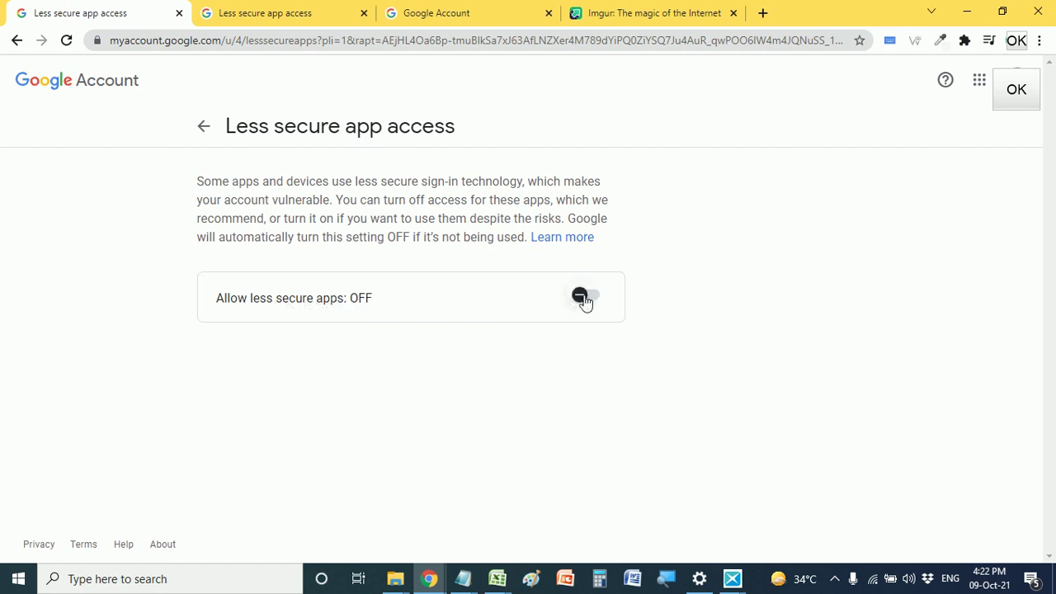
- In Chrome, check less secure app access and the Google Account Security page for the sending account
{"action": "left_click", "coordinate": [266, 18]}
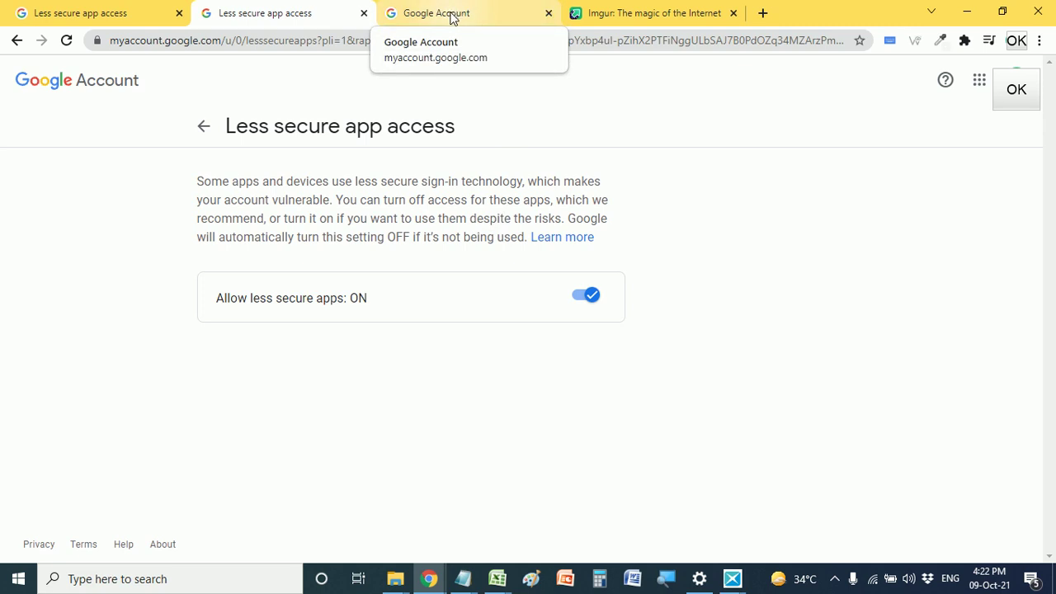
{"action": "left_click", "coordinate": [452, 17]}
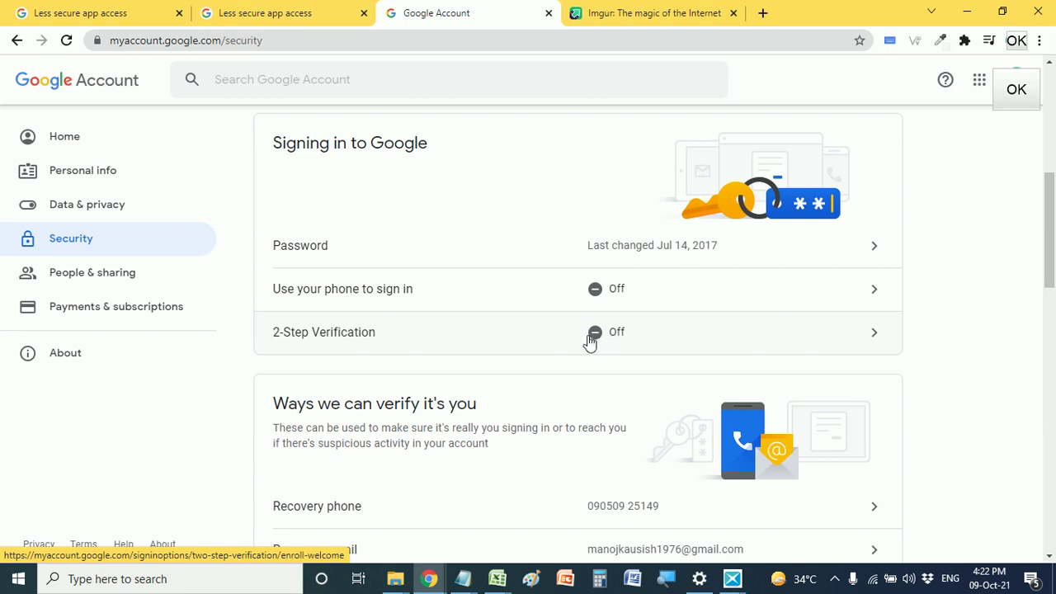
{"action": "left_click", "coordinate": [246, 15]}
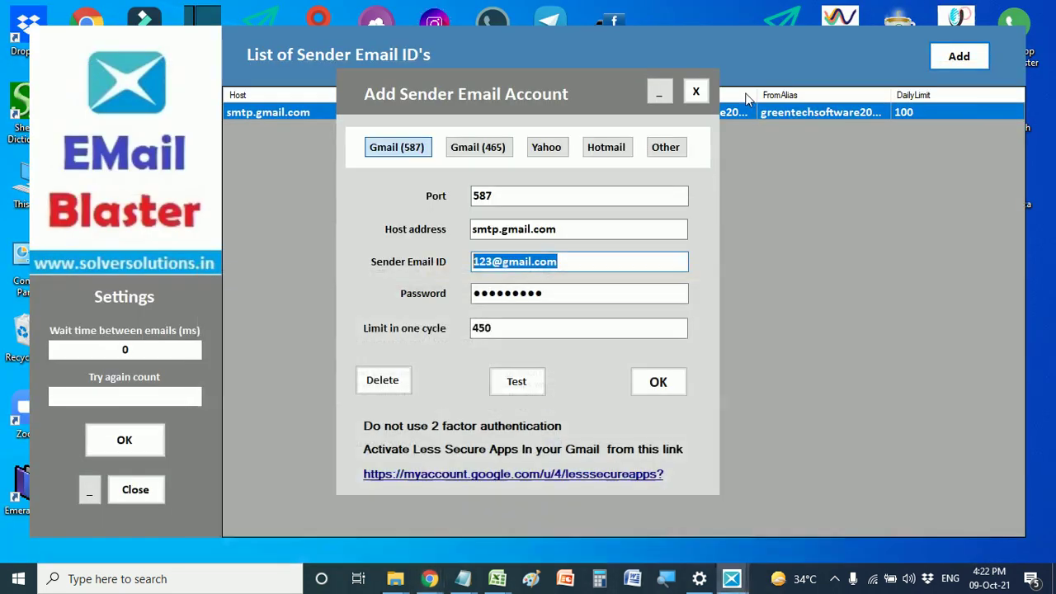
- Close the new sender form without saving it
{"action": "left_click", "coordinate": [577, 263]}
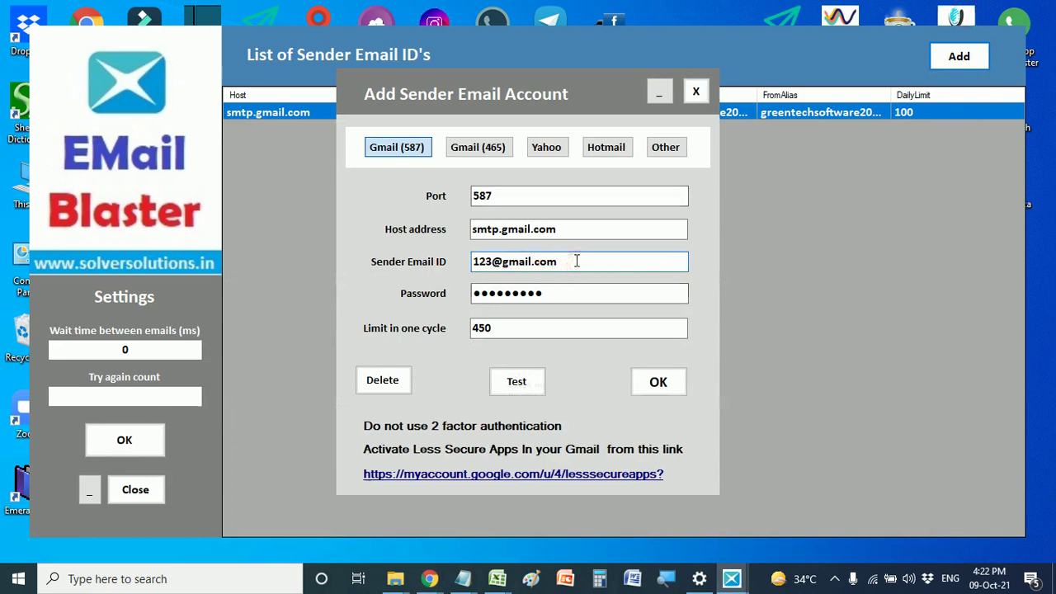
{"action": "double_click", "coordinate": [577, 263]}
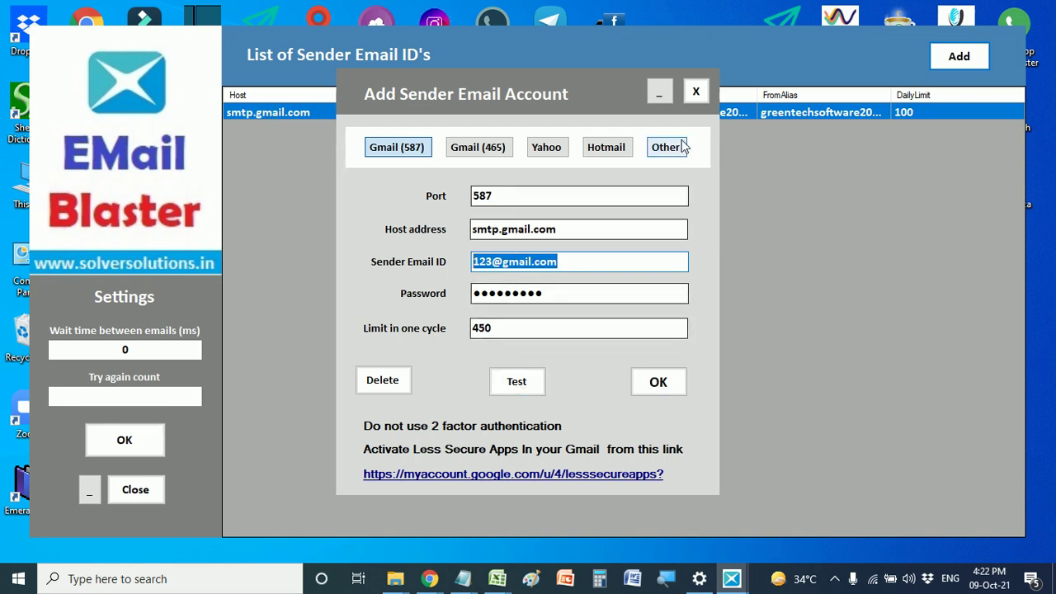
{"action": "left_click", "coordinate": [695, 91]}
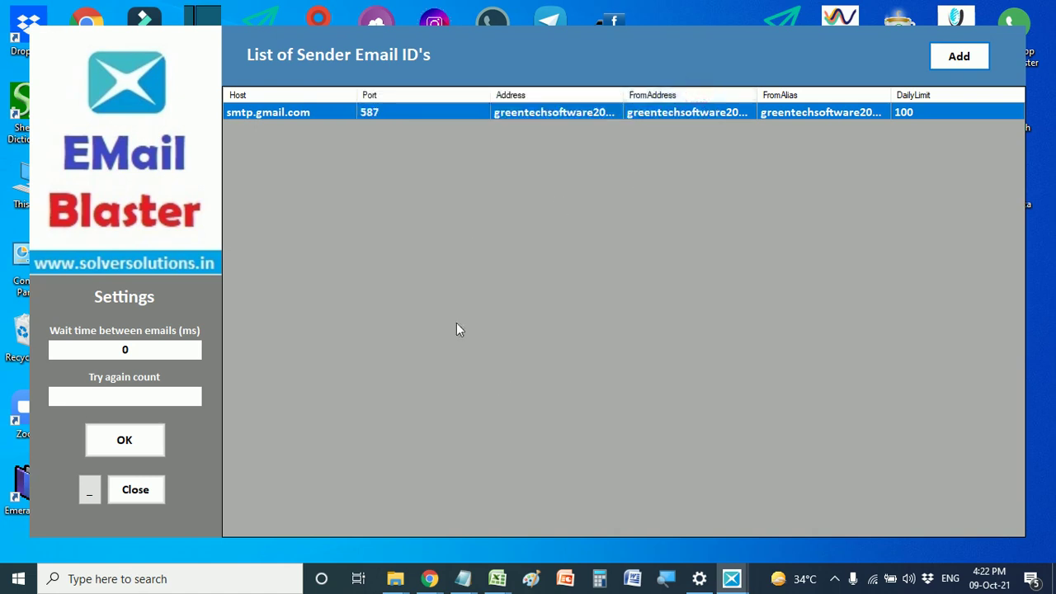
- Change the existing Gmail sender's limit from 100 to 500, save, and close the settings
{"action": "double_click", "coordinate": [500, 114]}
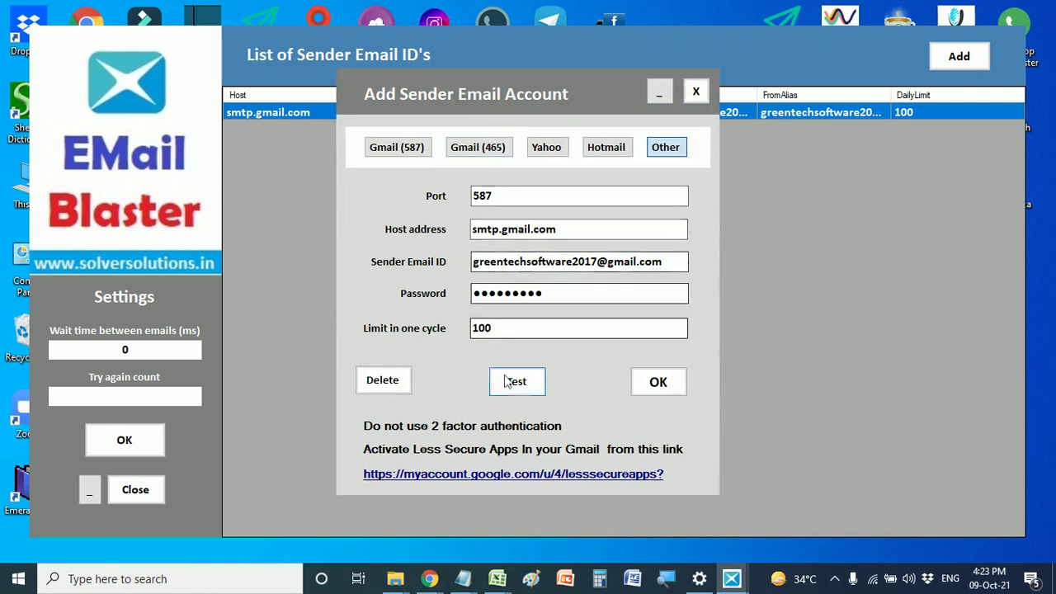
{"action": "left_click_drag", "start_coordinate": [500, 329], "coordinate": [464, 330]}
{"action": "type", "text": "50"}
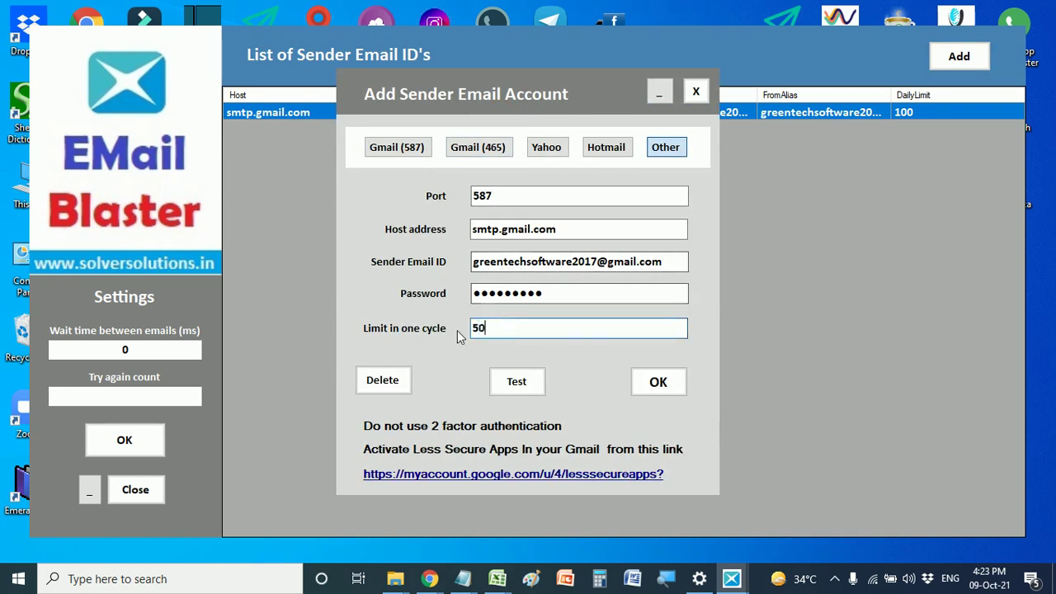
{"action": "type", "text": "0"}
{"action": "left_click", "coordinate": [656, 382]}
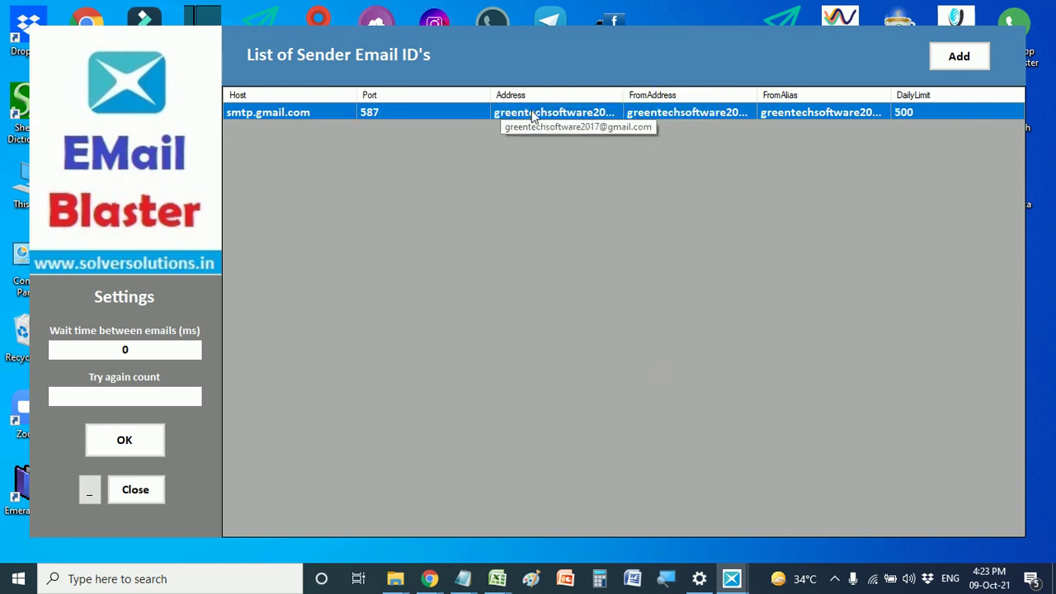
{"action": "left_click", "coordinate": [136, 492]}
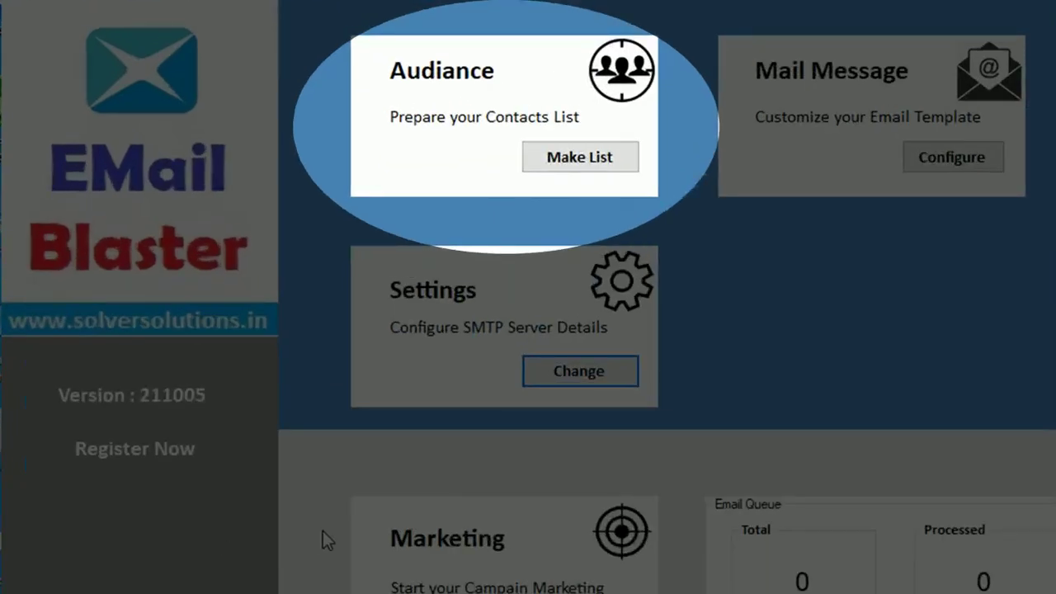
- Add a contact with name, surname split from the pasted full name, e-mail, and tag Software
{"action": "left_click", "coordinate": [579, 157]}
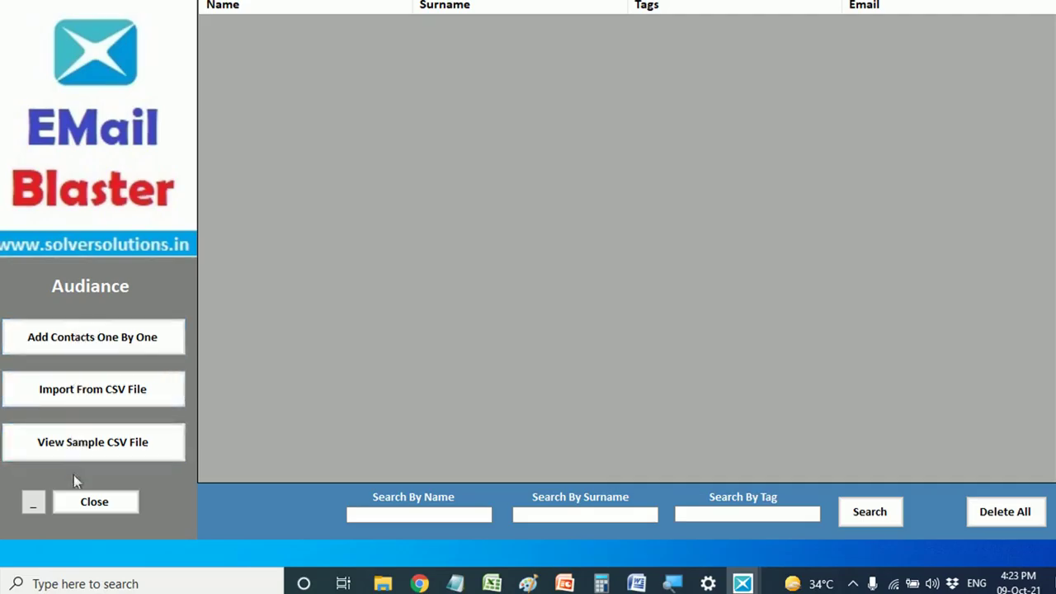
{"action": "left_click", "coordinate": [88, 334]}
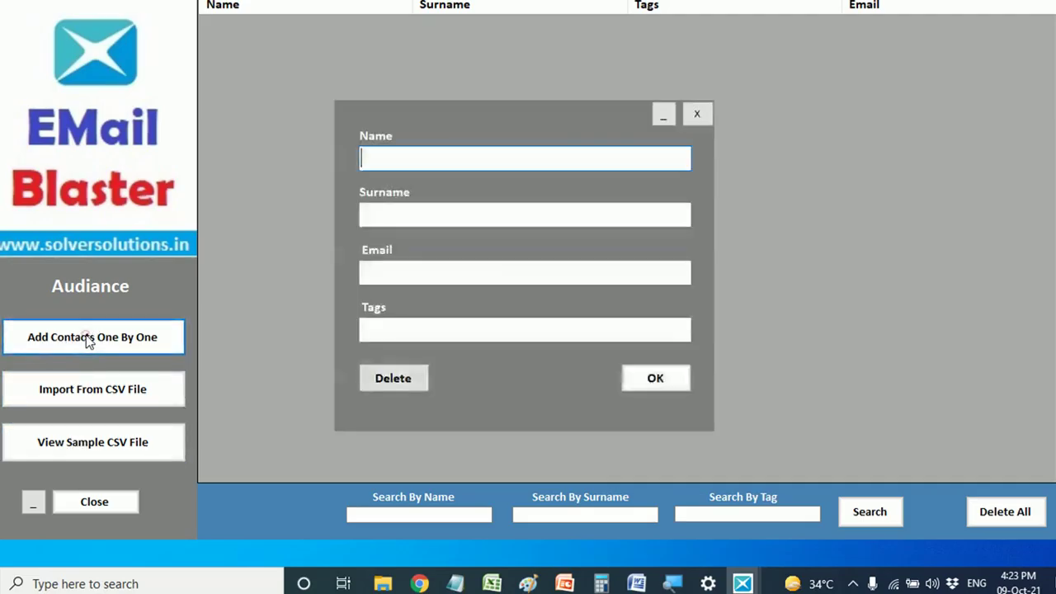
{"action": "left_click_drag", "start_coordinate": [459, 157], "coordinate": [408, 159]}
{"action": "key", "text": "ctrl+c"}
{"action": "right_click", "coordinate": [410, 161]}
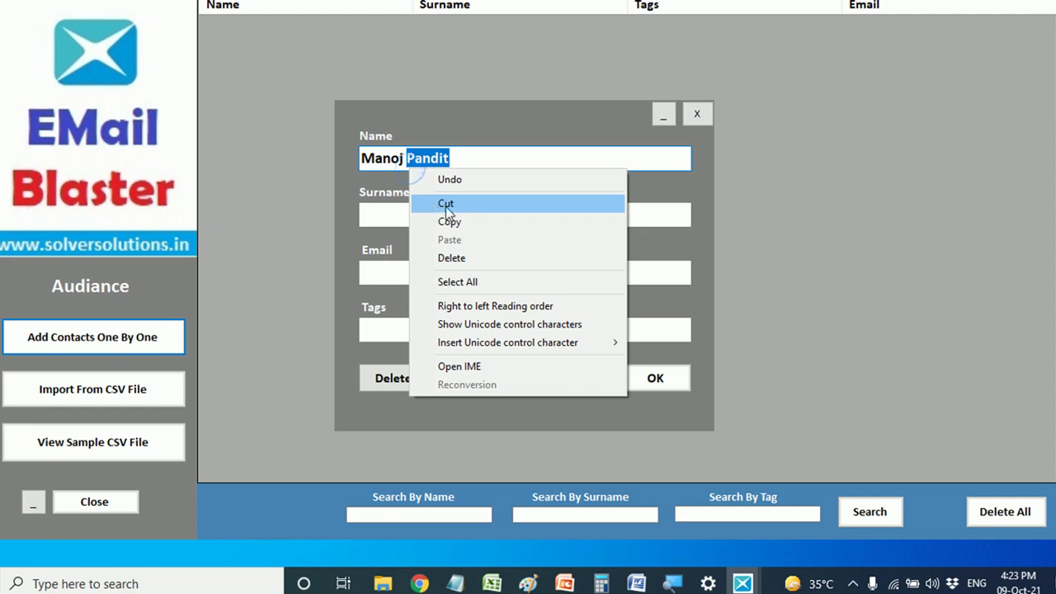
{"action": "left_click", "coordinate": [446, 205]}
{"action": "left_click", "coordinate": [396, 212]}
{"action": "right_click", "coordinate": [381, 209]}
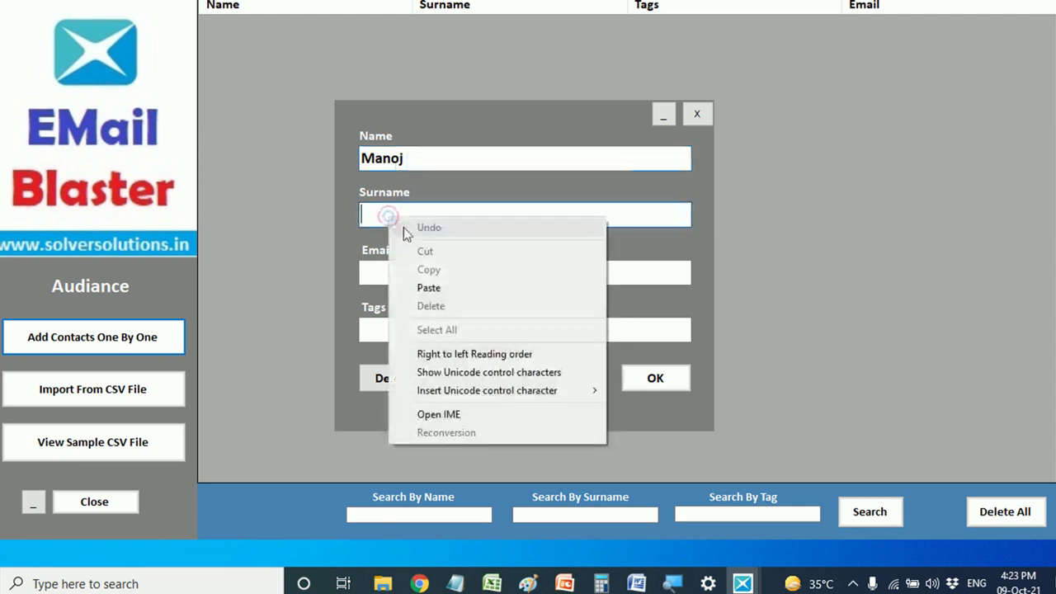
{"action": "left_click", "coordinate": [429, 286]}
{"action": "left_click", "coordinate": [379, 273]}
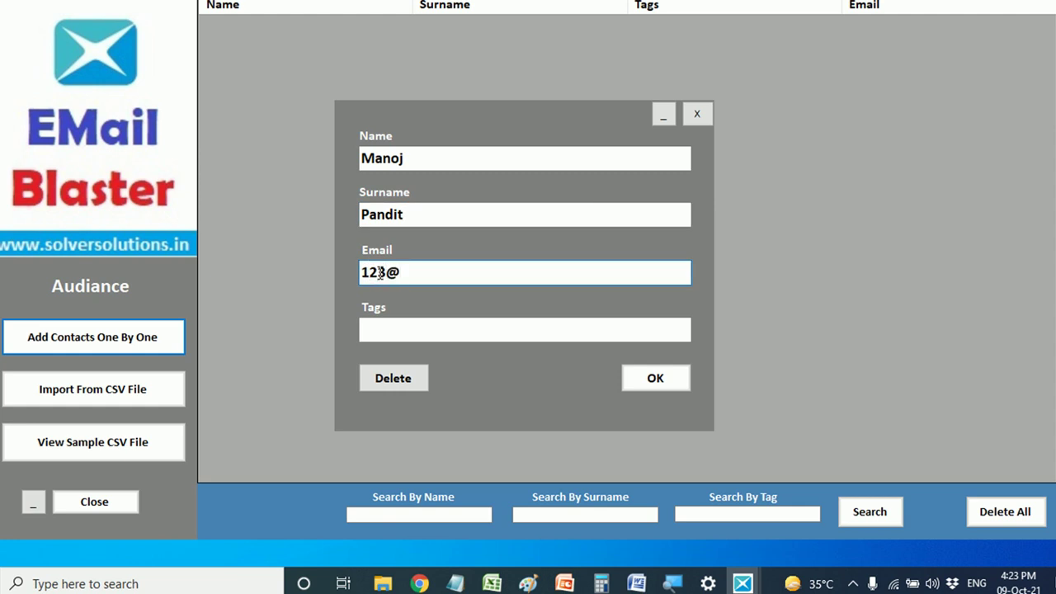
{"action": "left_click", "coordinate": [363, 338]}
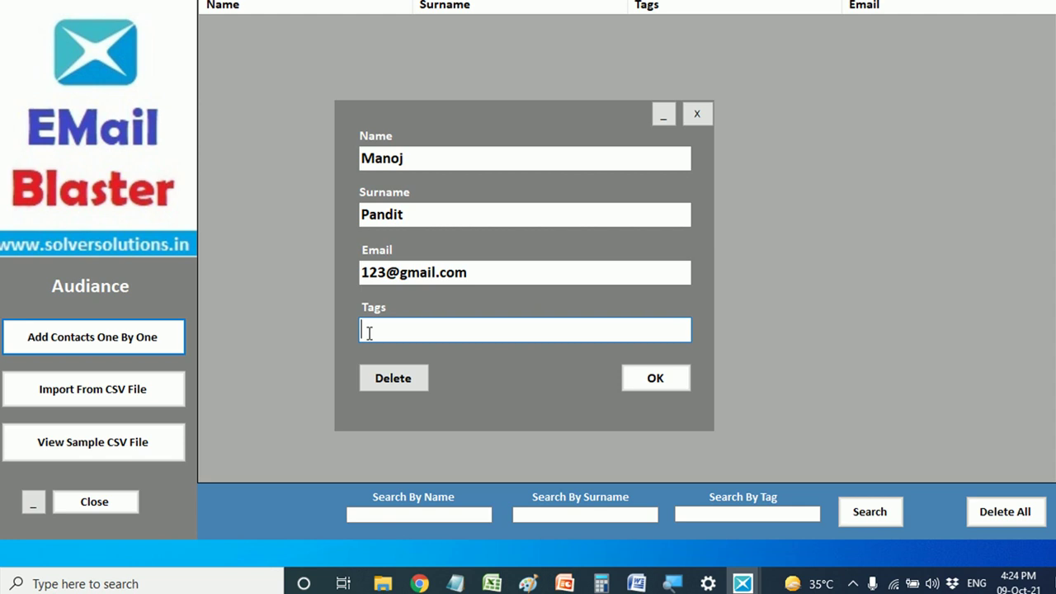
{"action": "type", "text": "Software"}
{"action": "left_click", "coordinate": [653, 377]}
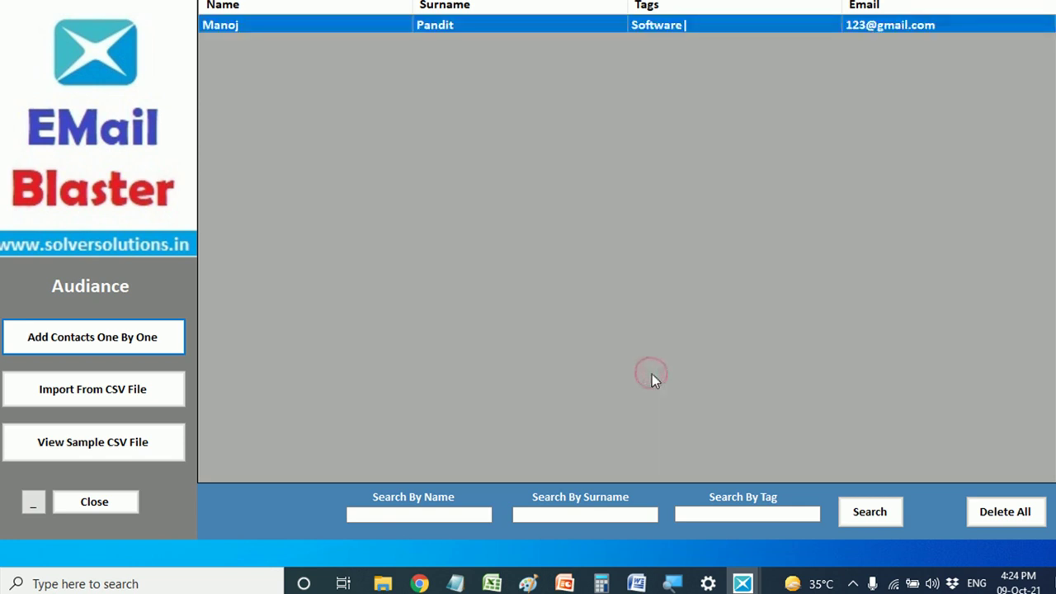
- Add a second contact with name, surname and e-mail, tagged Marketing
{"action": "left_click", "coordinate": [97, 338]}
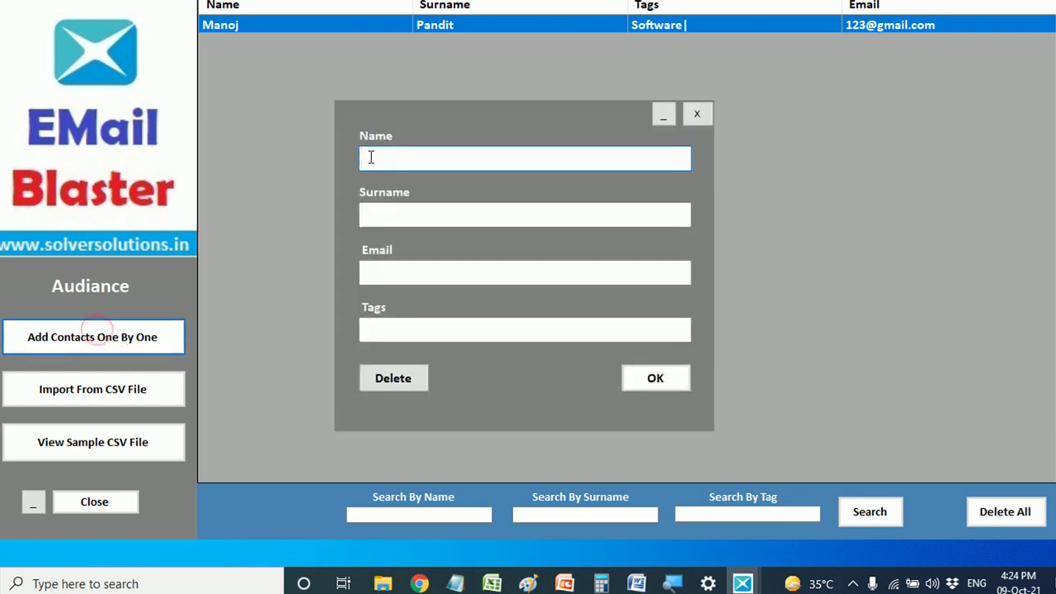
{"action": "type", "text": "ABC"}
{"action": "left_click", "coordinate": [411, 219]}
{"action": "type", "text": "XYZ"}
{"action": "left_click", "coordinate": [412, 276]}
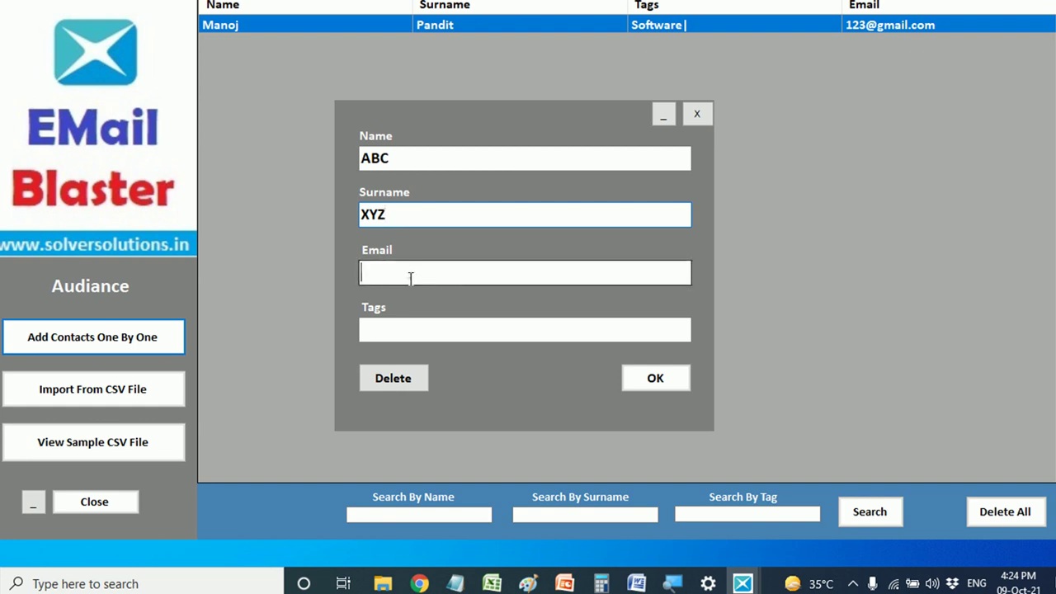
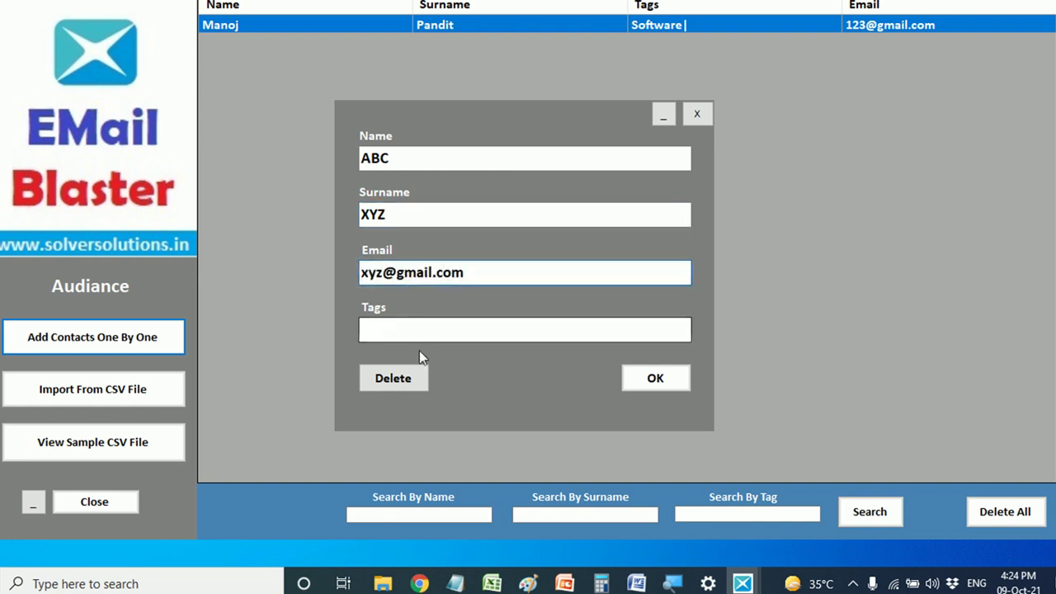
{"action": "left_click", "coordinate": [391, 332]}
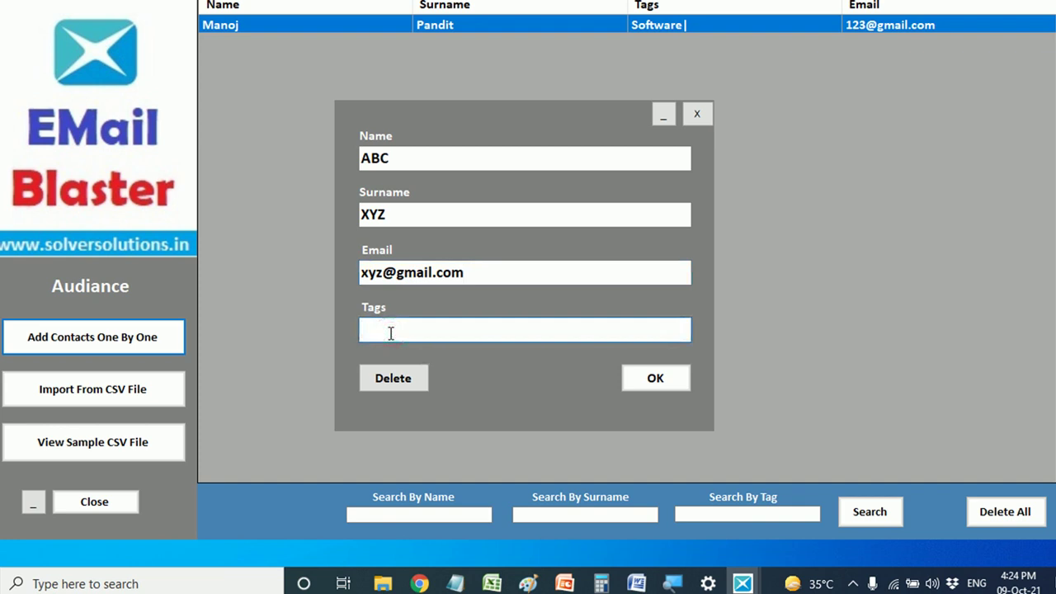
{"action": "type", "text": "Marketing"}
{"action": "left_click", "coordinate": [641, 378]}
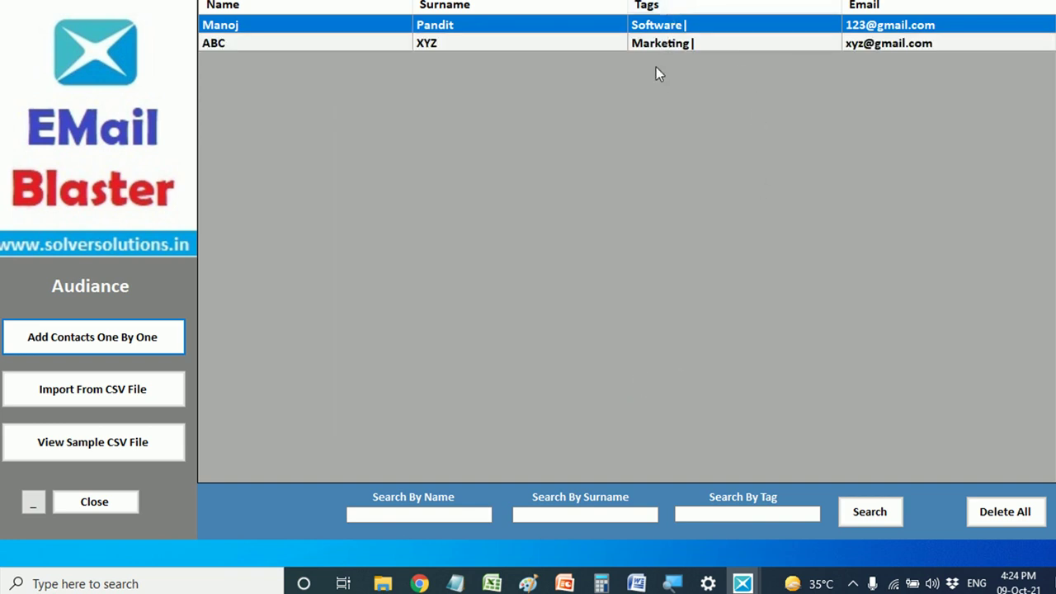
- Filter the audience list by tag, first Marketing, then Software
{"action": "left_click", "coordinate": [697, 517]}
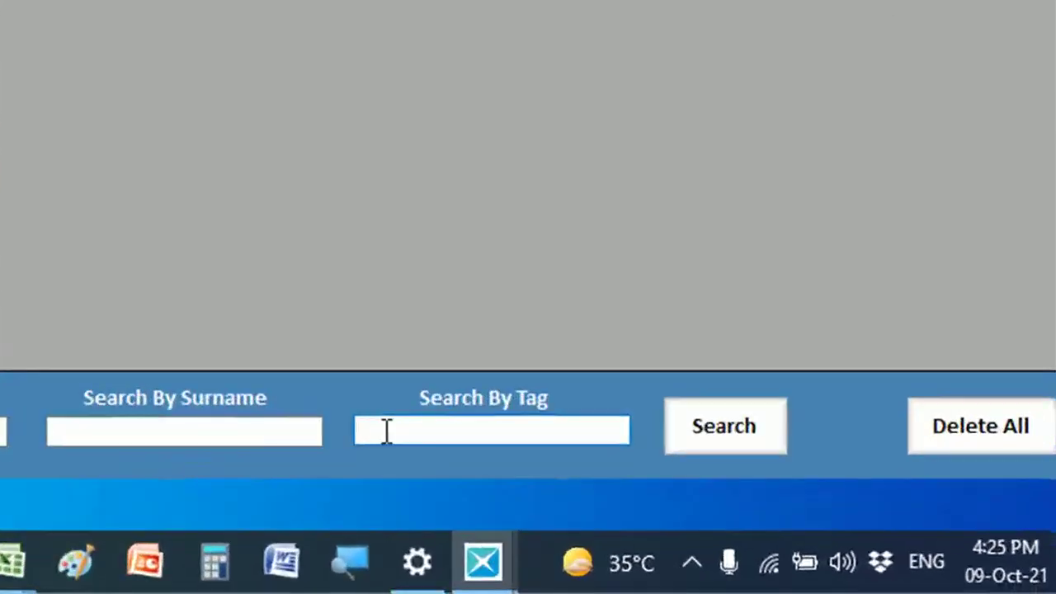
{"action": "type", "text": "market"}
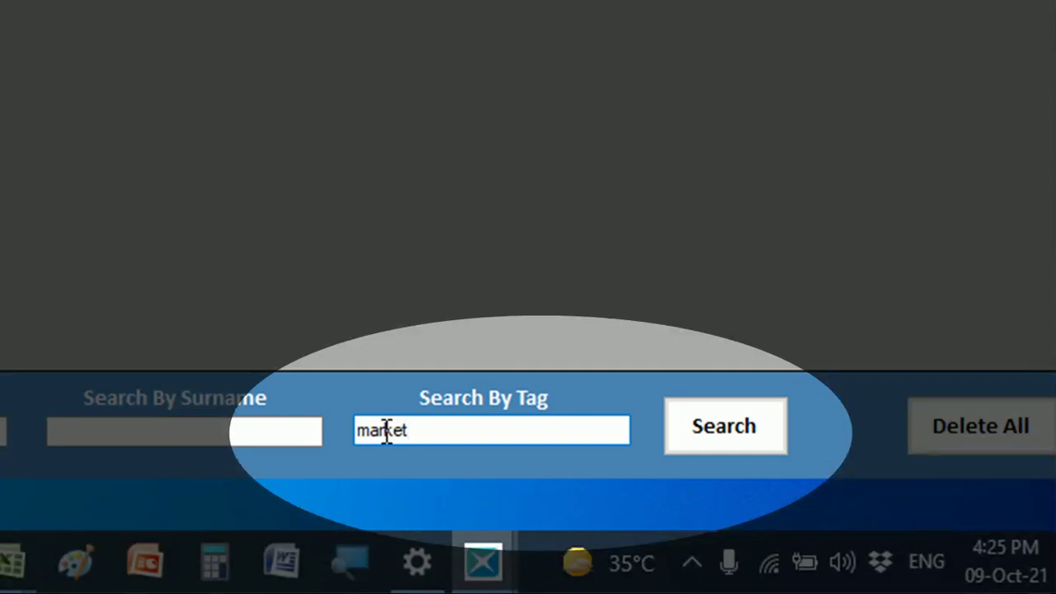
{"action": "left_click_drag", "start_coordinate": [443, 431], "coordinate": [314, 430]}
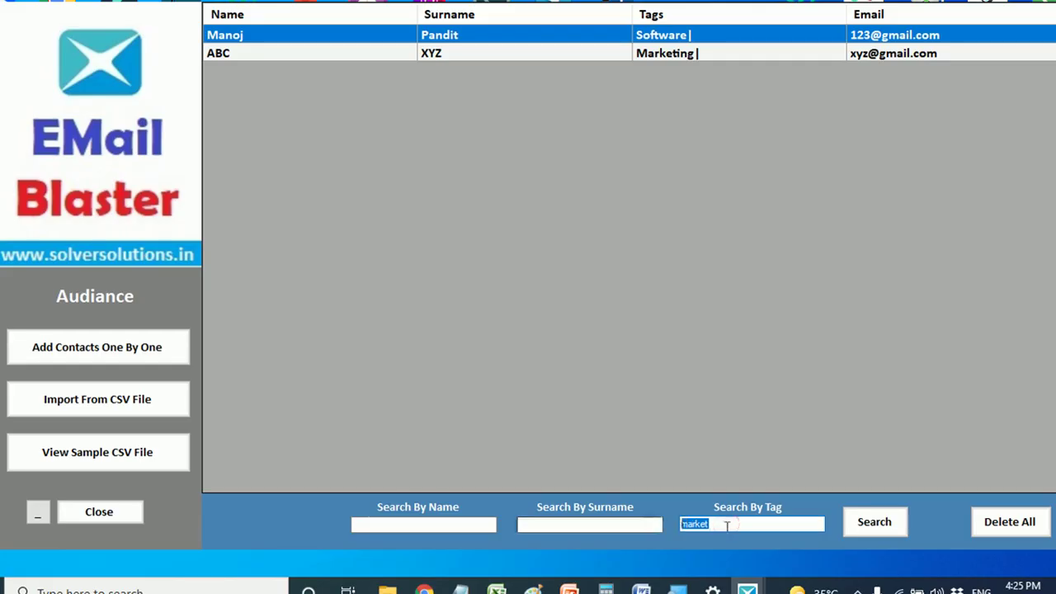
{"action": "left_click", "coordinate": [853, 527]}
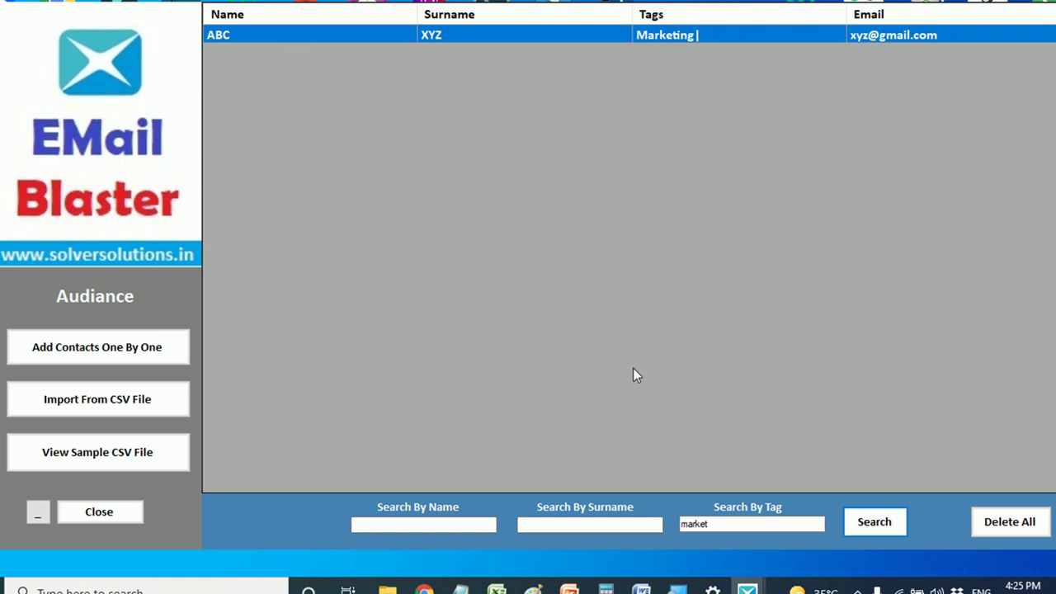
{"action": "left_click_drag", "start_coordinate": [719, 524], "coordinate": [660, 525]}
{"action": "type", "text": "a"}
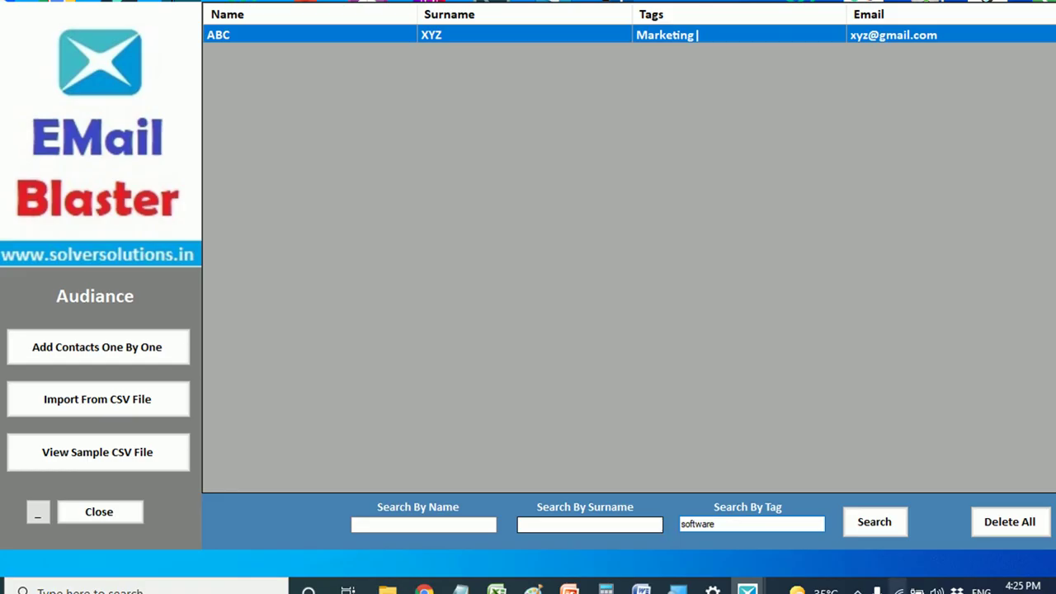
{"action": "left_click", "coordinate": [883, 530]}
- Delete all contacts and bring up the Import From CSV File form
{"action": "left_click", "coordinate": [683, 41]}
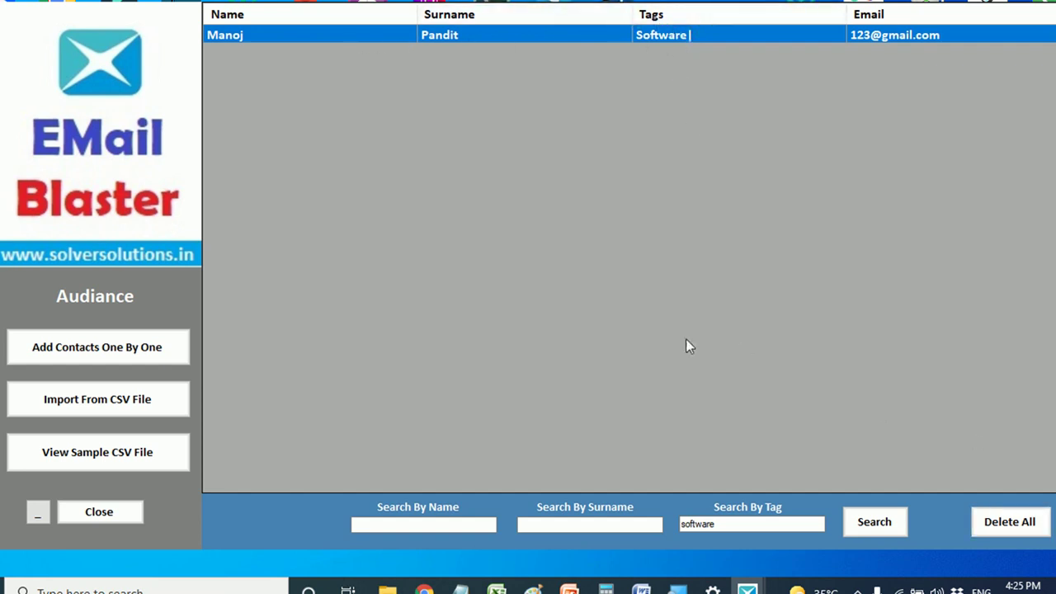
{"action": "left_click", "coordinate": [1003, 524]}
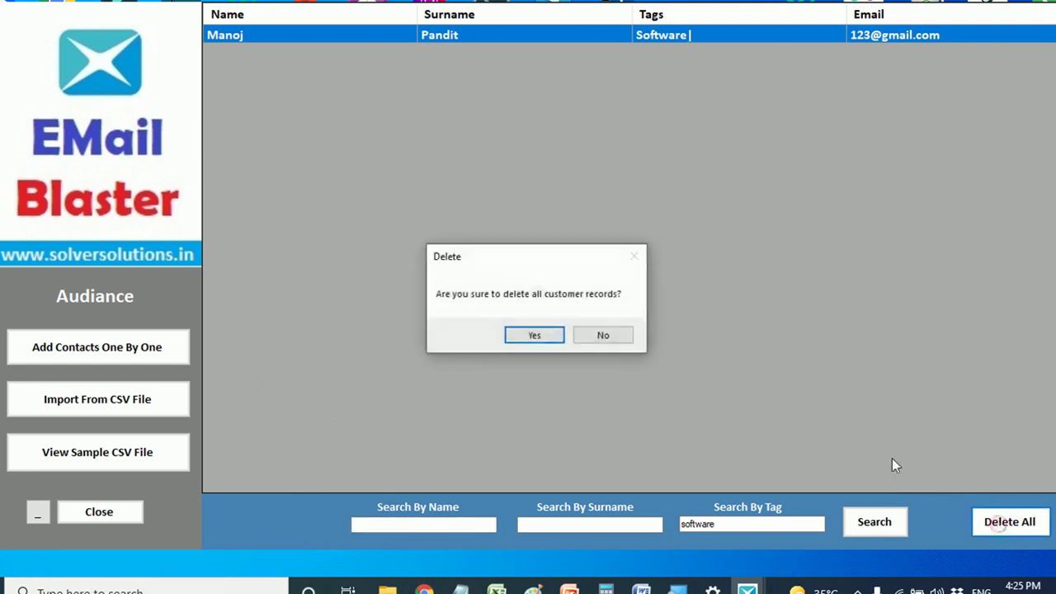
{"action": "left_click", "coordinate": [513, 337]}
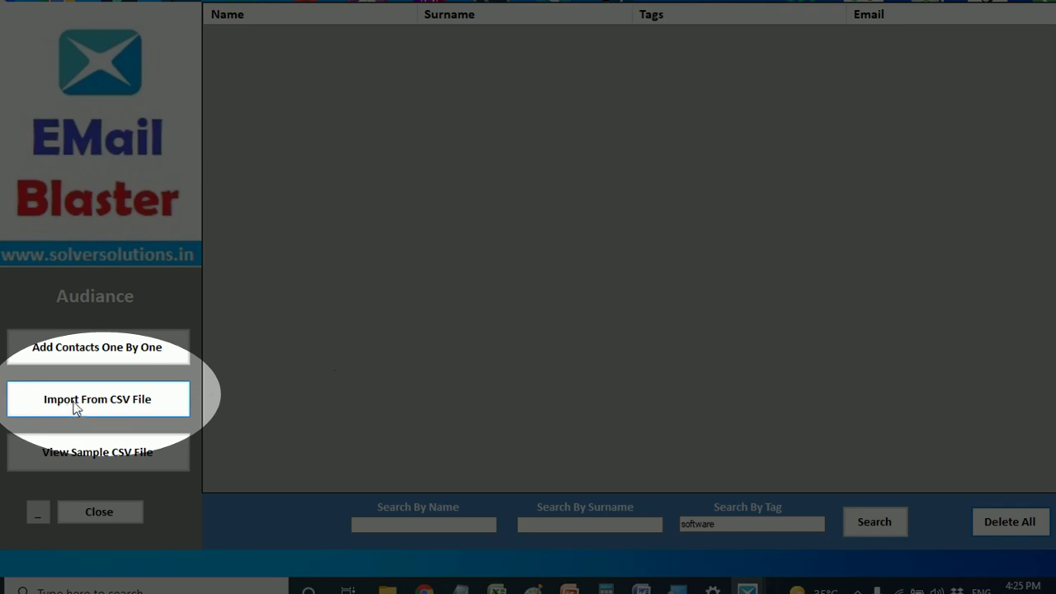
{"action": "left_click", "coordinate": [76, 404]}
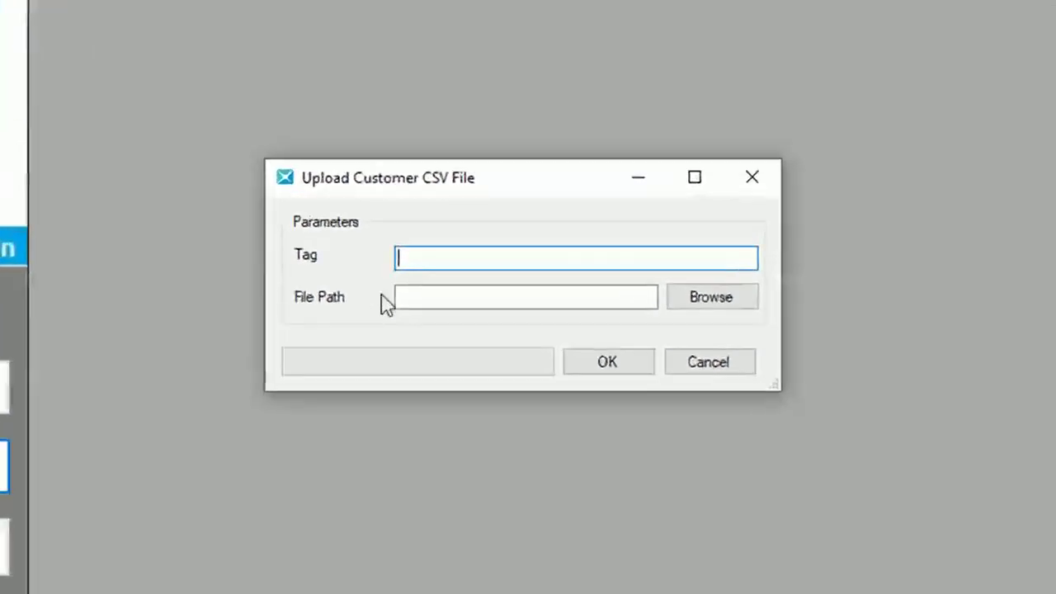
- Import sample_customers_csv_file with the tag software
{"action": "left_click", "coordinate": [429, 259]}
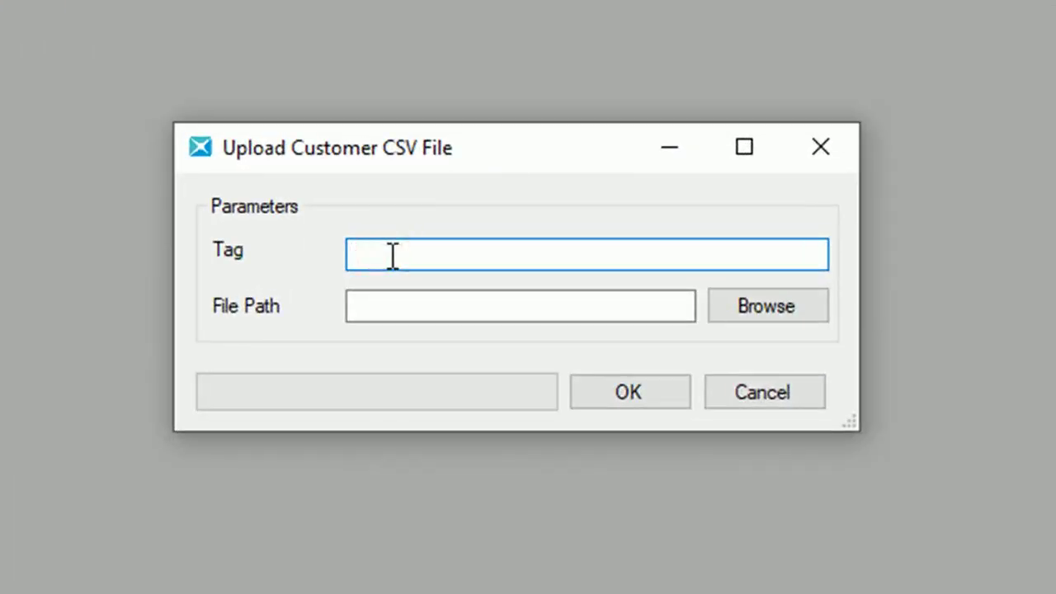
{"action": "type", "text": "software"}
{"action": "left_click", "coordinate": [730, 305]}
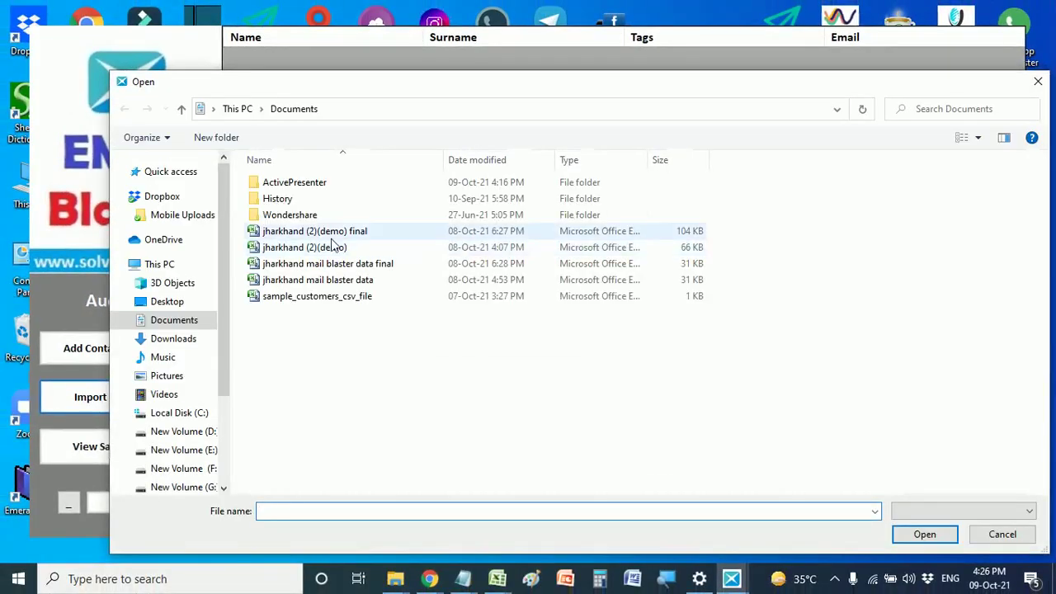
{"action": "double_click", "coordinate": [314, 298]}
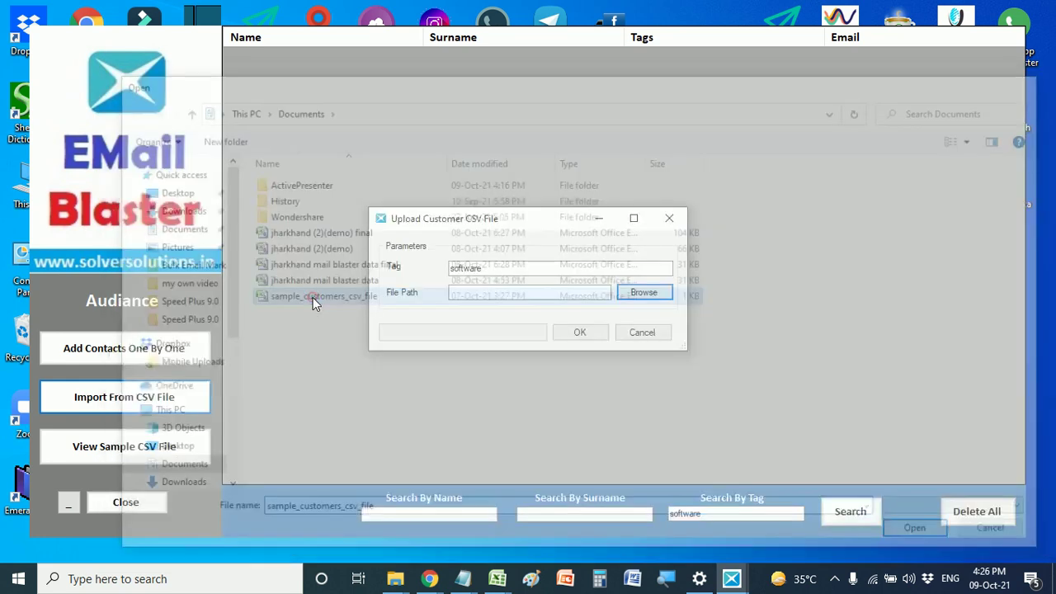
{"action": "left_click", "coordinate": [580, 333]}
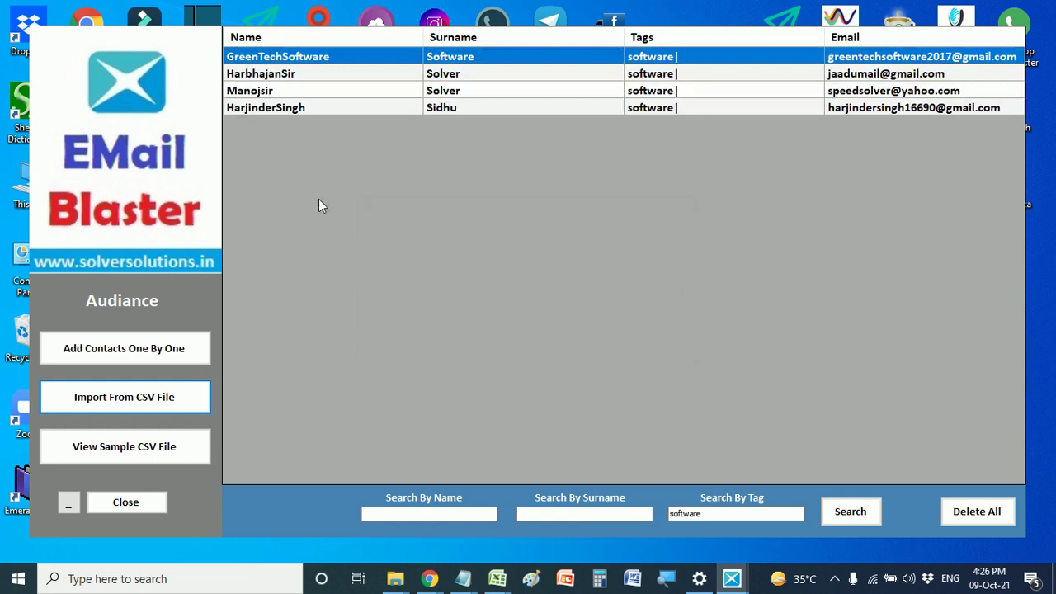
- Review the four imported contacts, then delete all contacts again
{"action": "left_click", "coordinate": [262, 108]}
{"action": "left_click", "coordinate": [277, 58]}
{"action": "left_click", "coordinate": [272, 91]}
{"action": "left_click", "coordinate": [276, 108]}
{"action": "left_click", "coordinate": [468, 58]}
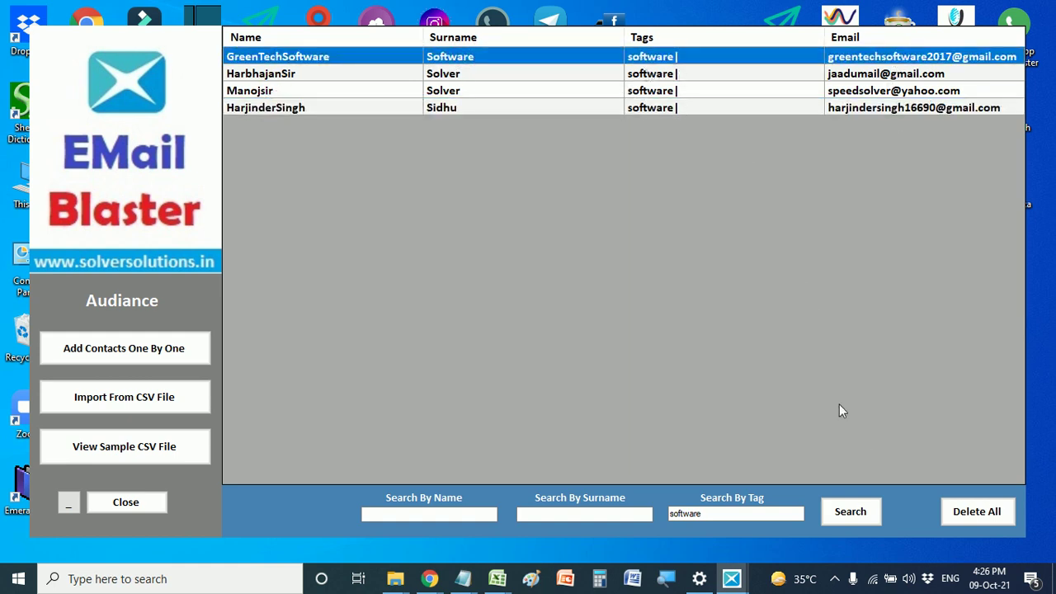
{"action": "left_click", "coordinate": [961, 512]}
{"action": "left_click", "coordinate": [545, 341]}
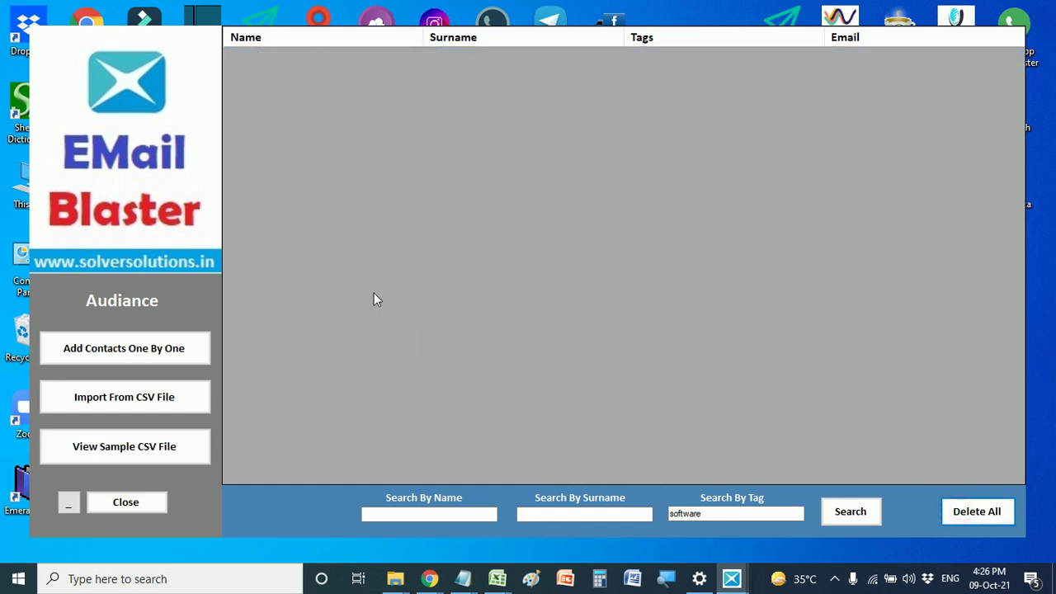
{"action": "left_click", "coordinate": [114, 454]}
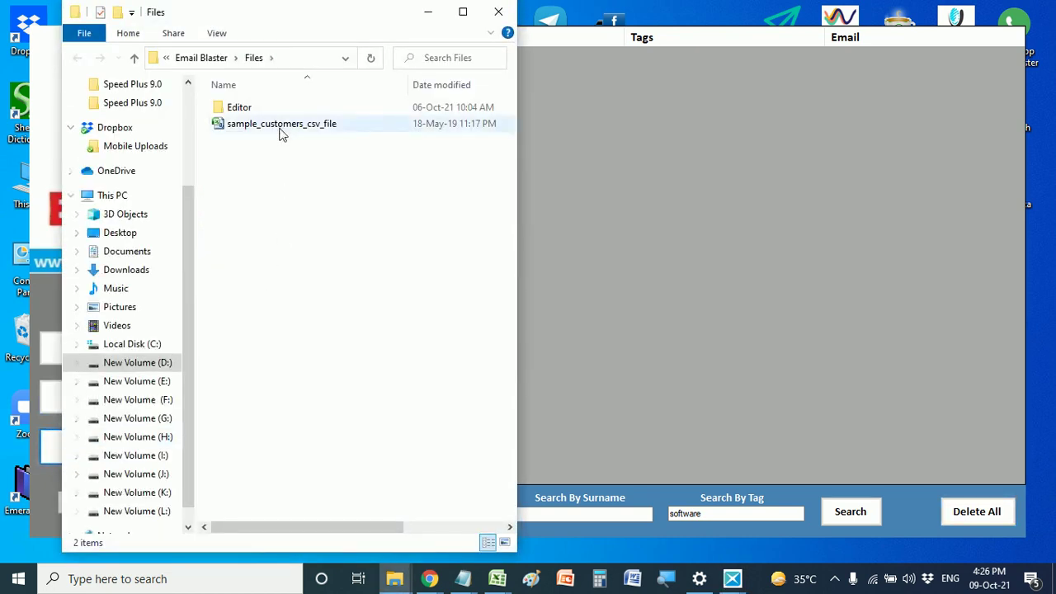
- Open sample_customers_csv_file in Excel and widen column A to show the full text
{"action": "left_click", "coordinate": [282, 132]}
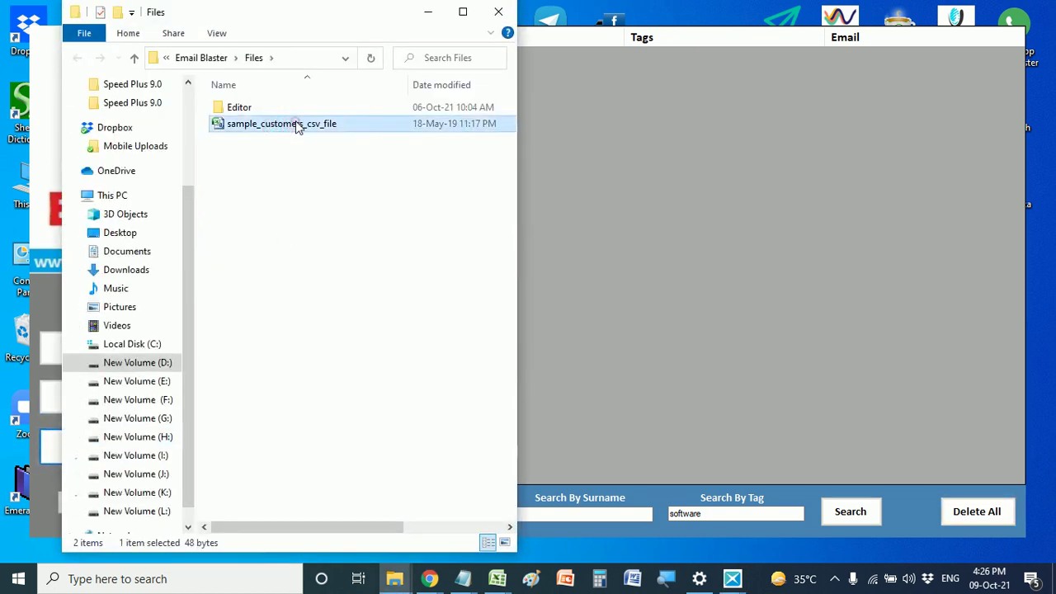
{"action": "double_click", "coordinate": [295, 124]}
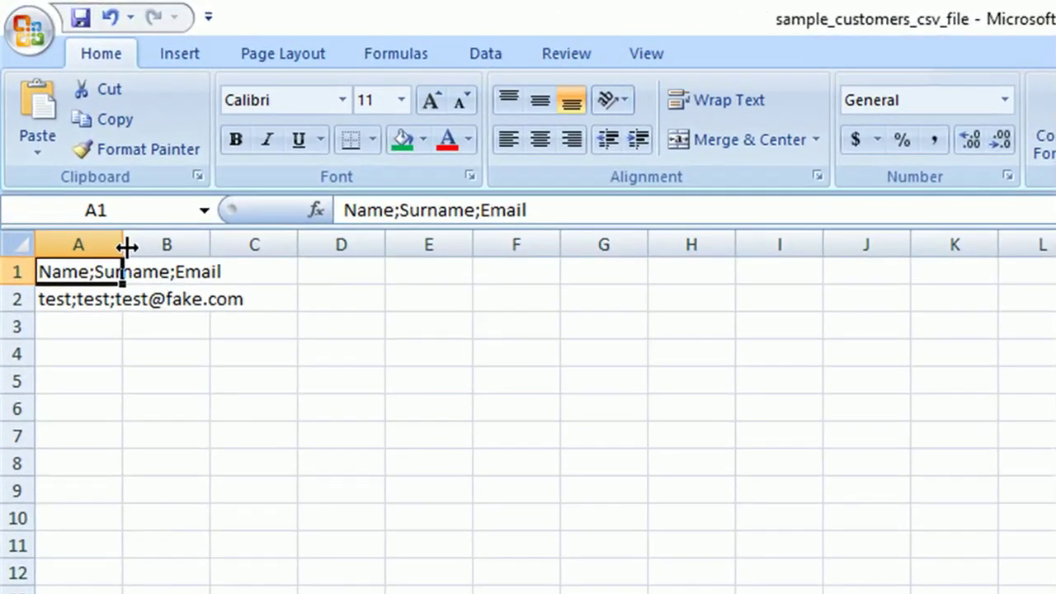
{"action": "left_click_drag", "start_coordinate": [92, 184], "coordinate": [270, 182]}
{"action": "left_click_drag", "start_coordinate": [360, 242], "coordinate": [392, 242]}
- Inspect the Name;Surname;Email header in A1 and the sample row in A2, then close the file browser
{"action": "double_click", "coordinate": [254, 270]}
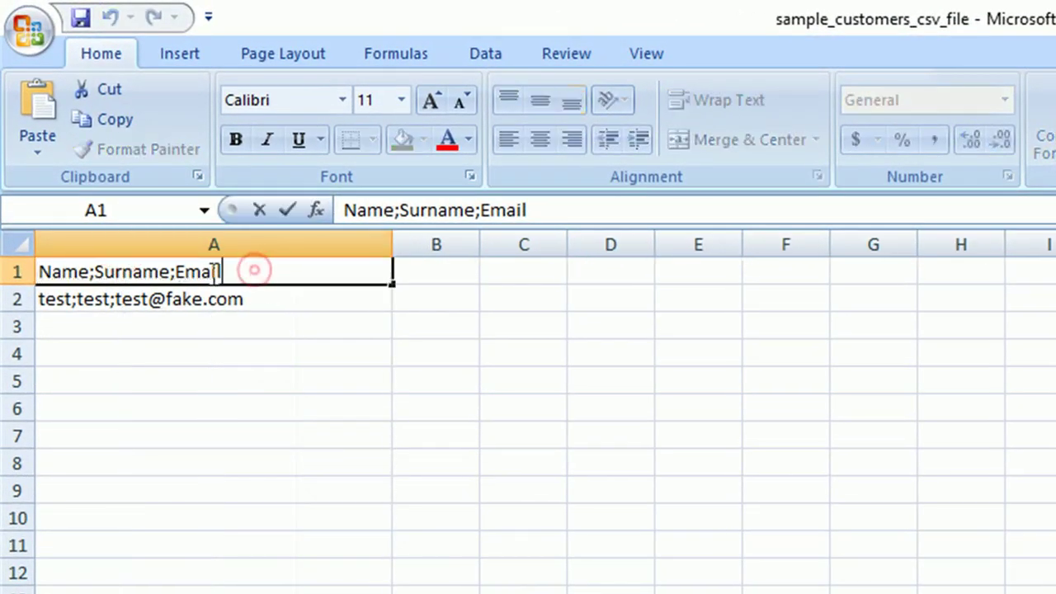
{"action": "left_click_drag", "start_coordinate": [258, 271], "coordinate": [41, 281]}
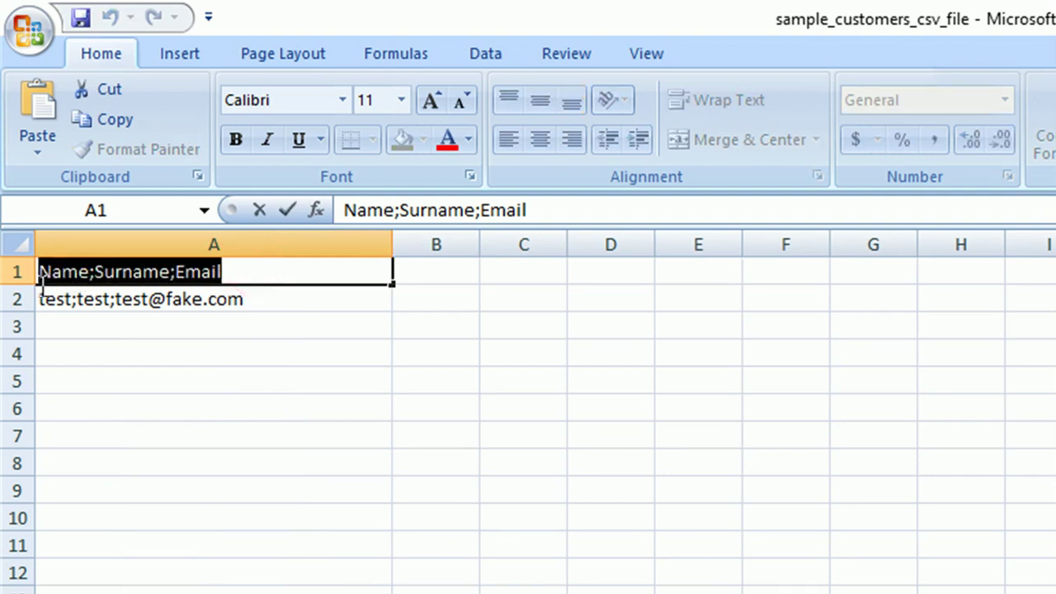
{"action": "left_click", "coordinate": [89, 271]}
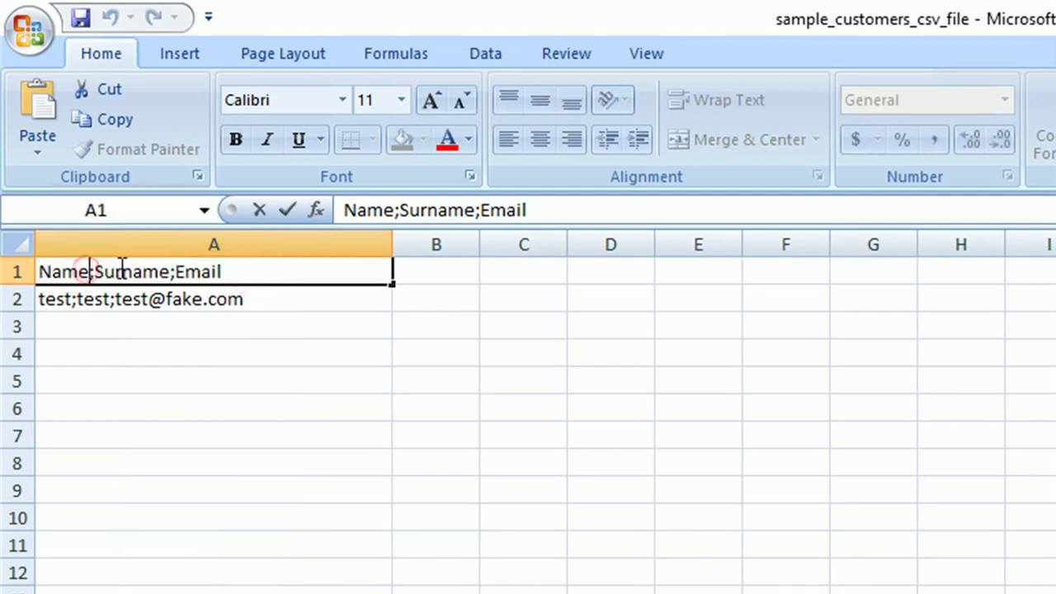
{"action": "left_click", "coordinate": [170, 270]}
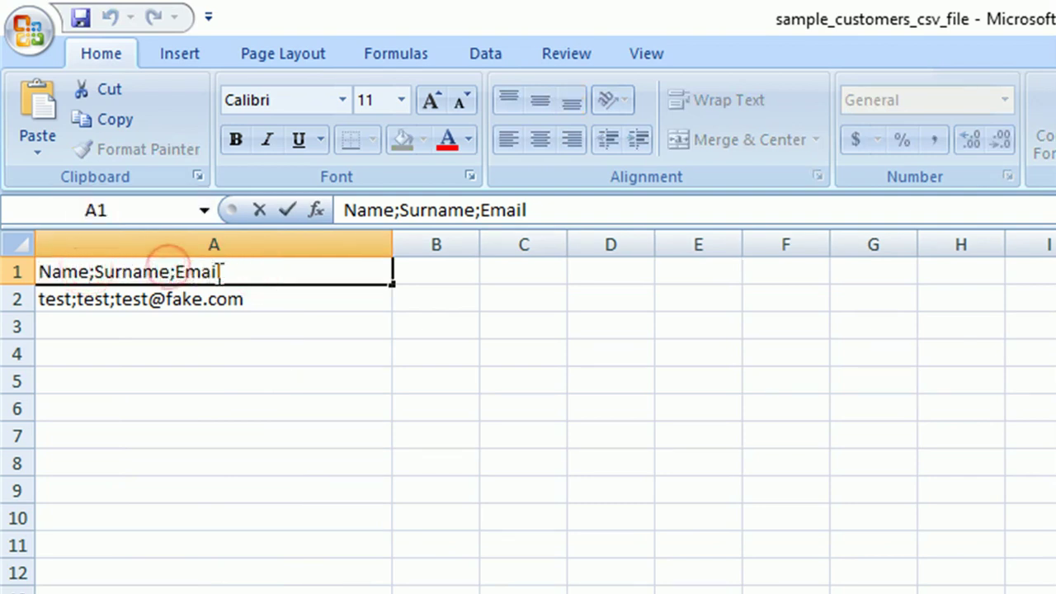
{"action": "left_click", "coordinate": [231, 271]}
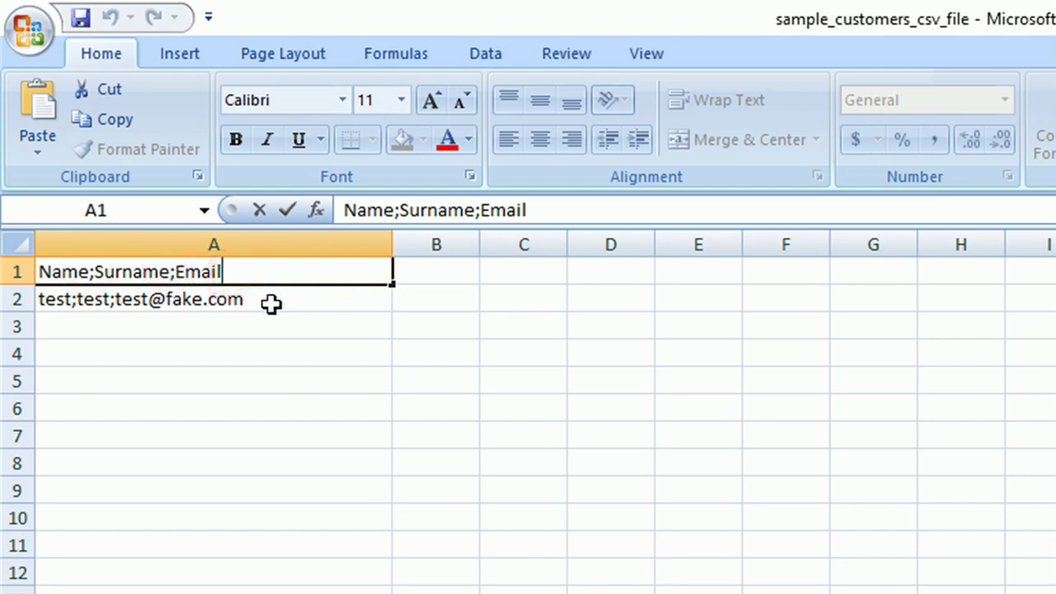
{"action": "left_click", "coordinate": [74, 300]}
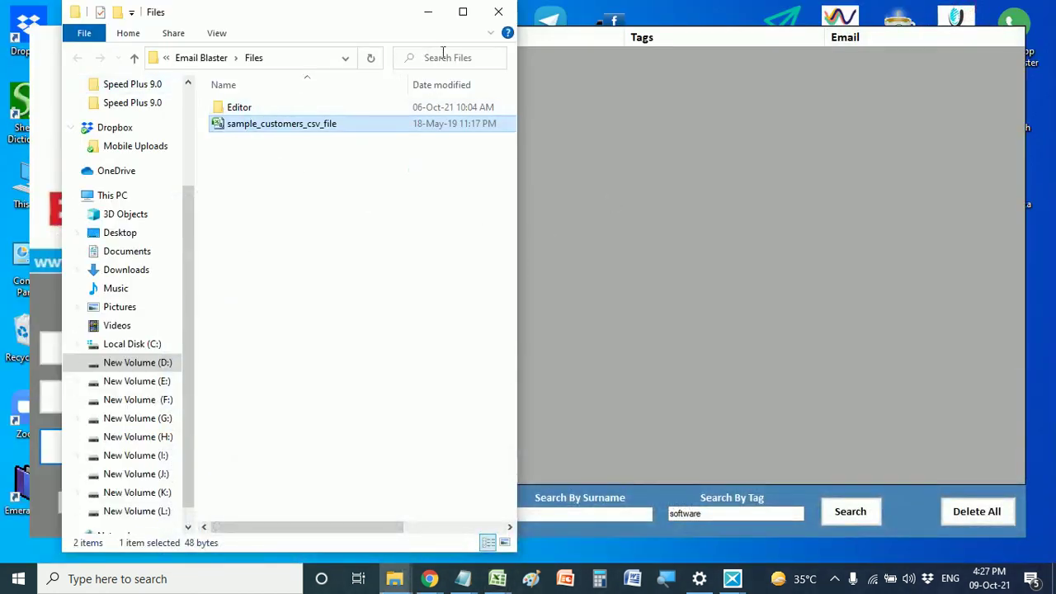
{"action": "left_click", "coordinate": [498, 13]}
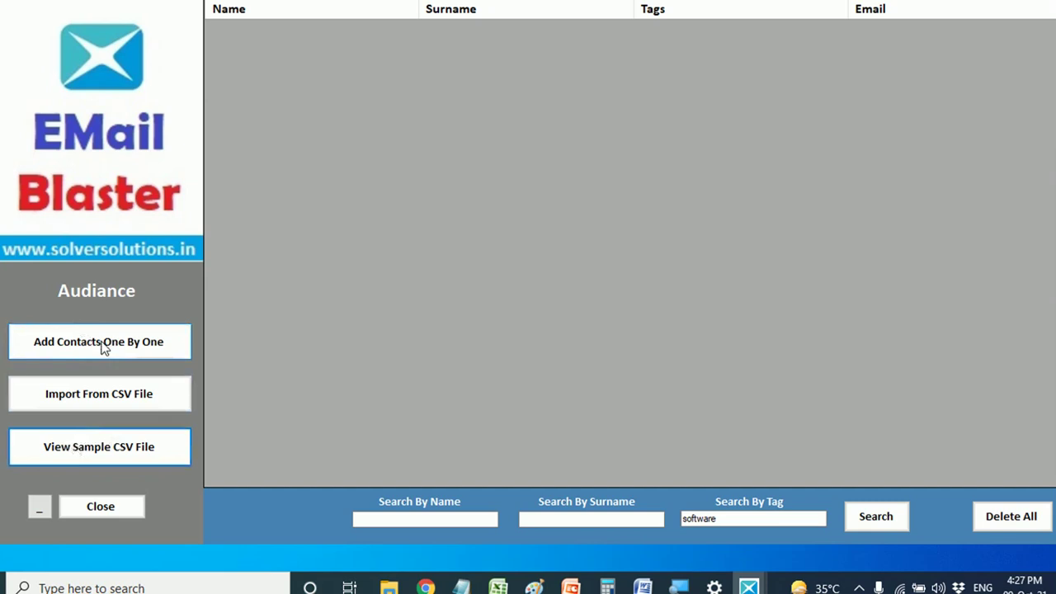
- Return to the dashboard and open the jharkhand (2)(demo) contact workbook in Excel
{"action": "left_click", "coordinate": [95, 453]}
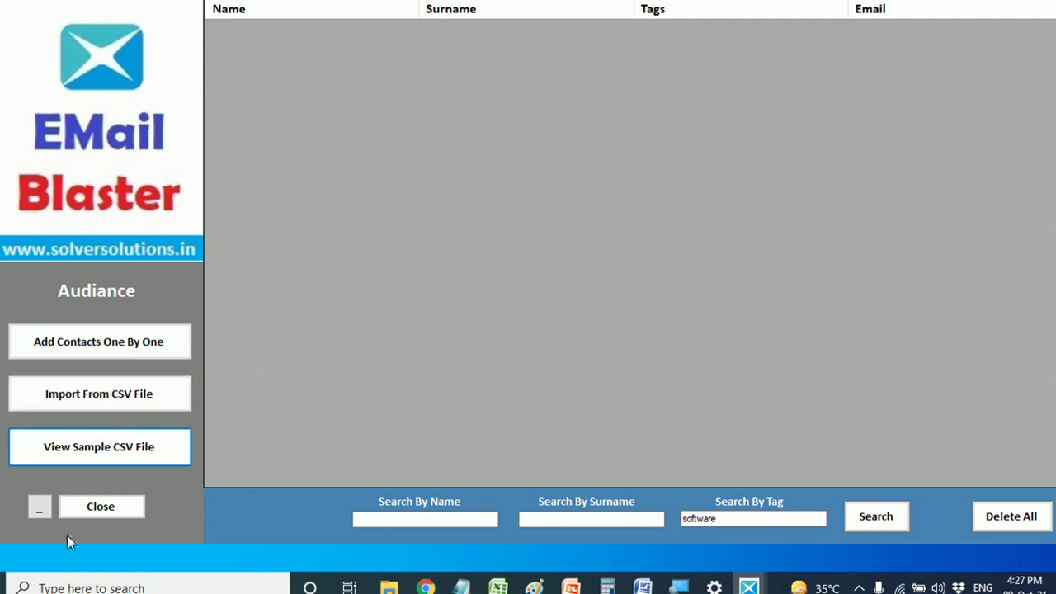
{"action": "left_click", "coordinate": [38, 507]}
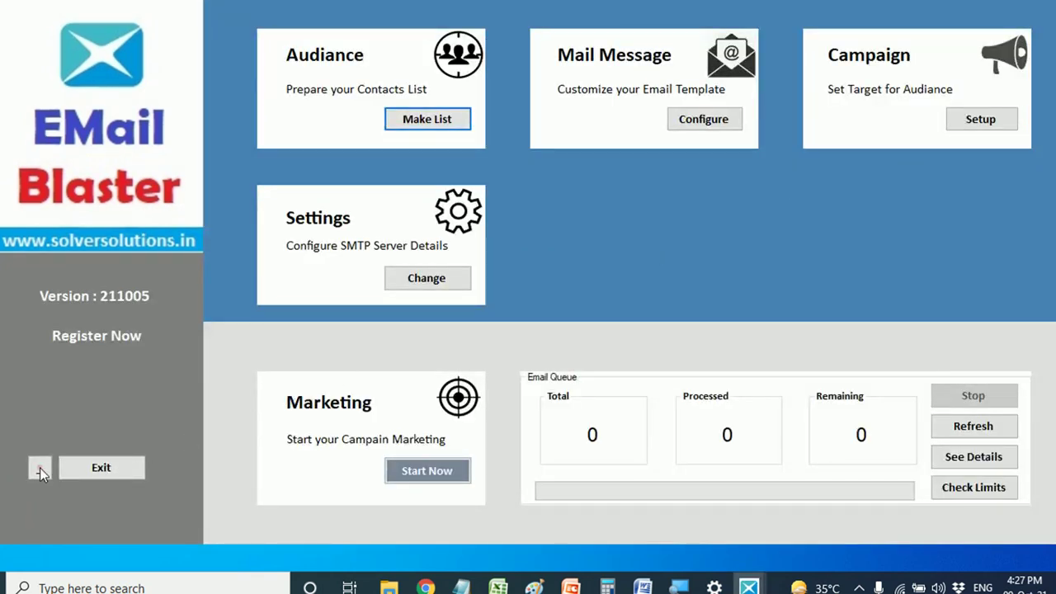
{"action": "mouse_move", "coordinate": [498, 586]}
{"action": "left_click", "coordinate": [321, 511]}
{"action": "scroll", "coordinate": [103, 196], "scroll_direction": "up", "scroll_amount": 13}
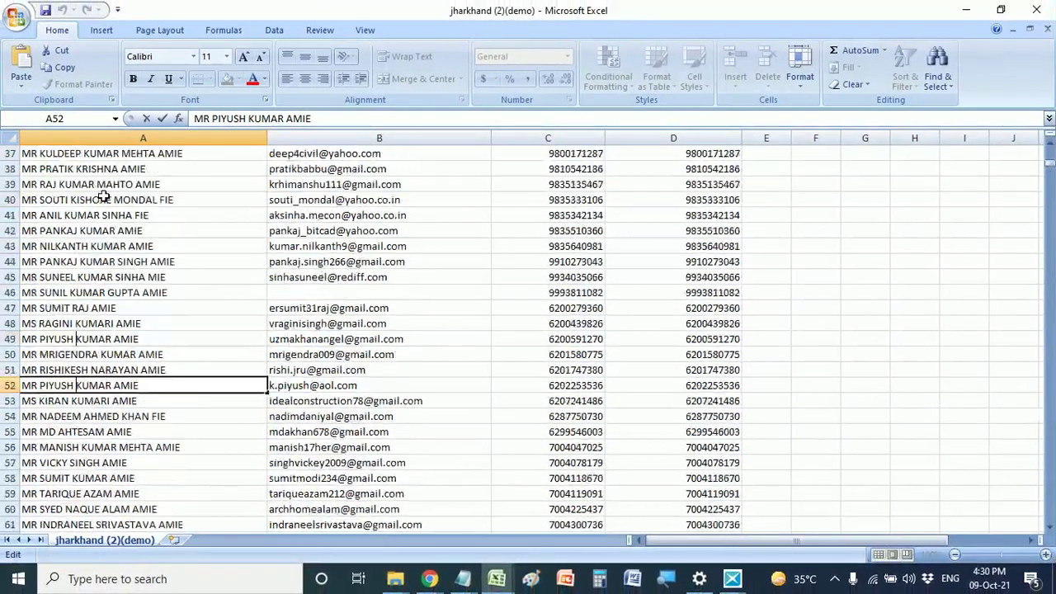
{"action": "scroll", "coordinate": [103, 196], "scroll_direction": "up", "scroll_amount": 4}
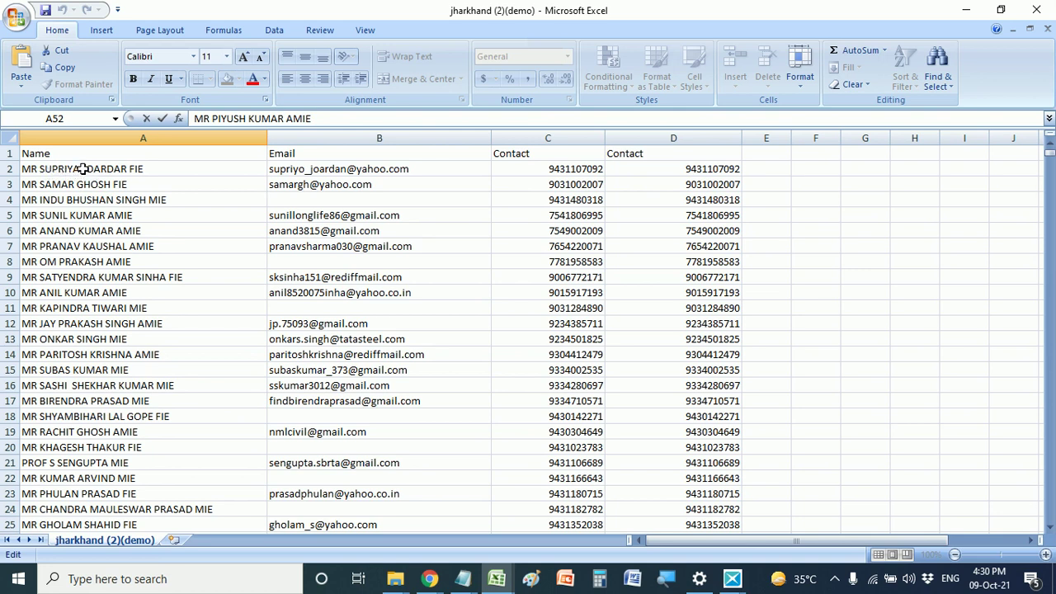
- Review the first contact's Name, Email and two Contact values, then select the Name column
{"action": "left_click", "coordinate": [83, 169]}
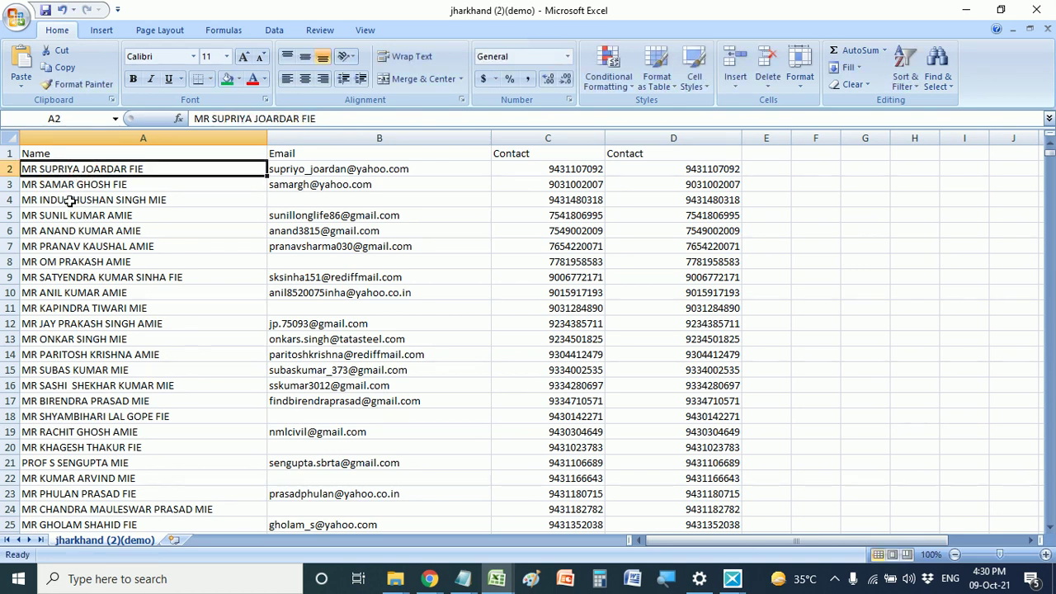
{"action": "left_click", "coordinate": [70, 200]}
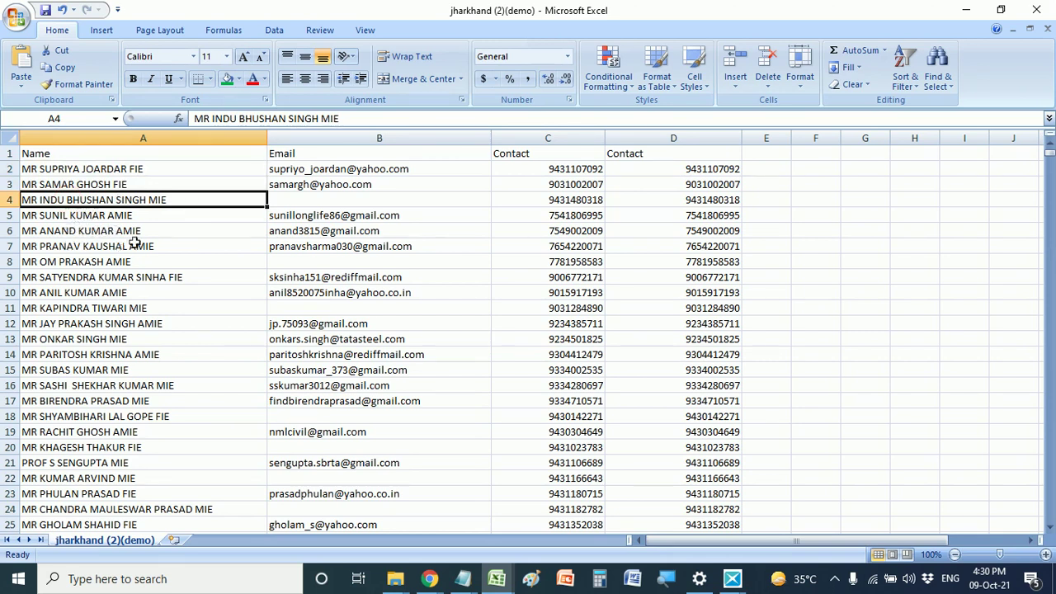
{"action": "left_click", "coordinate": [324, 169]}
{"action": "left_click", "coordinate": [594, 169]}
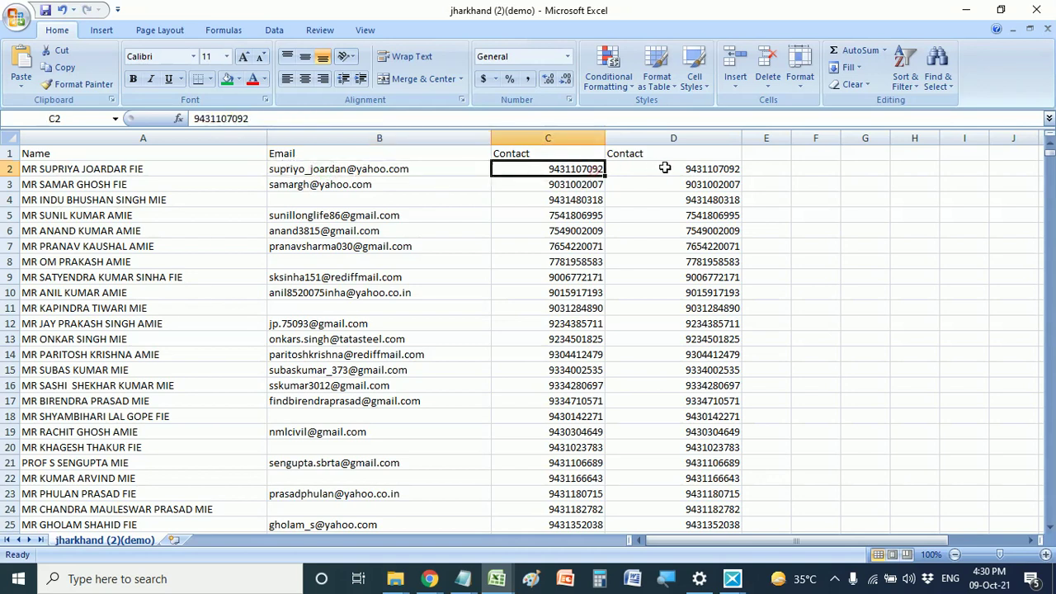
{"action": "left_click", "coordinate": [665, 169]}
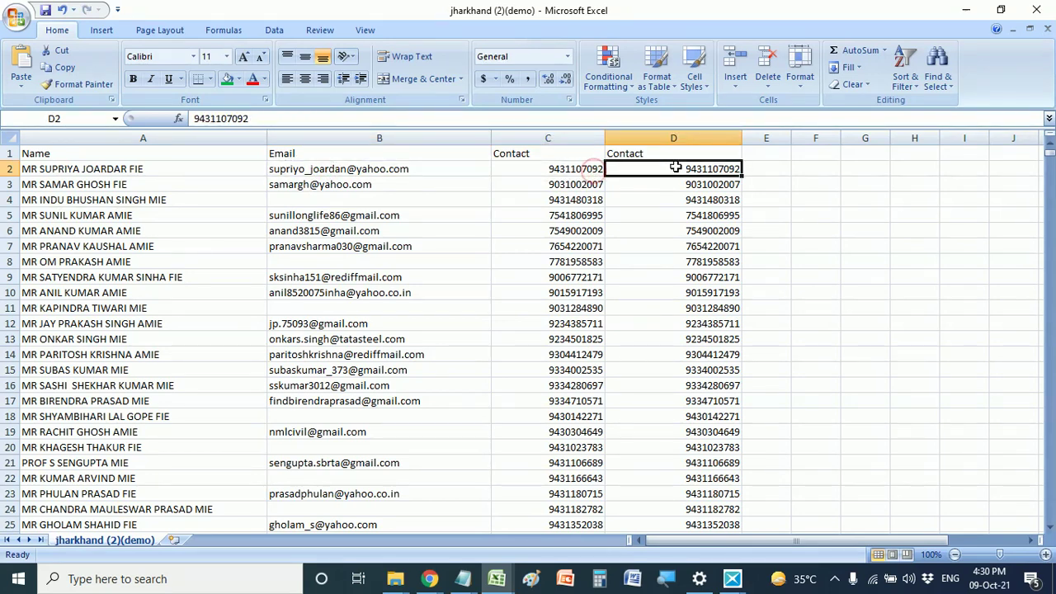
{"action": "left_click", "coordinate": [76, 168]}
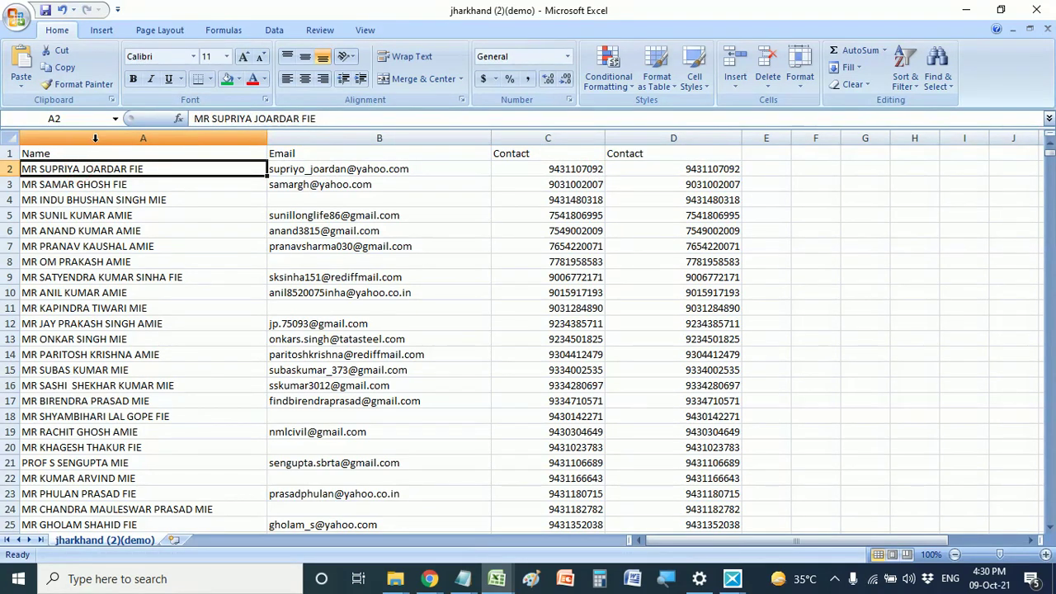
{"action": "left_click", "coordinate": [95, 139]}
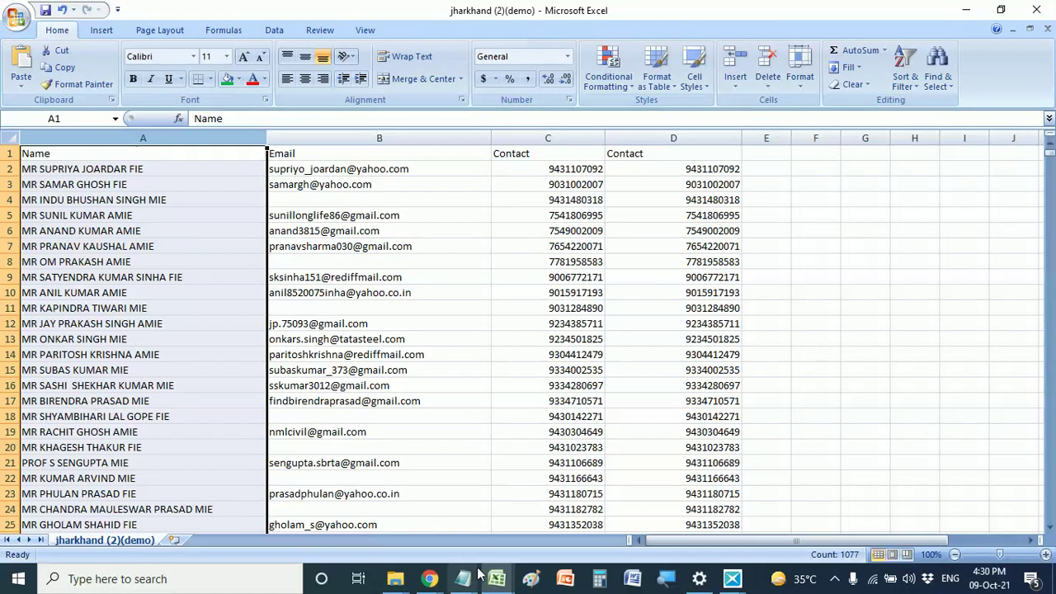
{"action": "key", "text": "alt+Tab"}
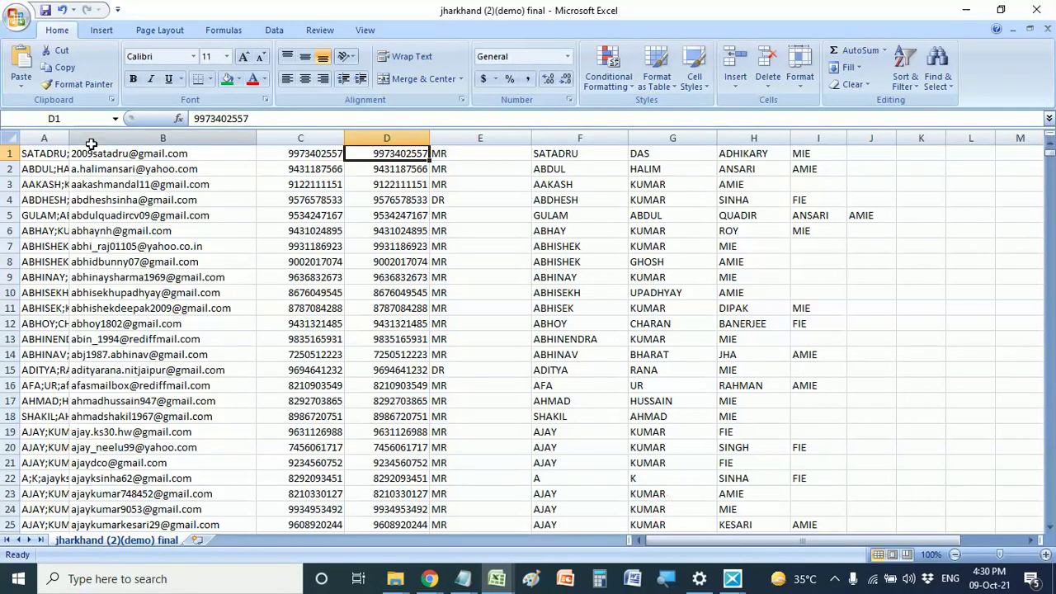
- Widen the final workbook's column A to about 35.86 and inspect the combined name;email entry in A3
{"action": "left_click_drag", "start_coordinate": [69, 137], "coordinate": [296, 136]}
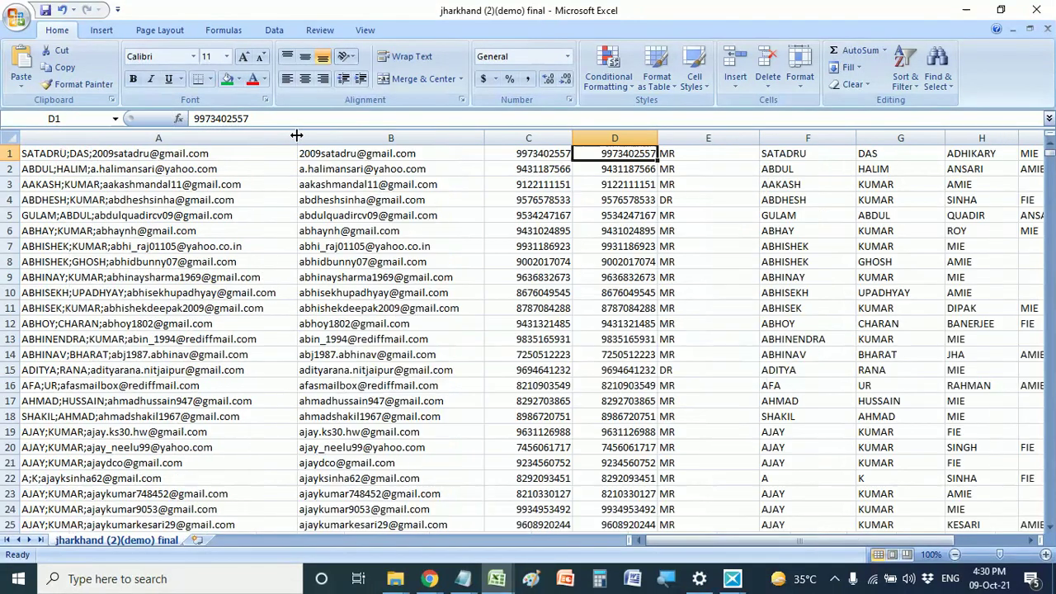
{"action": "left_click", "coordinate": [49, 188]}
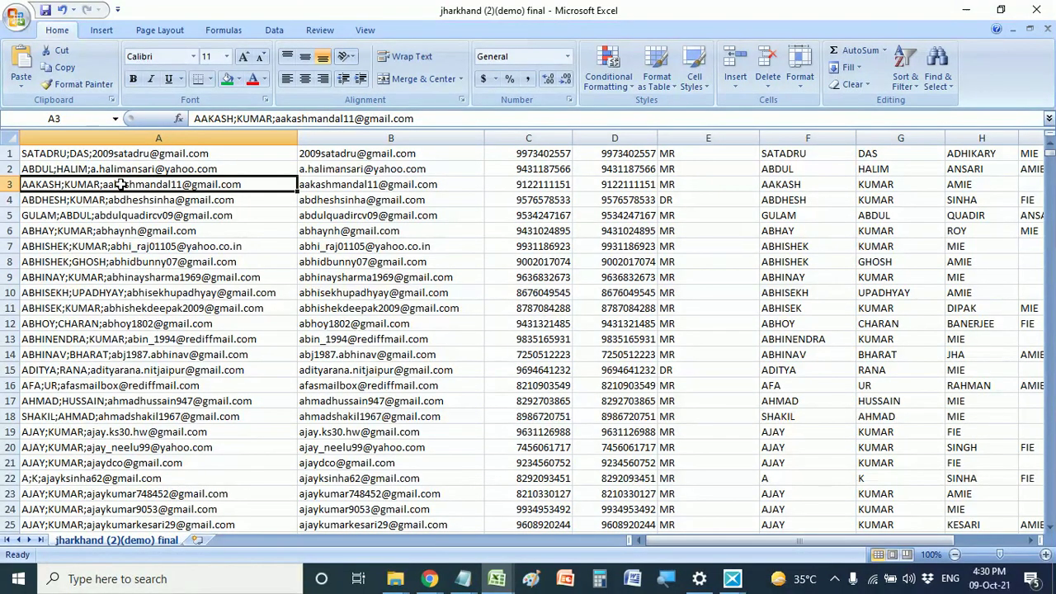
{"action": "double_click", "coordinate": [247, 185]}
{"action": "left_click_drag", "start_coordinate": [248, 185], "coordinate": [137, 191]}
{"action": "left_click", "coordinate": [36, 194]}
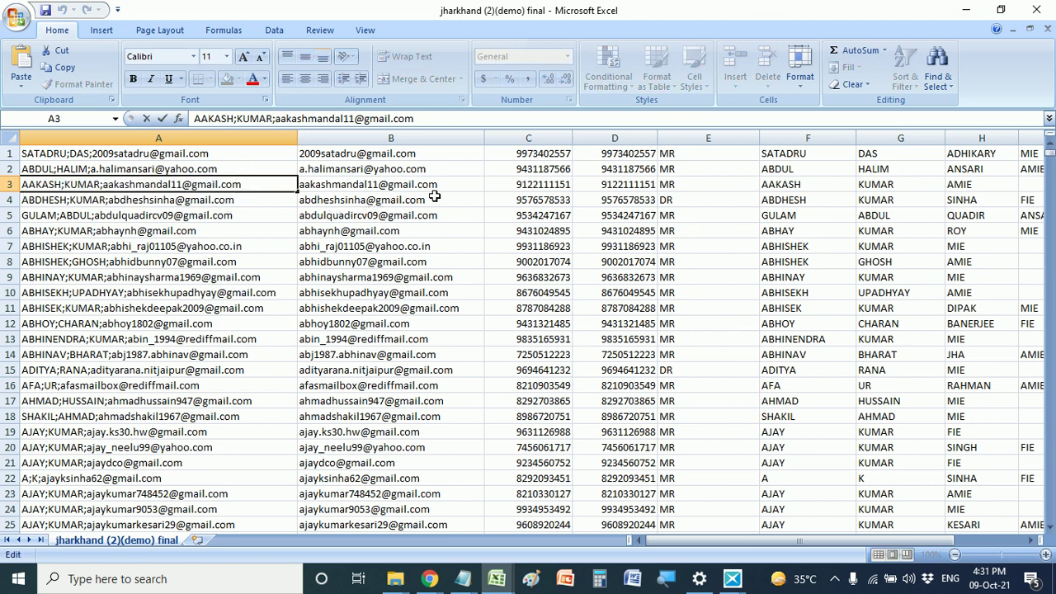
{"action": "key", "text": "alt+Tab"}
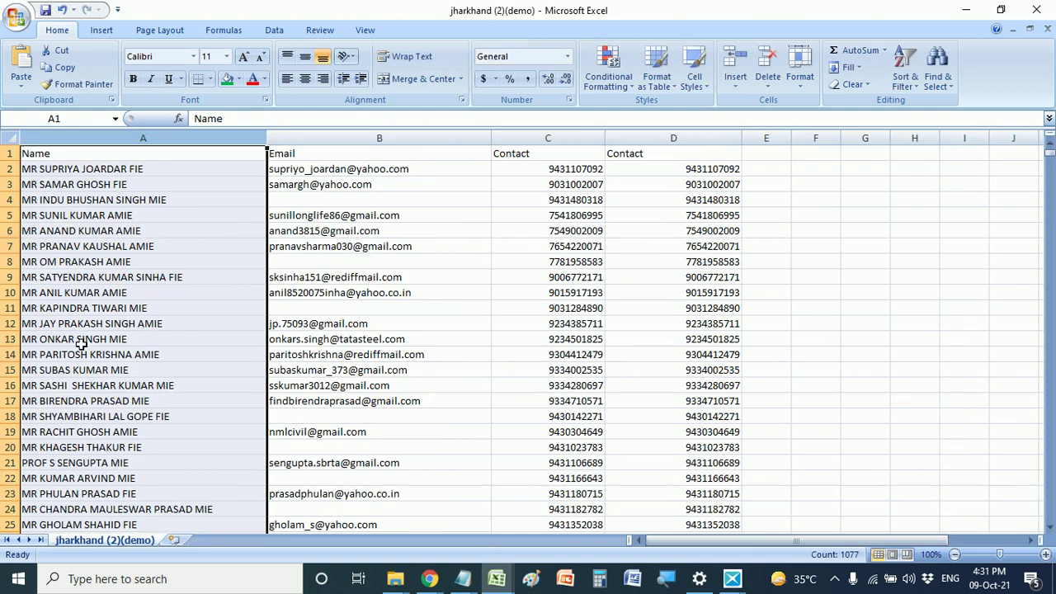
- Scan the Email column and find rows 8 and 11, whose contacts have no email address
{"action": "scroll", "coordinate": [81, 345], "scroll_direction": "down", "scroll_amount": 18}
{"action": "scroll", "coordinate": [83, 354], "scroll_direction": "up", "scroll_amount": 10}
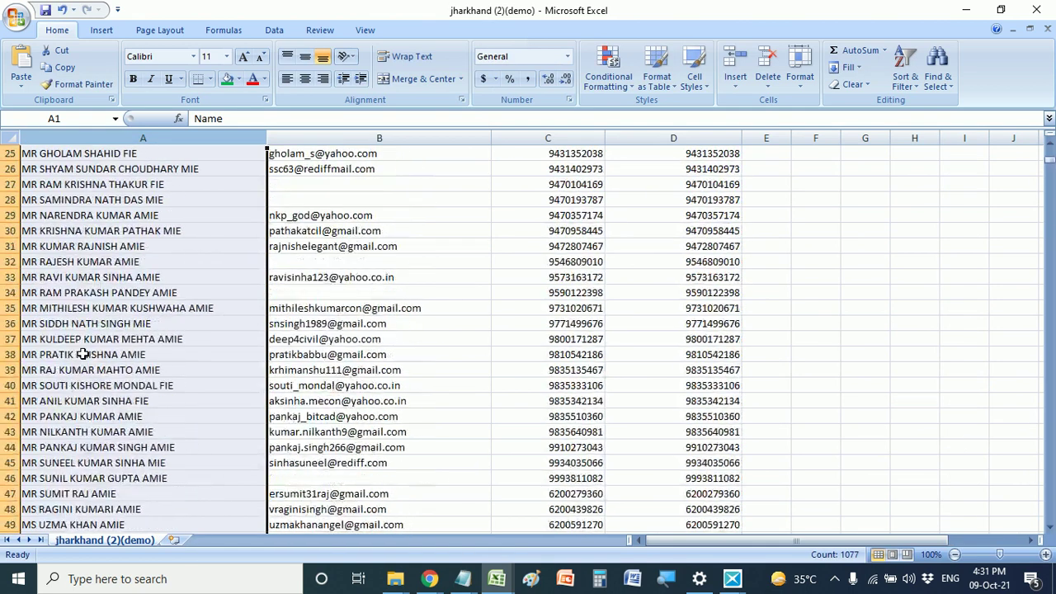
{"action": "scroll", "coordinate": [84, 354], "scroll_direction": "up", "scroll_amount": 6}
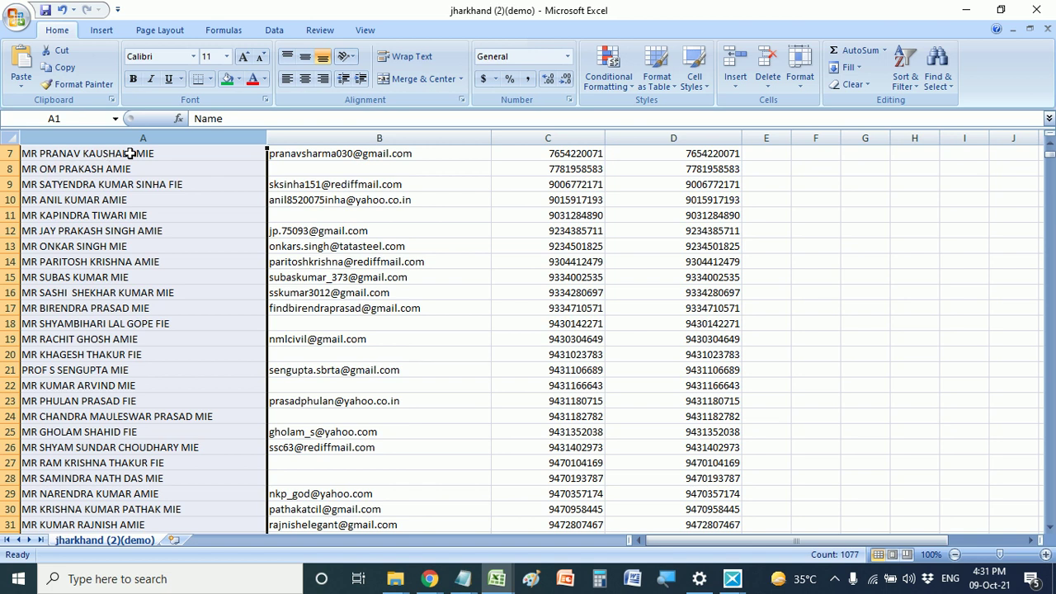
{"action": "left_click", "coordinate": [290, 156]}
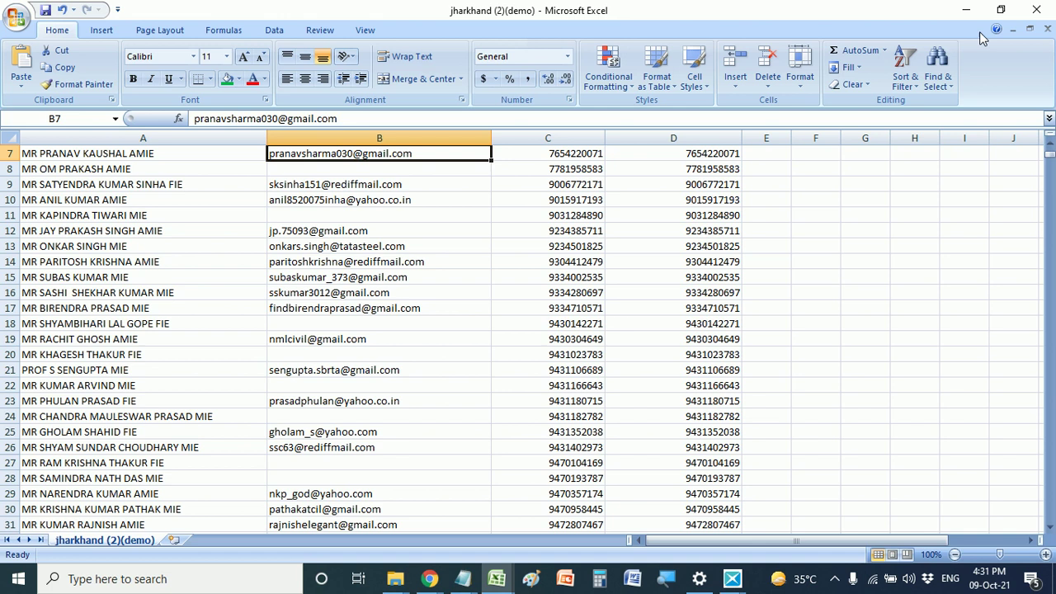
{"action": "scroll", "coordinate": [252, 287], "scroll_direction": "up", "scroll_amount": 2}
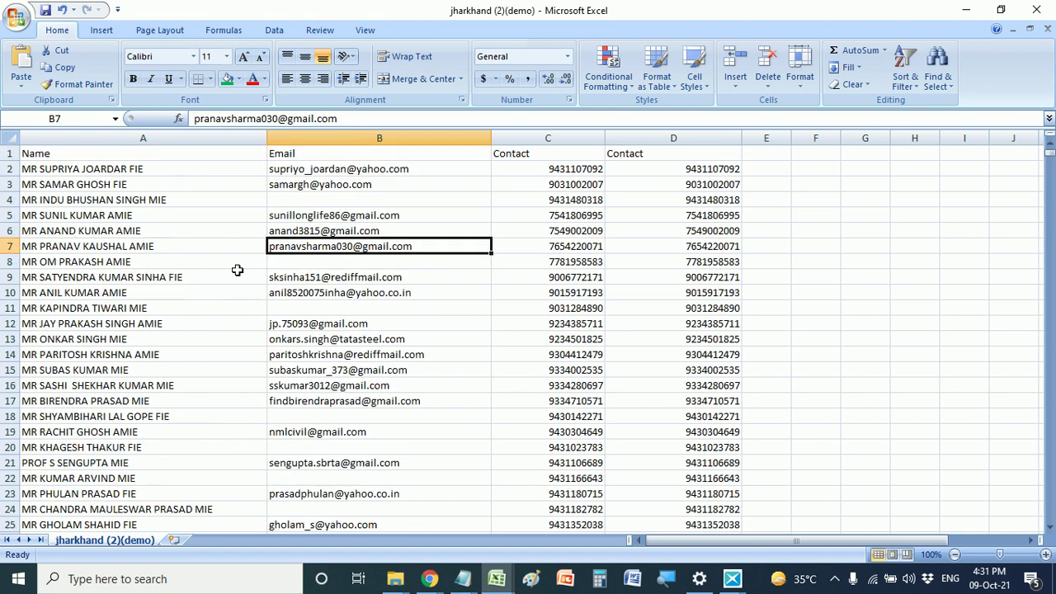
{"action": "left_click", "coordinate": [322, 313]}
{"action": "left_click", "coordinate": [12, 308]}
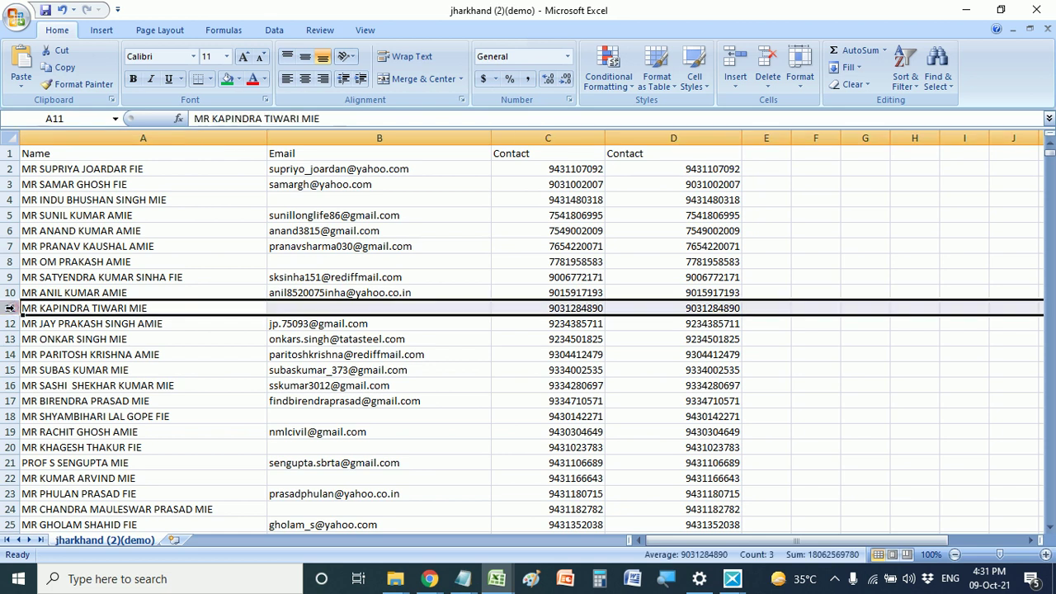
{"action": "left_click", "coordinate": [279, 308]}
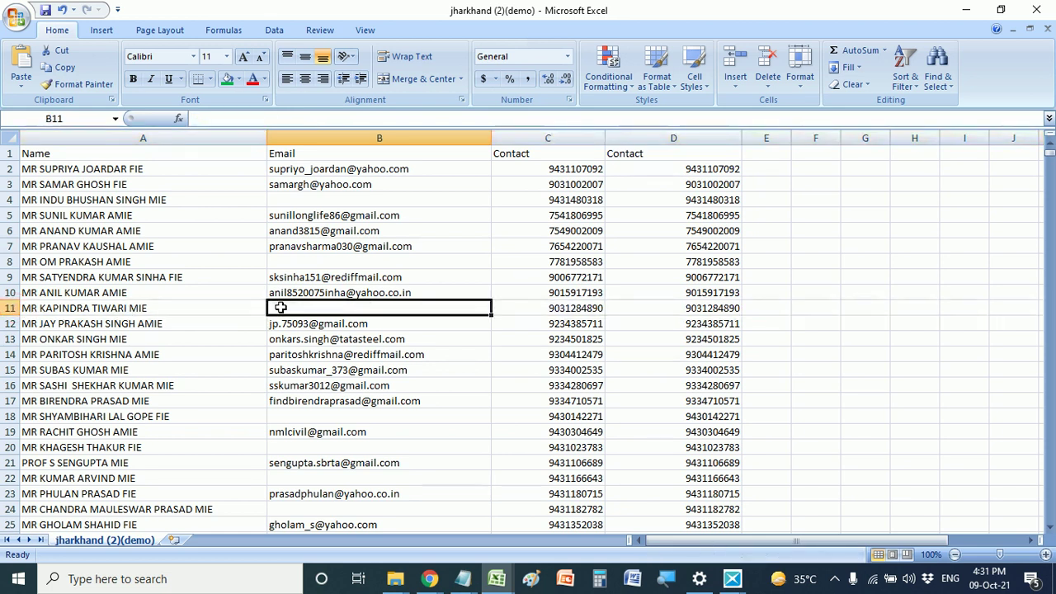
{"action": "left_click", "coordinate": [276, 262]}
{"action": "left_click", "coordinate": [11, 261]}
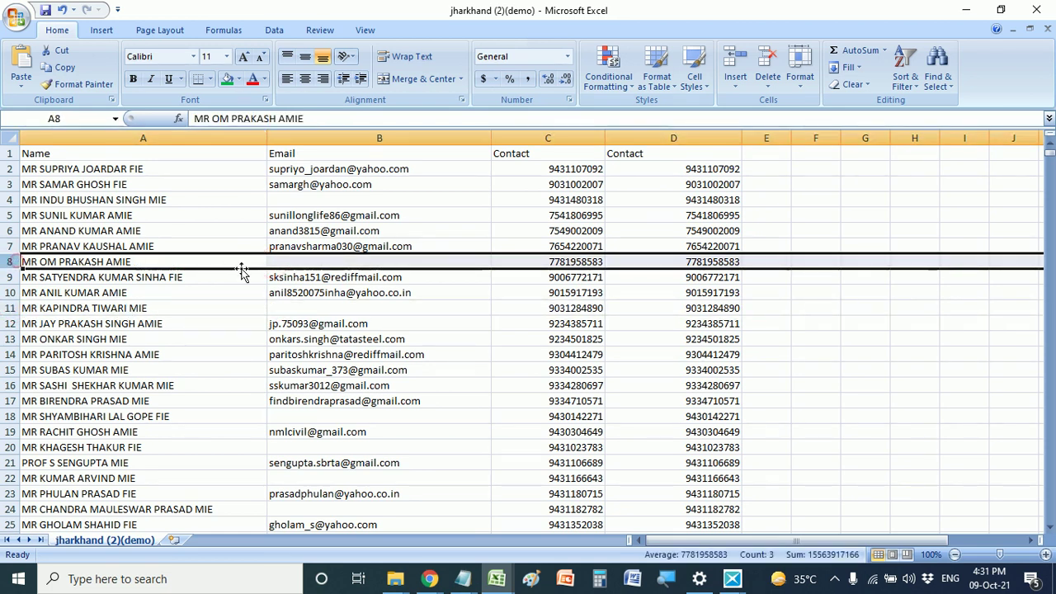
{"action": "left_click", "coordinate": [285, 263]}
- Select a cell in the Email column and bring up the Data tab's sort tools
{"action": "left_click", "coordinate": [131, 263]}
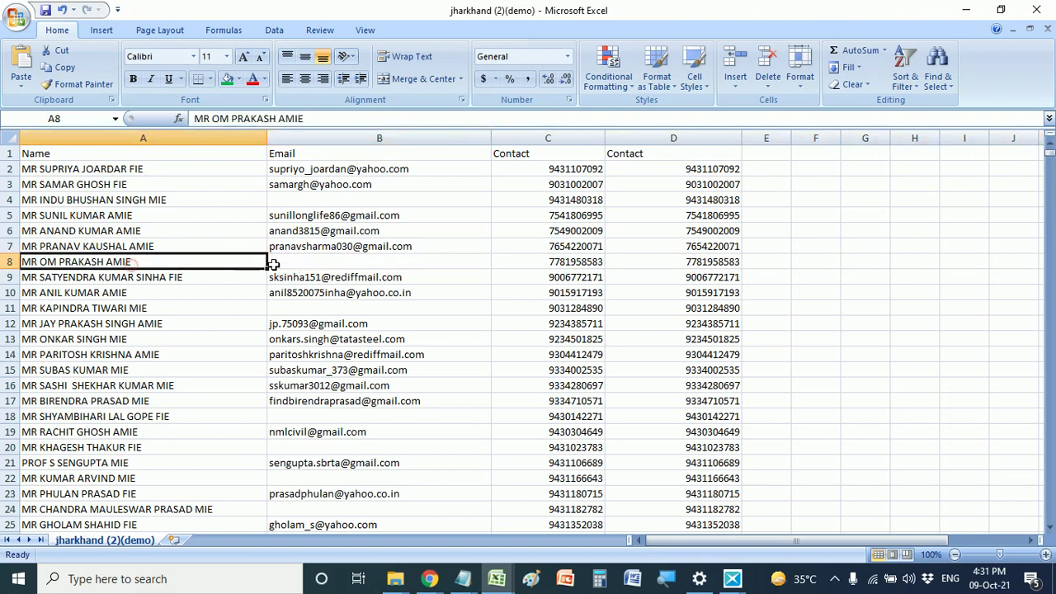
{"action": "left_click", "coordinate": [341, 171]}
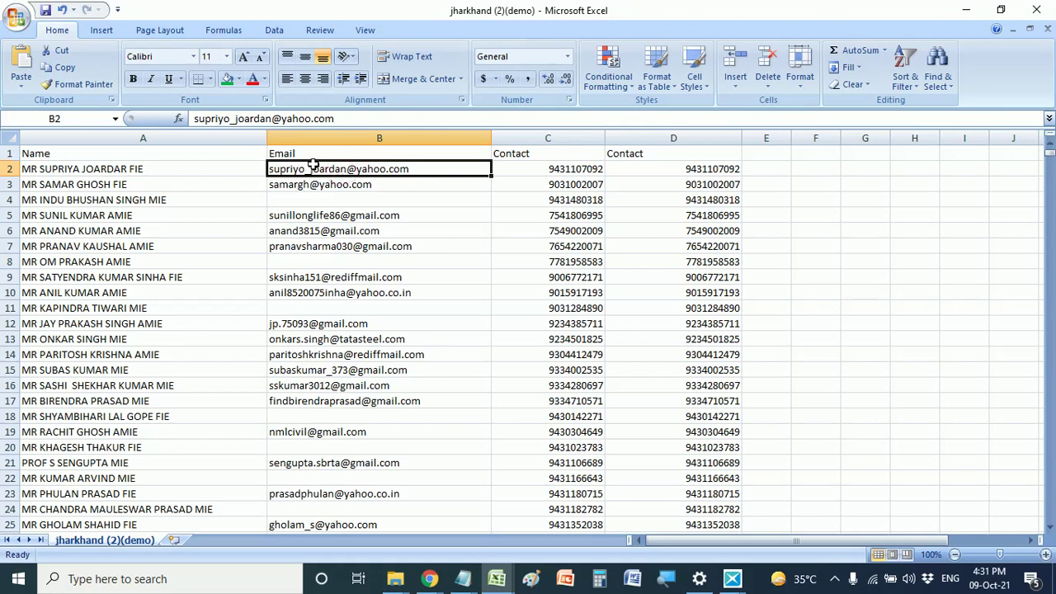
{"action": "left_click", "coordinate": [272, 30]}
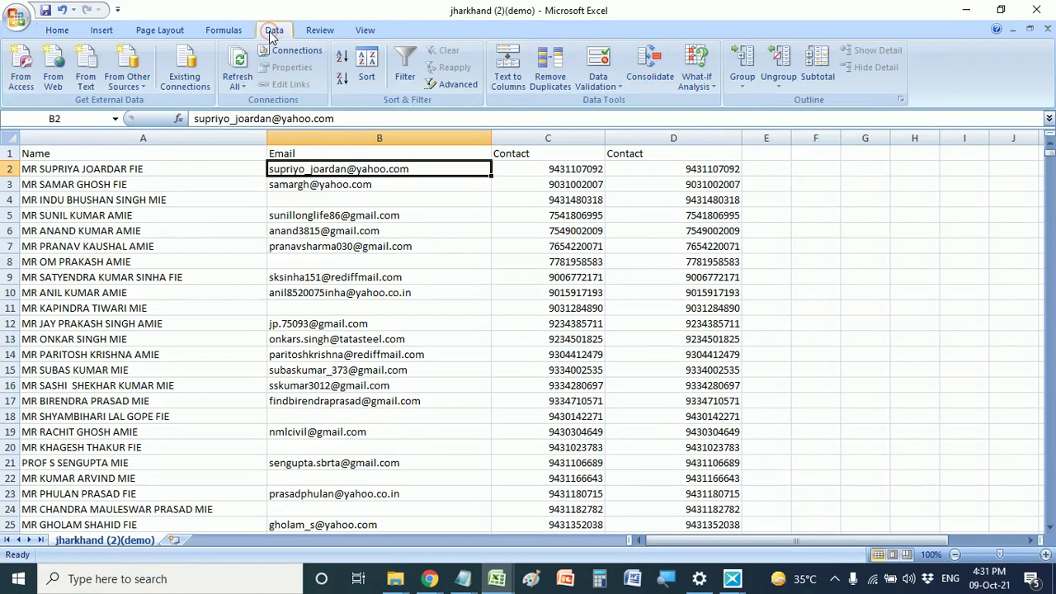
- Sort the contacts A to Z by Email and scroll down to the email-less rows
{"action": "left_click", "coordinate": [342, 62]}
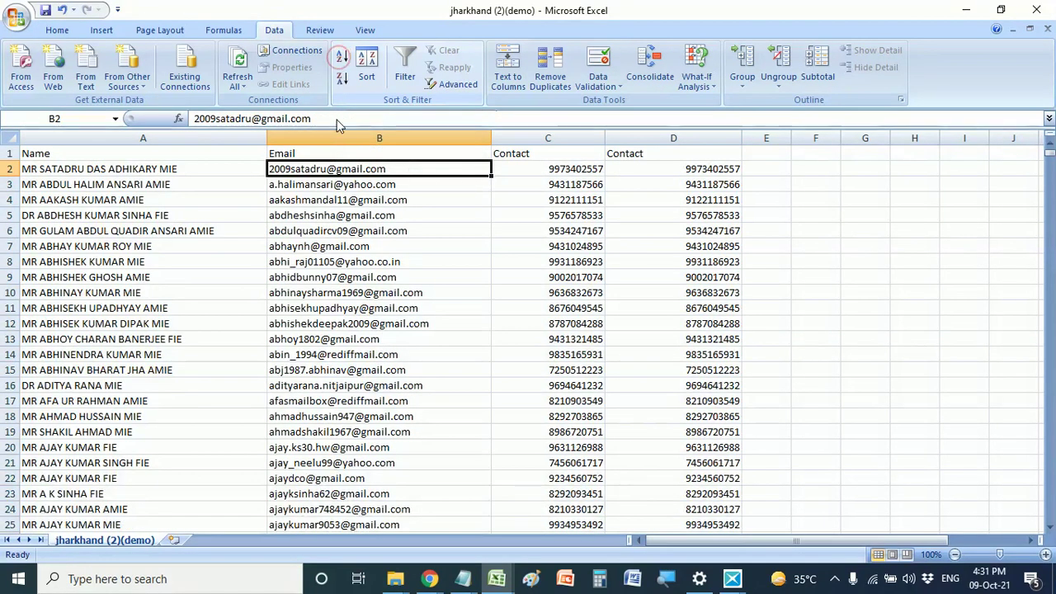
{"action": "left_click", "coordinate": [320, 355]}
{"action": "scroll", "coordinate": [326, 359], "scroll_direction": "down", "scroll_amount": 20}
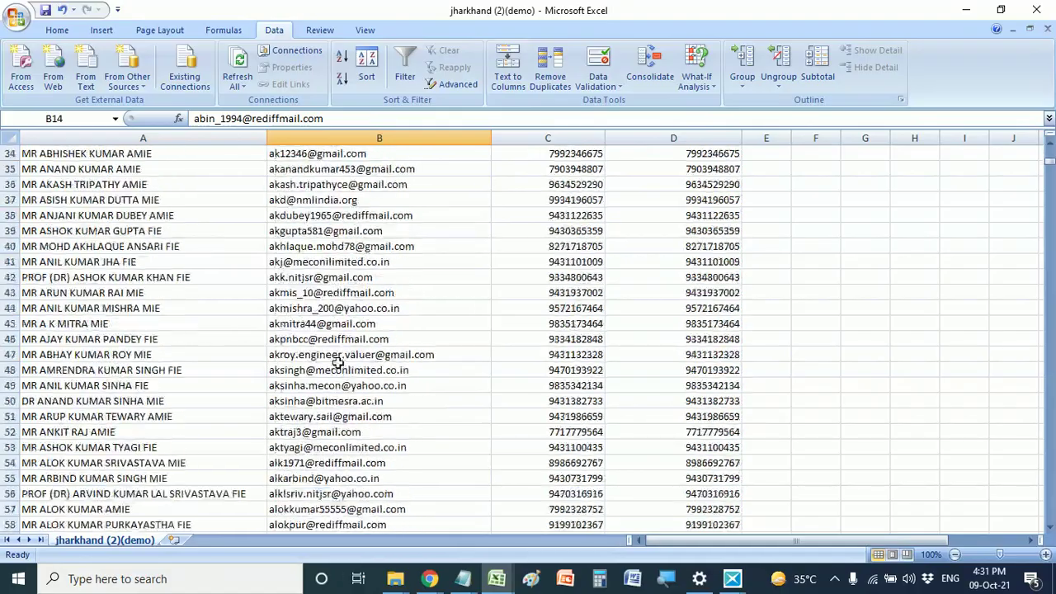
{"action": "scroll", "coordinate": [337, 368], "scroll_direction": "down", "scroll_amount": 20}
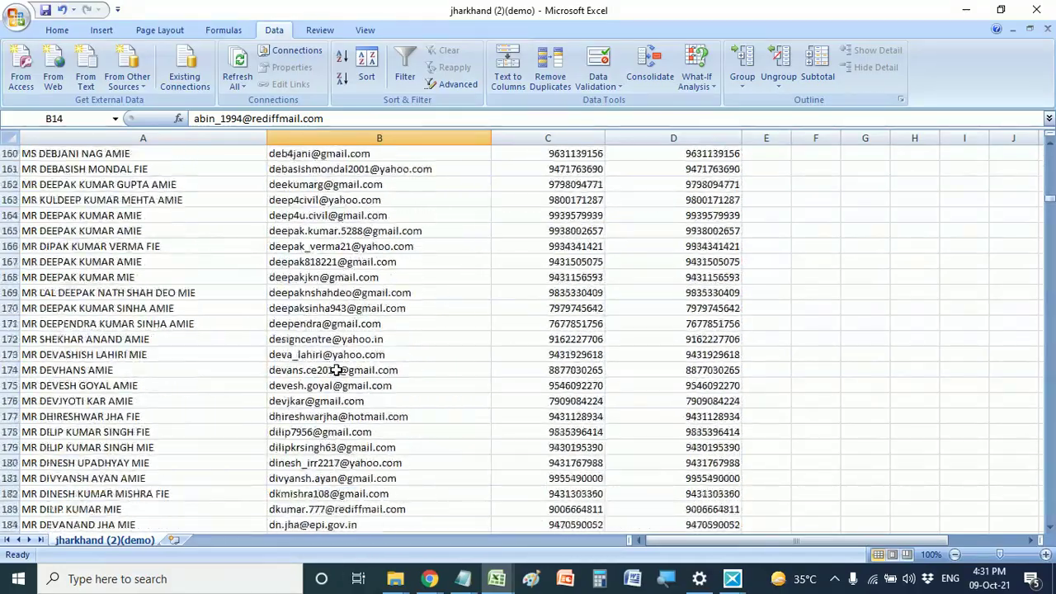
{"action": "scroll", "coordinate": [331, 369], "scroll_direction": "down", "scroll_amount": 20}
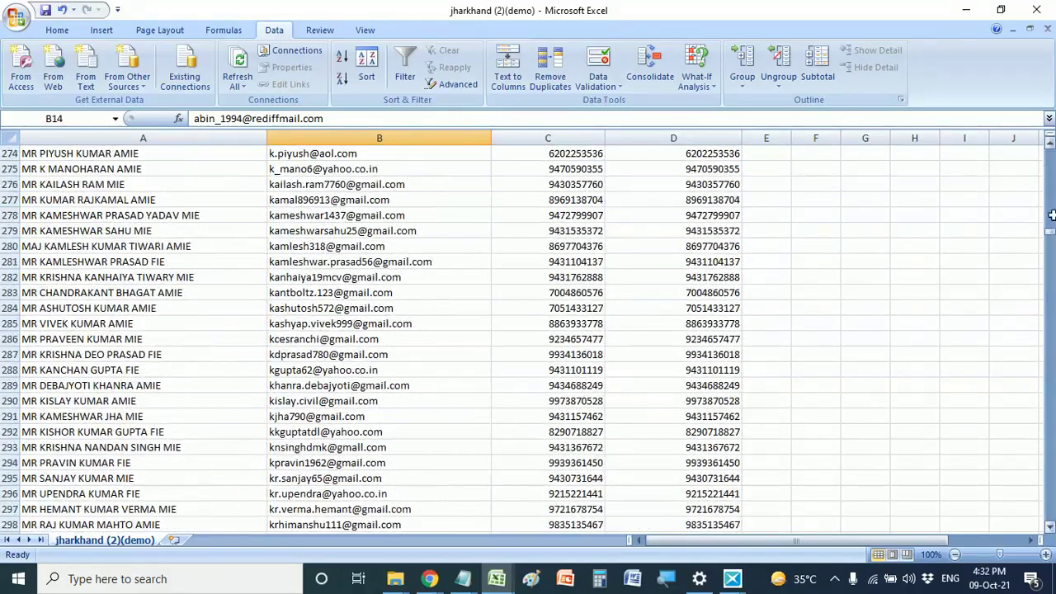
{"action": "left_click", "coordinate": [1048, 238]}
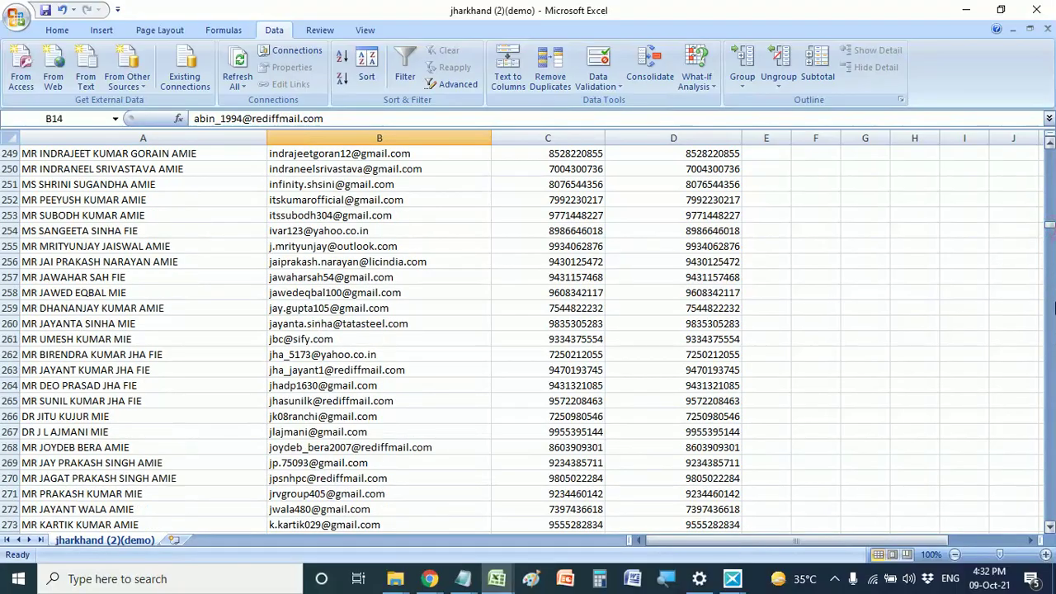
{"action": "left_click_drag", "start_coordinate": [1049, 231], "coordinate": [1048, 377]}
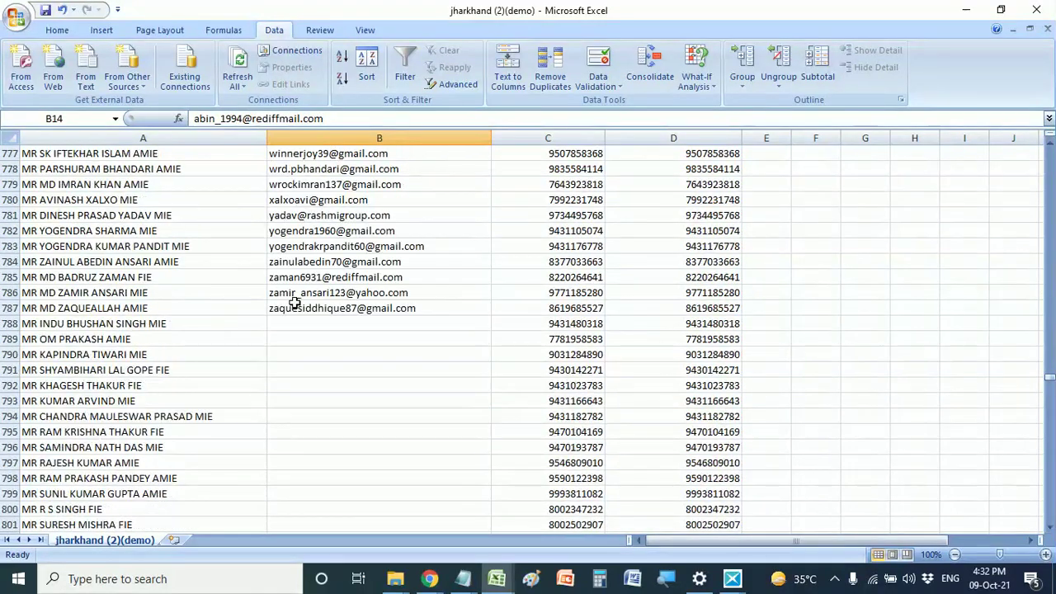
- Copy row 788, the first contact without email, then return to row 1
{"action": "left_click", "coordinate": [9, 323]}
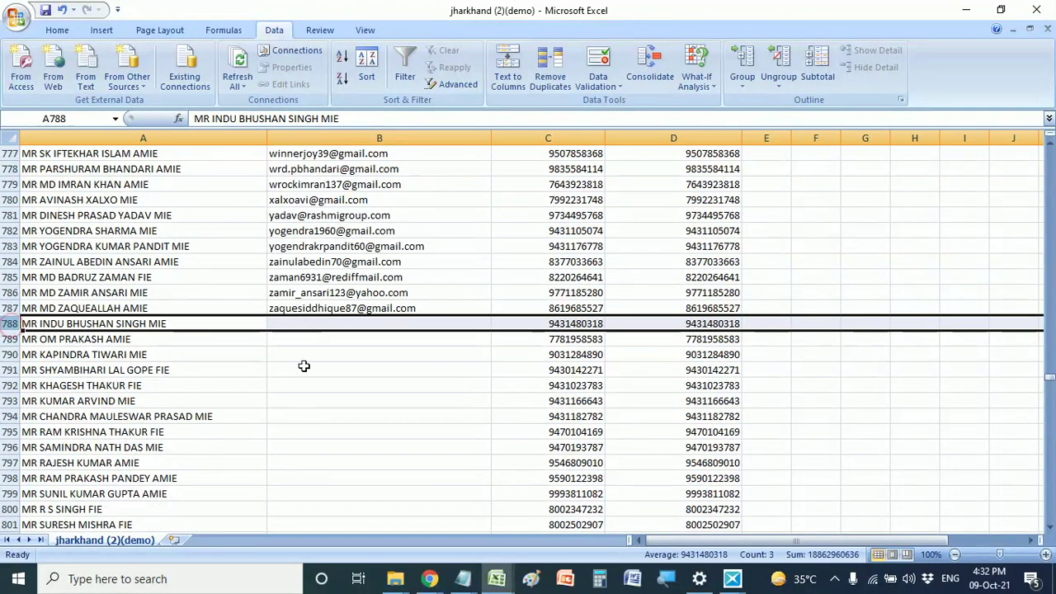
{"action": "scroll", "coordinate": [314, 466], "scroll_direction": "down", "scroll_amount": 1}
{"action": "key", "text": "ctrl+c"}
{"action": "scroll", "coordinate": [315, 462], "scroll_direction": "down", "scroll_amount": 7}
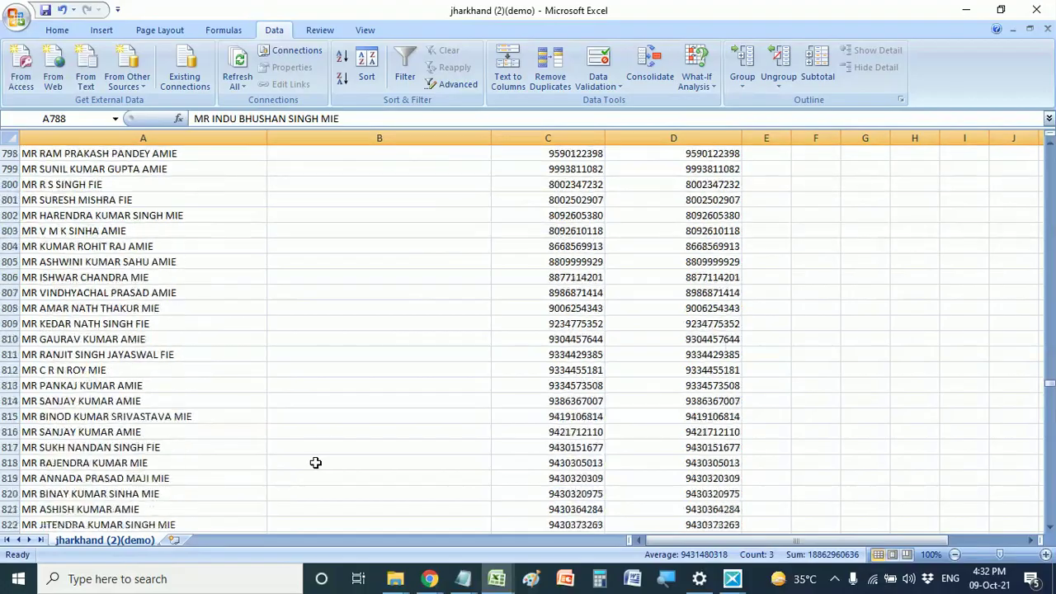
{"action": "scroll", "coordinate": [300, 394], "scroll_direction": "up", "scroll_amount": 8}
{"action": "scroll", "coordinate": [300, 393], "scroll_direction": "up", "scroll_amount": 20}
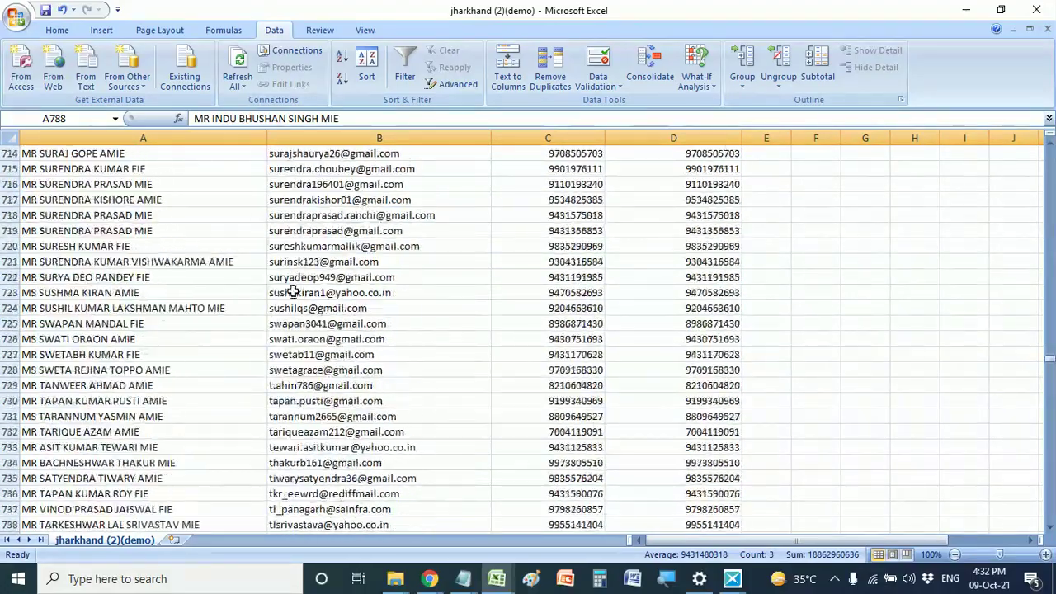
{"action": "scroll", "coordinate": [320, 239], "scroll_direction": "up", "scroll_amount": 10}
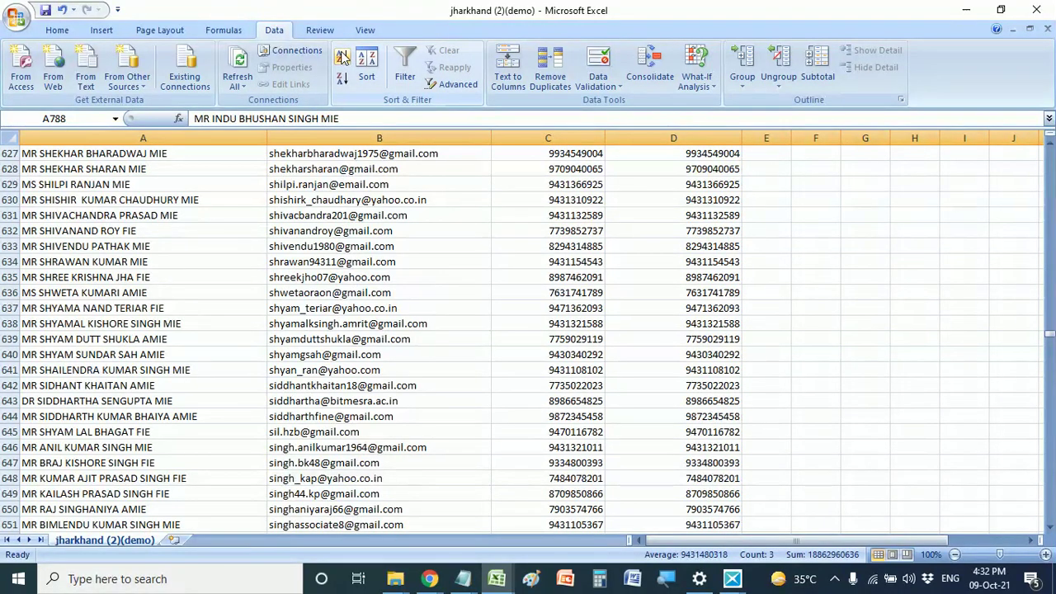
{"action": "scroll", "coordinate": [440, 259], "scroll_direction": "up", "scroll_amount": 6}
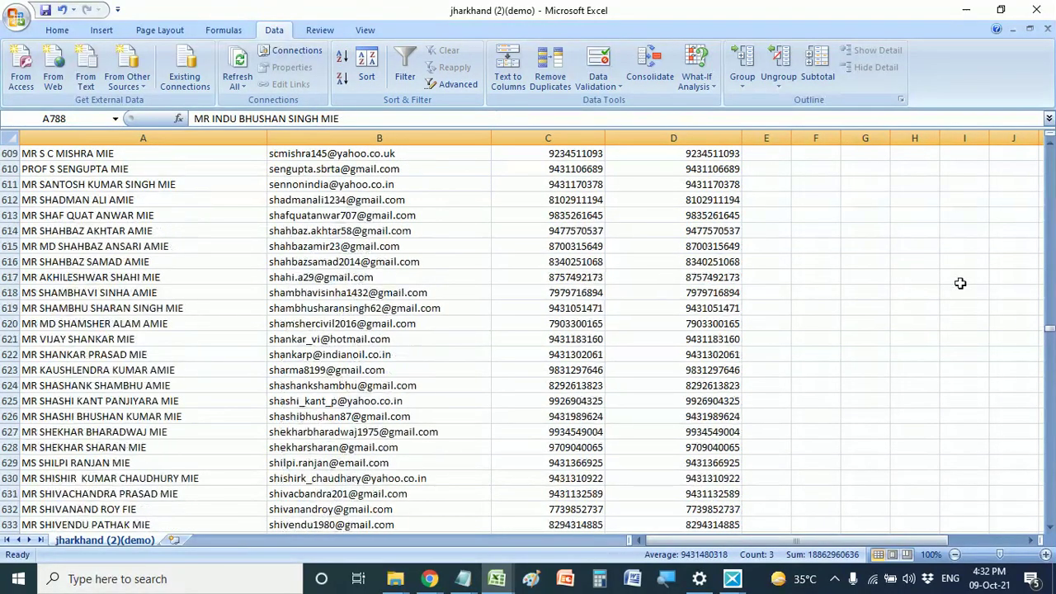
{"action": "left_click_drag", "start_coordinate": [1049, 334], "coordinate": [1049, 146]}
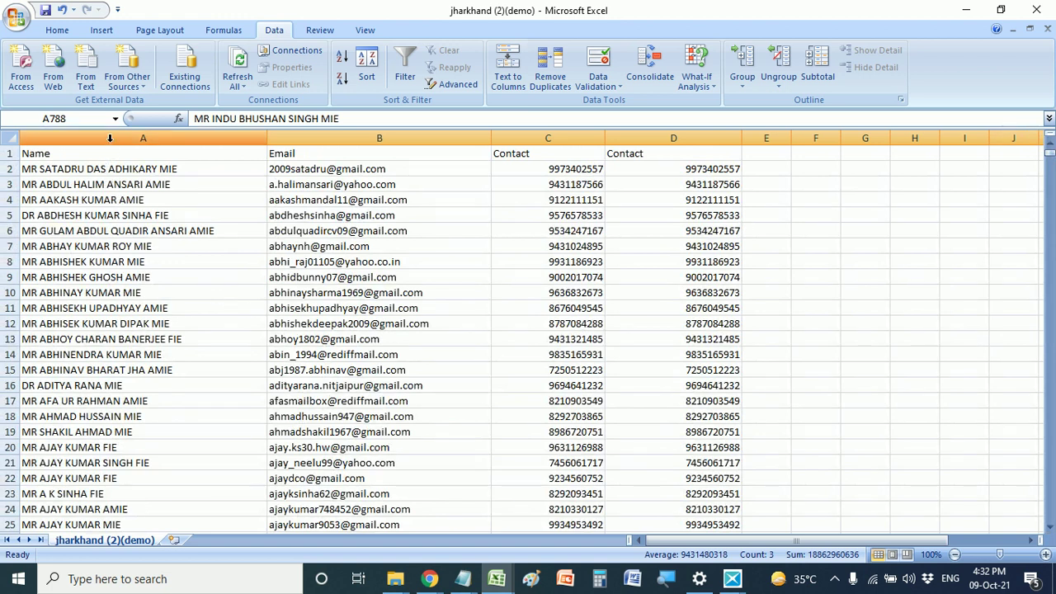
- Cut the Name column from A and paste it into column E
{"action": "left_click", "coordinate": [110, 139]}
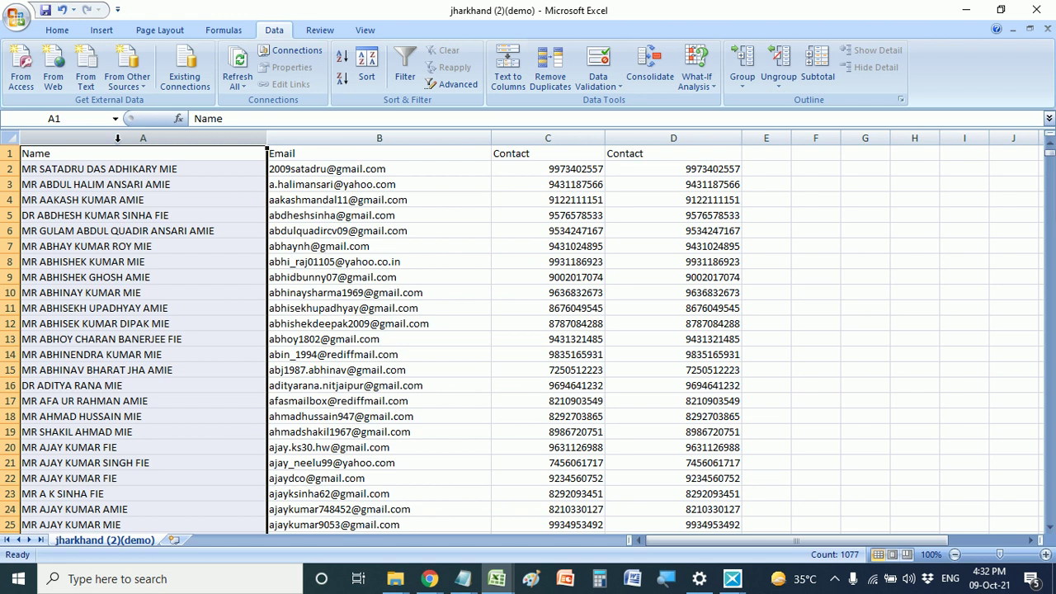
{"action": "right_click", "coordinate": [117, 139]}
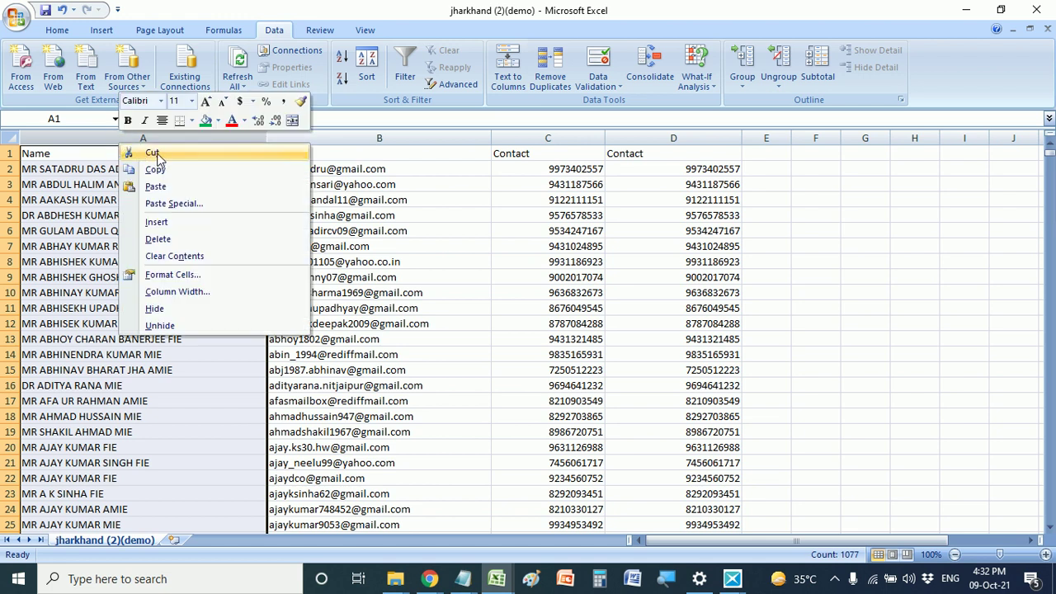
{"action": "left_click", "coordinate": [153, 154]}
{"action": "left_click_drag", "start_coordinate": [793, 139], "coordinate": [962, 139]}
{"action": "left_click", "coordinate": [829, 139]}
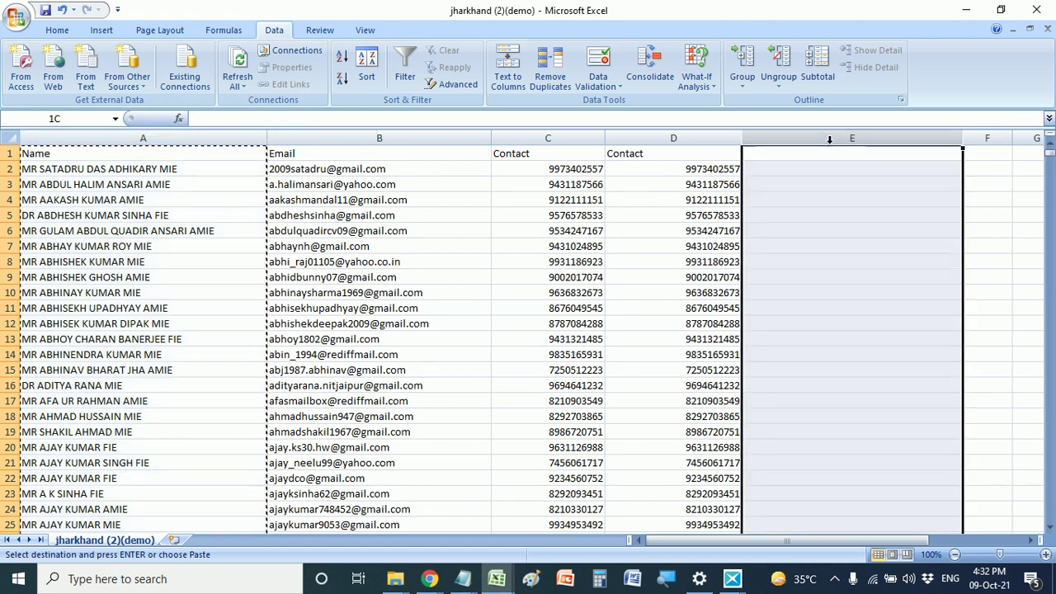
{"action": "right_click", "coordinate": [829, 139]}
{"action": "left_click", "coordinate": [872, 189]}
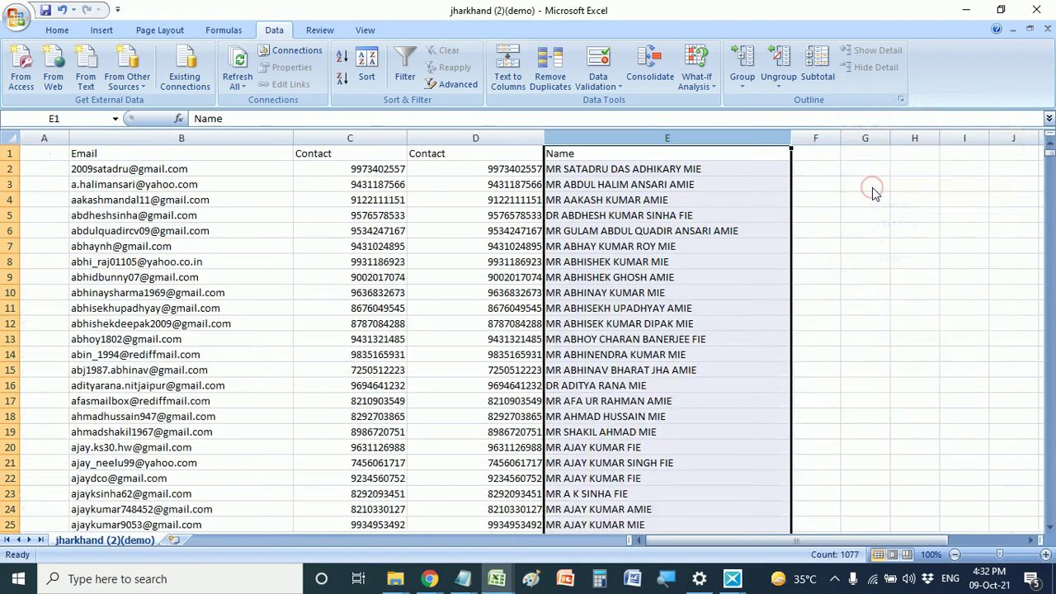
{"action": "left_click", "coordinate": [813, 160]}
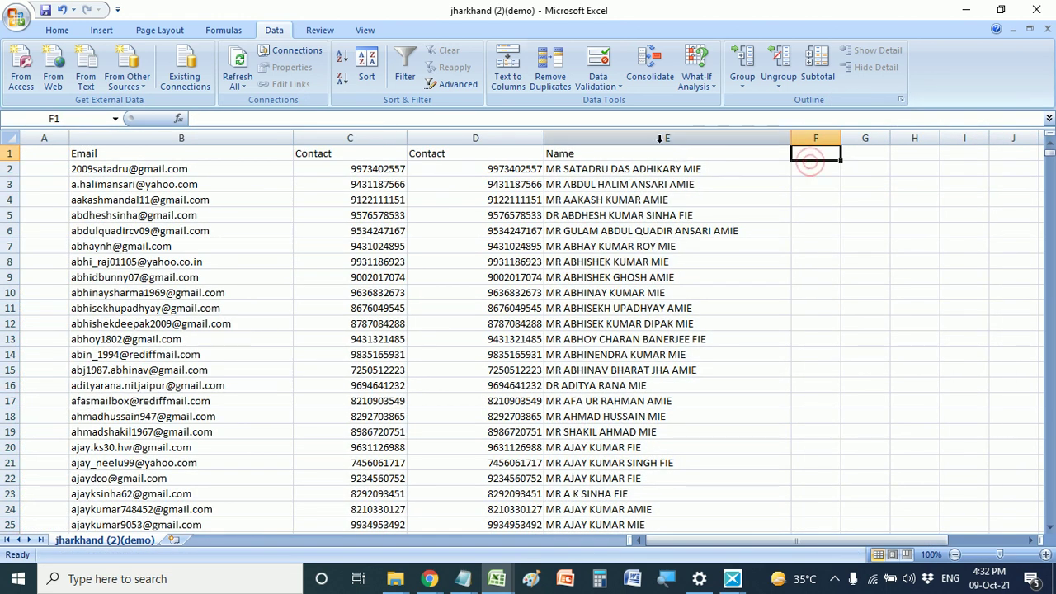
{"action": "left_click", "coordinate": [667, 138]}
- Delete the emptied column A and widen the second Contact column C
{"action": "left_click", "coordinate": [44, 138]}
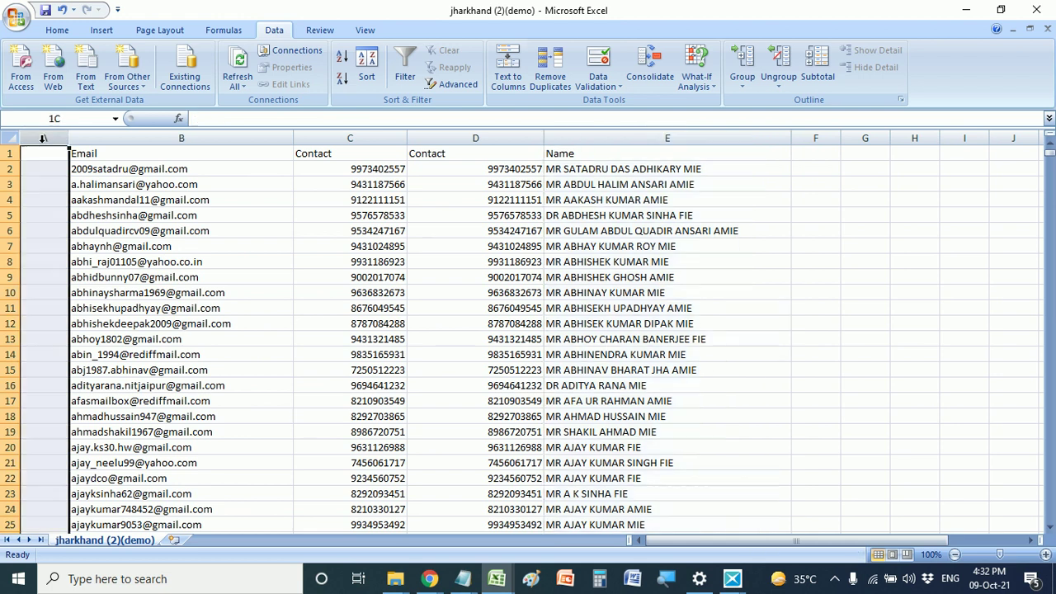
{"action": "right_click", "coordinate": [42, 141]}
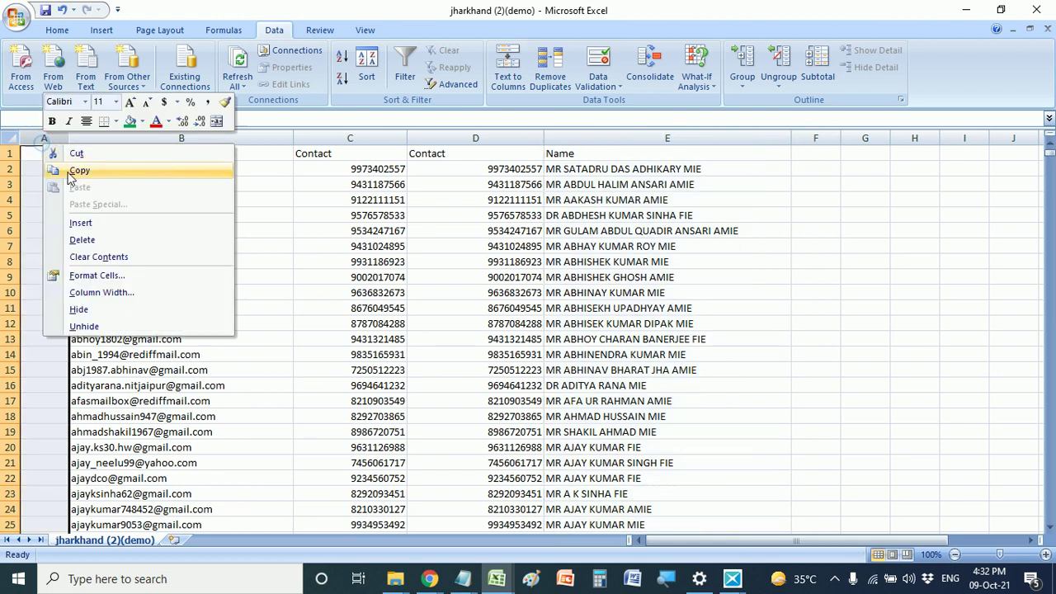
{"action": "left_click", "coordinate": [81, 239]}
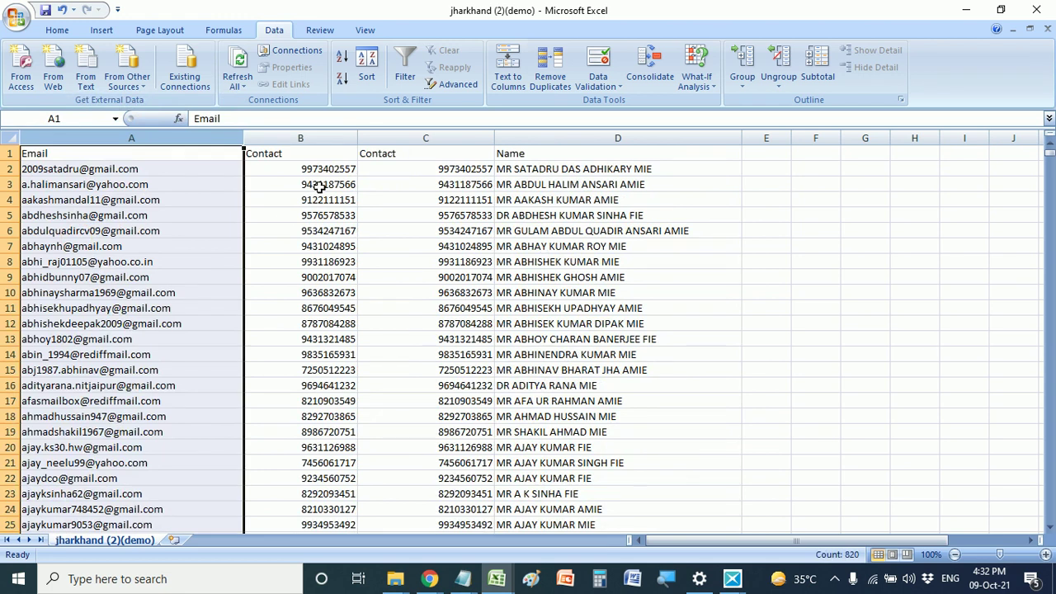
{"action": "left_click_drag", "start_coordinate": [495, 143], "coordinate": [524, 141]}
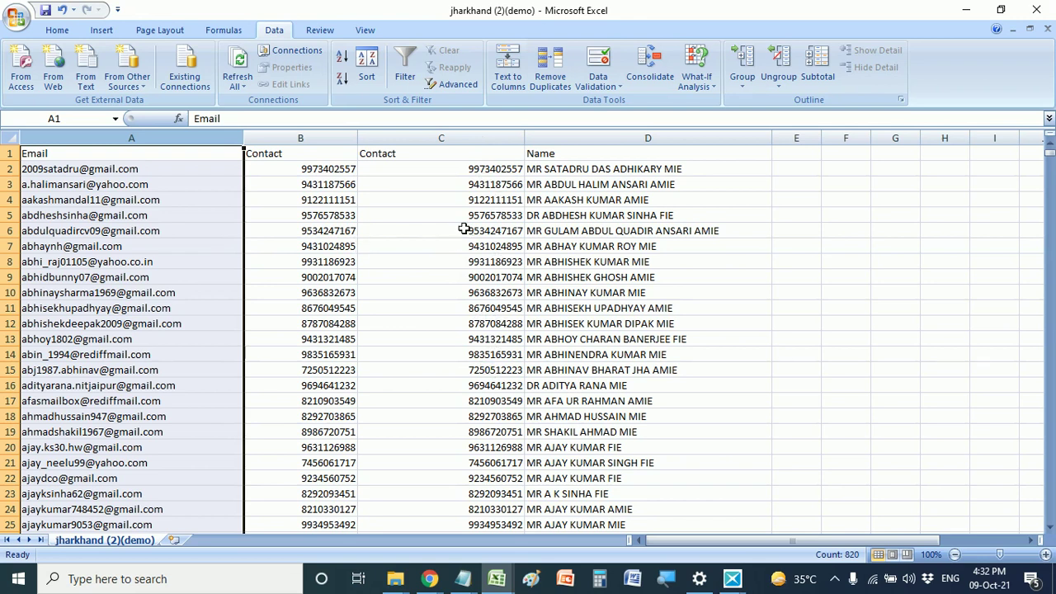
{"action": "left_click", "coordinate": [681, 169]}
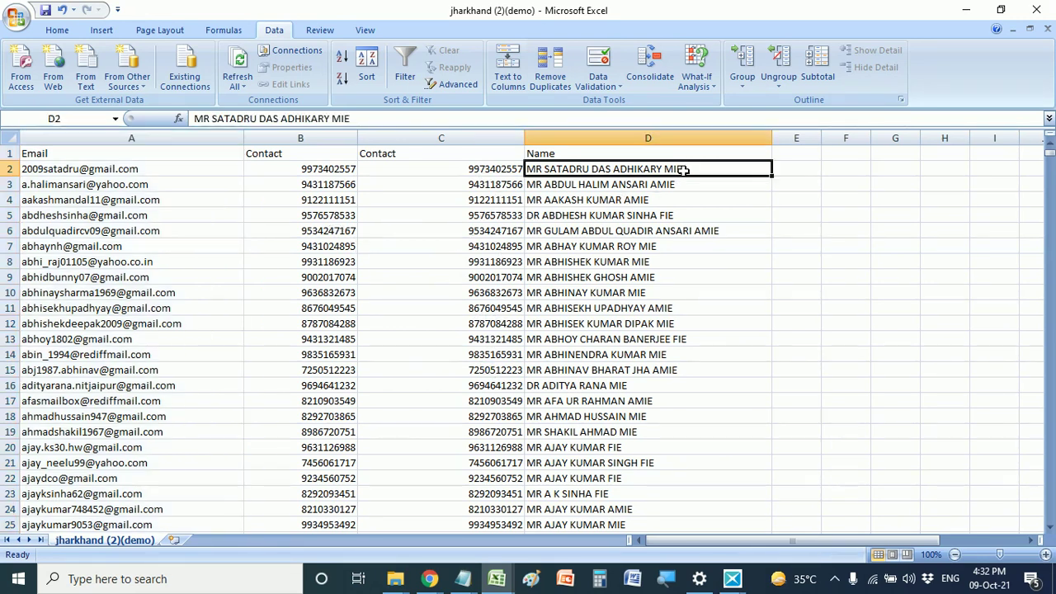
{"action": "left_click", "coordinate": [640, 138]}
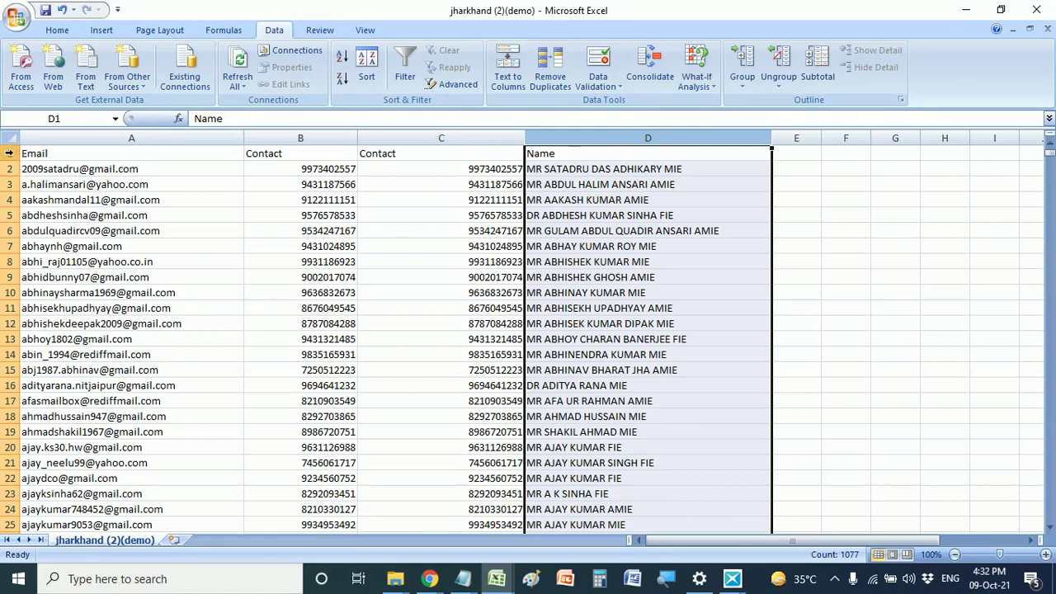
{"action": "left_click", "coordinate": [10, 154]}
- Delete the header row 1 from the contact sheet
{"action": "right_click", "coordinate": [12, 154]}
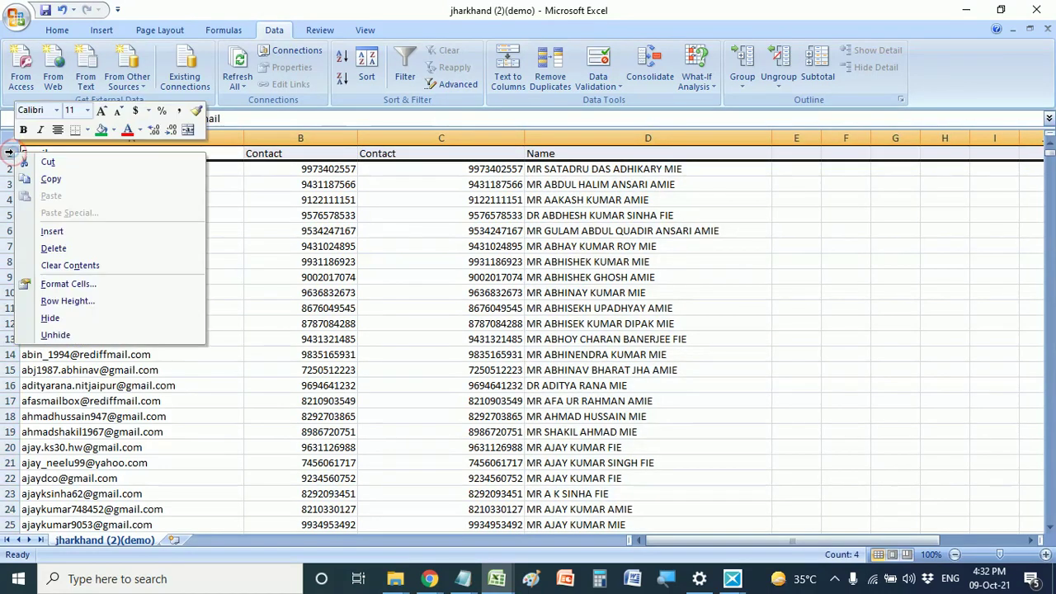
{"action": "left_click", "coordinate": [53, 249]}
{"action": "left_click", "coordinate": [840, 213]}
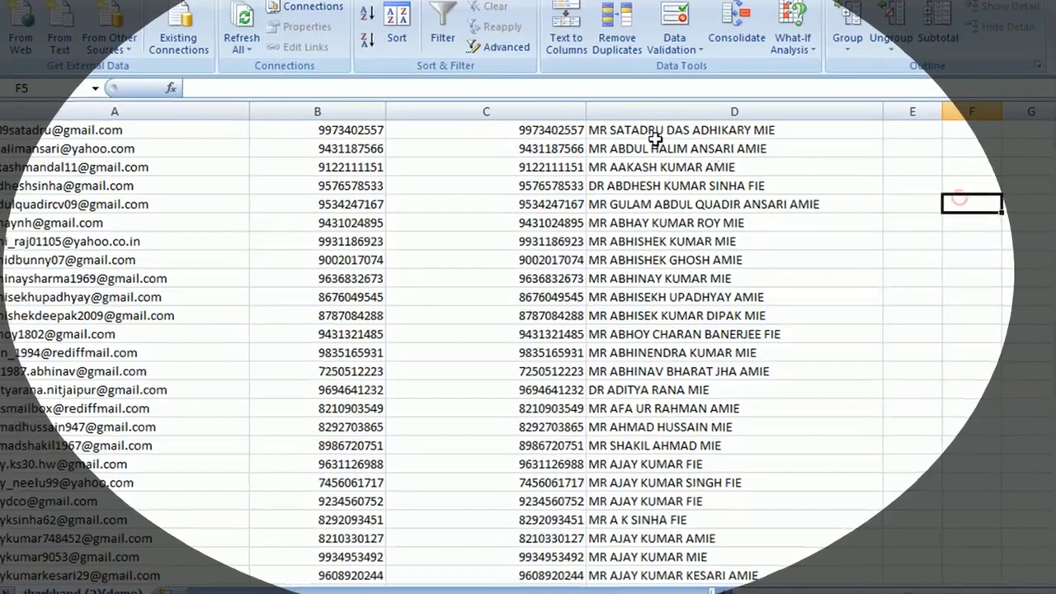
- Split column D's names with Text to Columns, delimited by Space instead of Tab
{"action": "left_click", "coordinate": [654, 130]}
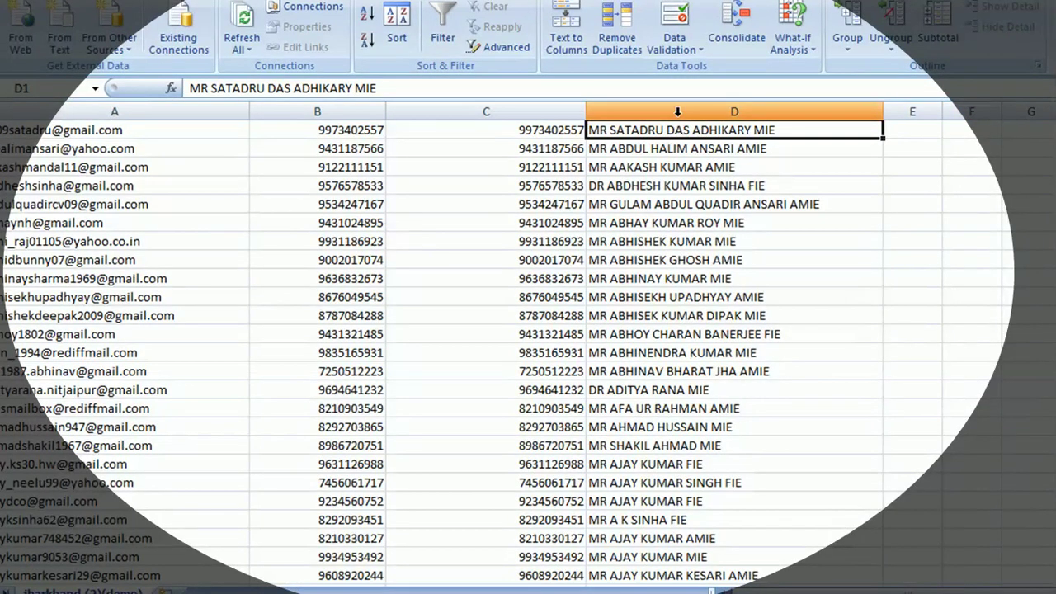
{"action": "left_click", "coordinate": [677, 113]}
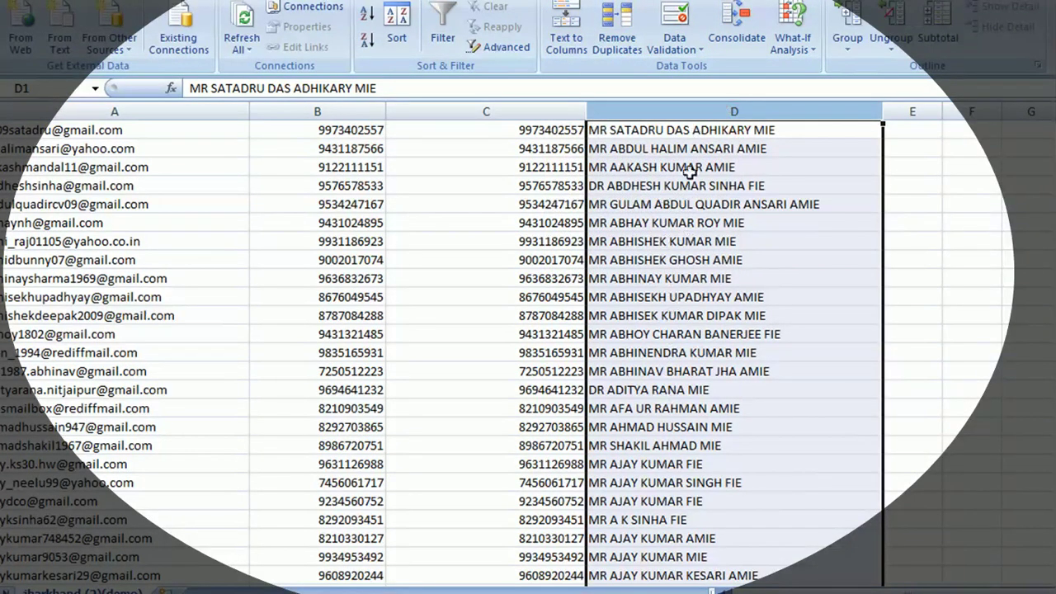
{"action": "left_click", "coordinate": [568, 43]}
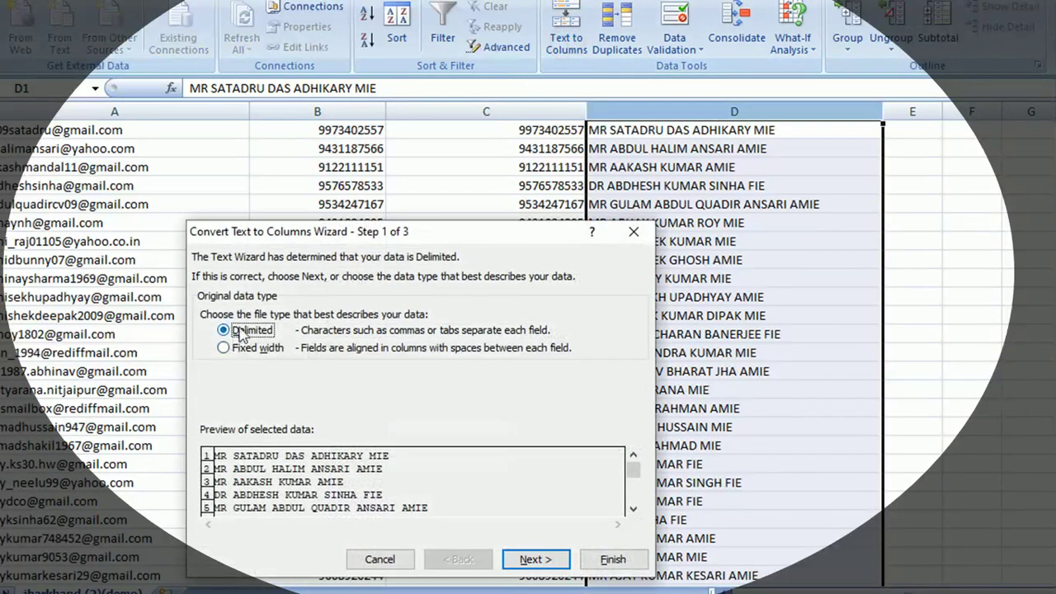
{"action": "left_click", "coordinate": [522, 561]}
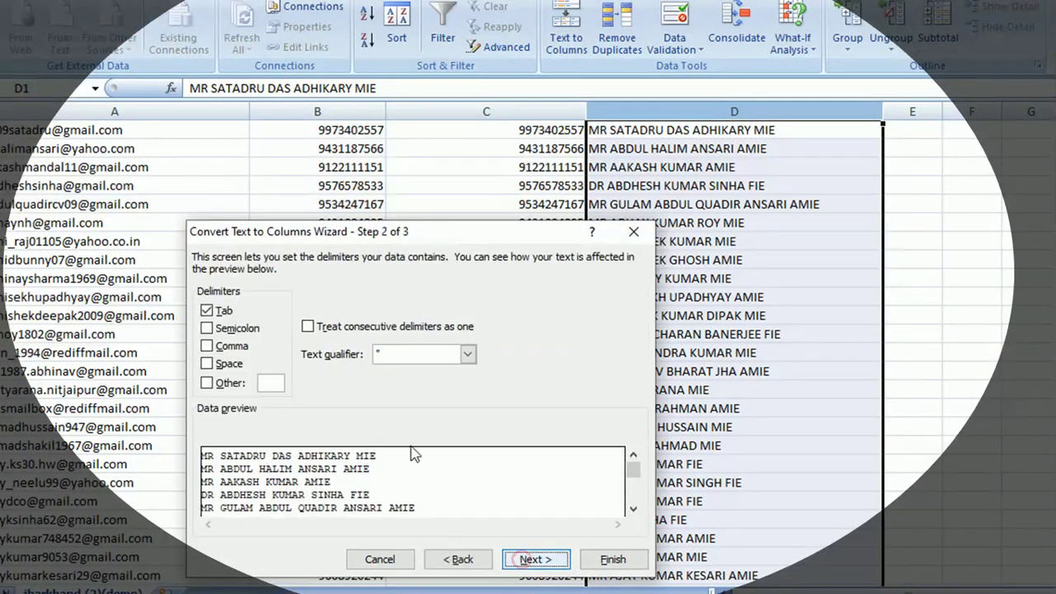
{"action": "left_click", "coordinate": [208, 311]}
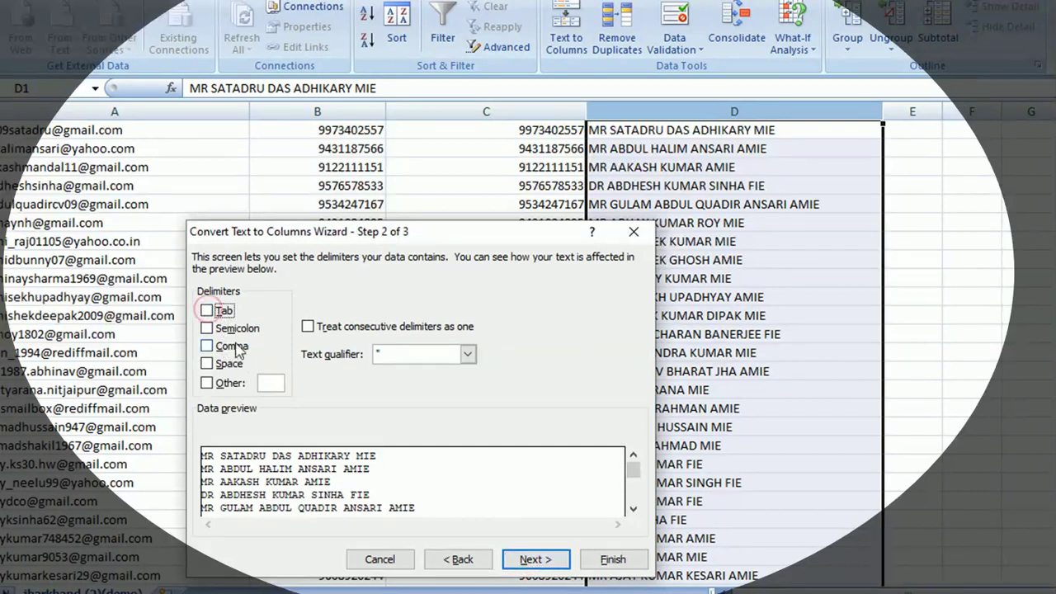
{"action": "left_click", "coordinate": [207, 363]}
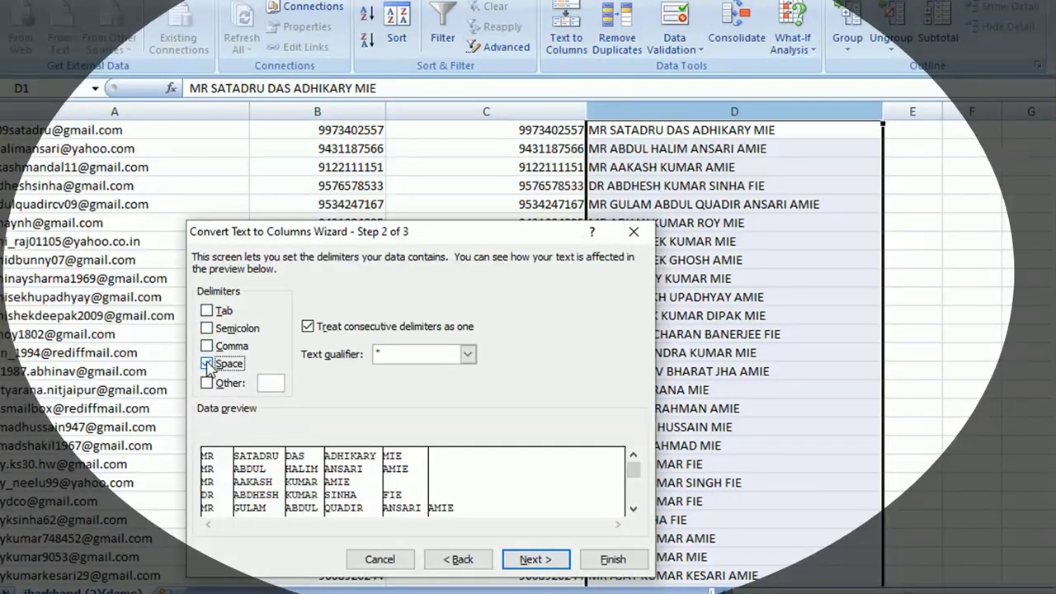
{"action": "left_click", "coordinate": [535, 559]}
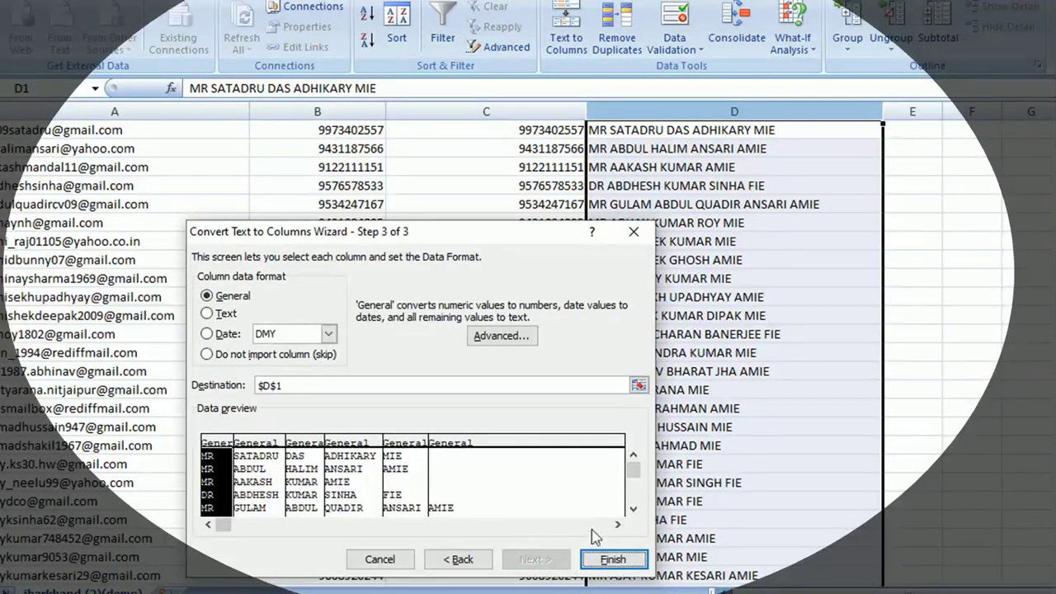
{"action": "left_click", "coordinate": [613, 560]}
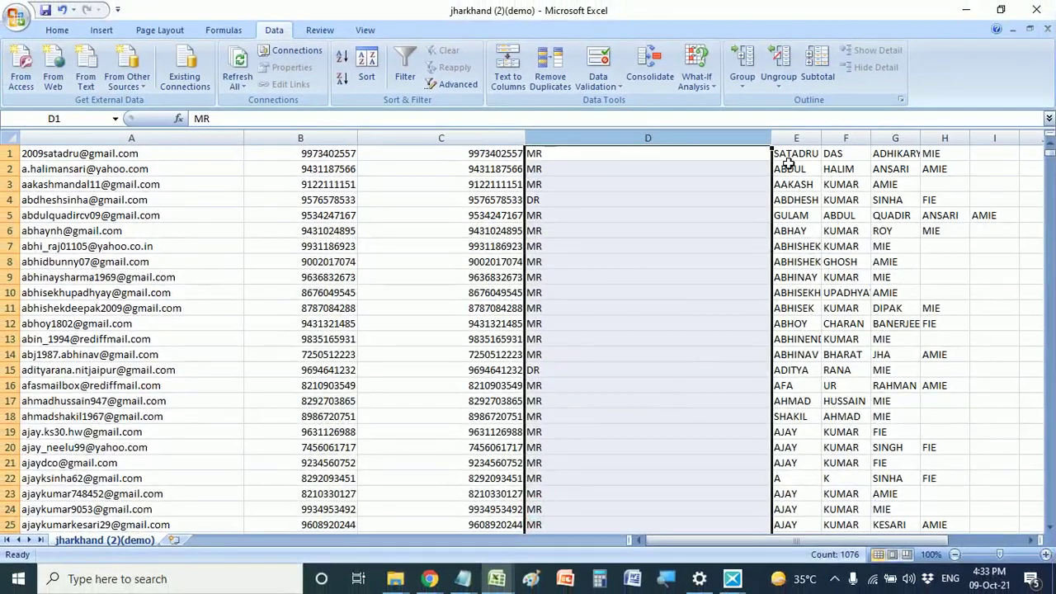
- Widen column D slightly and auto-fit column E to the first names
{"action": "left_click_drag", "start_coordinate": [774, 144], "coordinate": [784, 143]}
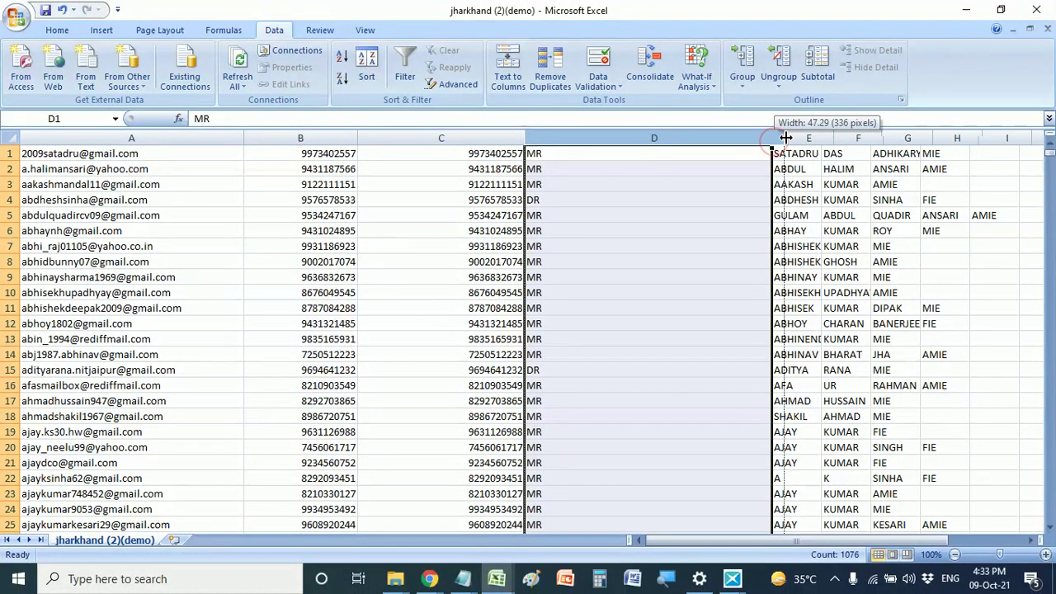
{"action": "left_click", "coordinate": [566, 153]}
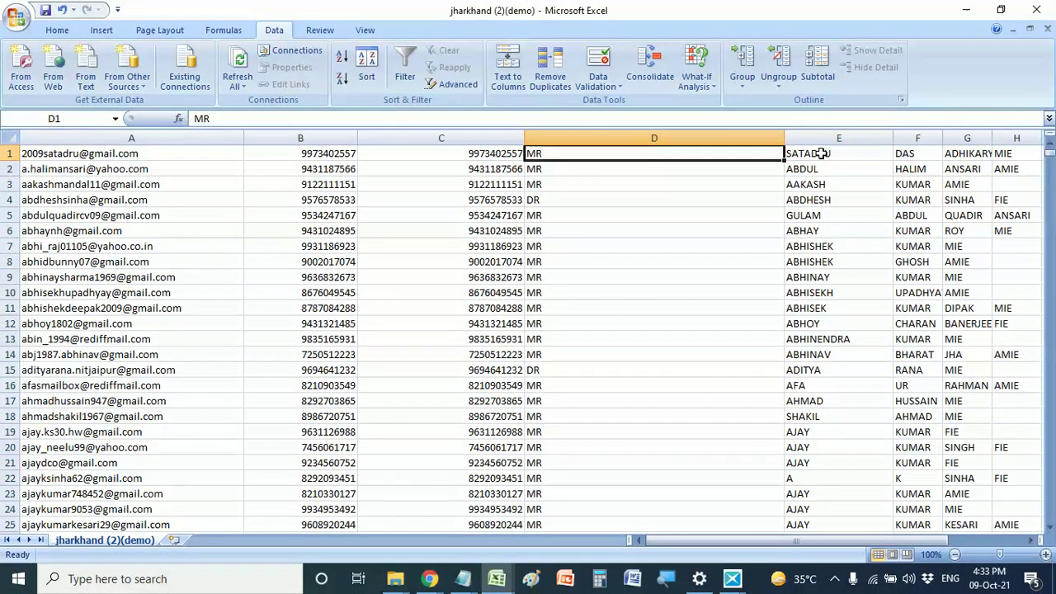
{"action": "double_click", "coordinate": [833, 138]}
{"action": "left_click", "coordinate": [927, 150]}
{"action": "left_click_drag", "start_coordinate": [1018, 138], "coordinate": [778, 138]}
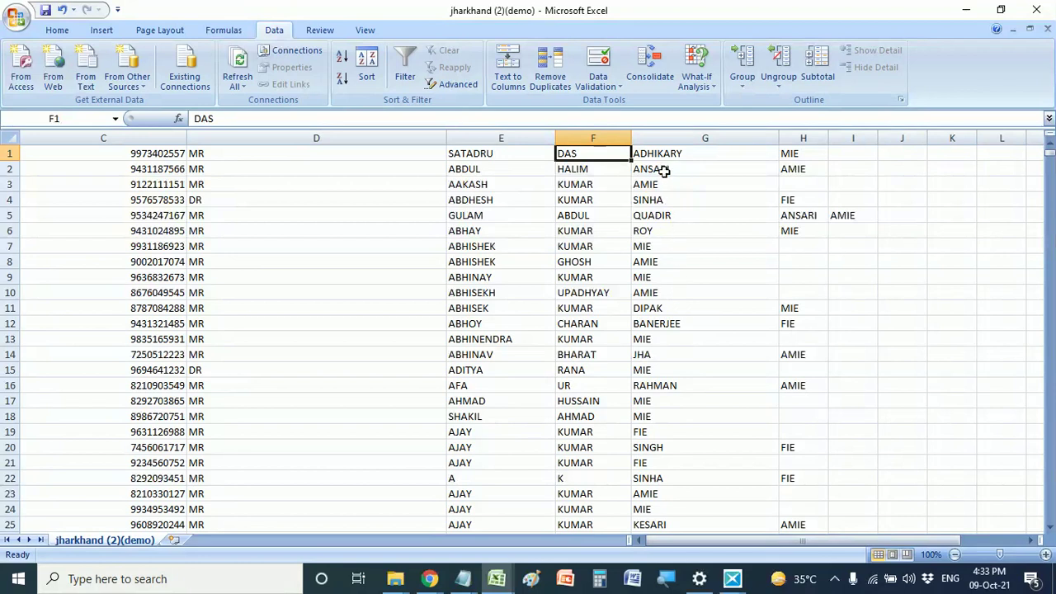
{"action": "left_click", "coordinate": [662, 389]}
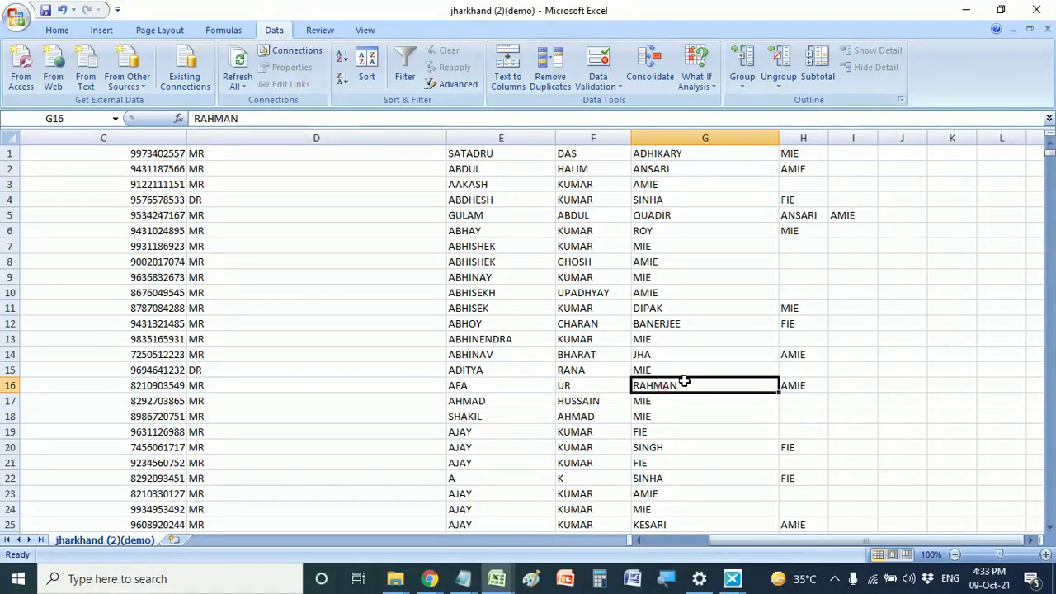
- Delete column H and the leftover MIE, FIE and AMIE suffix columns
{"action": "left_click", "coordinate": [799, 138]}
{"action": "right_click", "coordinate": [797, 138]}
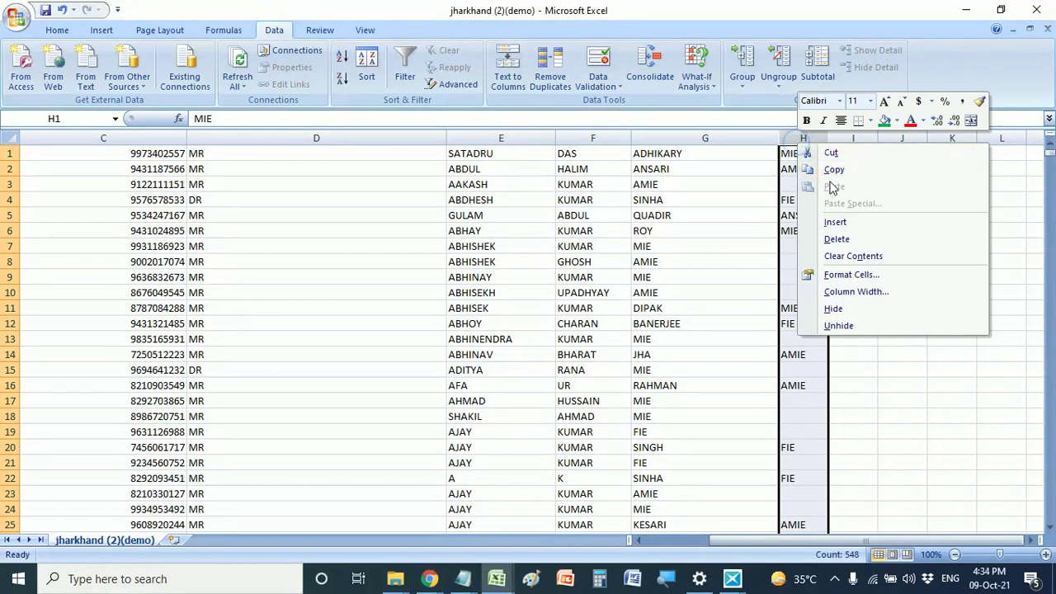
{"action": "key", "text": "d"}
{"action": "right_click", "coordinate": [804, 138]}
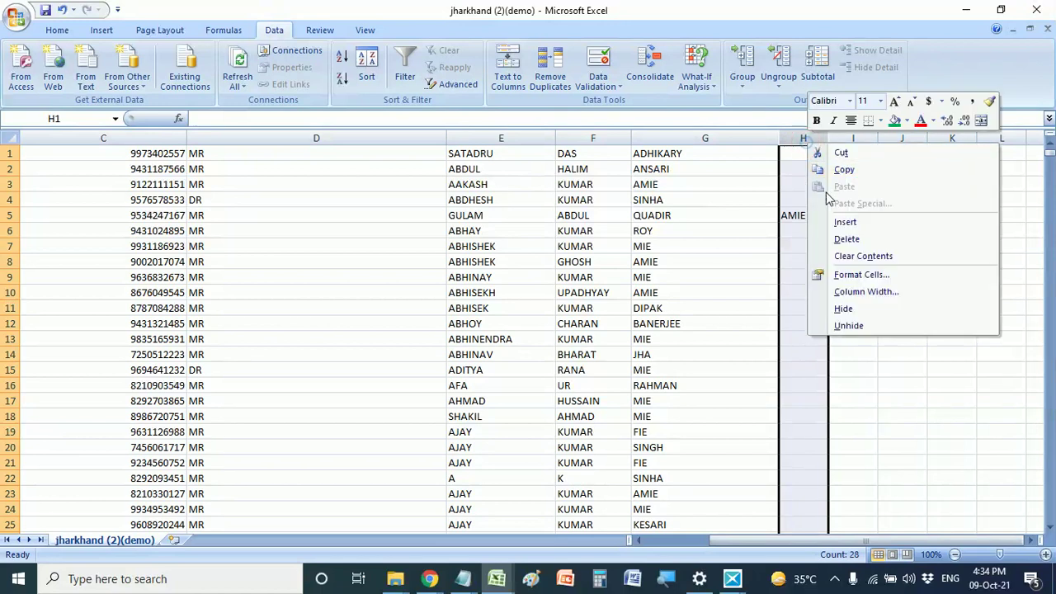
{"action": "left_click", "coordinate": [842, 236]}
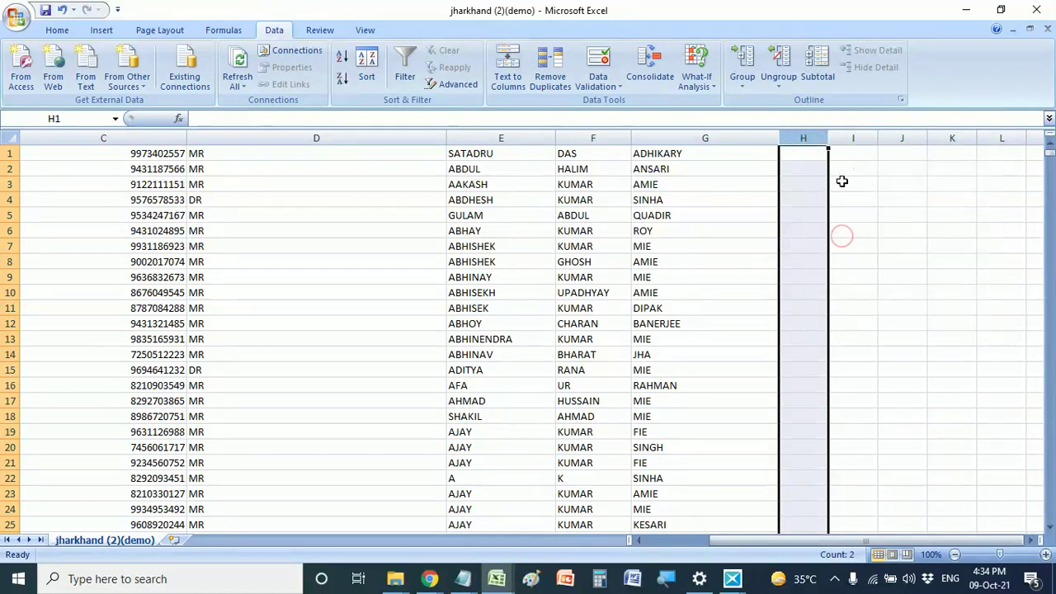
{"action": "right_click", "coordinate": [801, 138]}
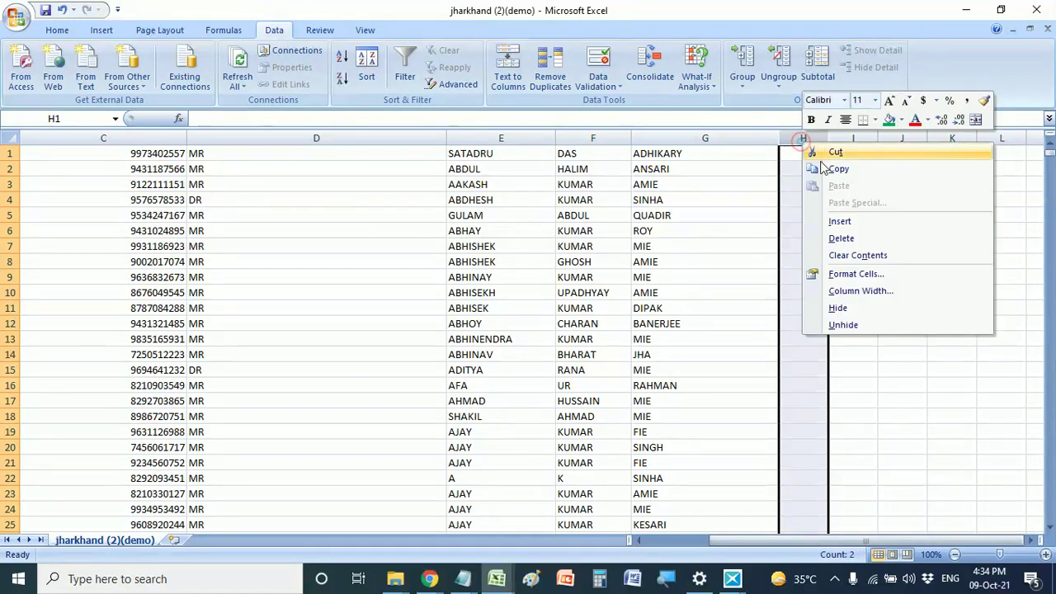
{"action": "left_click", "coordinate": [841, 238]}
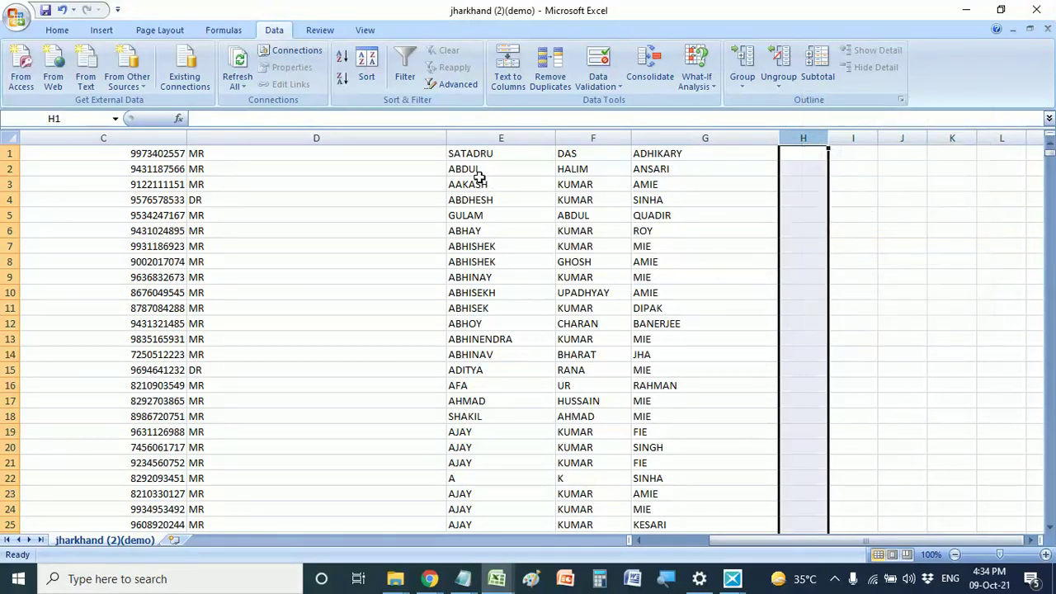
- Delete the empty column D and the ADHIKARY surname column, fitting column E
{"action": "right_click", "coordinate": [251, 142]}
{"action": "left_click", "coordinate": [287, 239]}
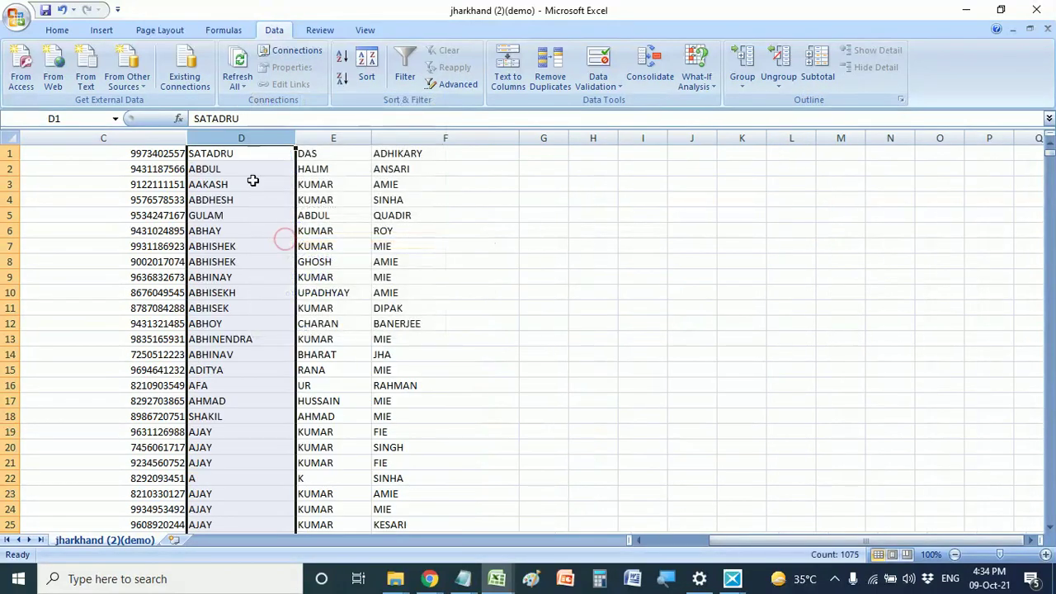
{"action": "double_click", "coordinate": [372, 140]}
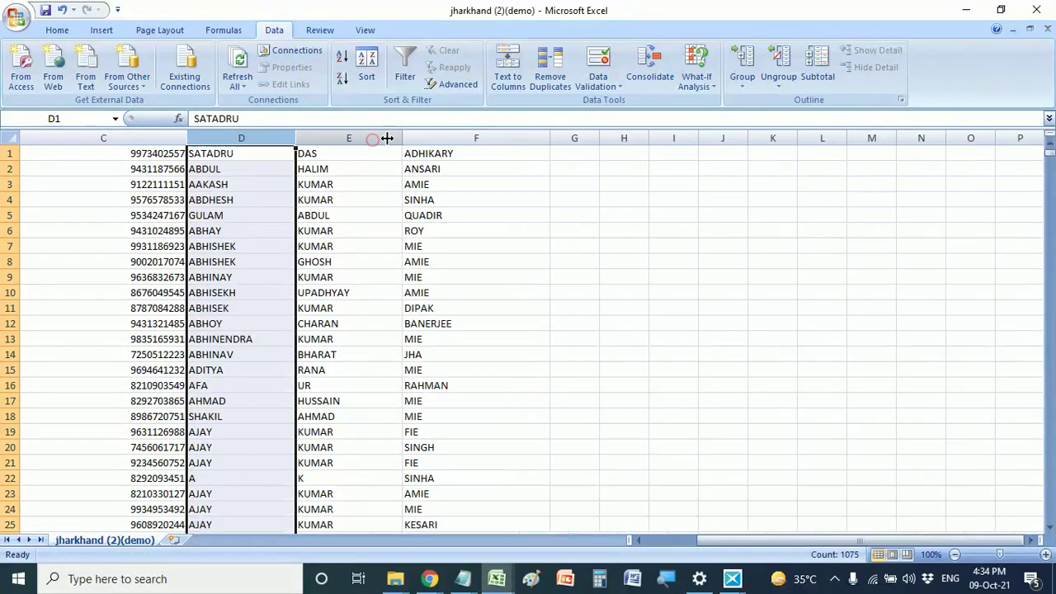
{"action": "right_click", "coordinate": [451, 139]}
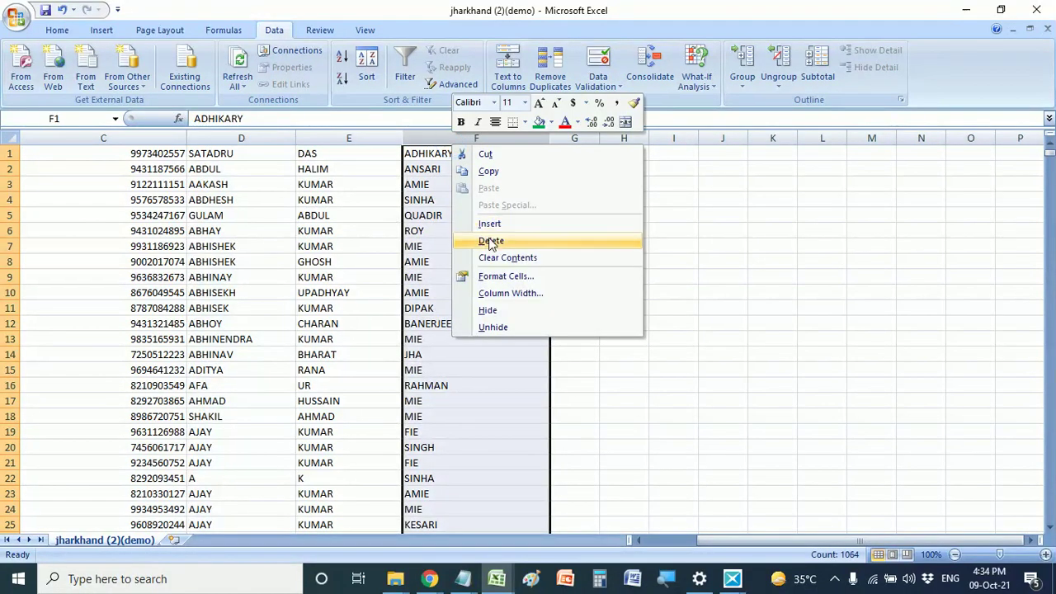
{"action": "left_click", "coordinate": [489, 239]}
- Widen column F and pick cell F1 for the combined entry
{"action": "left_click", "coordinate": [231, 138]}
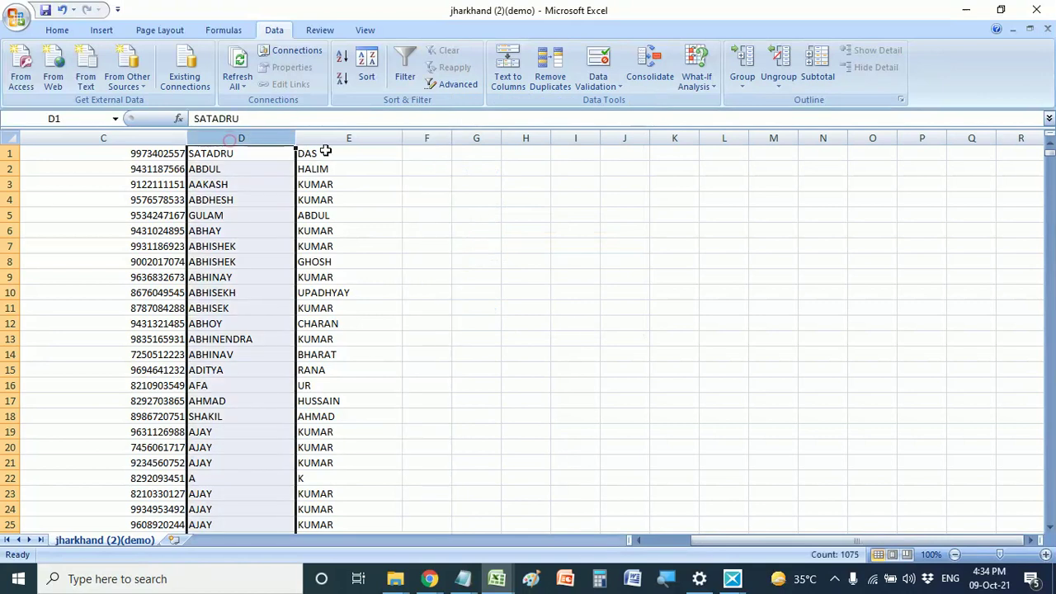
{"action": "left_click", "coordinate": [337, 141]}
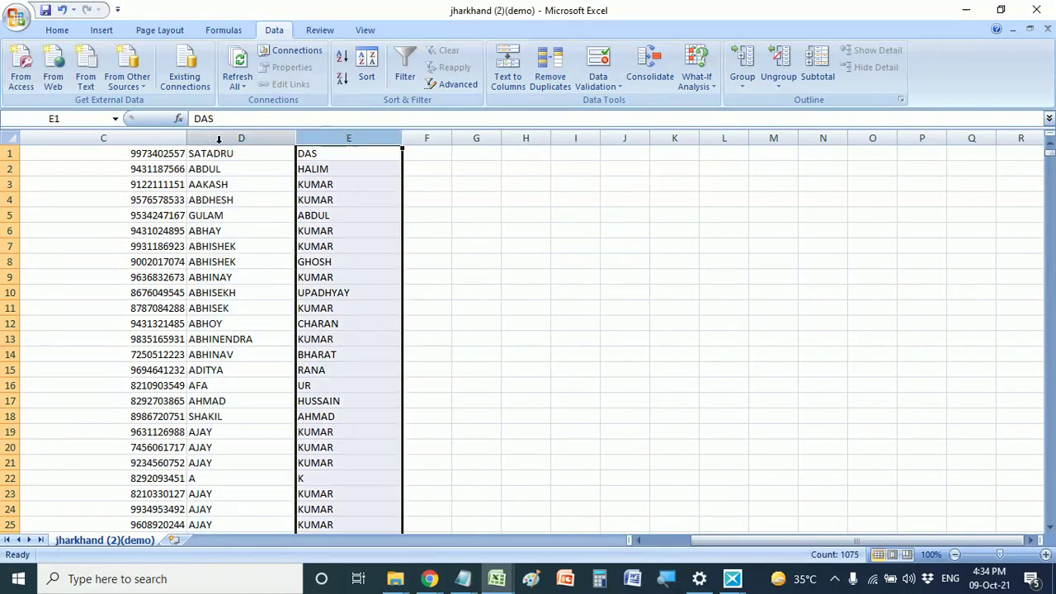
{"action": "left_click", "coordinate": [219, 139]}
{"action": "left_click", "coordinate": [323, 140]}
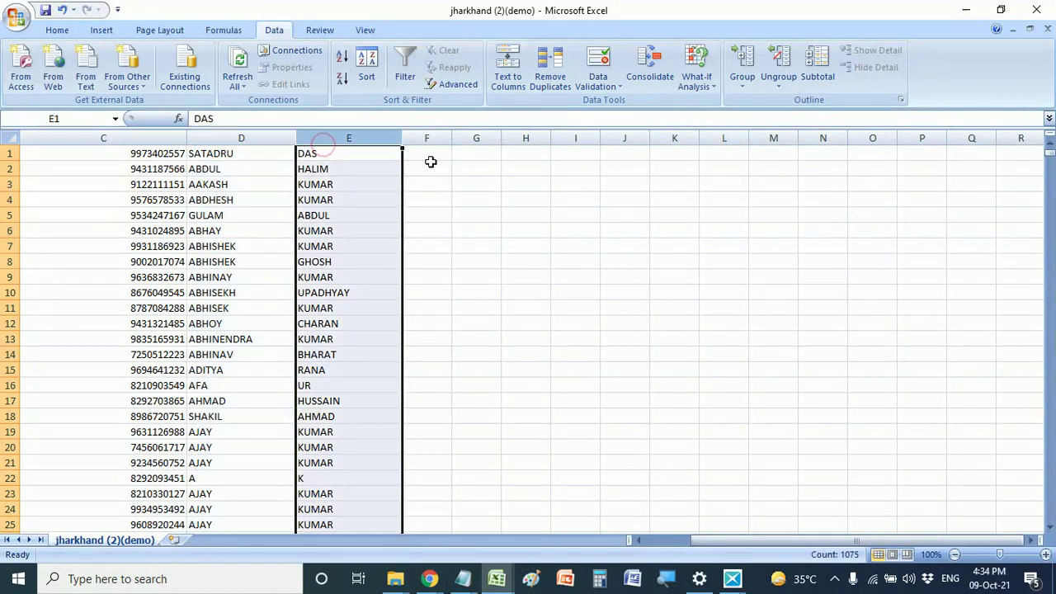
{"action": "left_click", "coordinate": [425, 154]}
{"action": "left_click_drag", "start_coordinate": [450, 142], "coordinate": [594, 142]}
{"action": "left_click", "coordinate": [229, 154]}
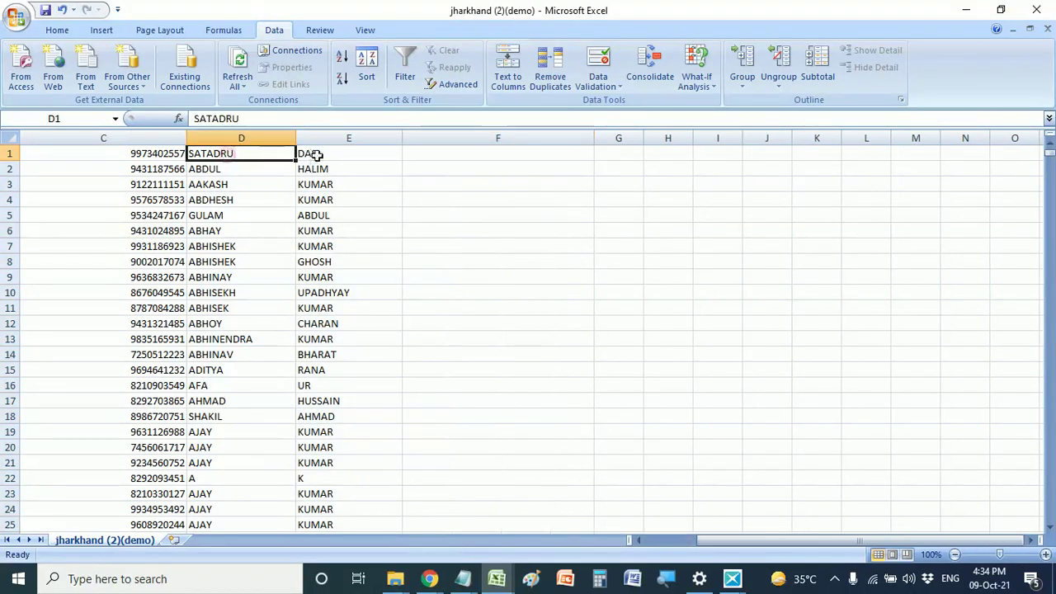
{"action": "left_click", "coordinate": [316, 154]}
{"action": "left_click", "coordinate": [437, 155]}
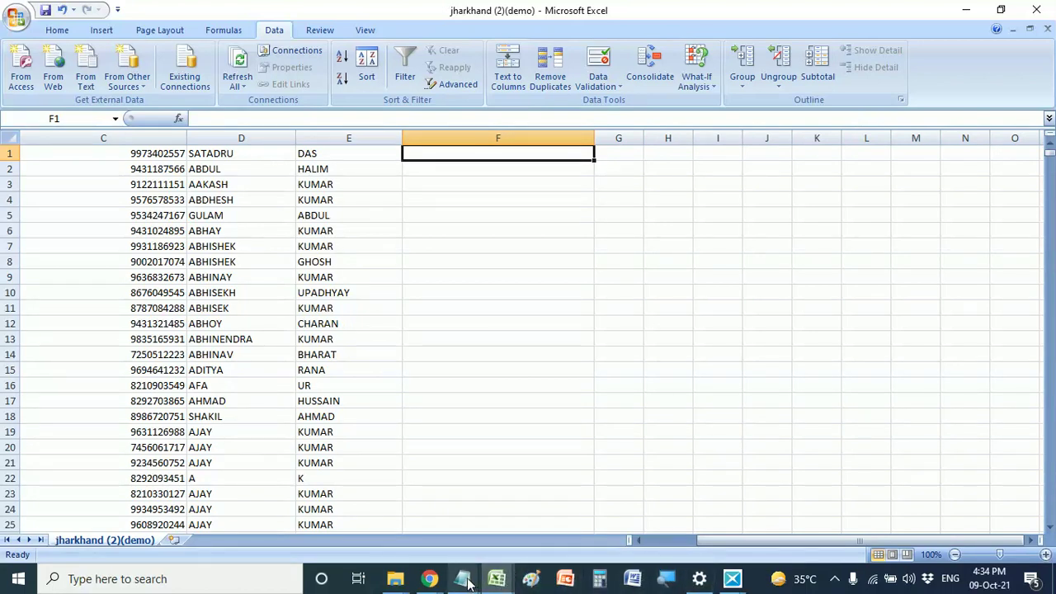
- In Notepad, select the =C1&";"&D1&";"&B1 joining formula on line 1
{"action": "mouse_move", "coordinate": [467, 582]}
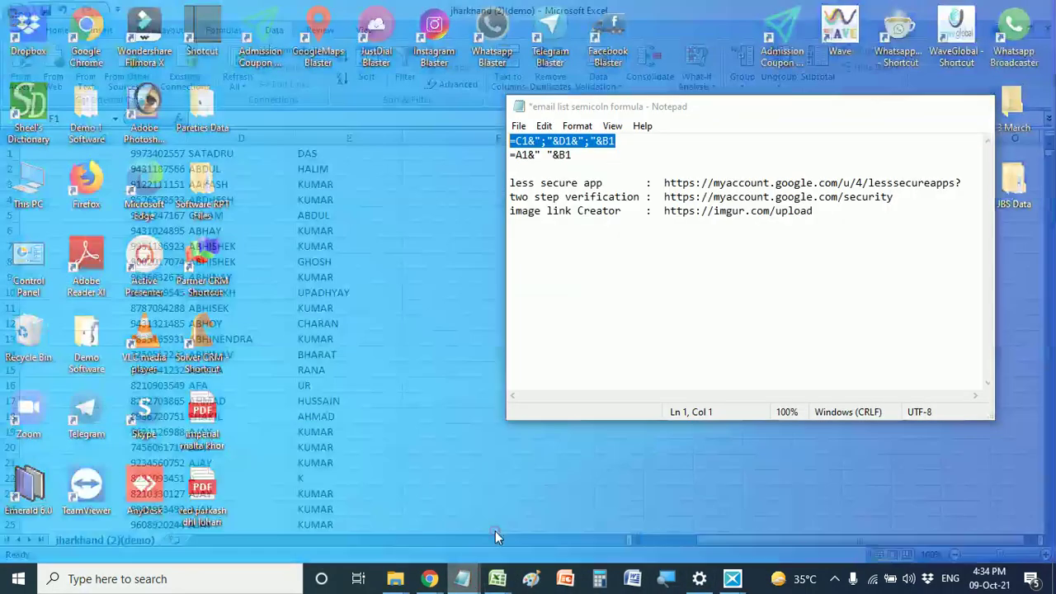
{"action": "left_click", "coordinate": [495, 530]}
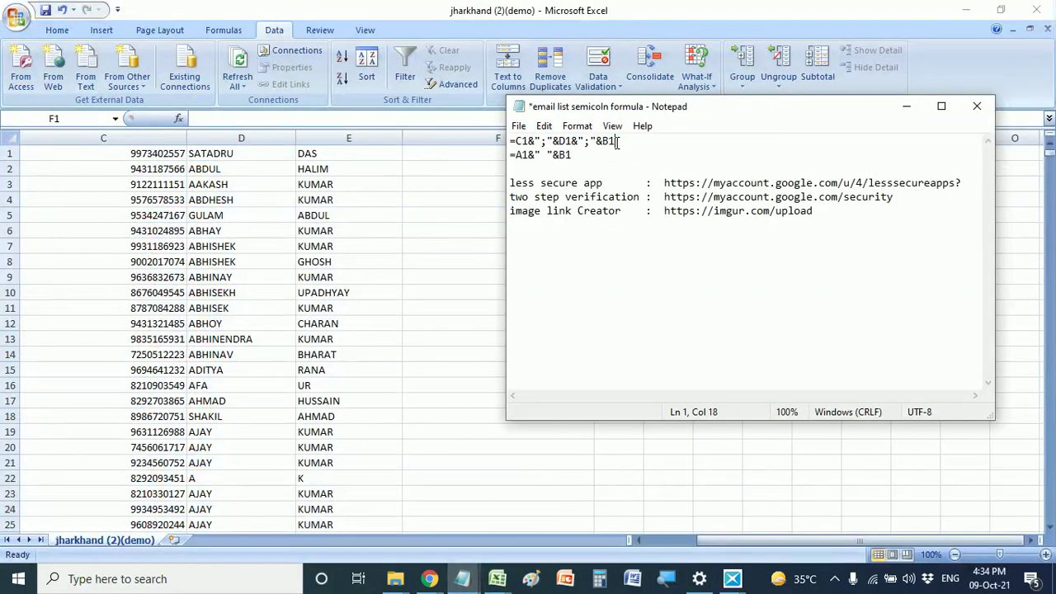
{"action": "left_click_drag", "start_coordinate": [623, 142], "coordinate": [516, 141]}
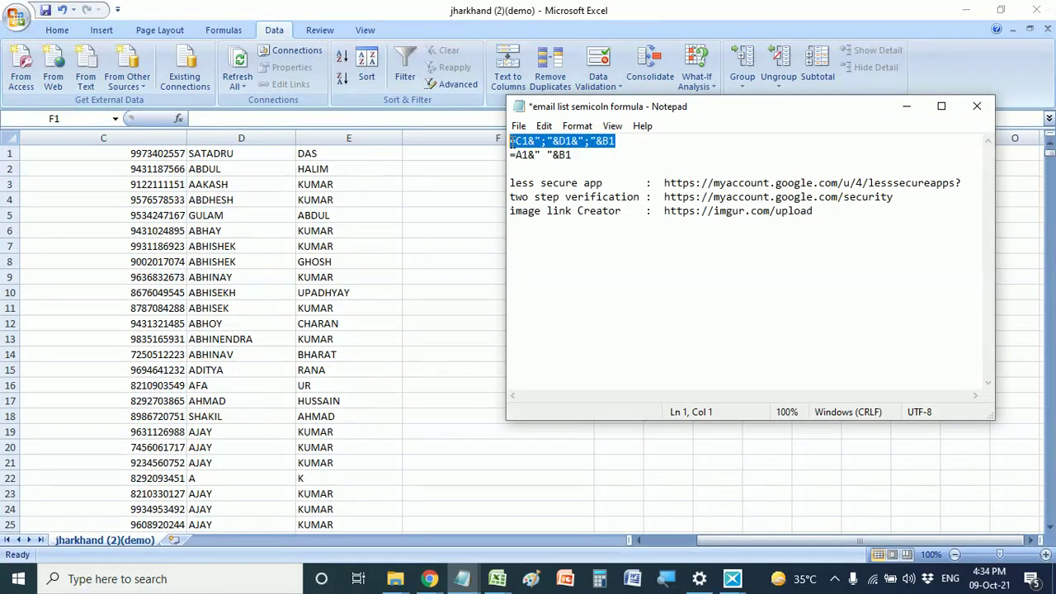
{"action": "right_click", "coordinate": [512, 142]}
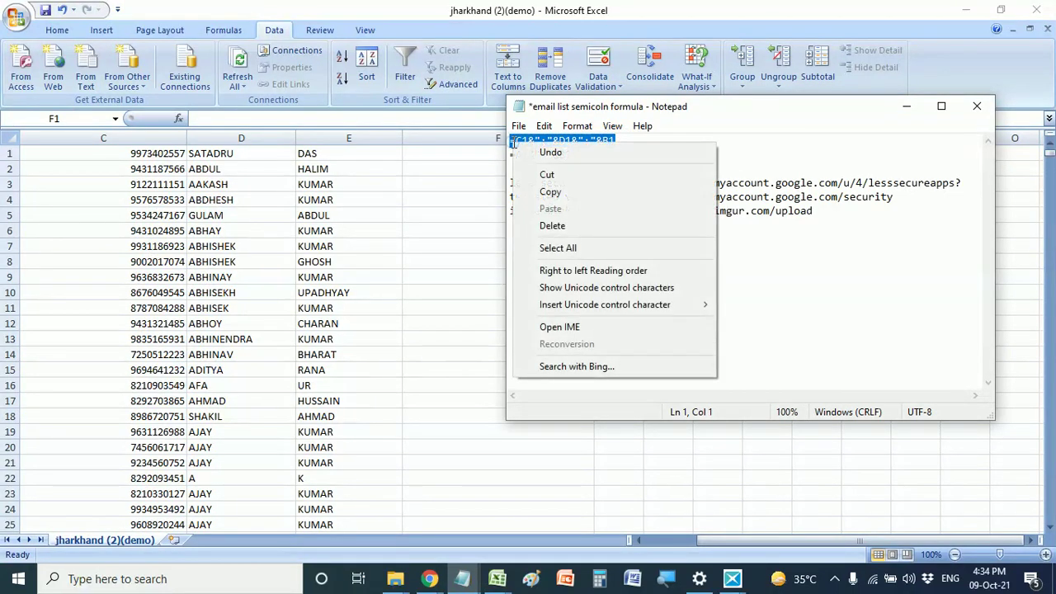
- Copy the joining formula from Notepad and paste it into cell F1
{"action": "left_click", "coordinate": [551, 192]}
{"action": "left_click", "coordinate": [438, 153]}
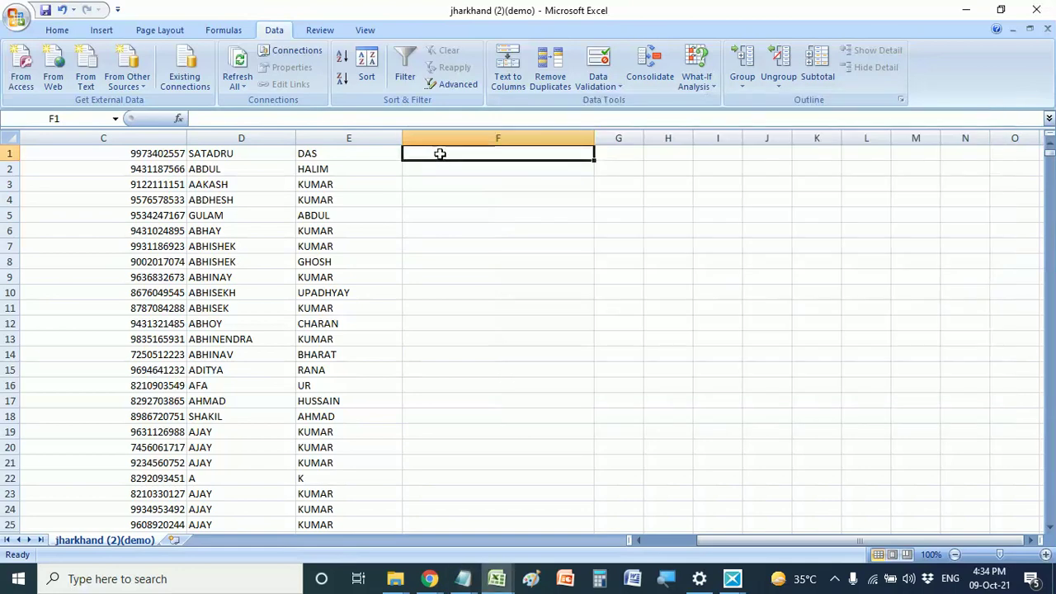
{"action": "double_click", "coordinate": [439, 153]}
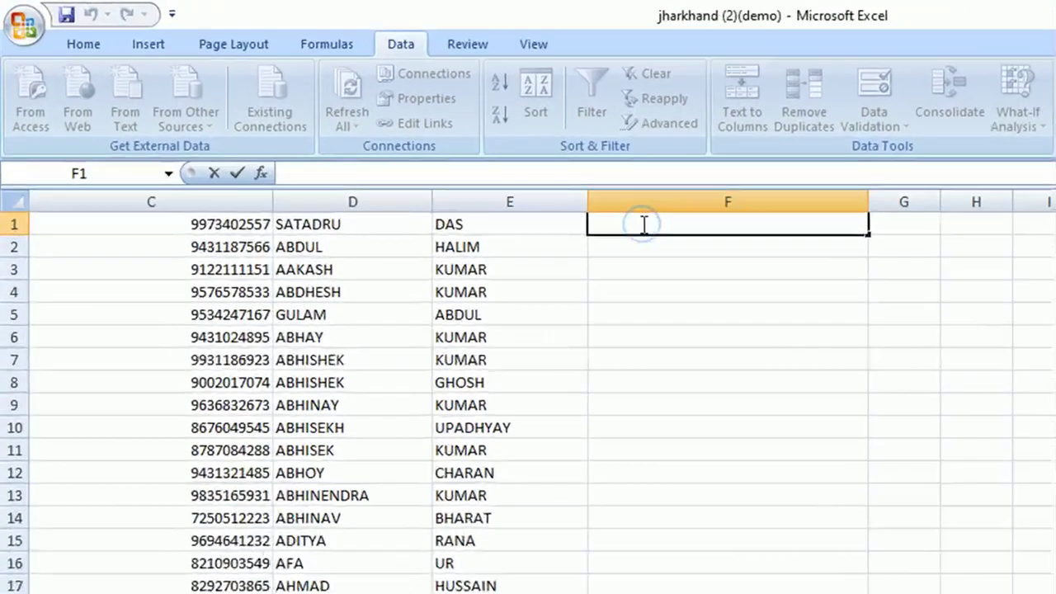
{"action": "right_click", "coordinate": [447, 156]}
{"action": "left_click", "coordinate": [836, 344]}
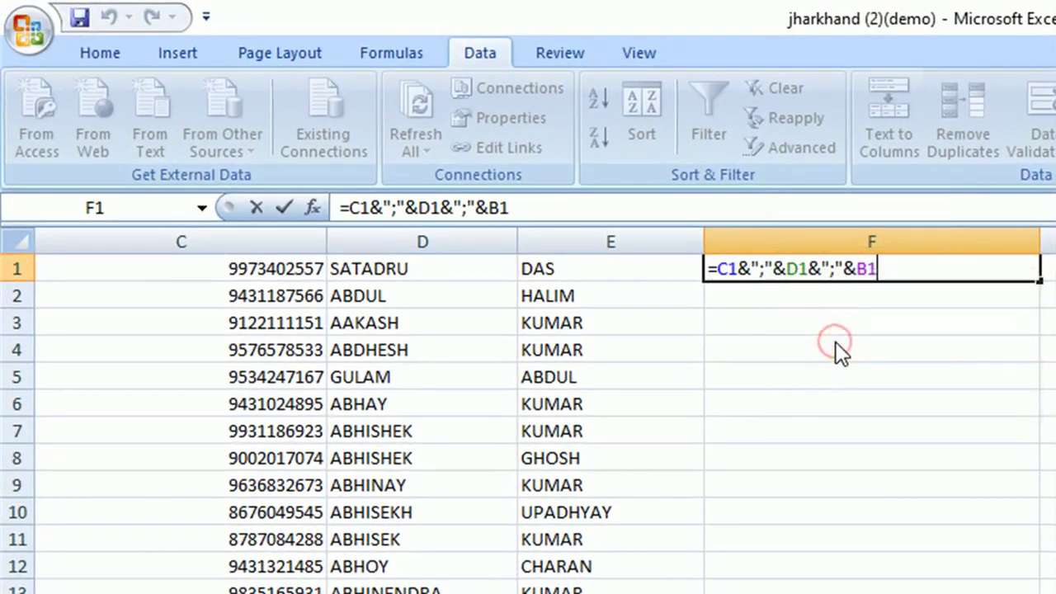
- Change F1's references so it reads =D1&";"&E1&";"&A1 and commit it
{"action": "left_click", "coordinate": [738, 268]}
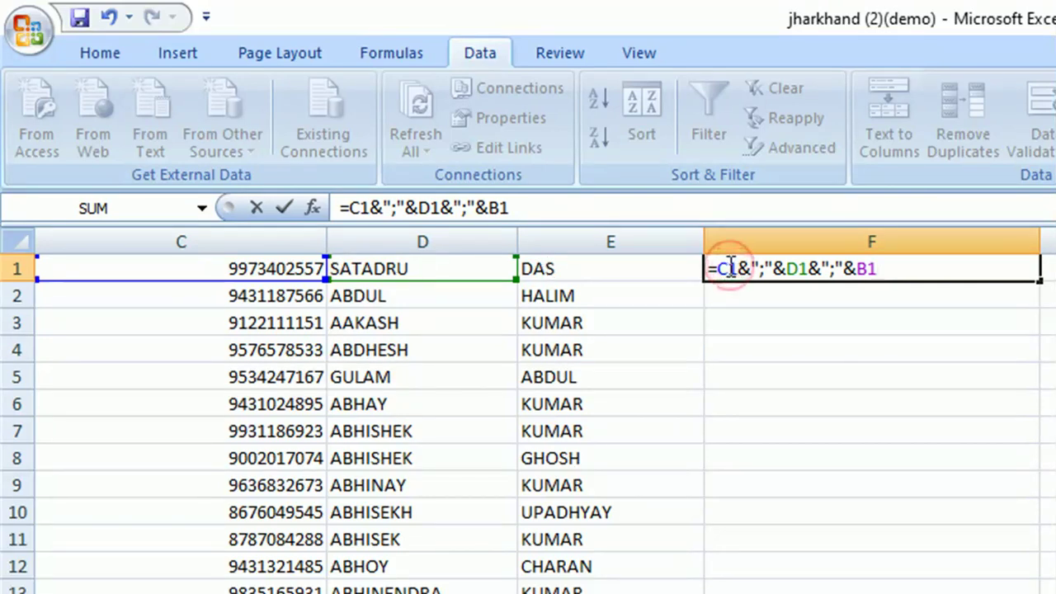
{"action": "key", "text": "BackSpace"}
{"action": "type", "text": "D"}
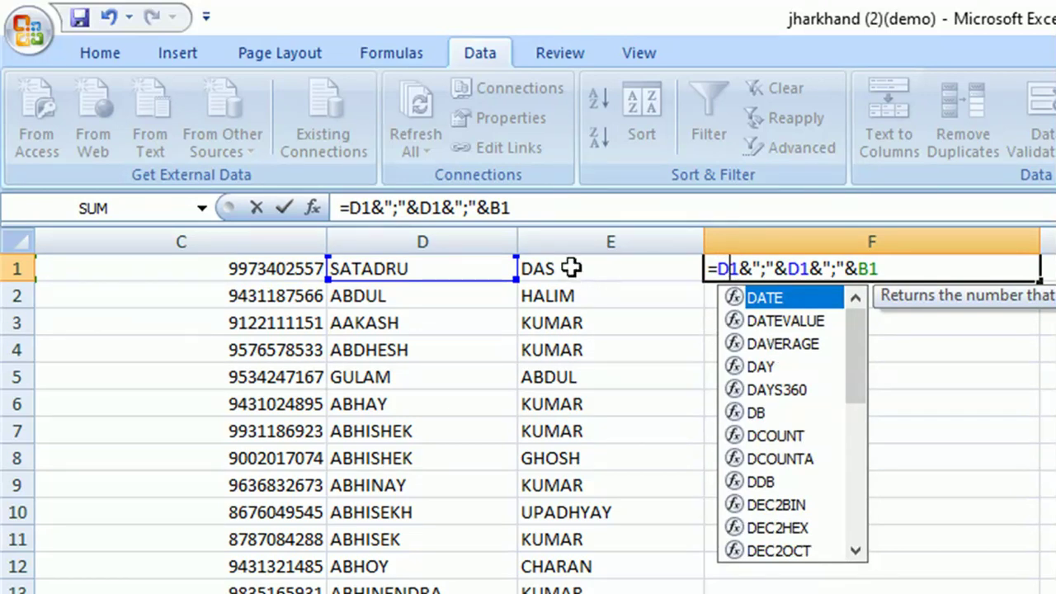
{"action": "left_click", "coordinate": [797, 268]}
{"action": "key", "text": "BackSpace"}
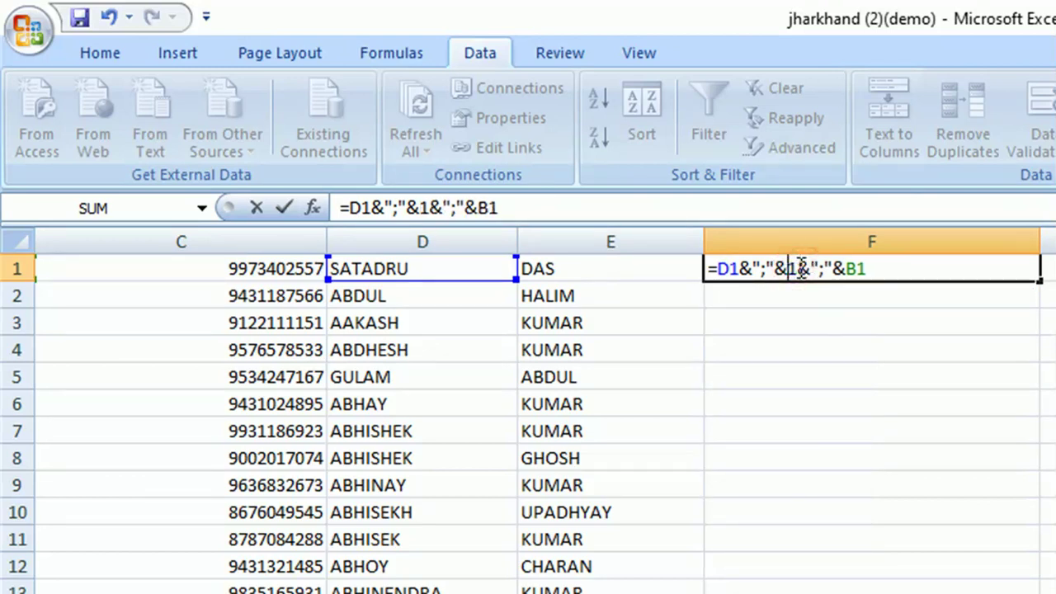
{"action": "type", "text": "E"}
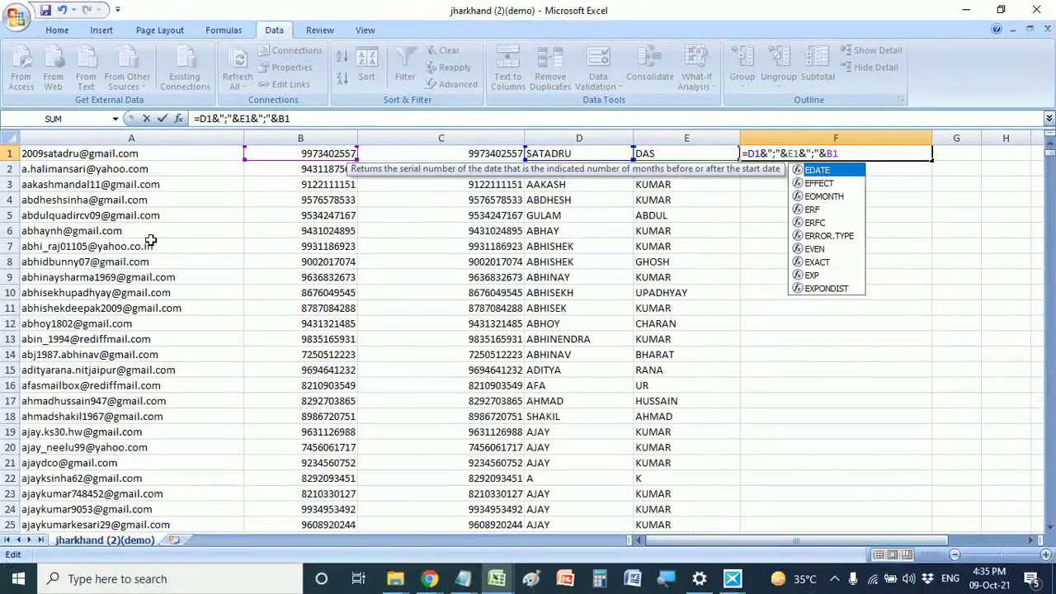
{"action": "left_click", "coordinate": [833, 153]}
{"action": "key", "text": "BackSpace"}
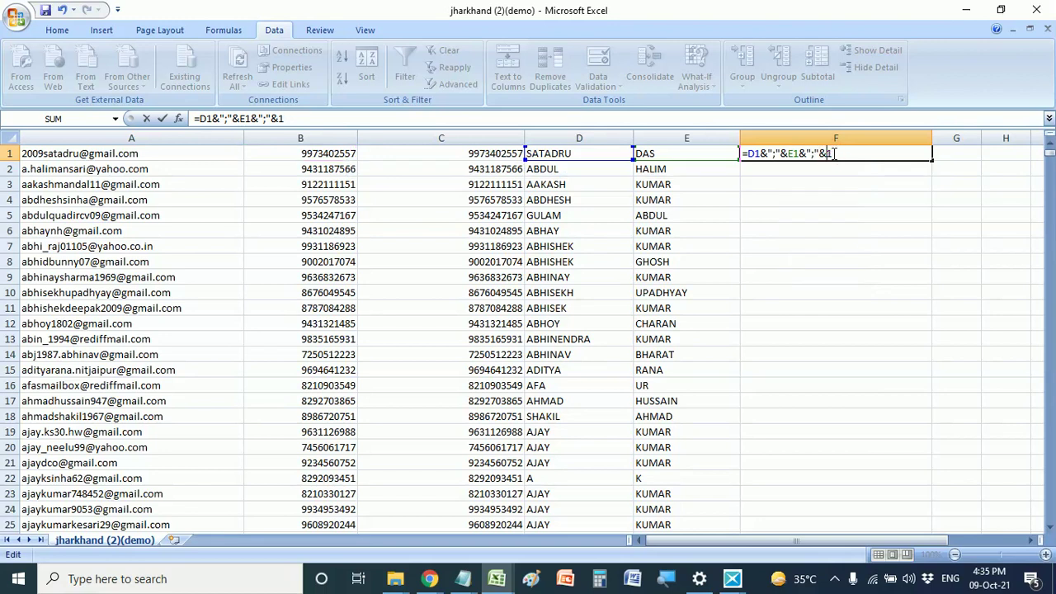
{"action": "type", "text": "A"}
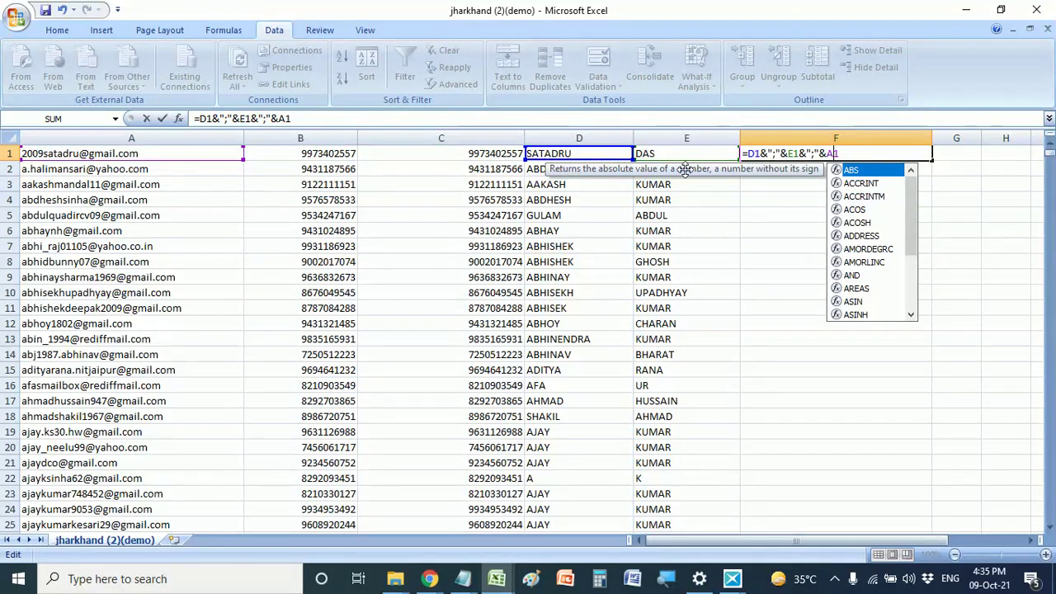
{"action": "double_click", "coordinate": [753, 154]}
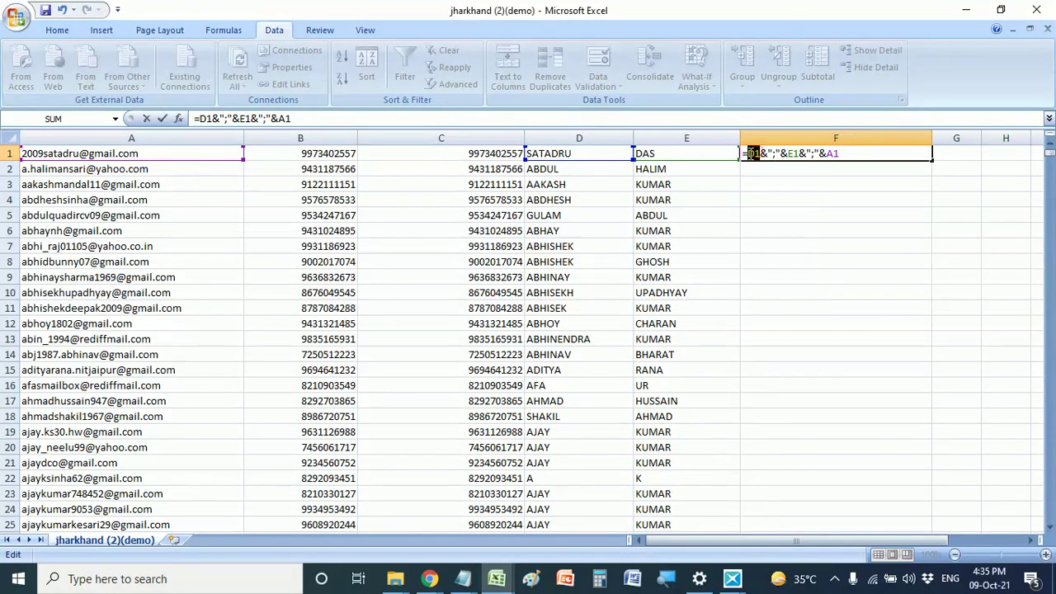
{"action": "left_click", "coordinate": [566, 152]}
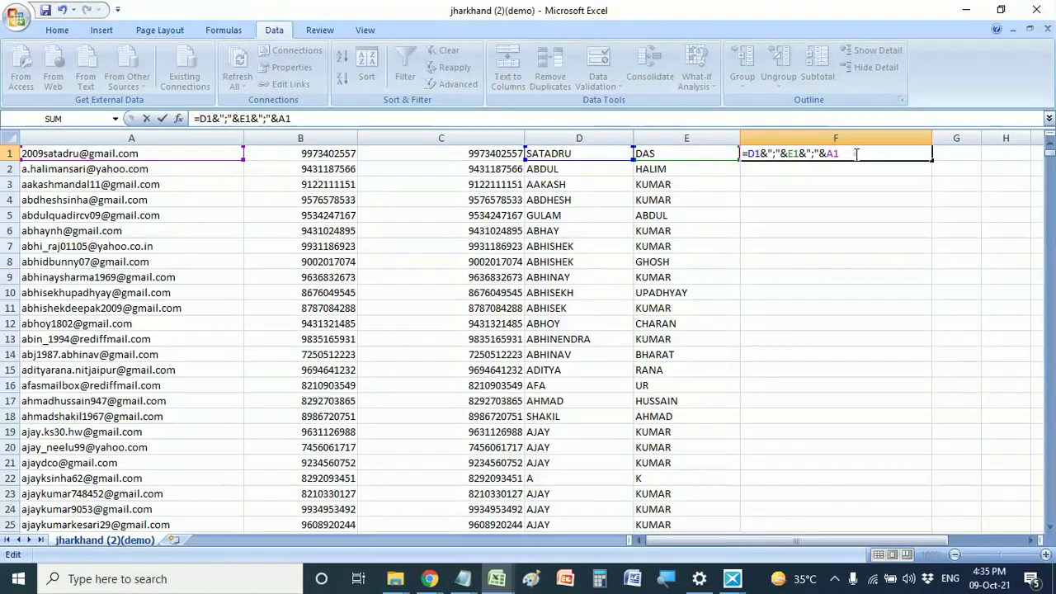
{"action": "key", "text": "Return"}
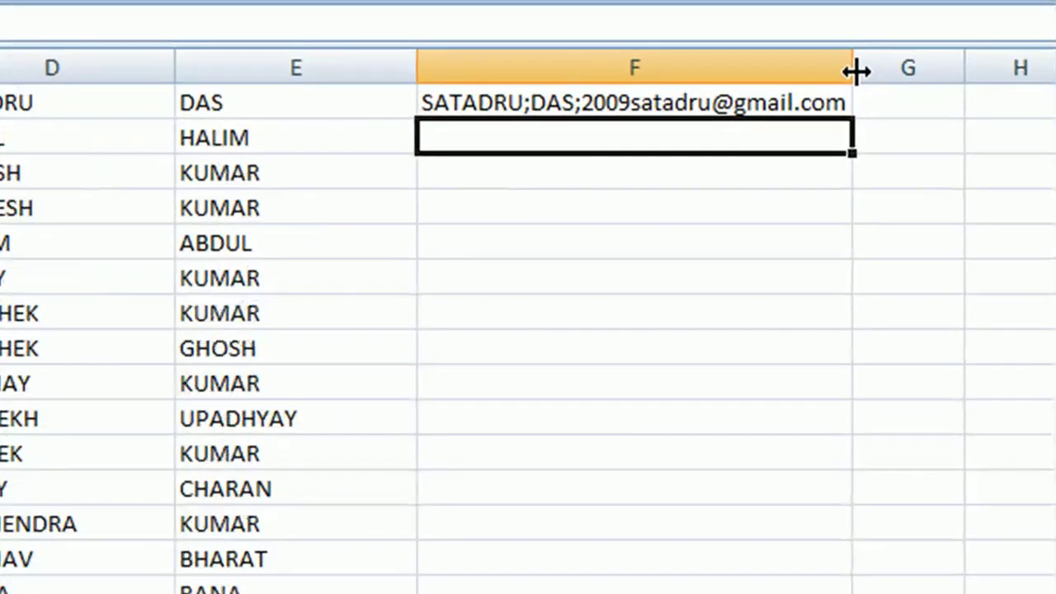
- Copy F1's joining formula down column F for the whole contact list
{"action": "left_click_drag", "start_coordinate": [856, 72], "coordinate": [949, 67]}
{"action": "left_click", "coordinate": [469, 102]}
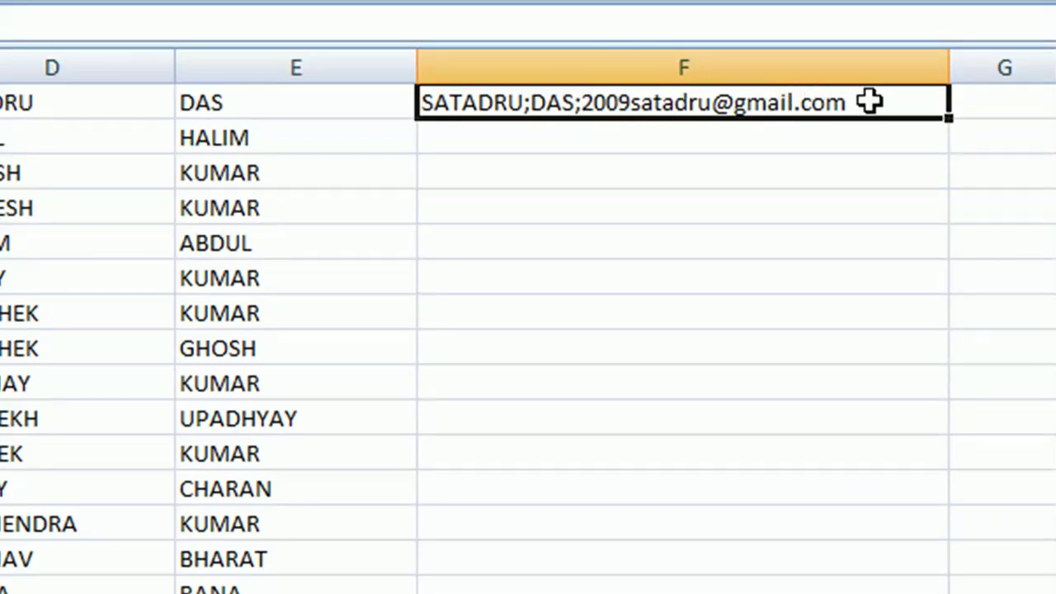
{"action": "left_click_drag", "start_coordinate": [949, 120], "coordinate": [806, 440]}
{"action": "left_click", "coordinate": [1019, 385]}
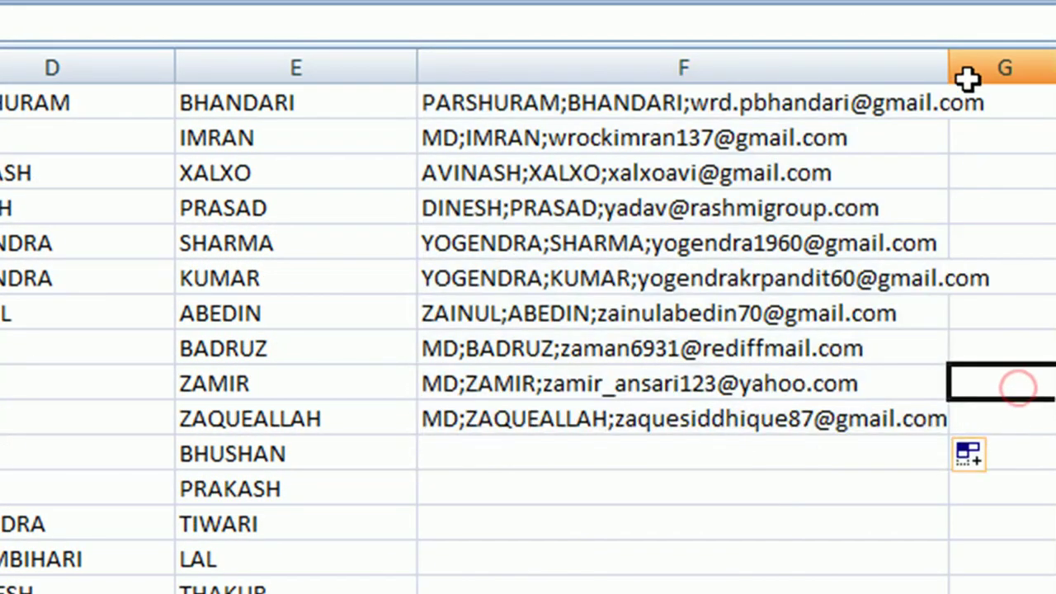
- Back at the top, AutoFit column F to its longest combined entry
{"action": "left_click_drag", "start_coordinate": [947, 71], "coordinate": [1031, 74]}
{"action": "scroll", "coordinate": [744, 322], "scroll_direction": "up", "scroll_amount": 2}
{"action": "scroll", "coordinate": [745, 322], "scroll_direction": "up", "scroll_amount": 20}
{"action": "scroll", "coordinate": [646, 299], "scroll_direction": "up", "scroll_amount": 20}
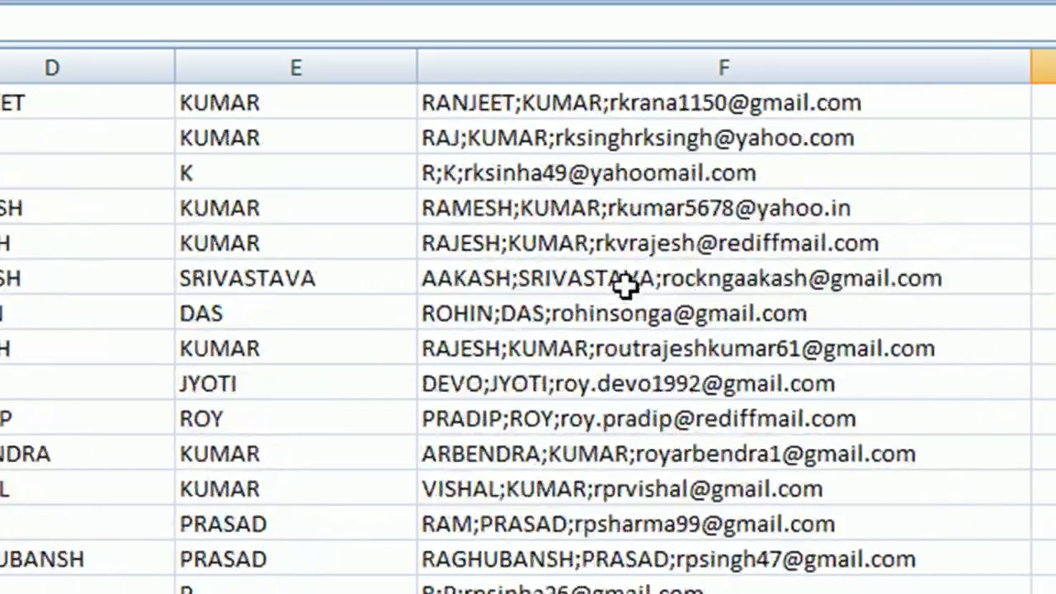
{"action": "scroll", "coordinate": [622, 266], "scroll_direction": "up", "scroll_amount": 10}
{"action": "left_click", "coordinate": [676, 69]}
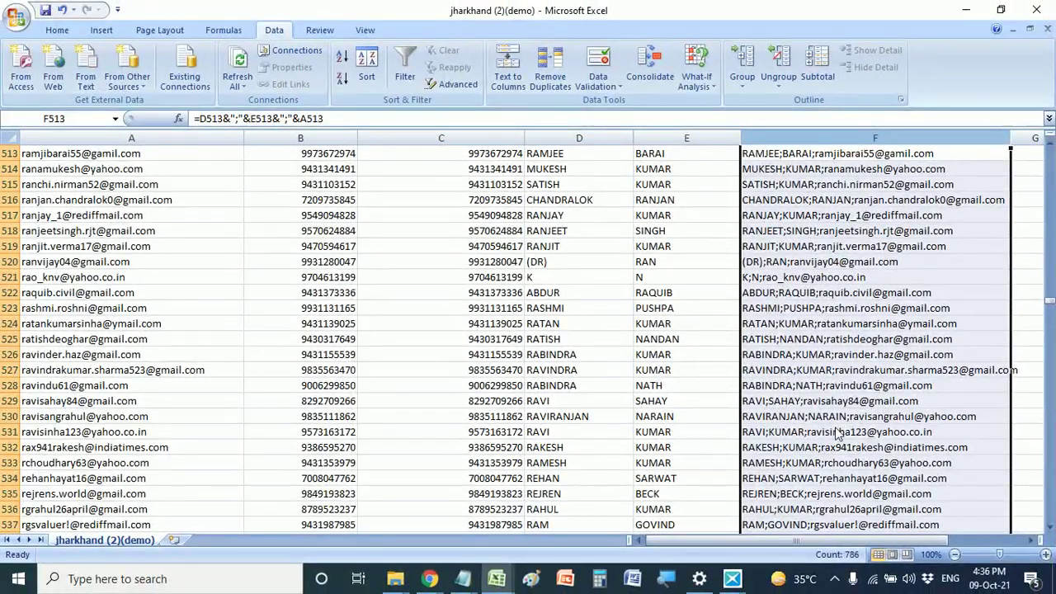
{"action": "double_click", "coordinate": [1009, 138]}
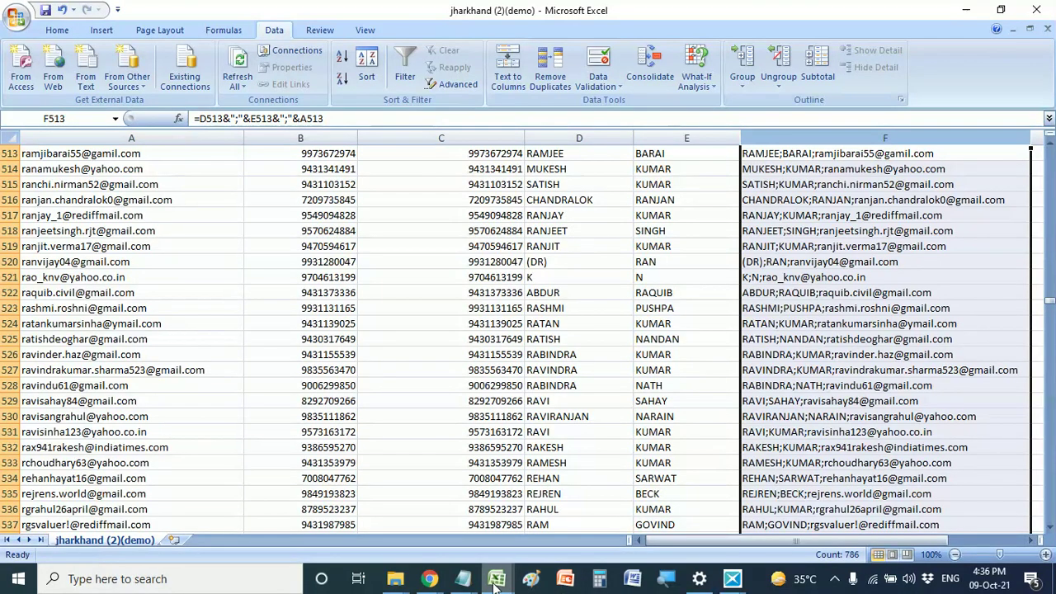
- Switch to the email list workbook and review the contact entries in A2 through A5
{"action": "mouse_move", "coordinate": [495, 581]}
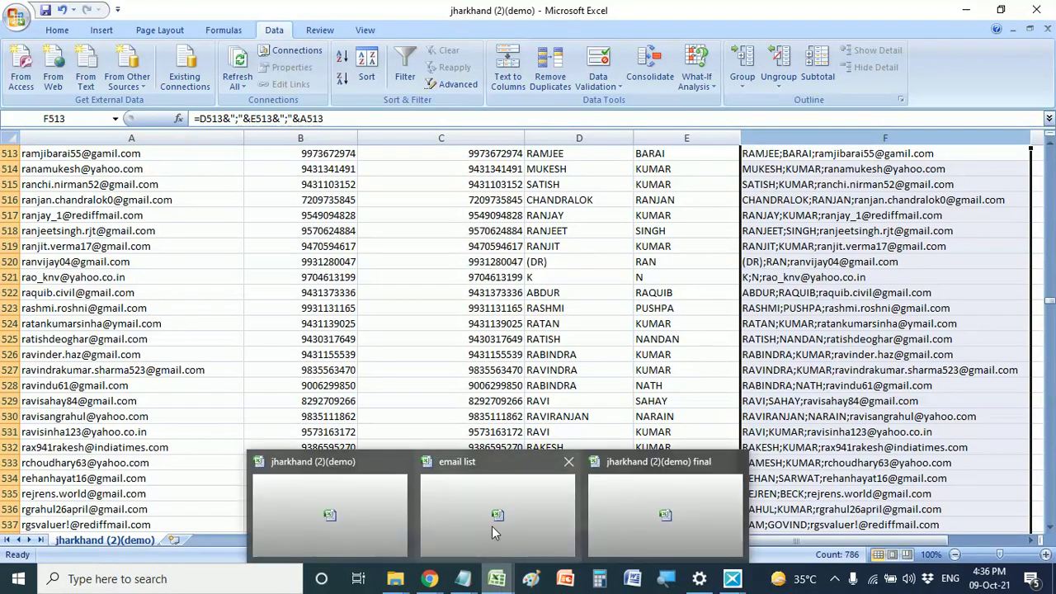
{"action": "left_click", "coordinate": [494, 520]}
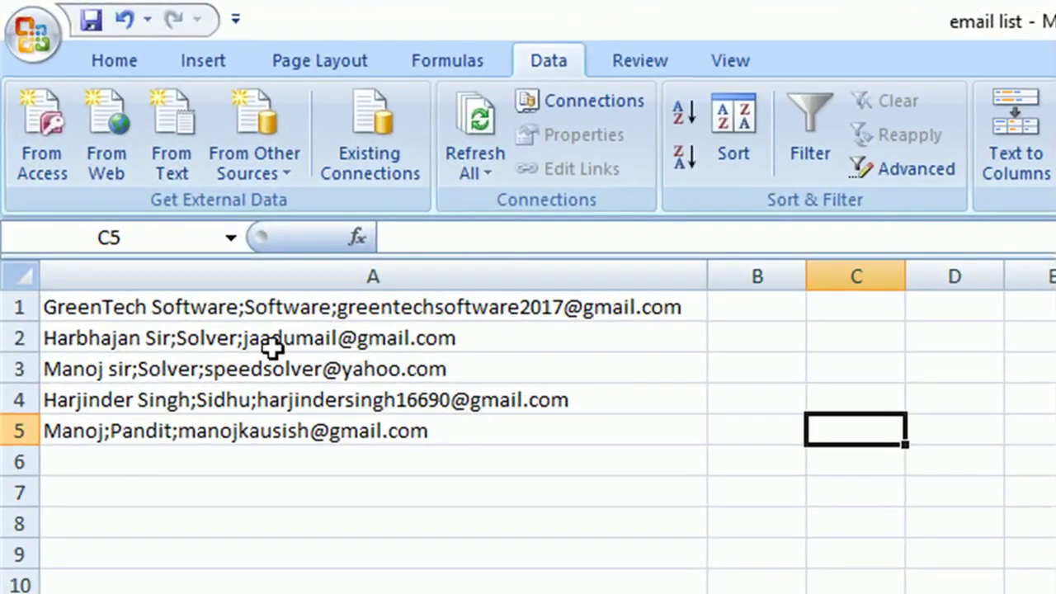
{"action": "left_click", "coordinate": [178, 307]}
{"action": "left_click", "coordinate": [219, 337]}
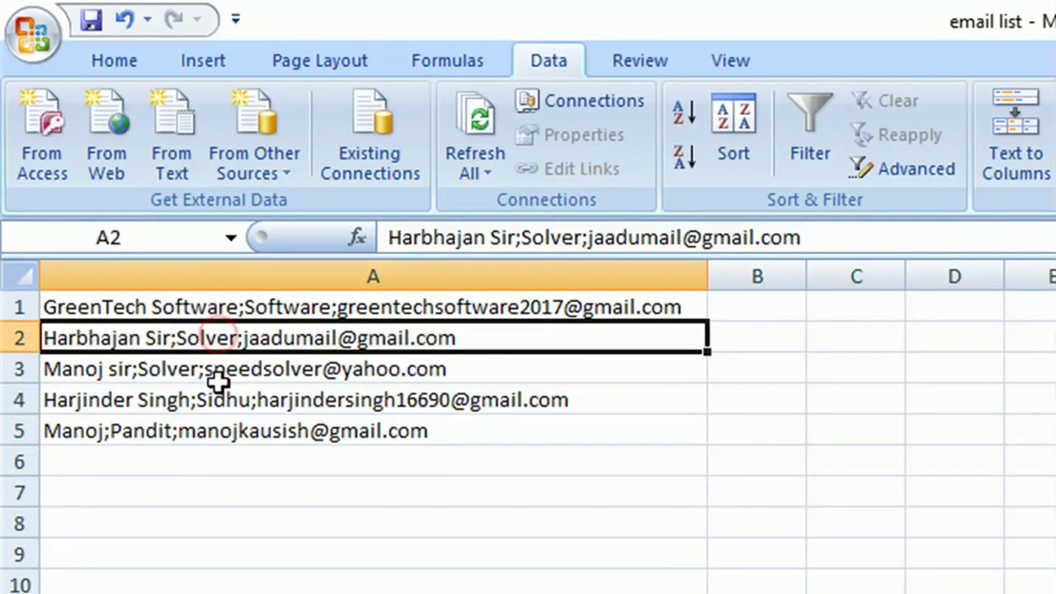
{"action": "left_click", "coordinate": [213, 369]}
{"action": "left_click", "coordinate": [211, 399]}
{"action": "left_click", "coordinate": [213, 430]}
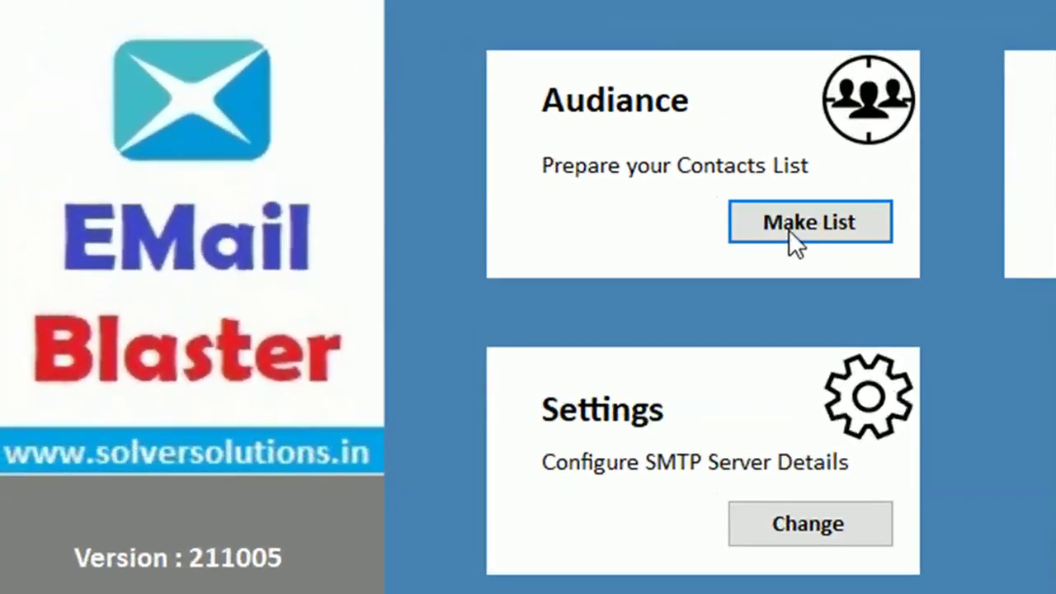
- Import sample_customers_csv_file into the audience with the tag 'Email Marketing'
{"action": "left_click", "coordinate": [788, 227]}
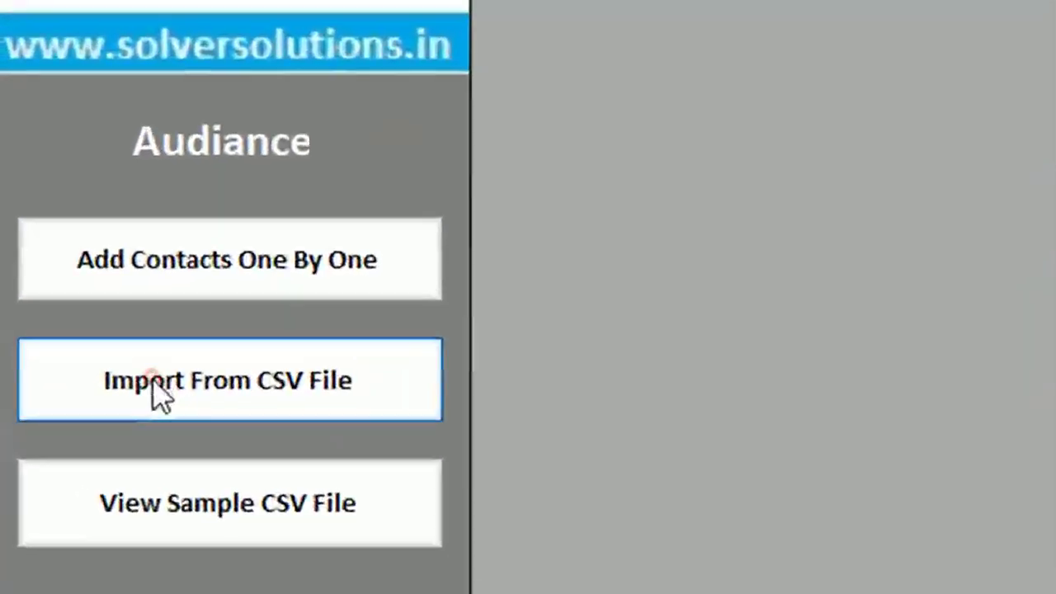
{"action": "left_click", "coordinate": [153, 381]}
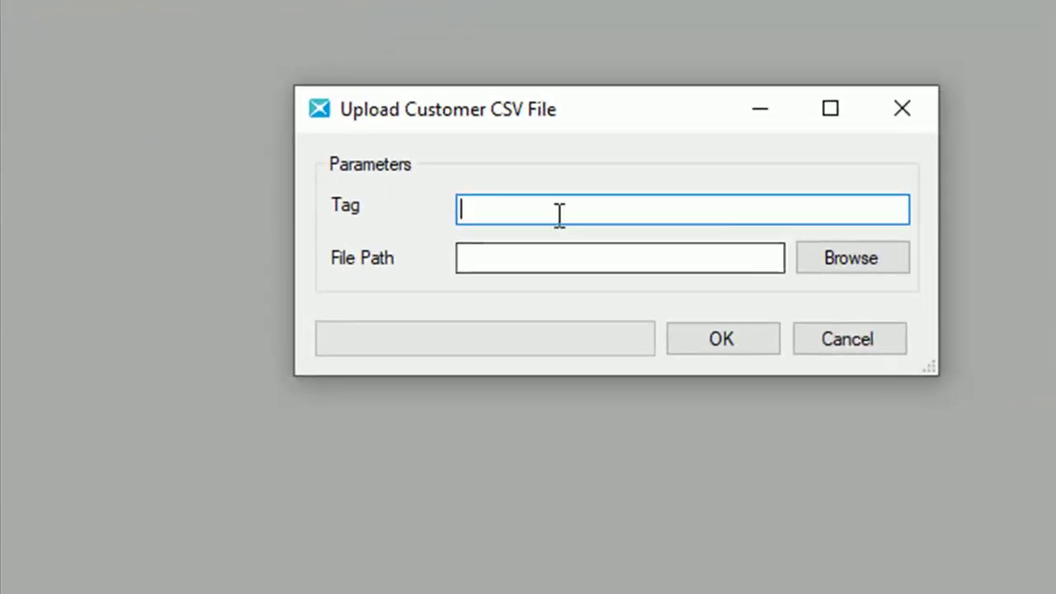
{"action": "type", "text": "Softwar"}
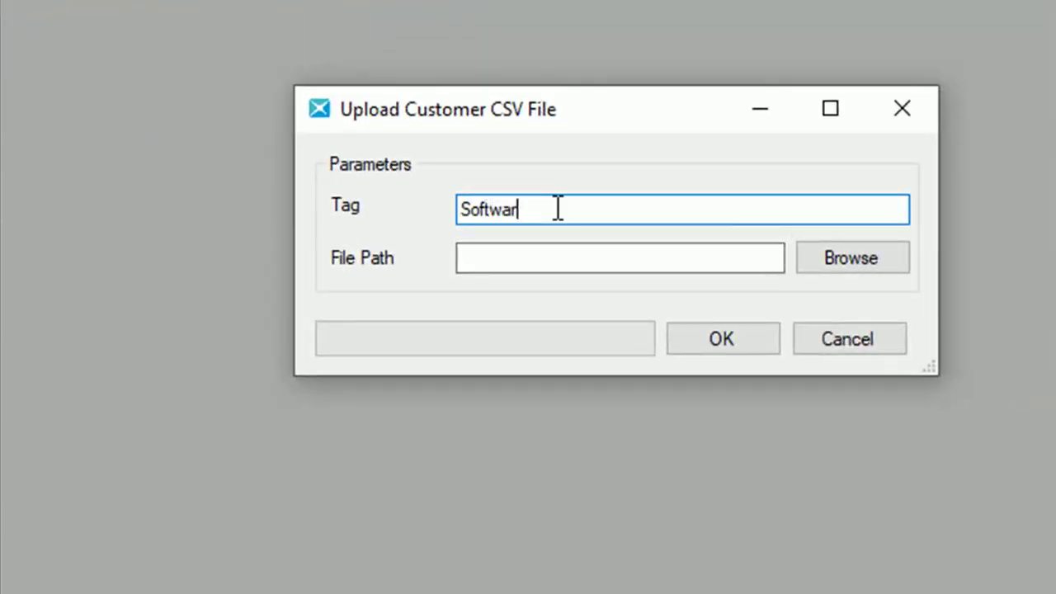
{"action": "key", "text": "BackSpace"}
{"action": "key", "text": "BackSpace"}
{"action": "key", "text": "BackSpace"}
{"action": "key", "text": "BackSpace"}
{"action": "key", "text": "BackSpace"}
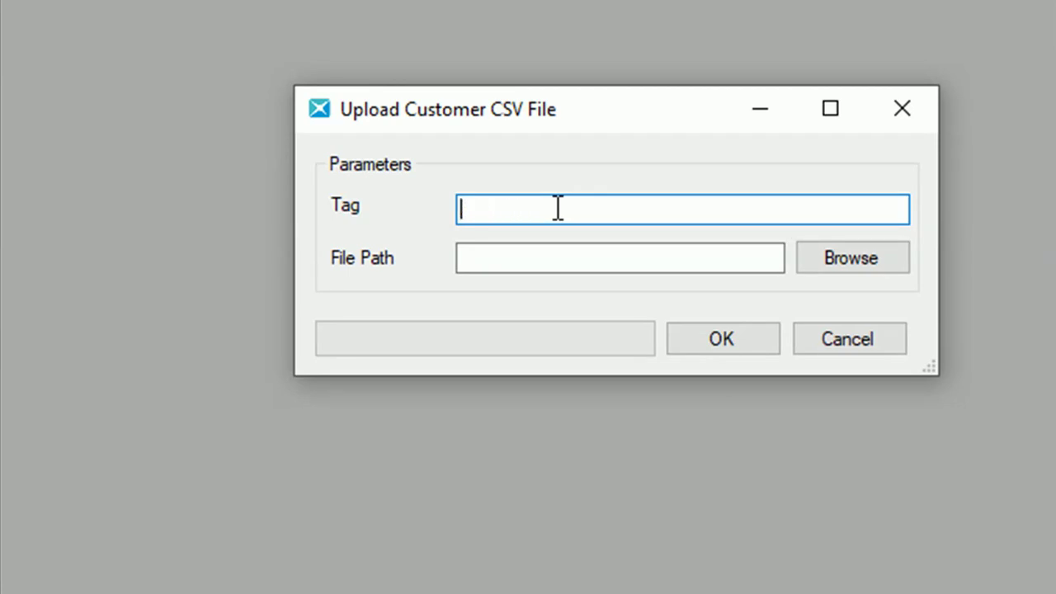
{"action": "type", "text": "Email Marketing"}
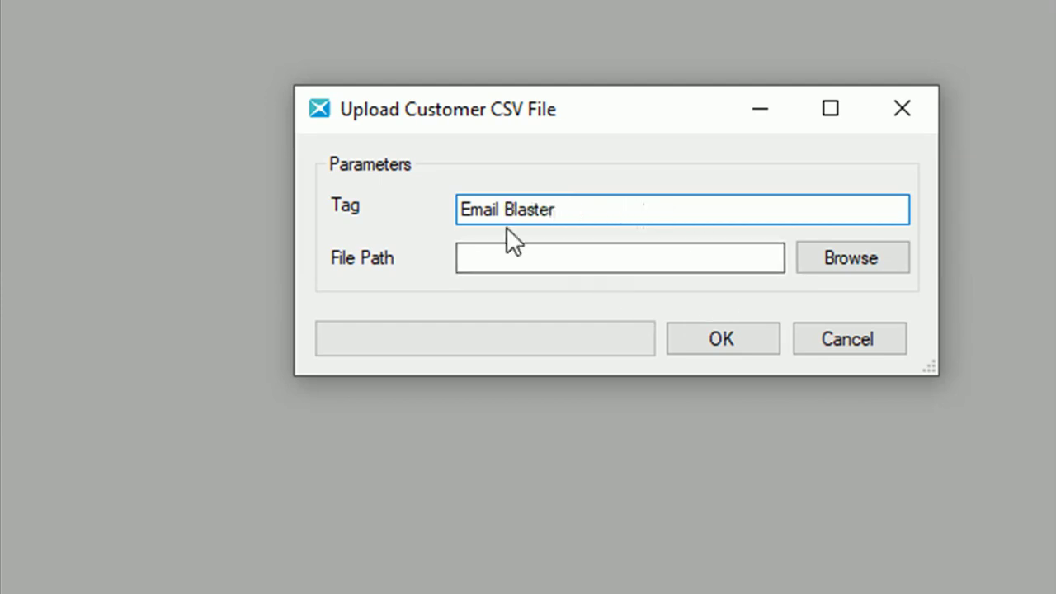
{"action": "left_click", "coordinate": [863, 263]}
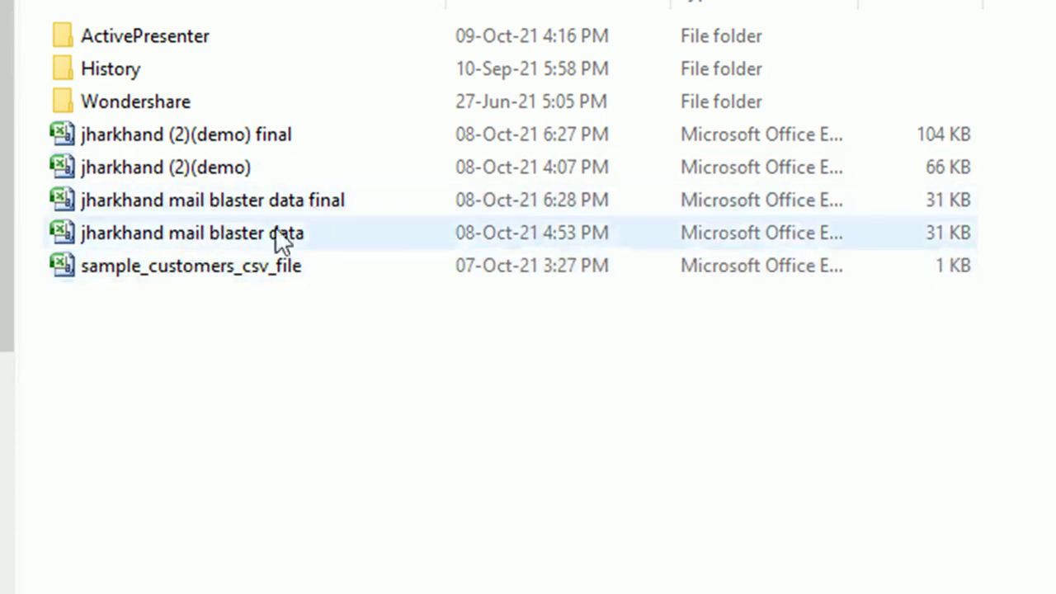
{"action": "double_click", "coordinate": [205, 265]}
{"action": "left_click", "coordinate": [725, 338]}
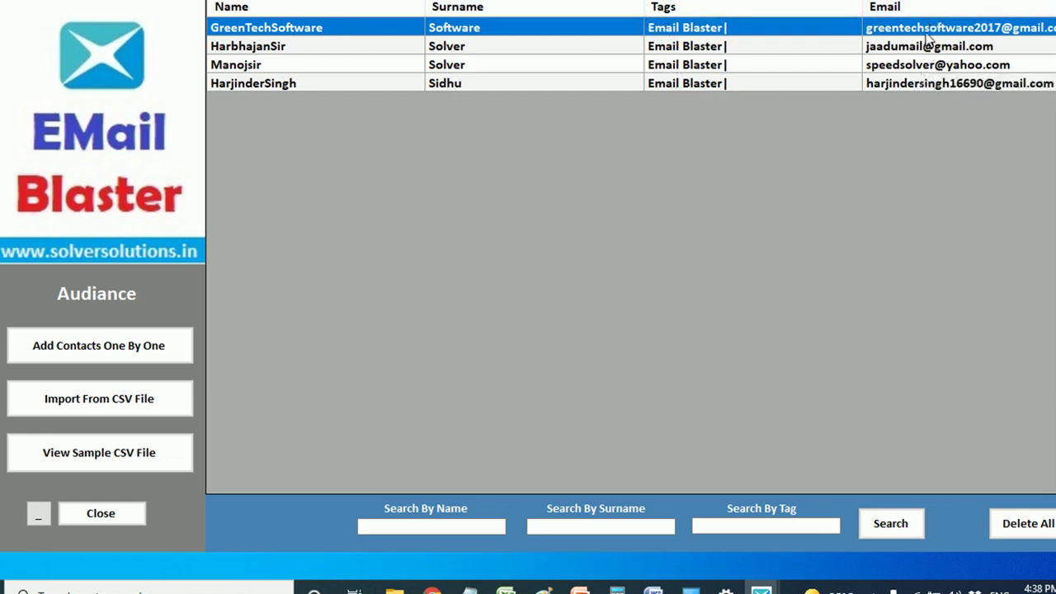
- Open the fourth imported contact's details, close them unchanged, and close the audience list
{"action": "double_click", "coordinate": [660, 86]}
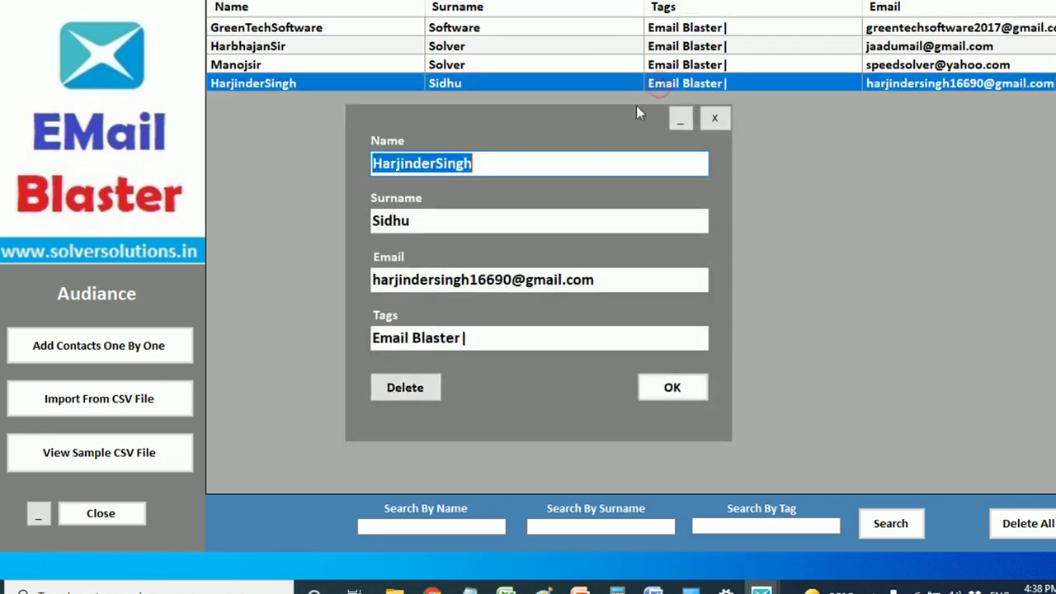
{"action": "left_click", "coordinate": [476, 337]}
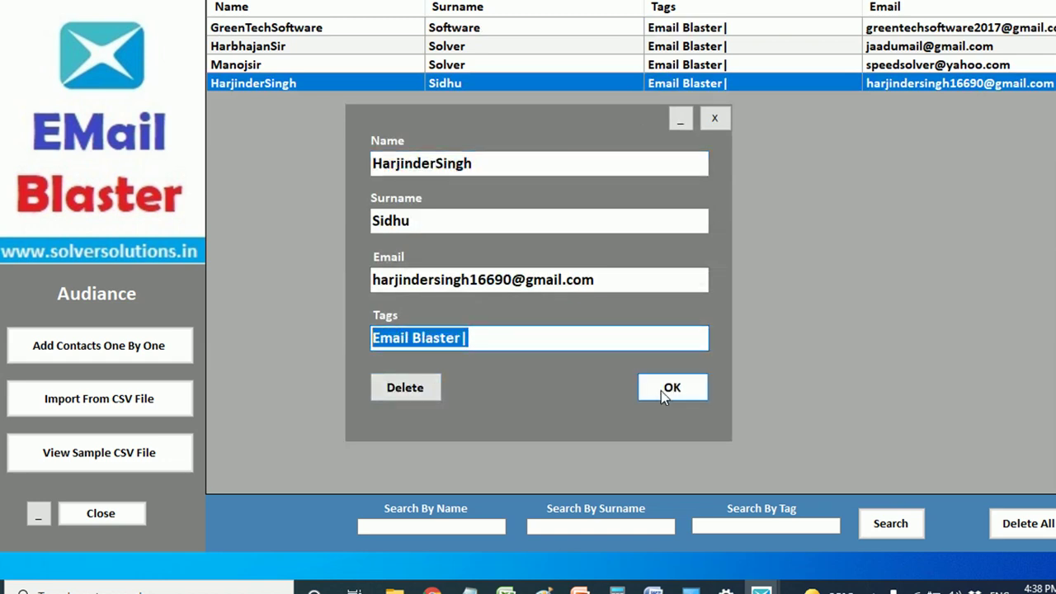
{"action": "left_click", "coordinate": [719, 116]}
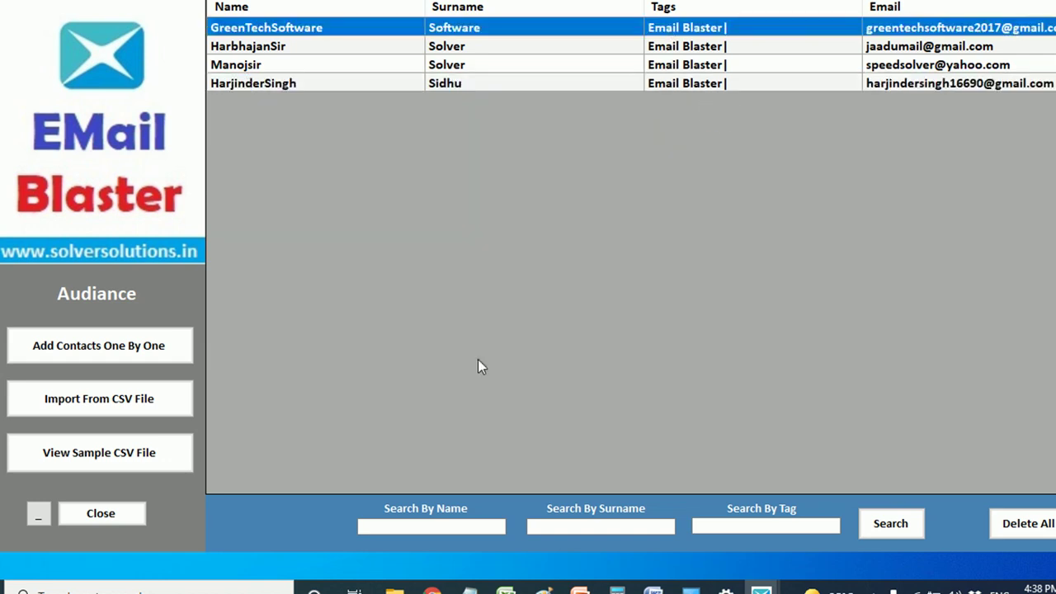
{"action": "left_click", "coordinate": [89, 517]}
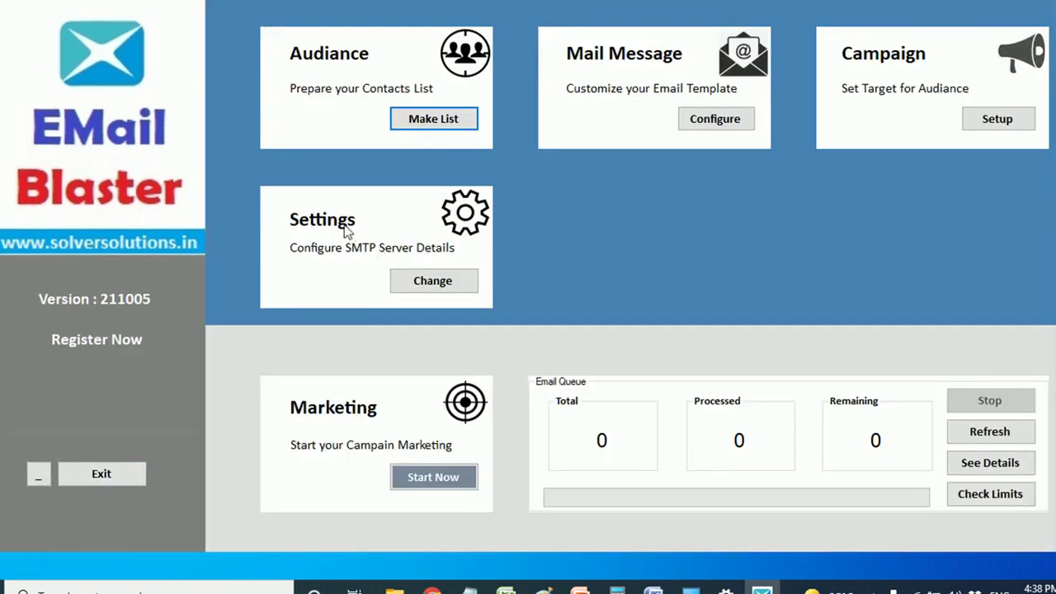
{"action": "left_click", "coordinate": [435, 282]}
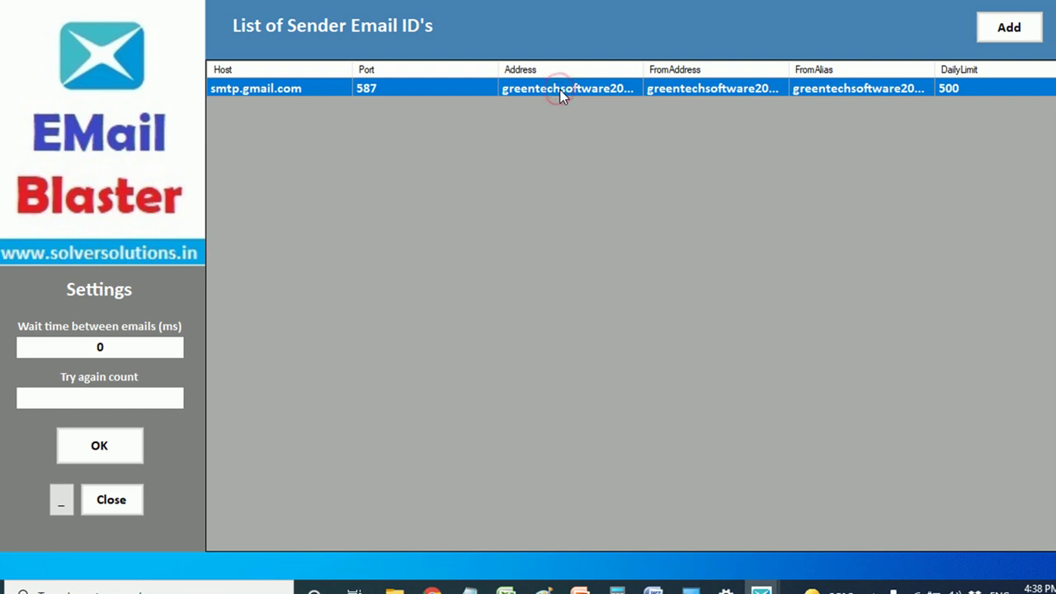
{"action": "mouse_move", "coordinate": [431, 589]}
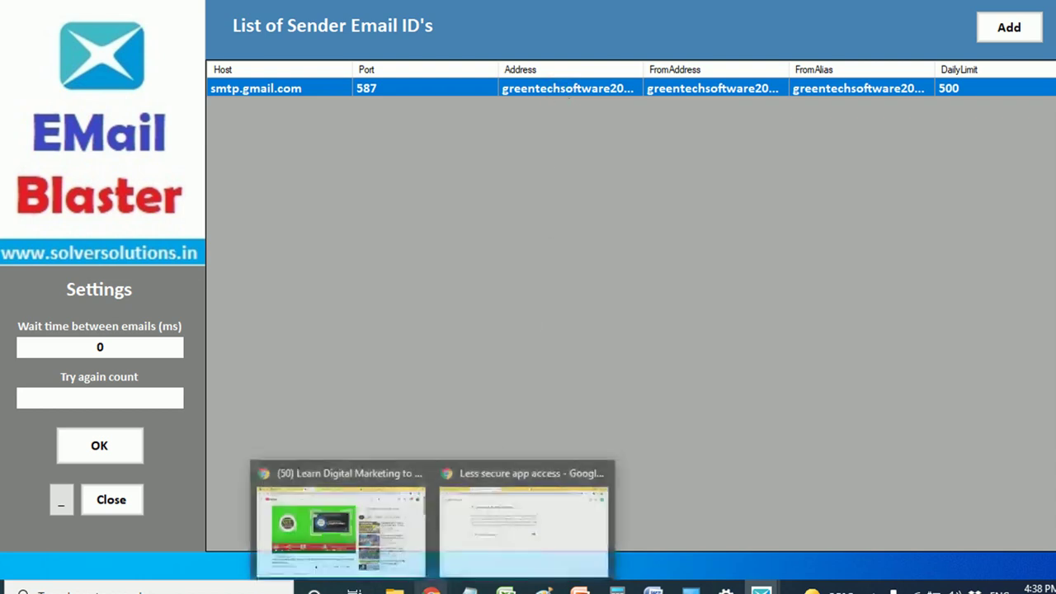
{"action": "left_click", "coordinate": [506, 531]}
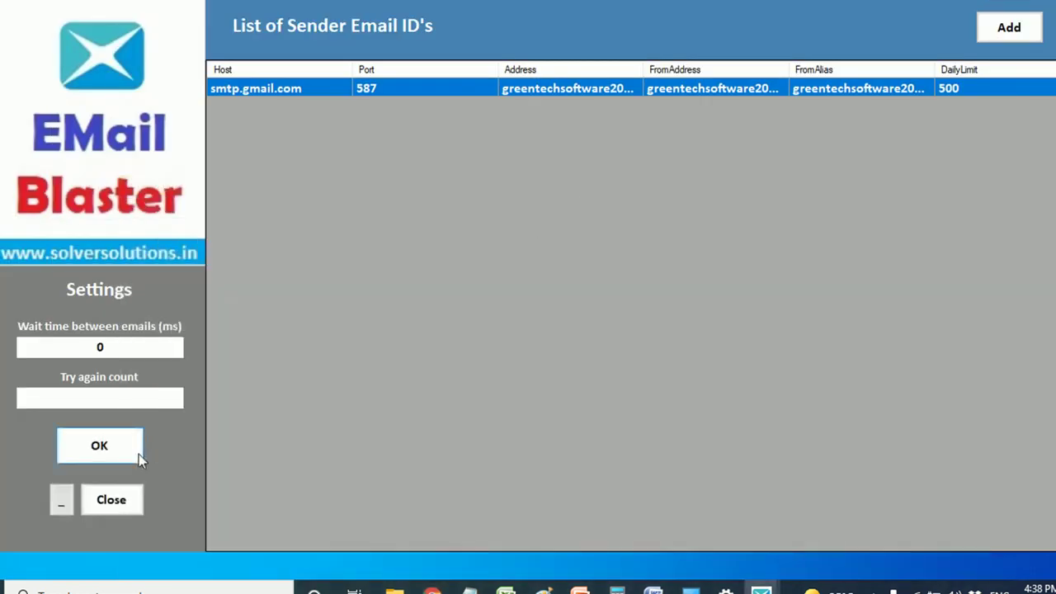
{"action": "left_click", "coordinate": [113, 503]}
{"action": "left_click", "coordinate": [443, 123]}
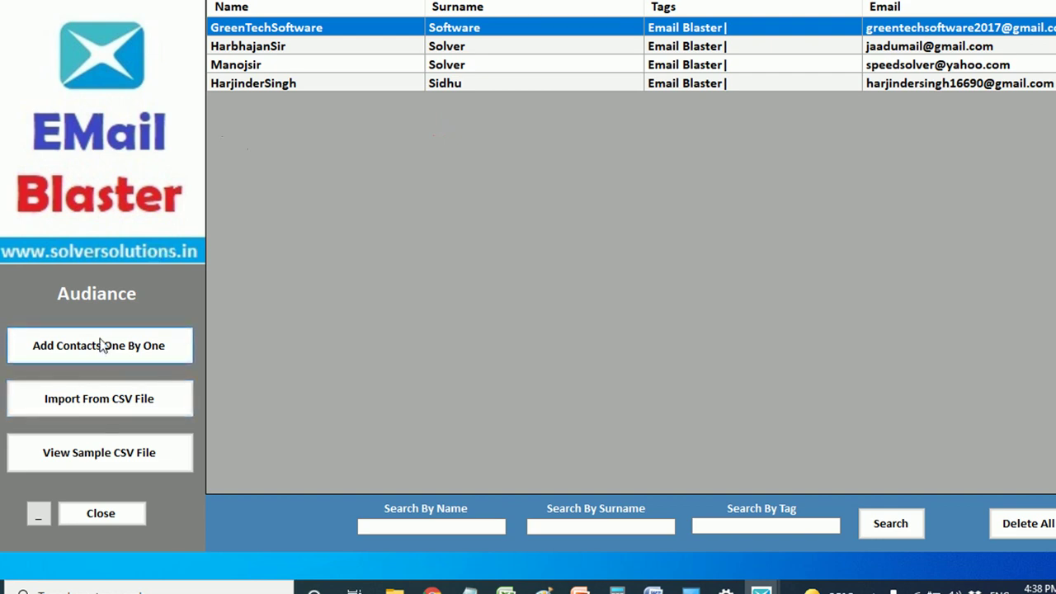
{"action": "mouse_move", "coordinate": [505, 588]}
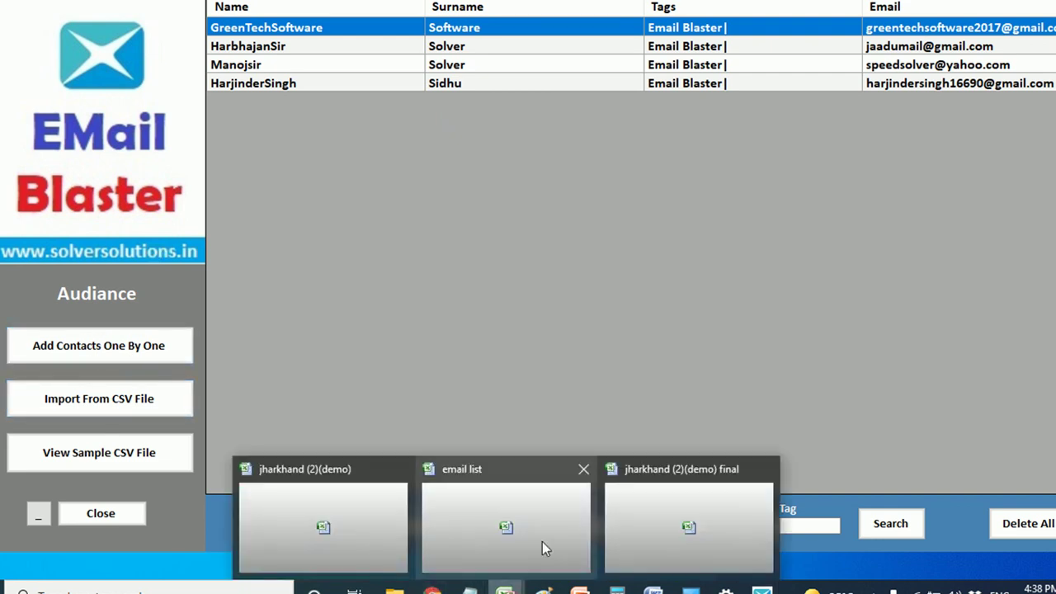
{"action": "left_click", "coordinate": [654, 515]}
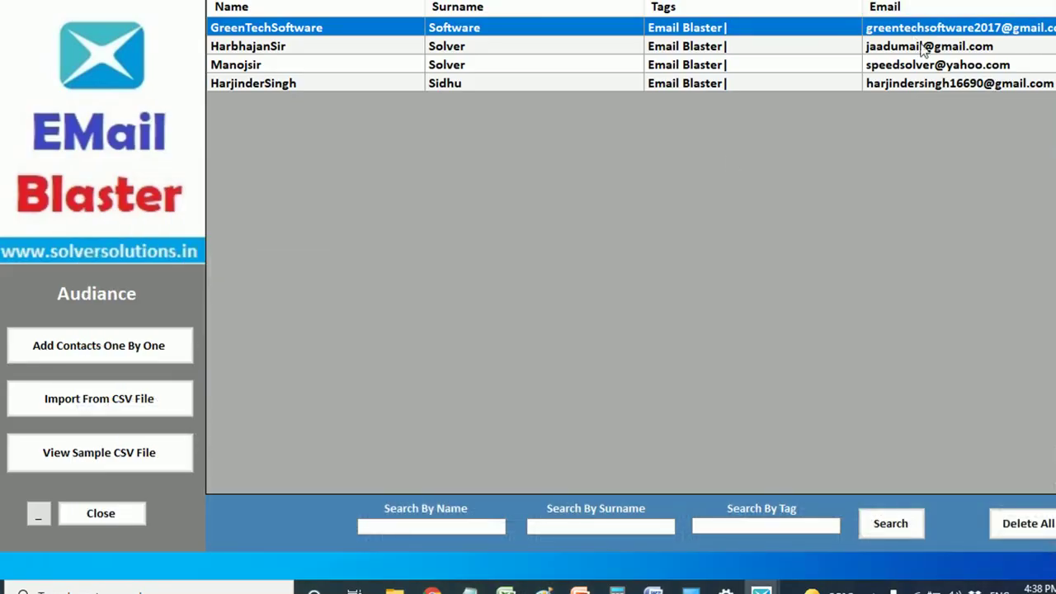
{"action": "left_click", "coordinate": [92, 513]}
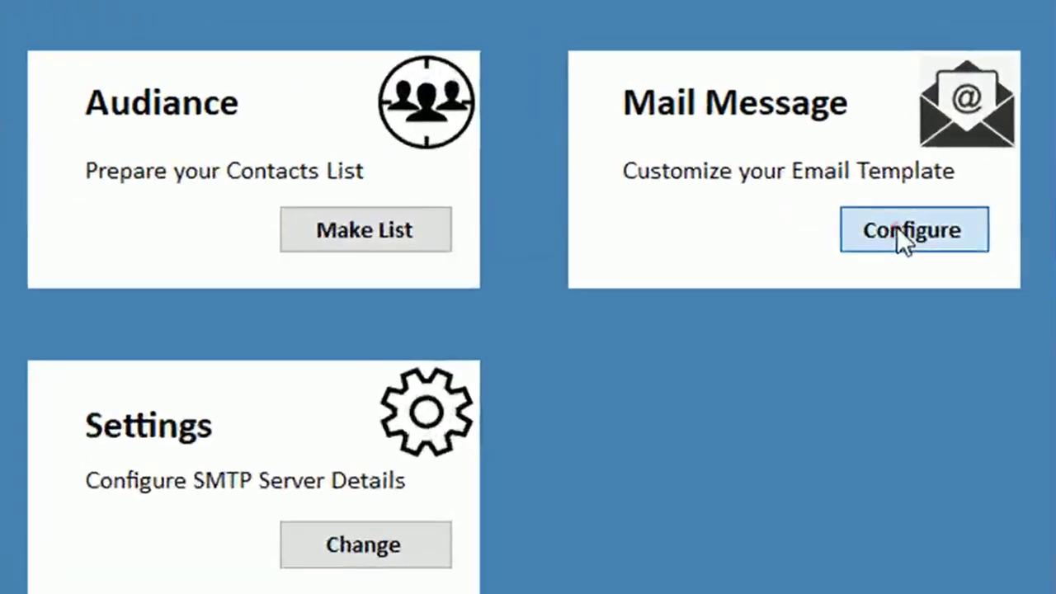
- Create a new test mail message template named abc
{"action": "left_click", "coordinate": [765, 147]}
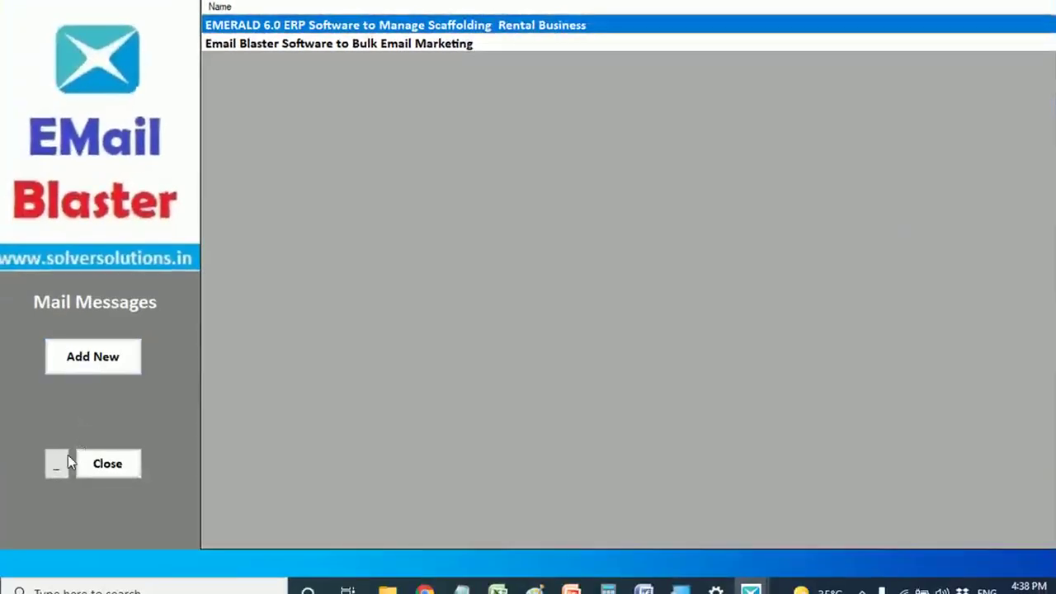
{"action": "left_click", "coordinate": [107, 466]}
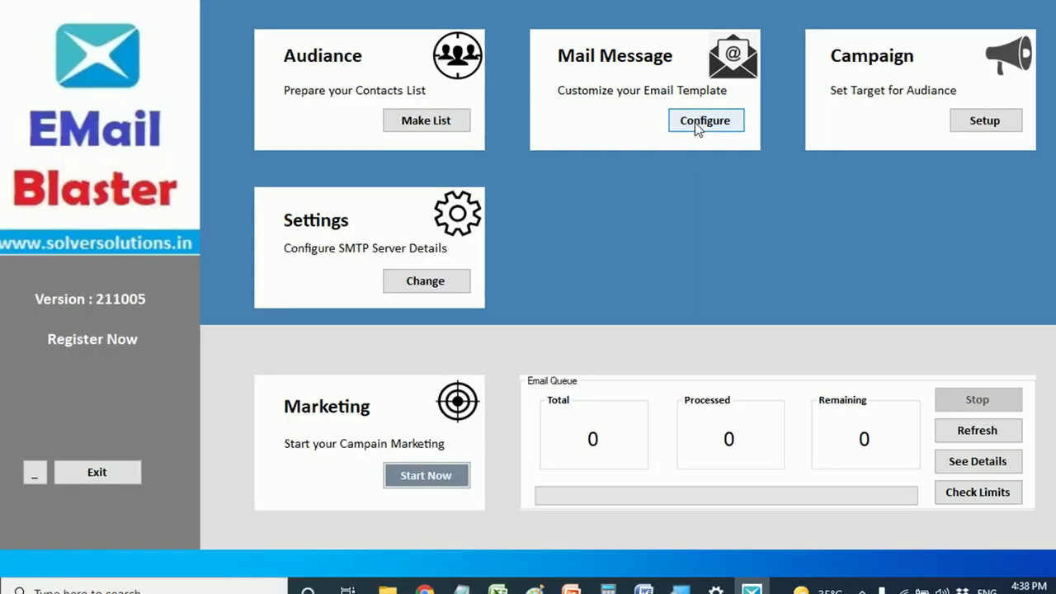
{"action": "left_click", "coordinate": [694, 122]}
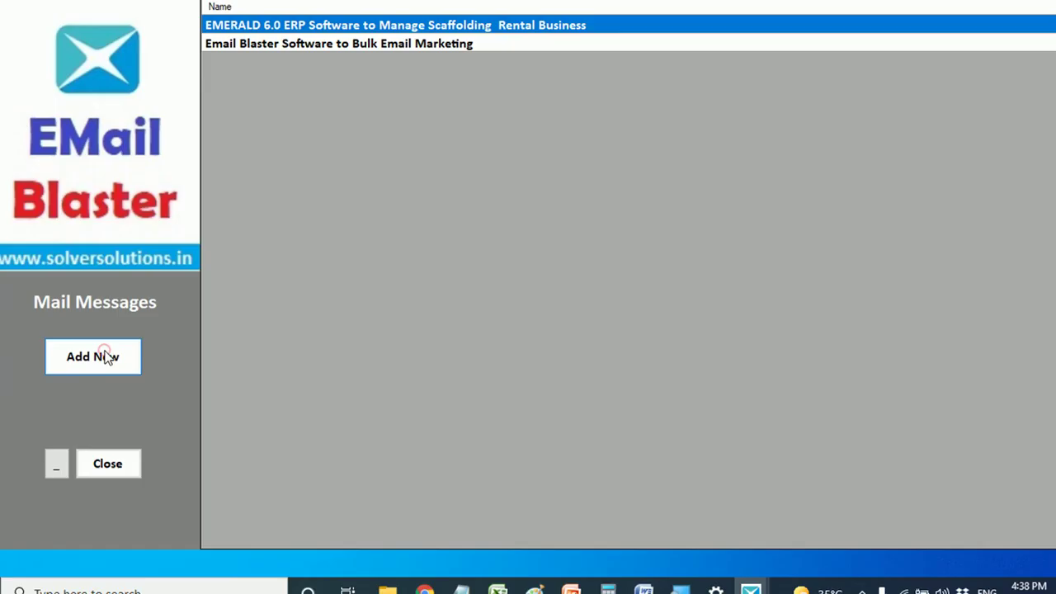
{"action": "left_click", "coordinate": [104, 356]}
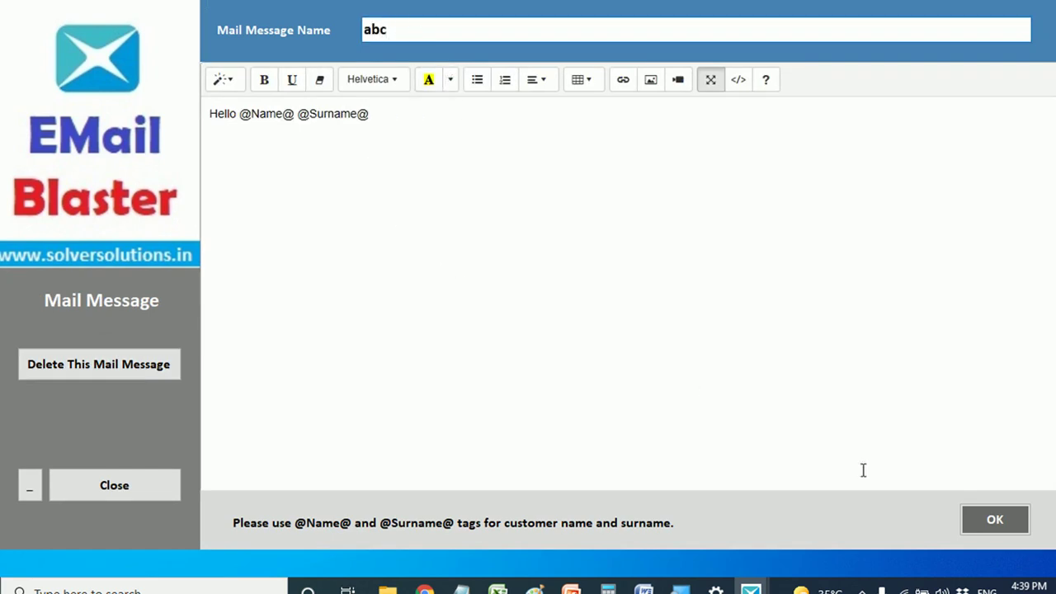
{"action": "left_click", "coordinate": [989, 520]}
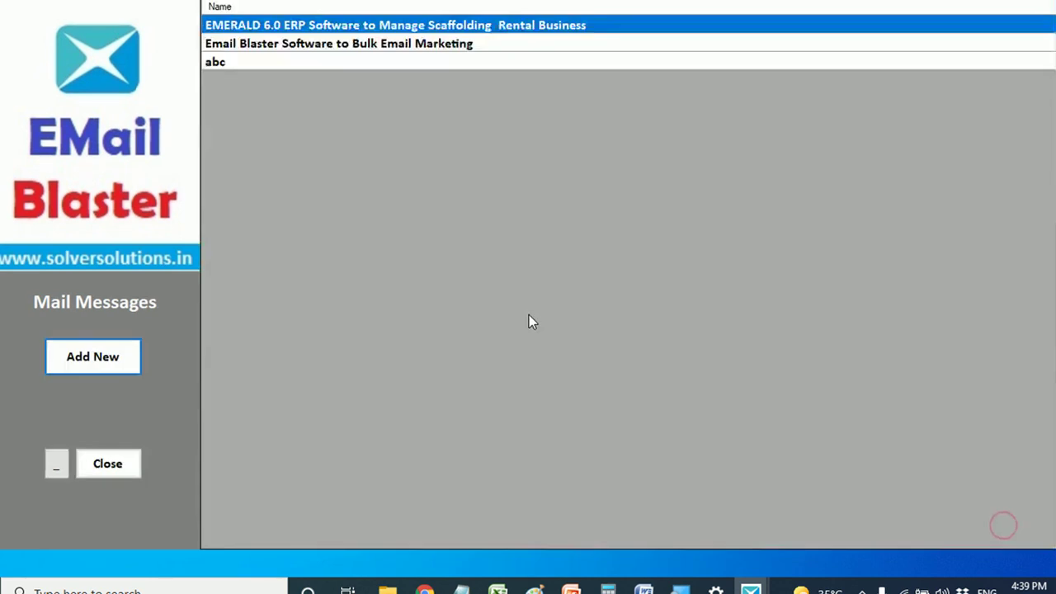
- Open the abc template and delete it, confirming with Yes
{"action": "left_click", "coordinate": [238, 65]}
{"action": "left_click", "coordinate": [242, 46]}
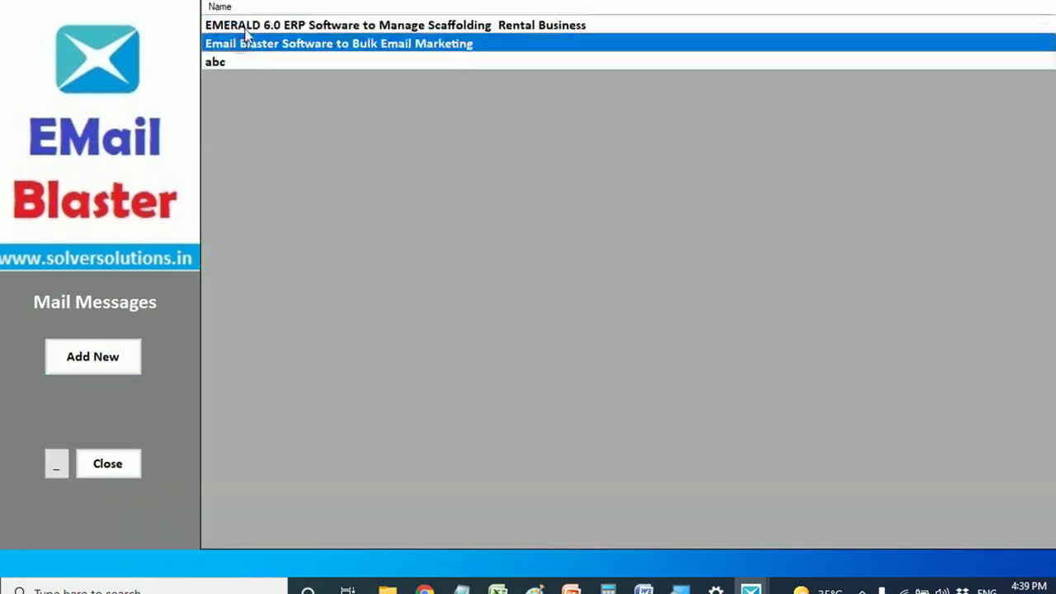
{"action": "left_click", "coordinate": [246, 28]}
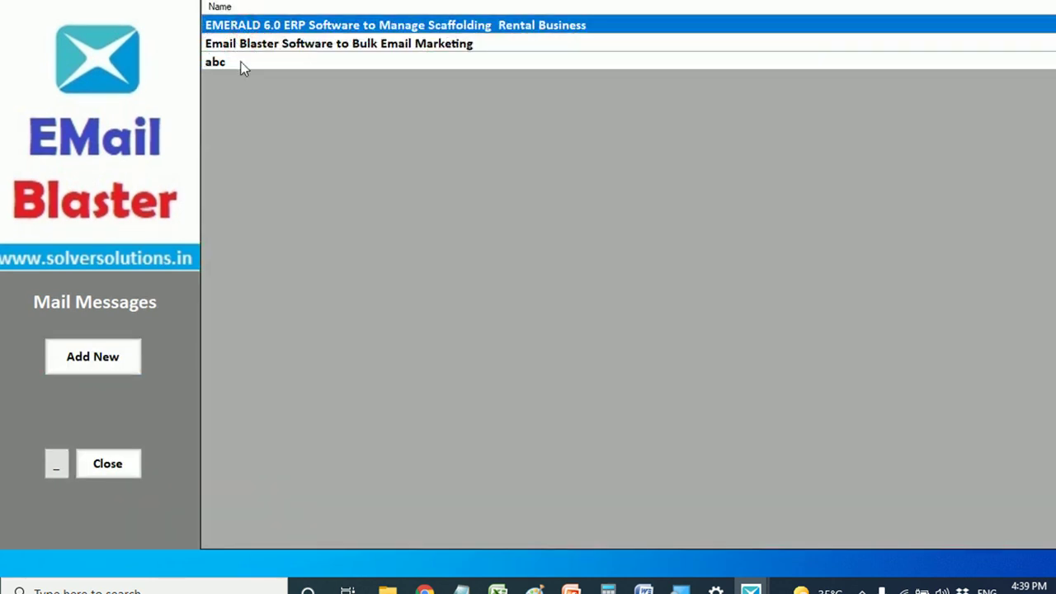
{"action": "double_click", "coordinate": [240, 65]}
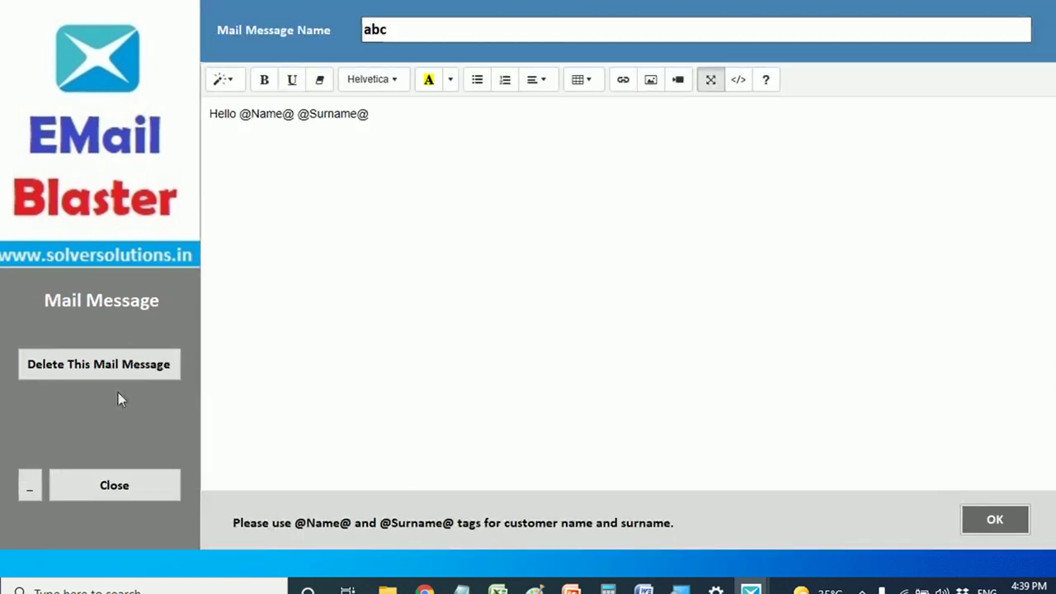
{"action": "left_click", "coordinate": [83, 370]}
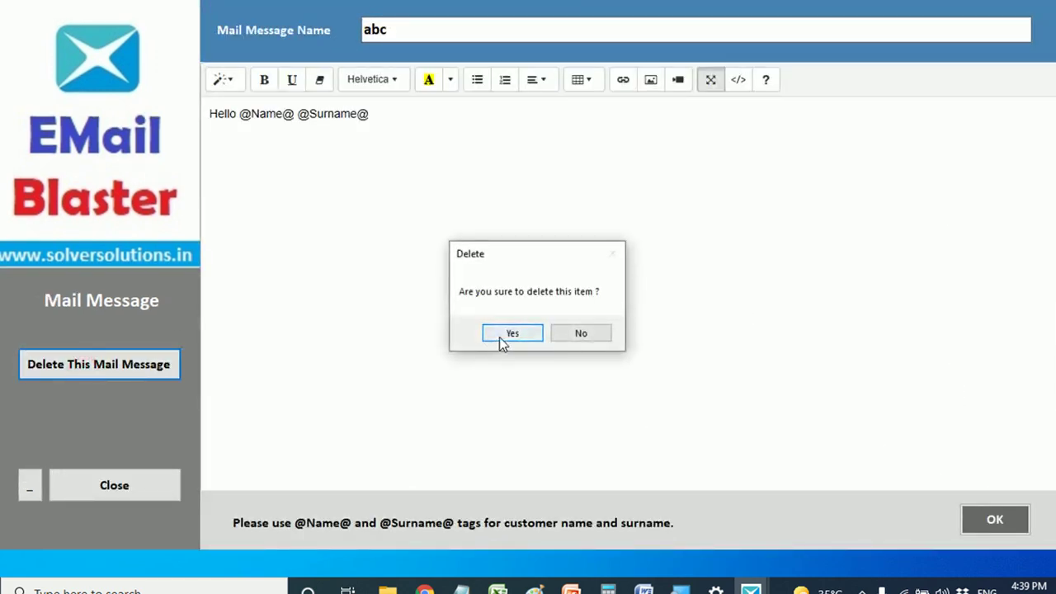
{"action": "left_click", "coordinate": [499, 337]}
- Open the EMERALD template, select its name and body text, then close it
{"action": "left_click", "coordinate": [266, 45]}
{"action": "double_click", "coordinate": [253, 27]}
{"action": "left_click_drag", "start_coordinate": [821, 29], "coordinate": [367, 29]}
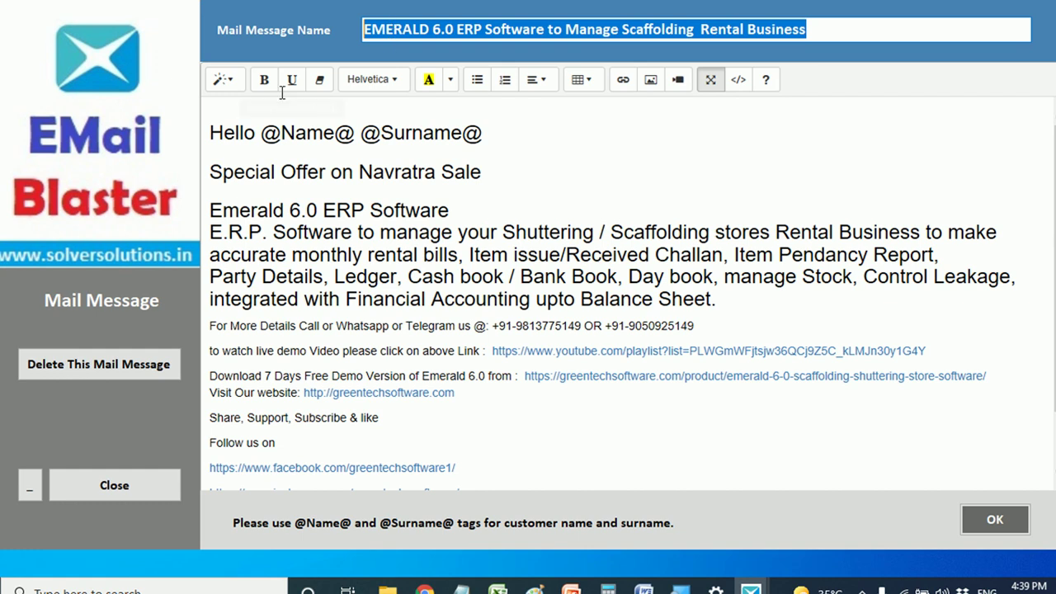
{"action": "left_click_drag", "start_coordinate": [211, 137], "coordinate": [476, 510]}
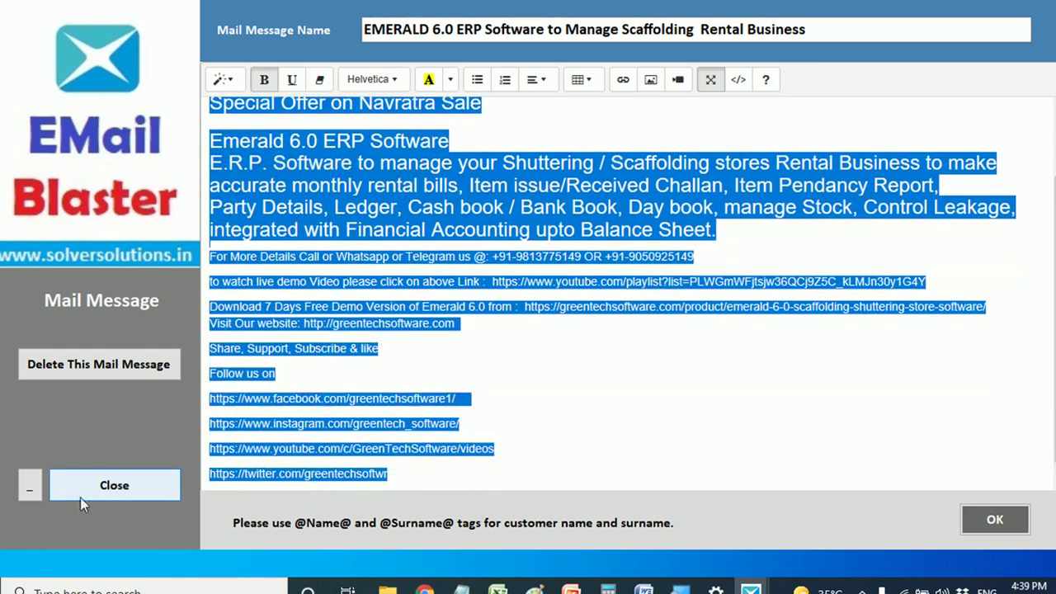
{"action": "left_click", "coordinate": [127, 493]}
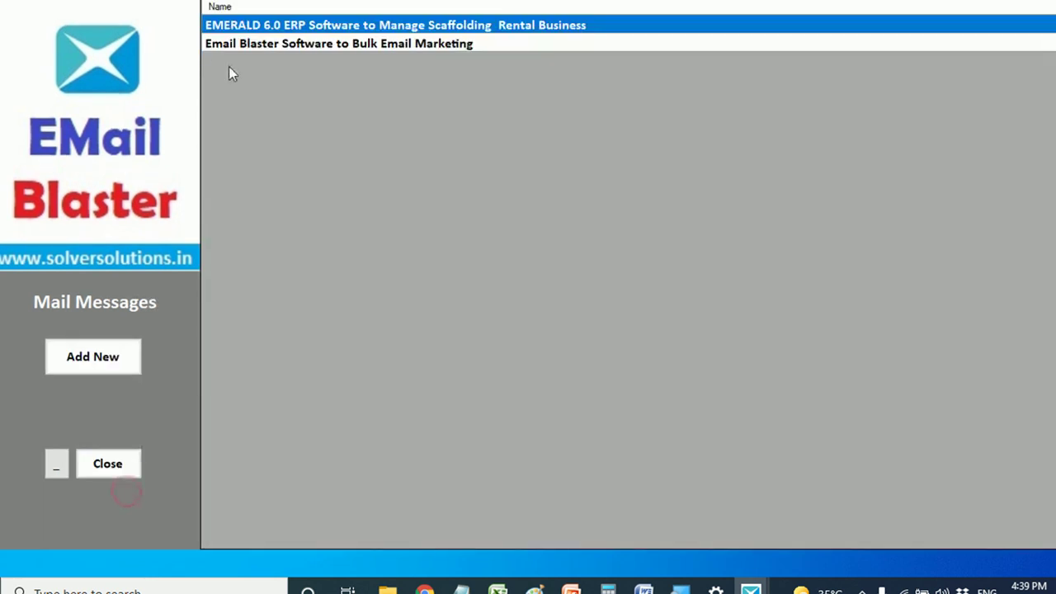
{"action": "left_click", "coordinate": [244, 46]}
- Open the Email Blaster Software message and stretch its banner to 100% width
{"action": "double_click", "coordinate": [245, 46]}
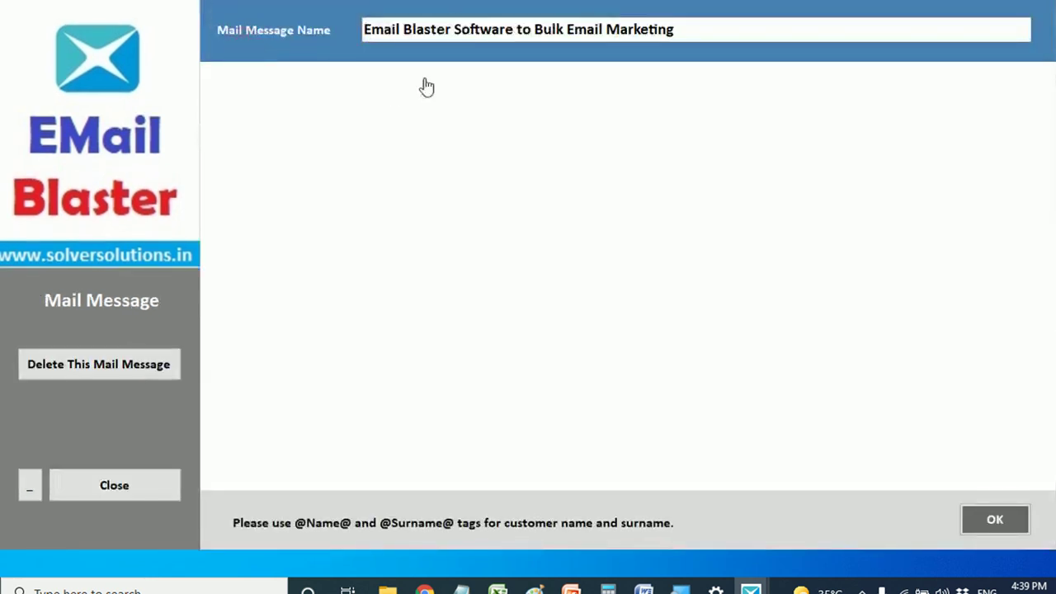
{"action": "left_click_drag", "start_coordinate": [689, 30], "coordinate": [330, 36]}
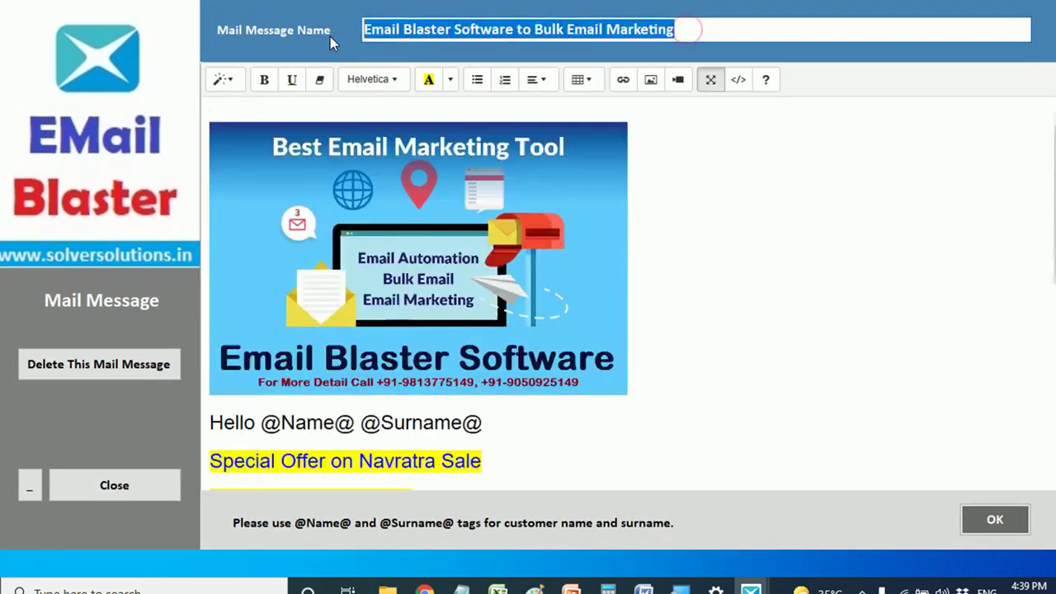
{"action": "left_click", "coordinate": [382, 206]}
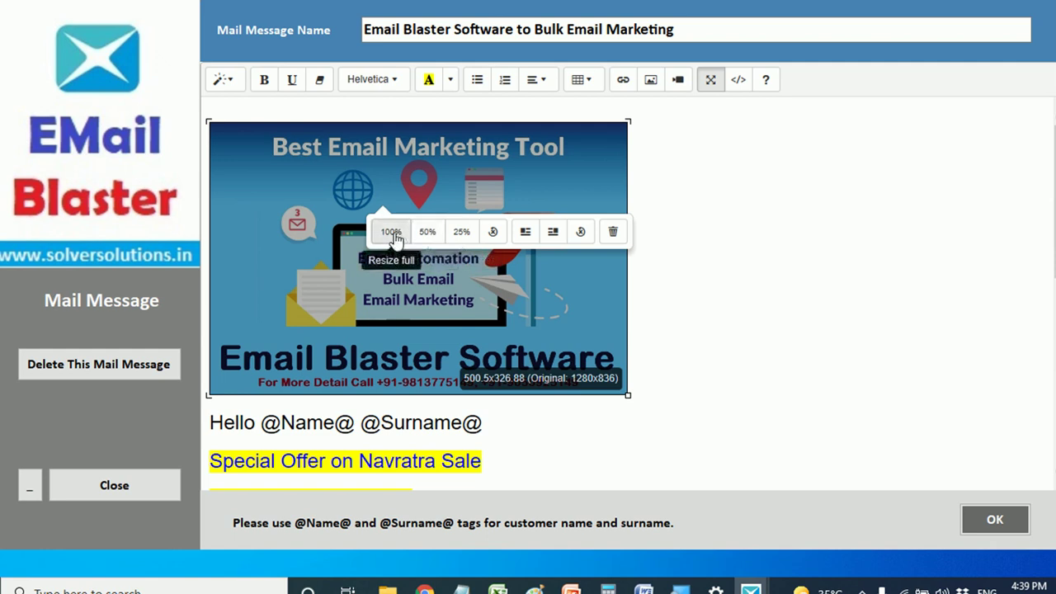
{"action": "left_click", "coordinate": [393, 235]}
{"action": "scroll", "coordinate": [646, 227], "scroll_direction": "down", "scroll_amount": 2}
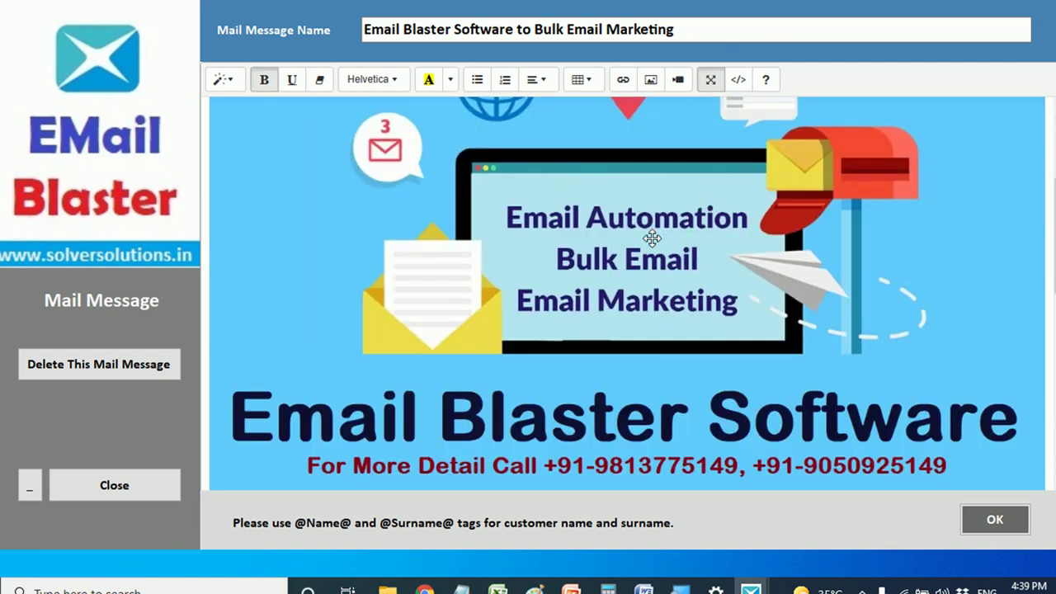
- Shrink the banner to 50%, then to 25% of its size
{"action": "left_click", "coordinate": [616, 237]}
{"action": "right_click", "coordinate": [617, 239]}
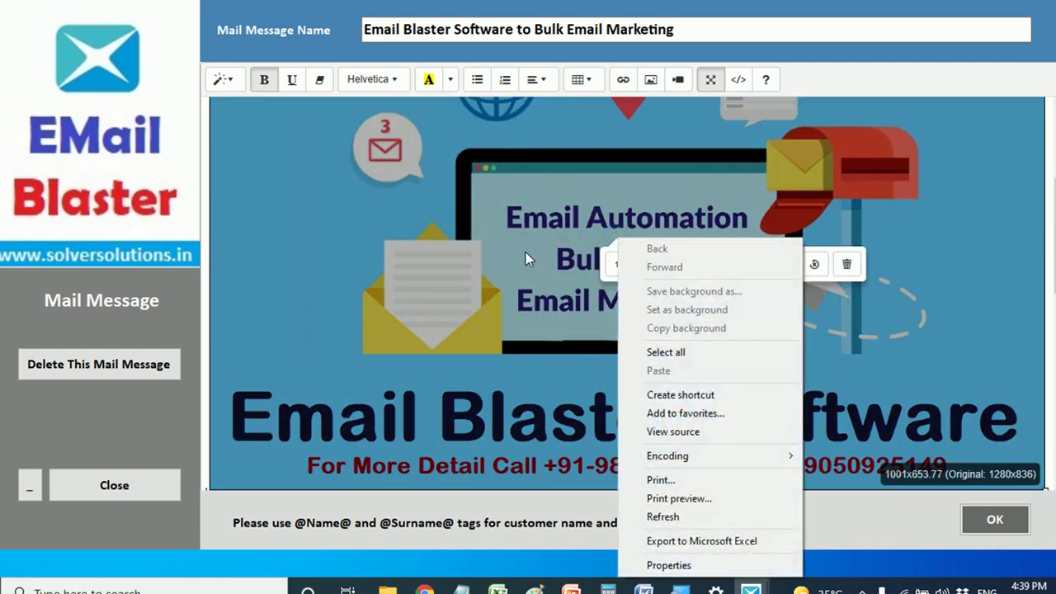
{"action": "left_click", "coordinate": [608, 247]}
{"action": "left_click", "coordinate": [660, 263]}
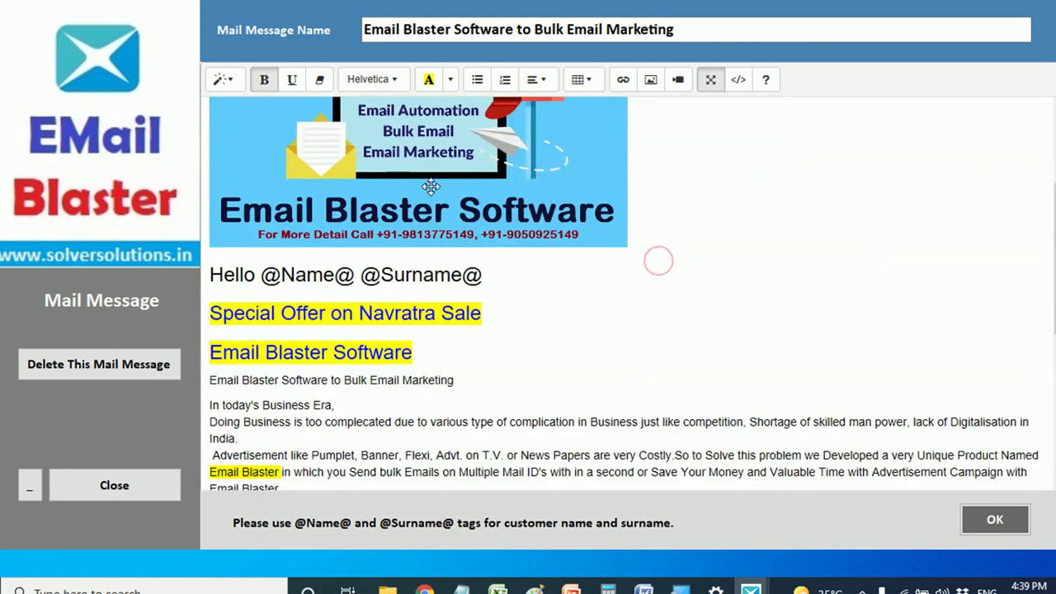
{"action": "scroll", "coordinate": [431, 186], "scroll_direction": "up", "scroll_amount": 2}
{"action": "left_click", "coordinate": [434, 245]}
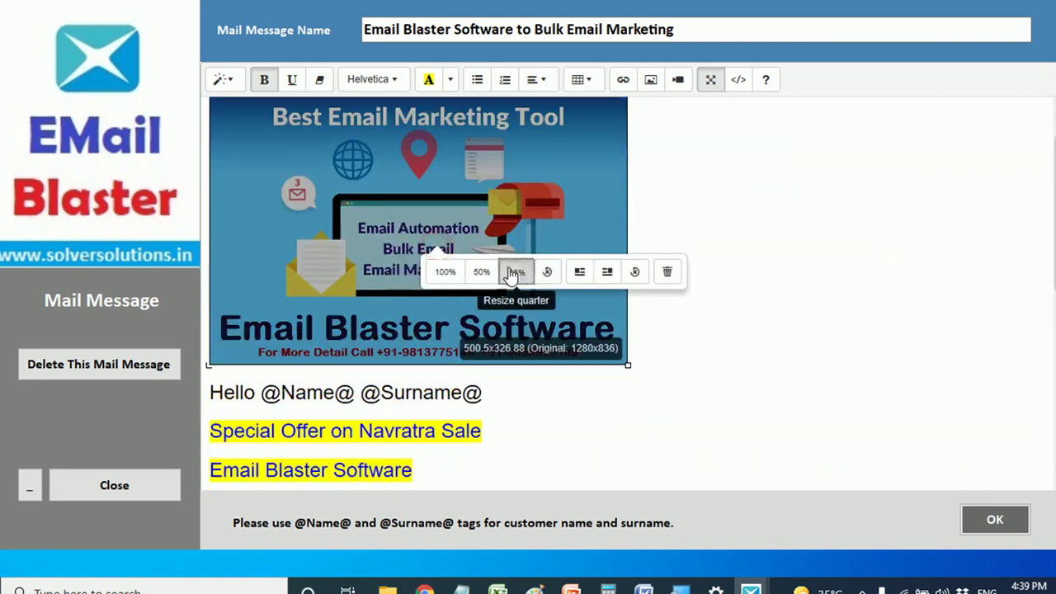
{"action": "left_click", "coordinate": [514, 272]}
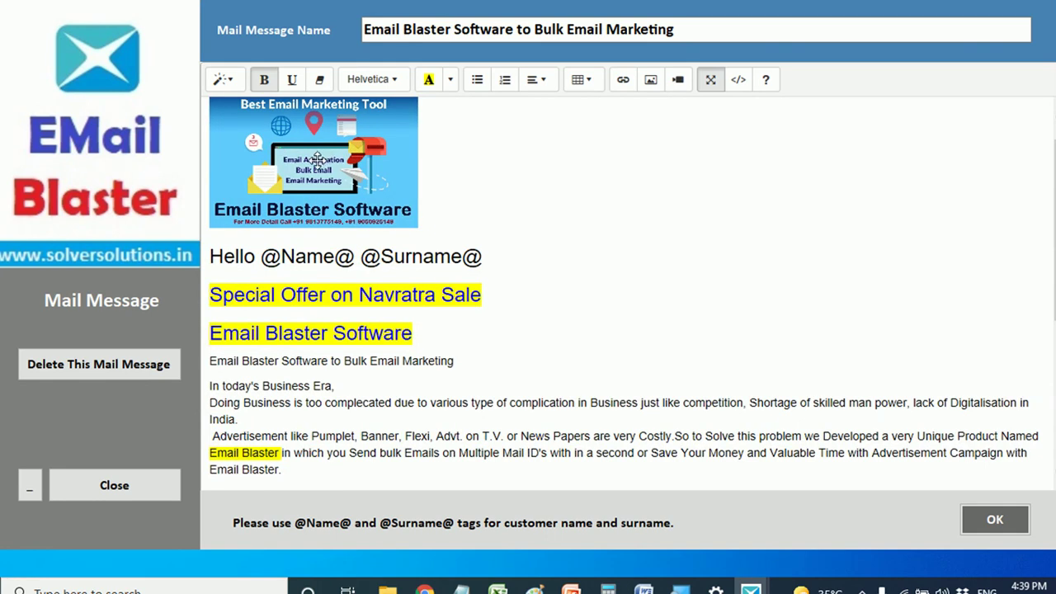
- Remove the banner image and delete the empty line above the greeting
{"action": "left_click", "coordinate": [320, 165]}
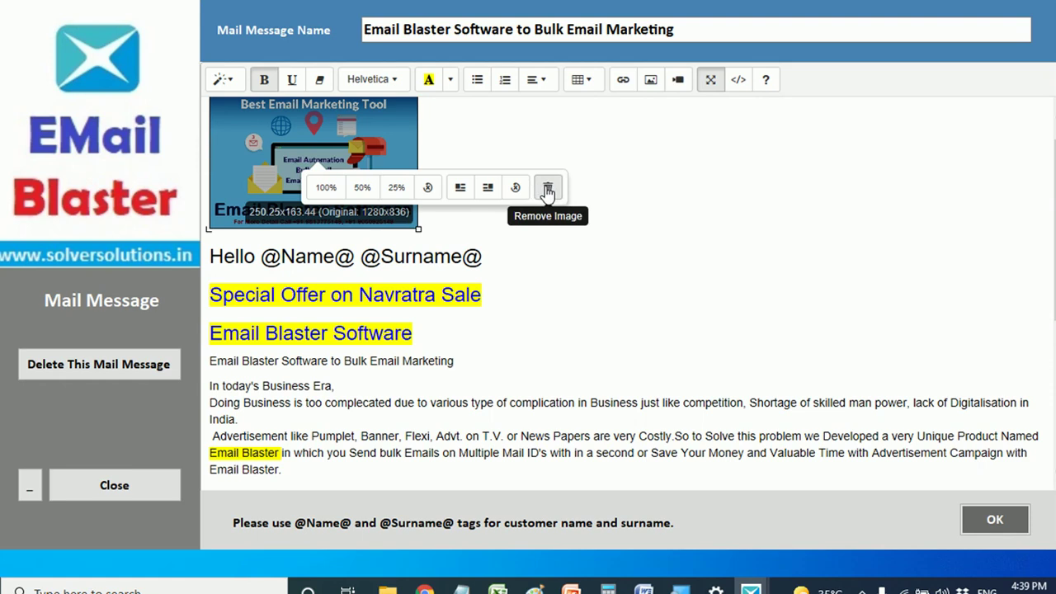
{"action": "left_click", "coordinate": [548, 189]}
{"action": "key", "text": "Return"}
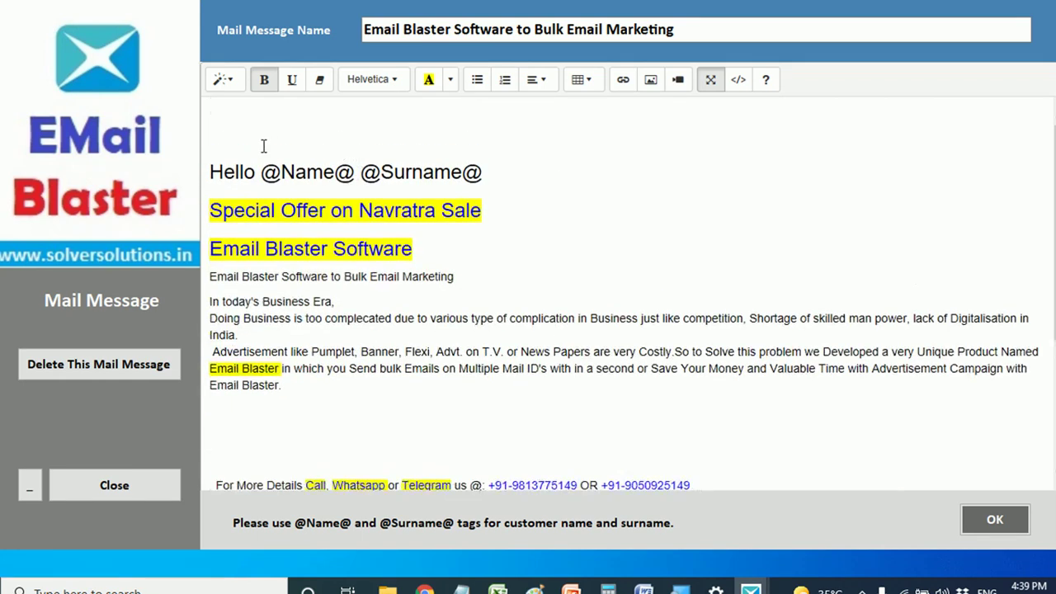
{"action": "key", "text": "BackSpace"}
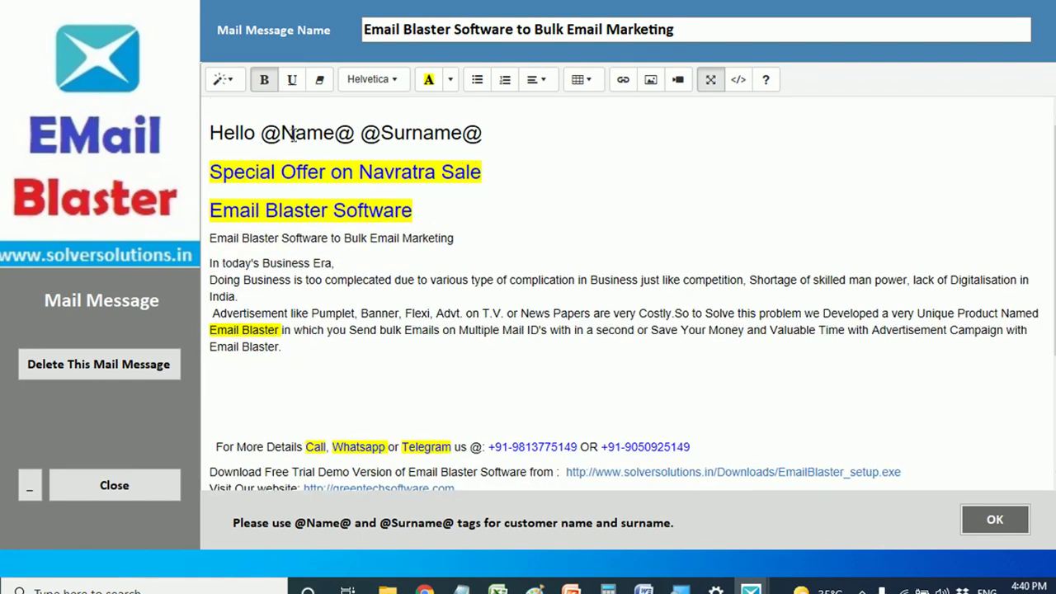
{"action": "left_click_drag", "start_coordinate": [490, 132], "coordinate": [210, 133]}
{"action": "left_click", "coordinate": [233, 82]}
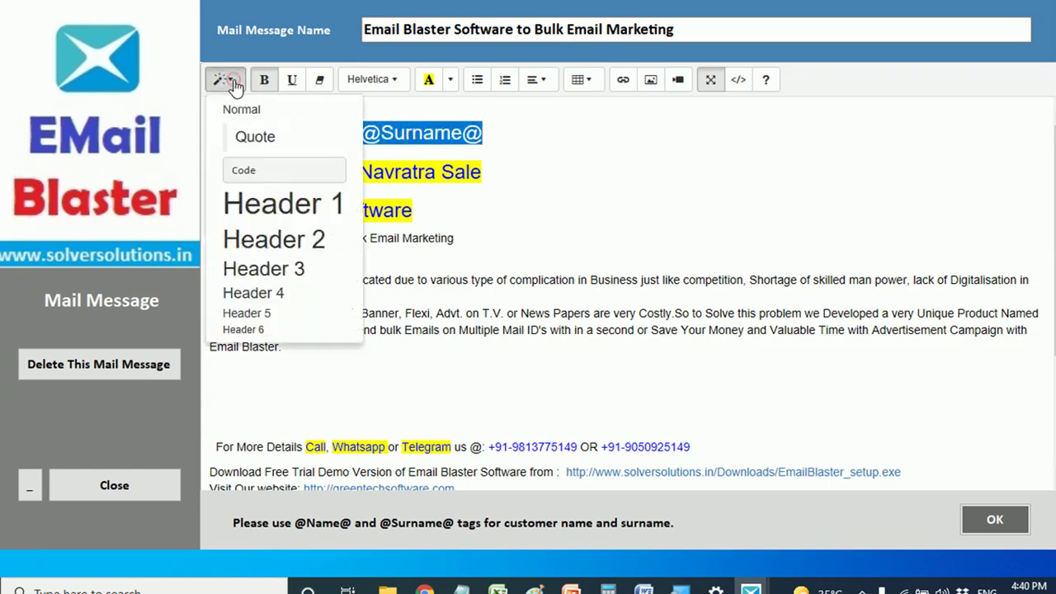
{"action": "left_click", "coordinate": [272, 243]}
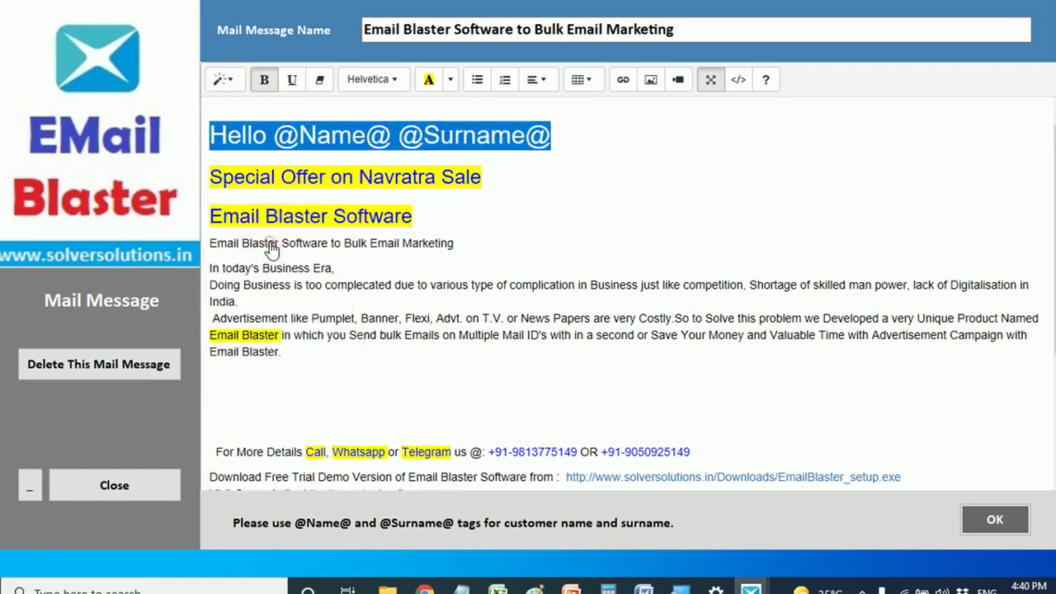
{"action": "left_click", "coordinate": [559, 144]}
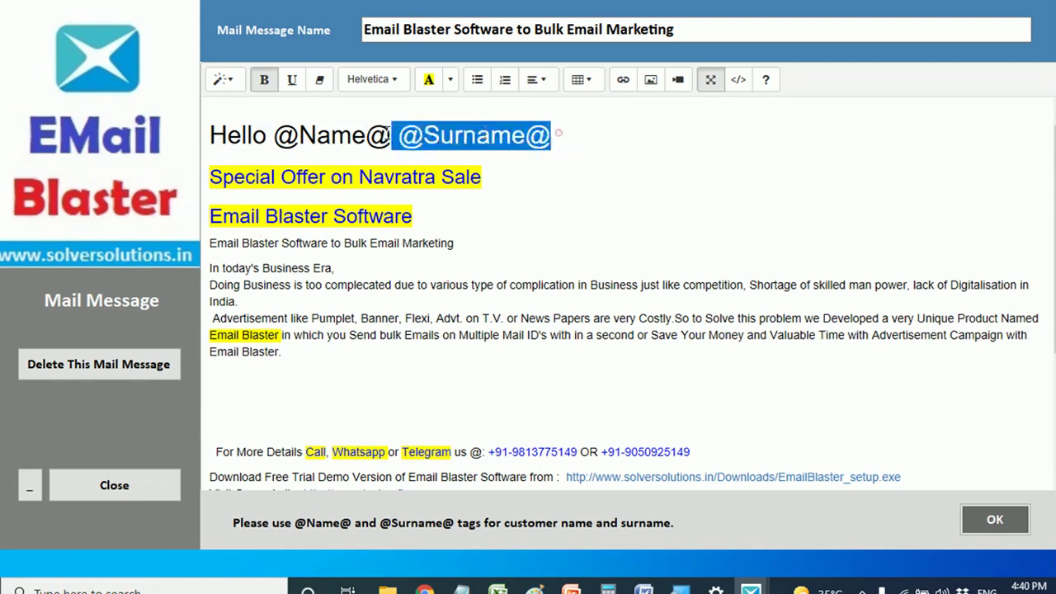
{"action": "triple_click", "coordinate": [566, 132]}
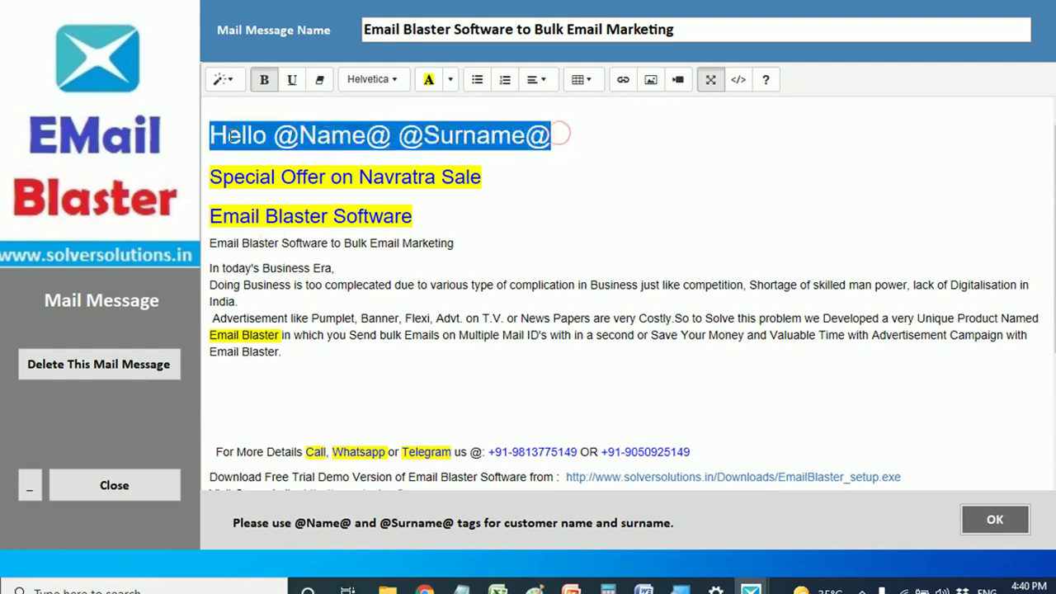
{"action": "left_click", "coordinate": [396, 80]}
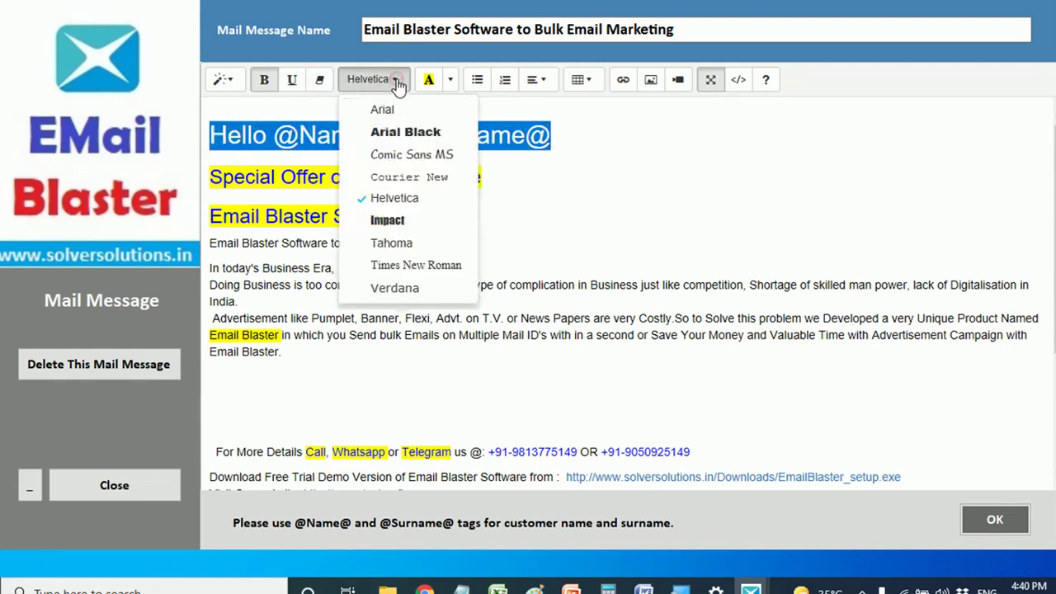
{"action": "left_click", "coordinate": [656, 142]}
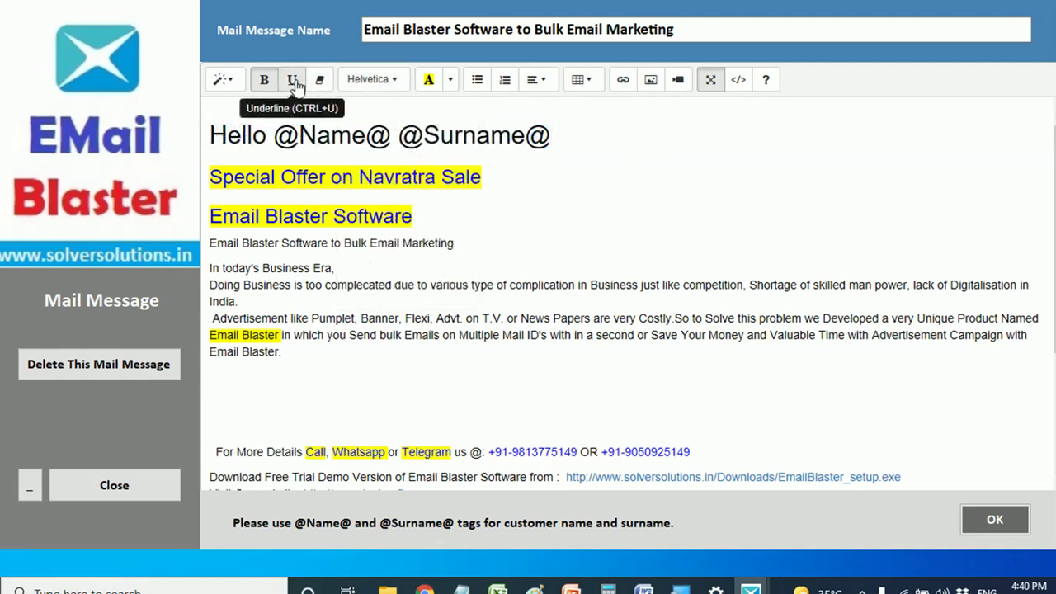
{"action": "left_click", "coordinate": [262, 81]}
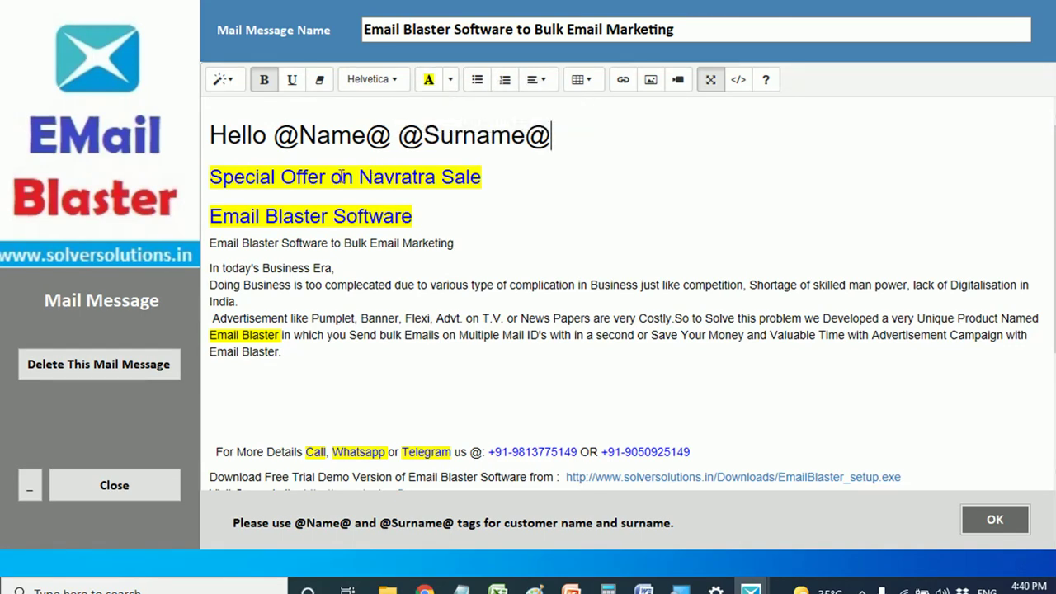
- Give the 'Special Offer on Navratra Sale' line a red background
{"action": "left_click", "coordinate": [342, 176]}
{"action": "left_click_drag", "start_coordinate": [487, 179], "coordinate": [226, 177]}
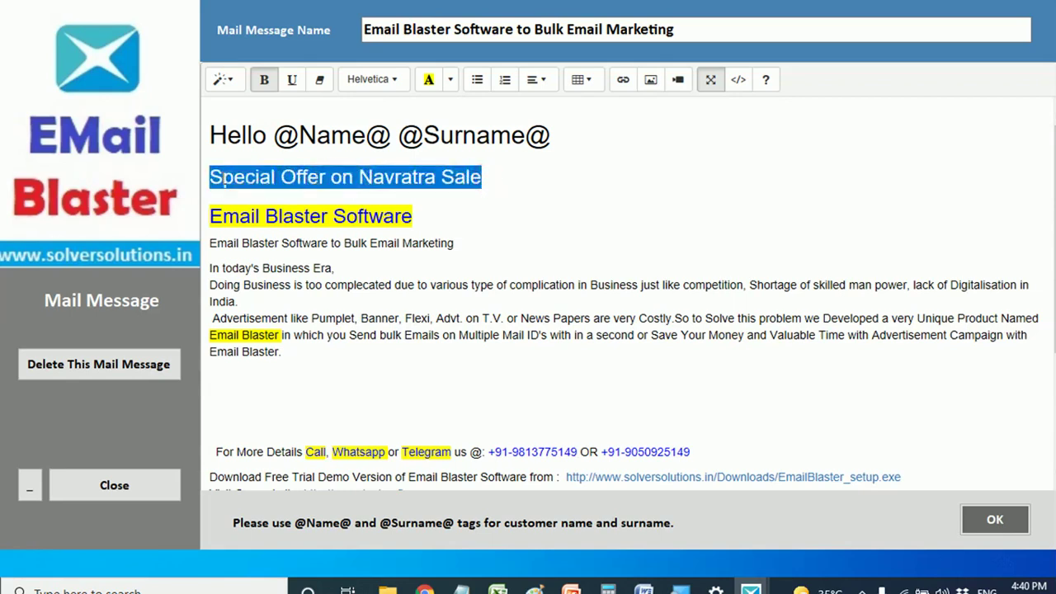
{"action": "left_click", "coordinate": [449, 79]}
{"action": "left_click", "coordinate": [429, 162]}
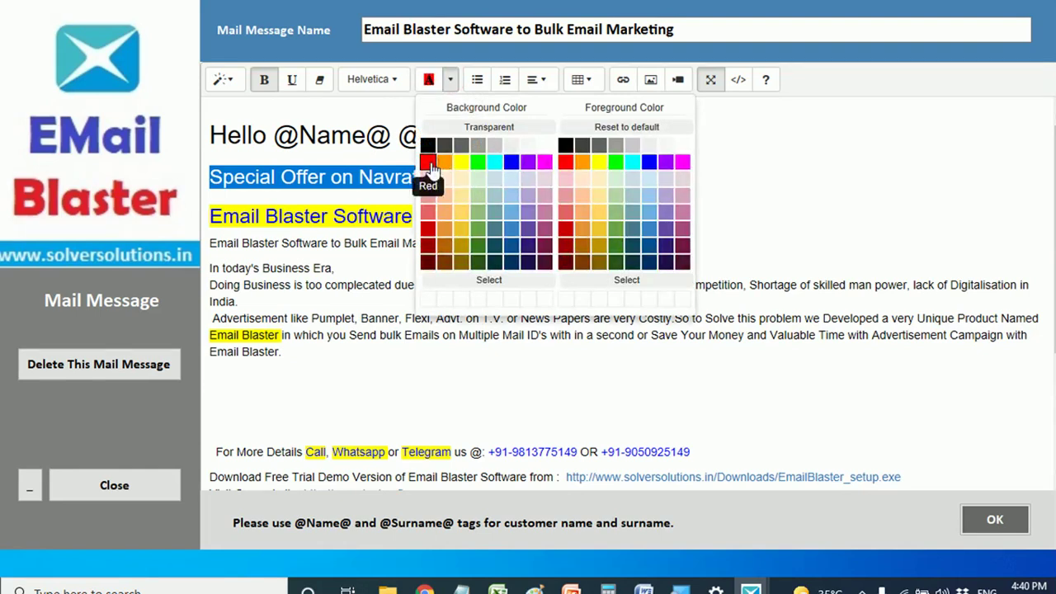
{"action": "left_click", "coordinate": [788, 162]}
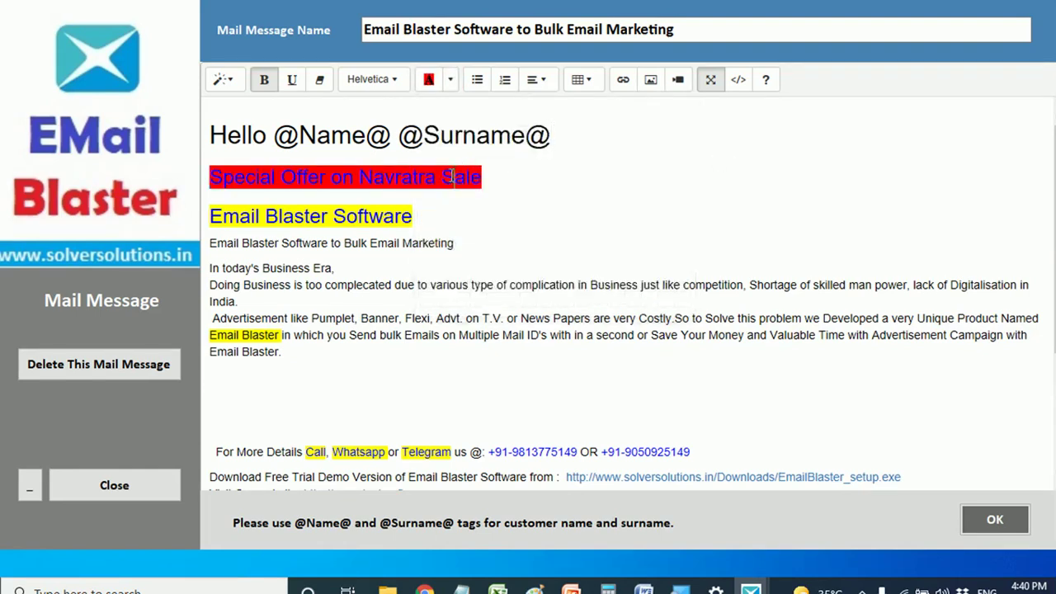
- Make the offer line's text yellow and review the result
{"action": "left_click_drag", "start_coordinate": [485, 175], "coordinate": [231, 189]}
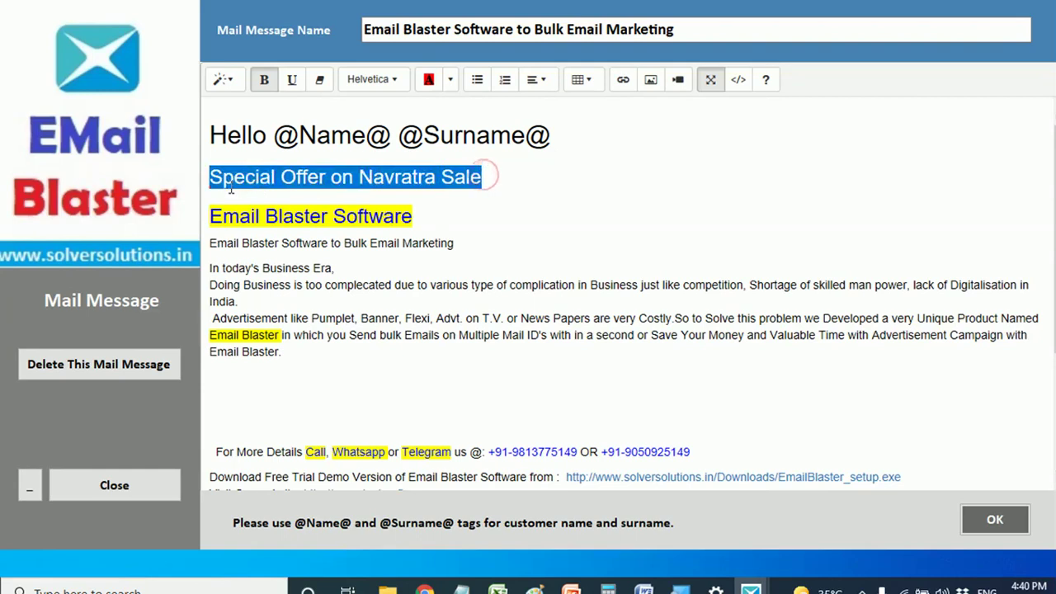
{"action": "left_click", "coordinate": [449, 79]}
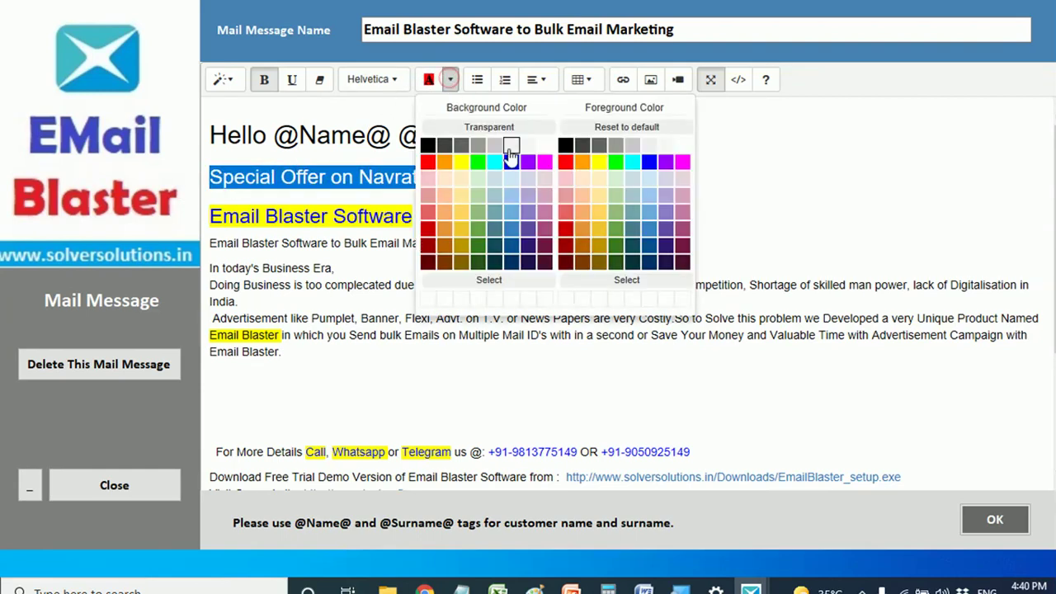
{"action": "left_click", "coordinate": [599, 164]}
{"action": "left_click", "coordinate": [853, 158]}
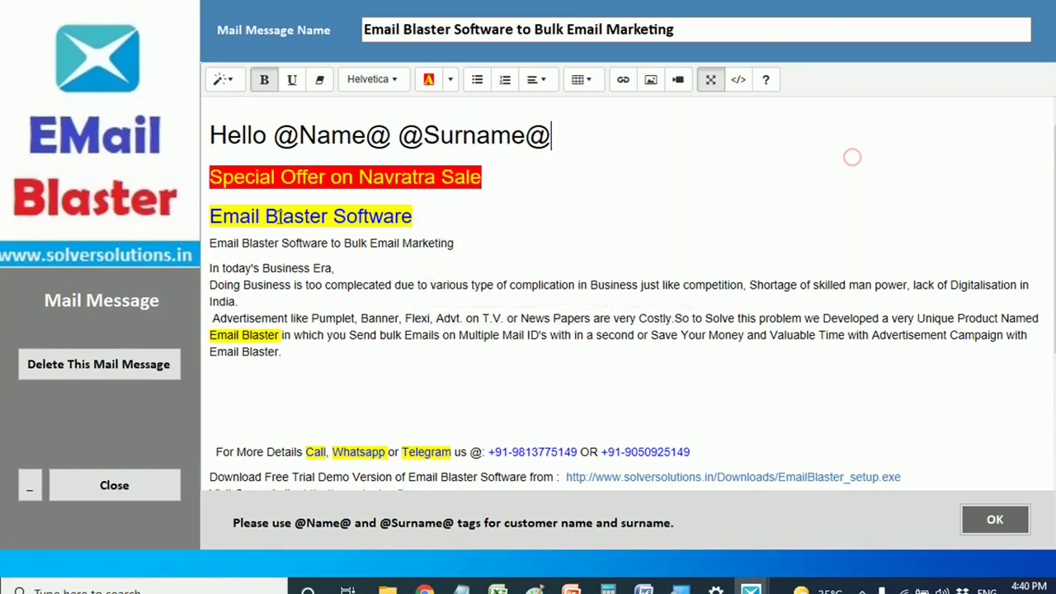
{"action": "left_click_drag", "start_coordinate": [486, 177], "coordinate": [261, 177]}
{"action": "left_click", "coordinate": [520, 174]}
{"action": "left_click_drag", "start_coordinate": [212, 241], "coordinate": [239, 302]}
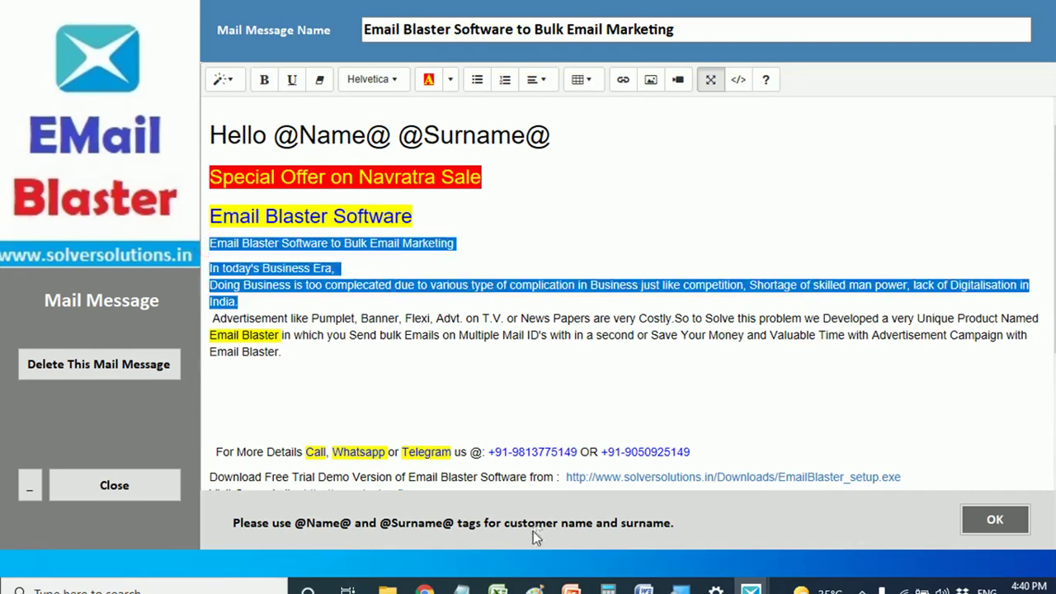
{"action": "mouse_move", "coordinate": [460, 587]}
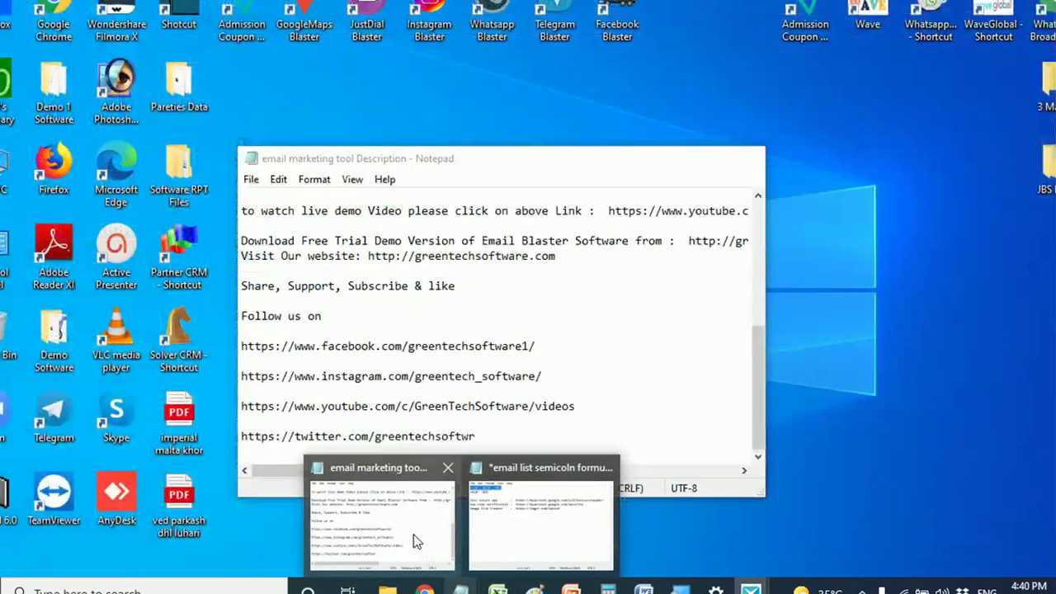
{"action": "left_click", "coordinate": [416, 542]}
{"action": "scroll", "coordinate": [349, 314], "scroll_direction": "up", "scroll_amount": 8}
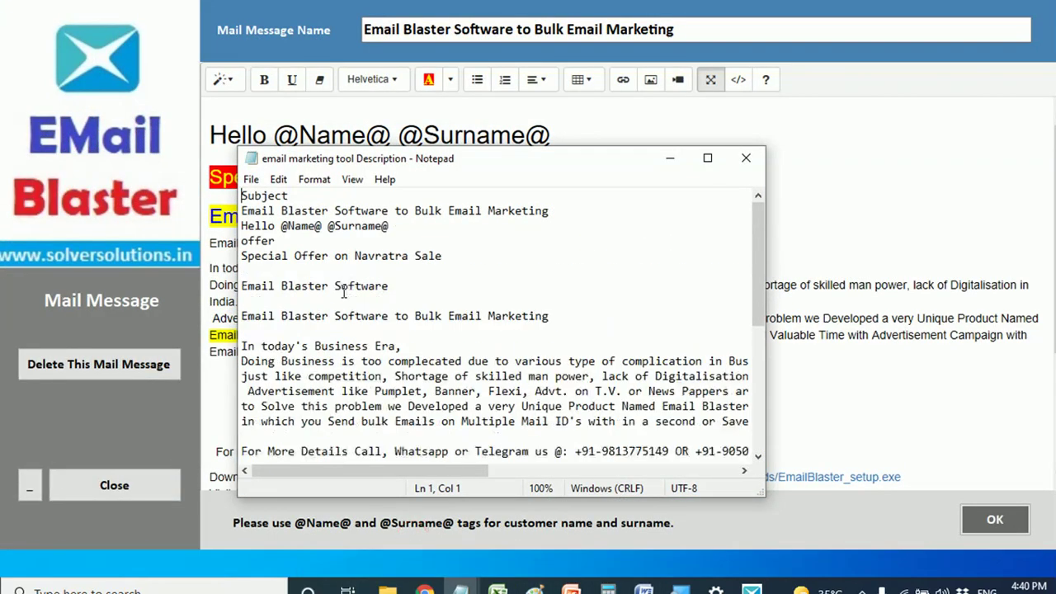
{"action": "left_click_drag", "start_coordinate": [240, 195], "coordinate": [694, 441]}
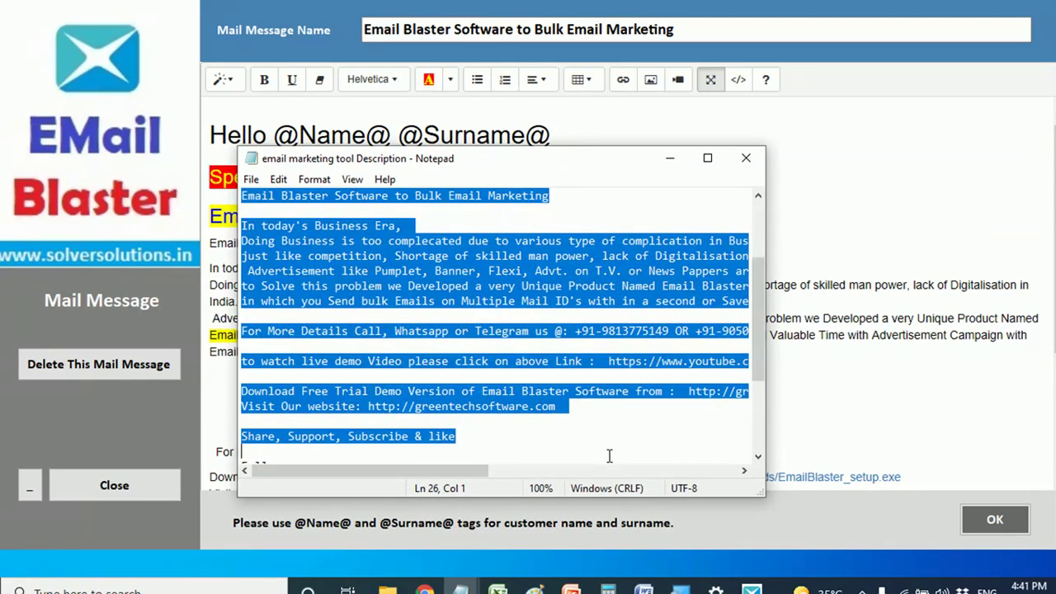
{"action": "left_click", "coordinate": [669, 157]}
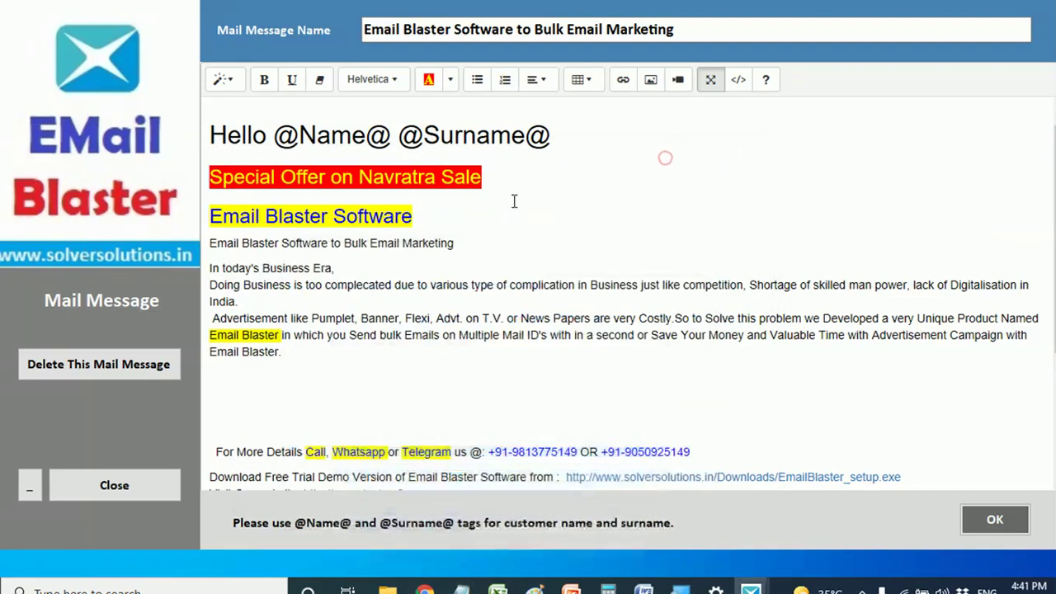
{"action": "right_click", "coordinate": [702, 1]}
{"action": "left_click", "coordinate": [738, 24]}
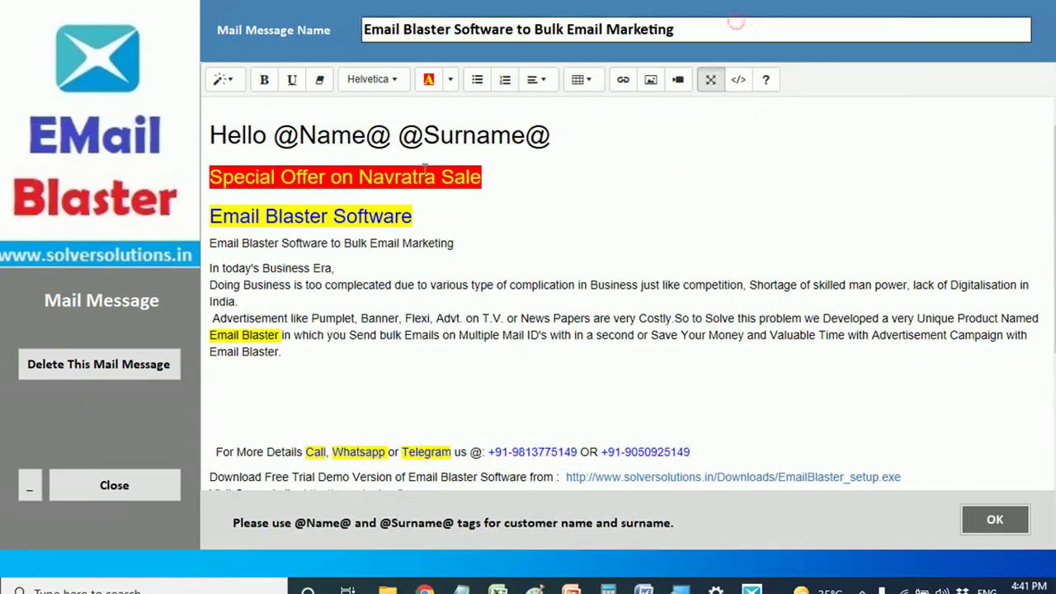
{"action": "scroll", "coordinate": [371, 353], "scroll_direction": "down", "scroll_amount": 3}
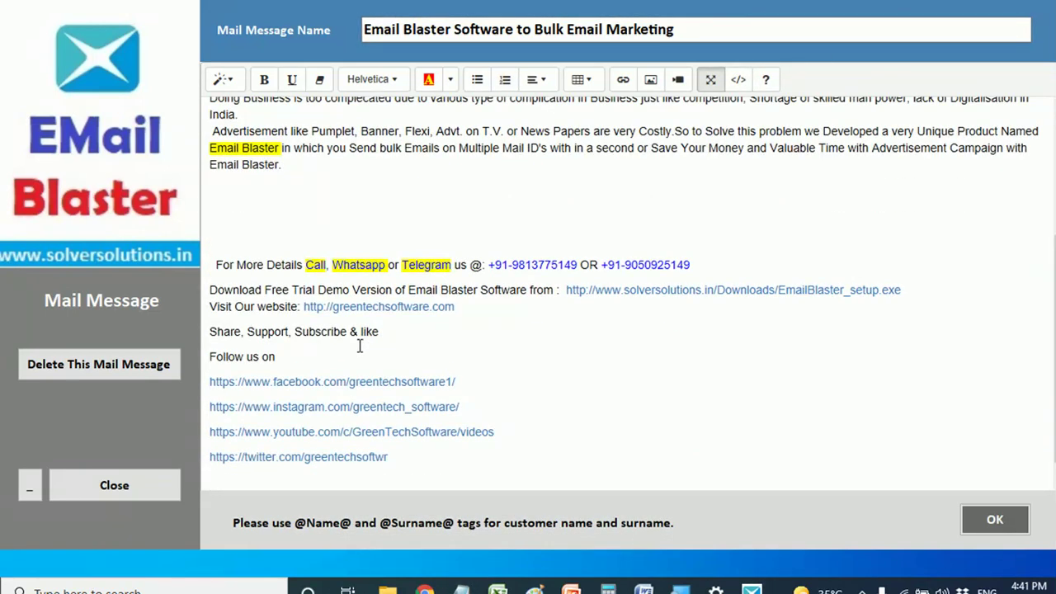
{"action": "scroll", "coordinate": [337, 232], "scroll_direction": "up", "scroll_amount": 3}
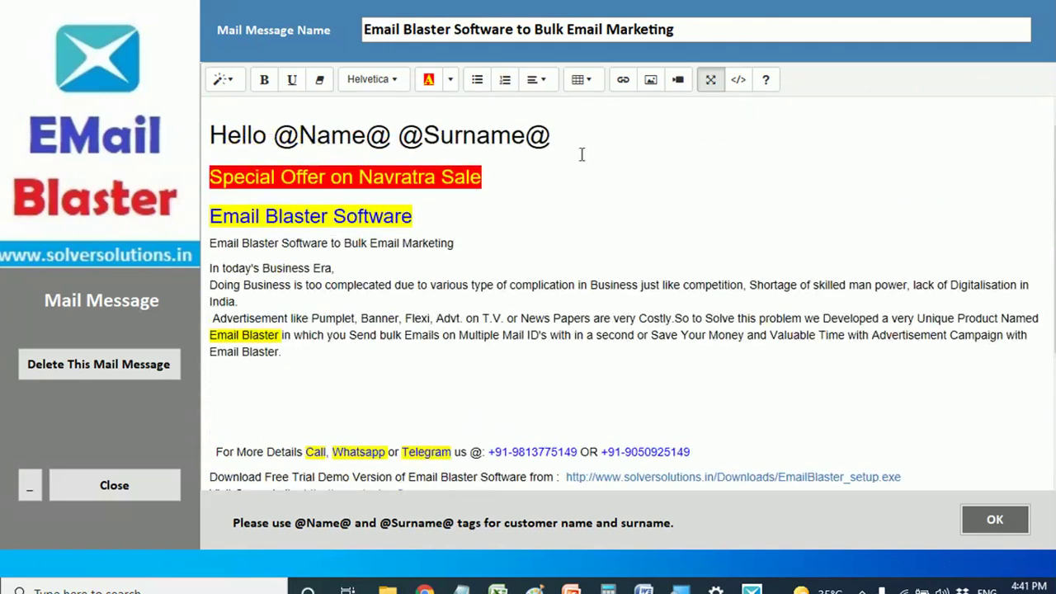
- Open and cancel the image insertion dialog, then minimize the message editor
{"action": "left_click", "coordinate": [651, 83]}
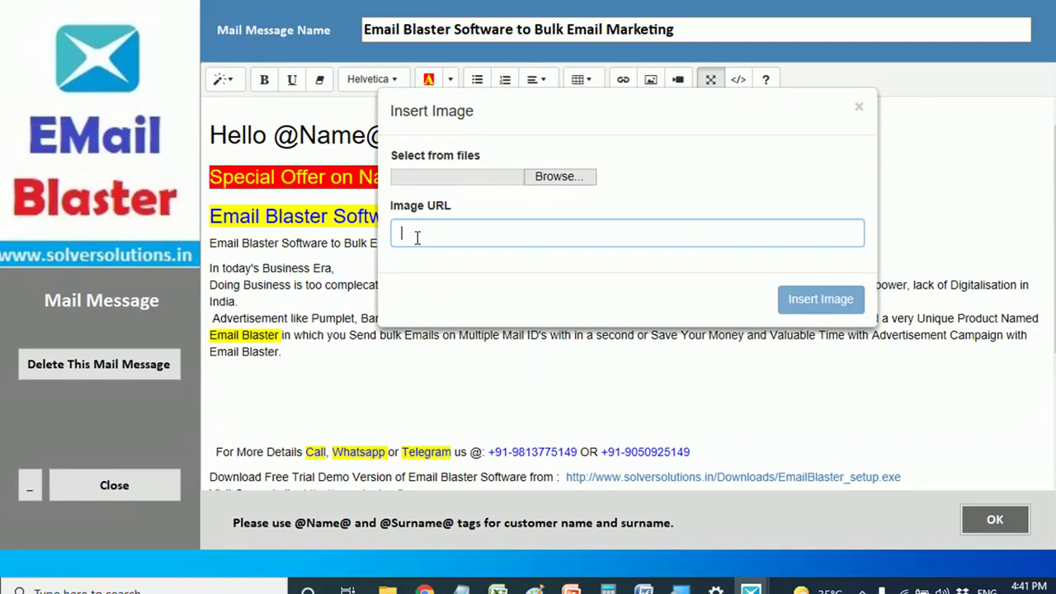
{"action": "left_click", "coordinate": [860, 108]}
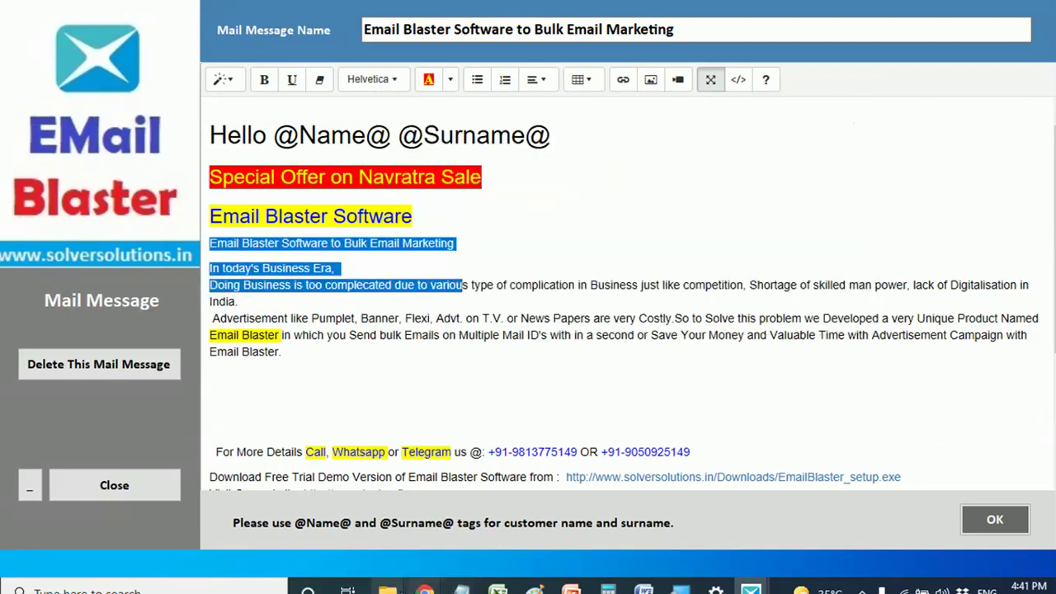
{"action": "mouse_move", "coordinate": [387, 588]}
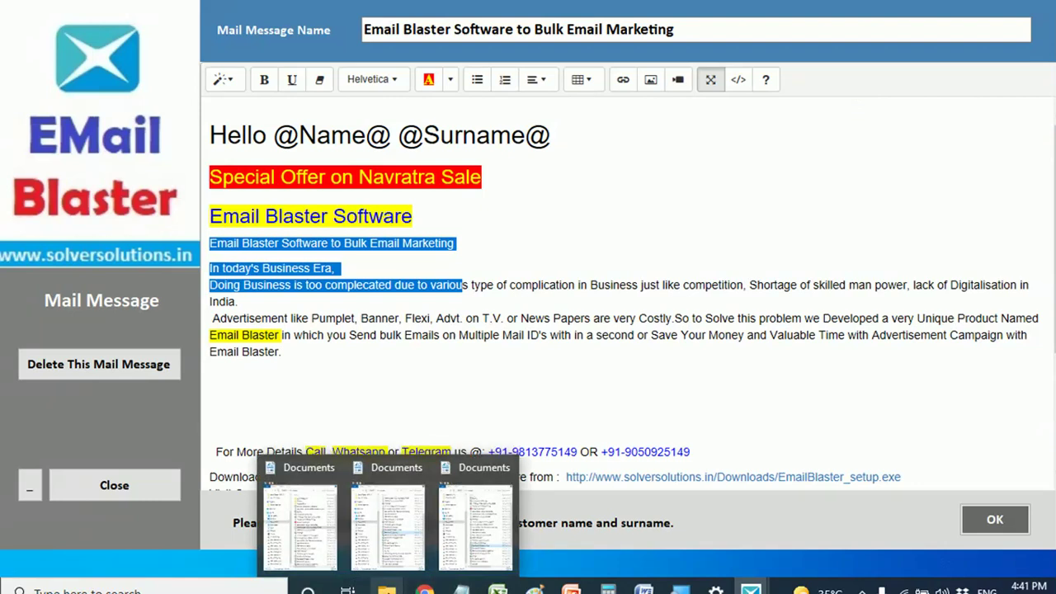
{"action": "left_click", "coordinate": [26, 486]}
- Restore the message editor, save it with OK, and close the Mail Messages list
{"action": "left_click", "coordinate": [50, 467]}
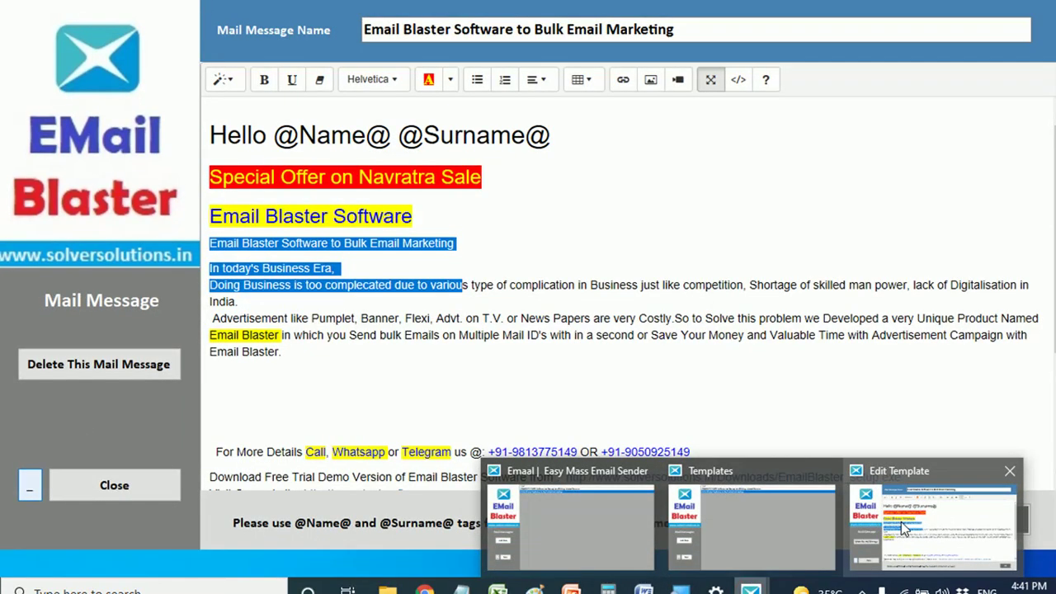
{"action": "left_click", "coordinate": [900, 521]}
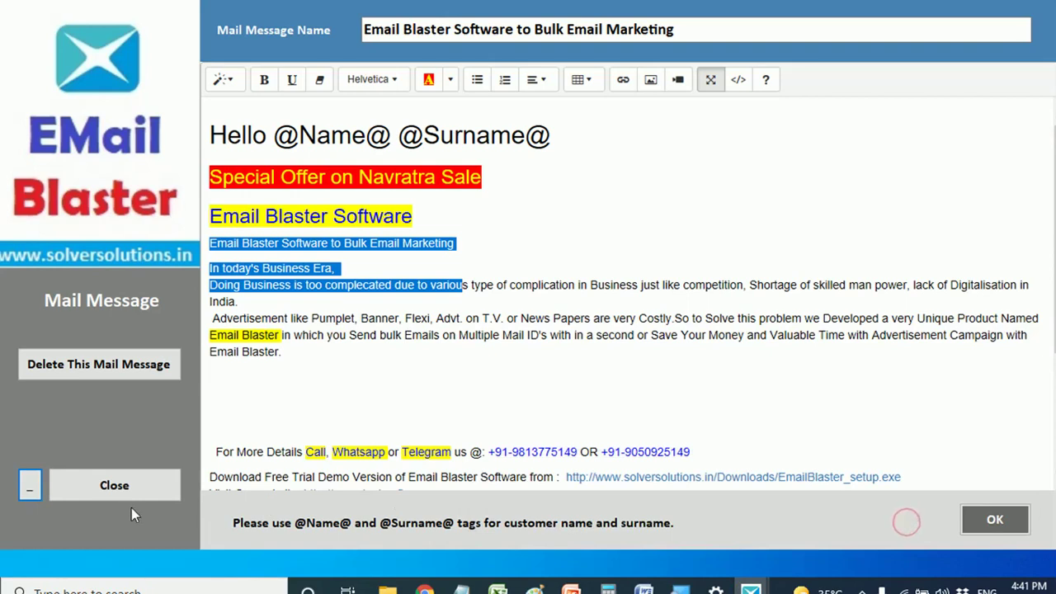
{"action": "left_click", "coordinate": [988, 521]}
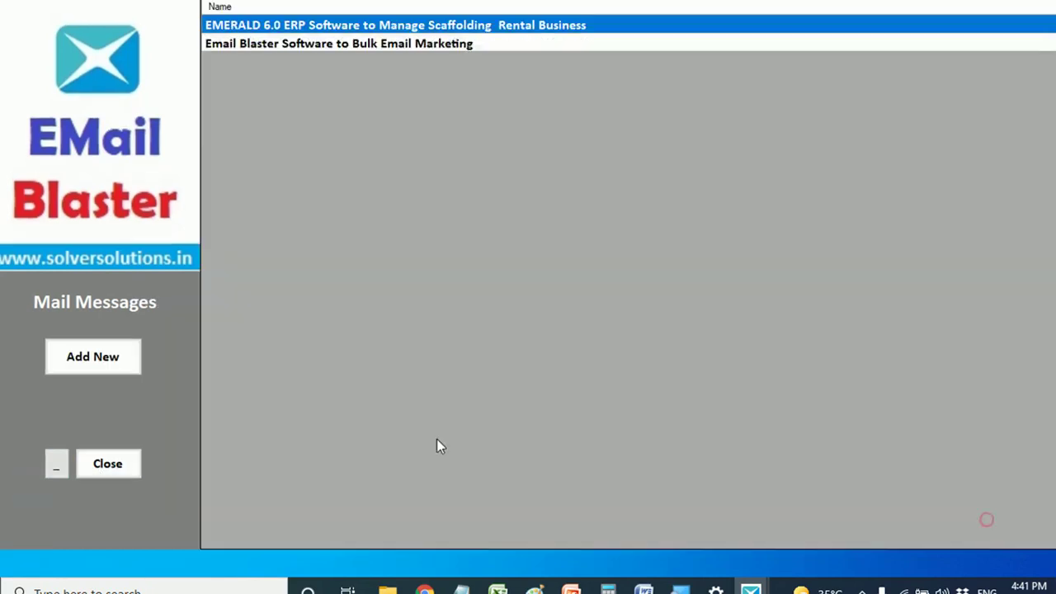
{"action": "left_click", "coordinate": [104, 464]}
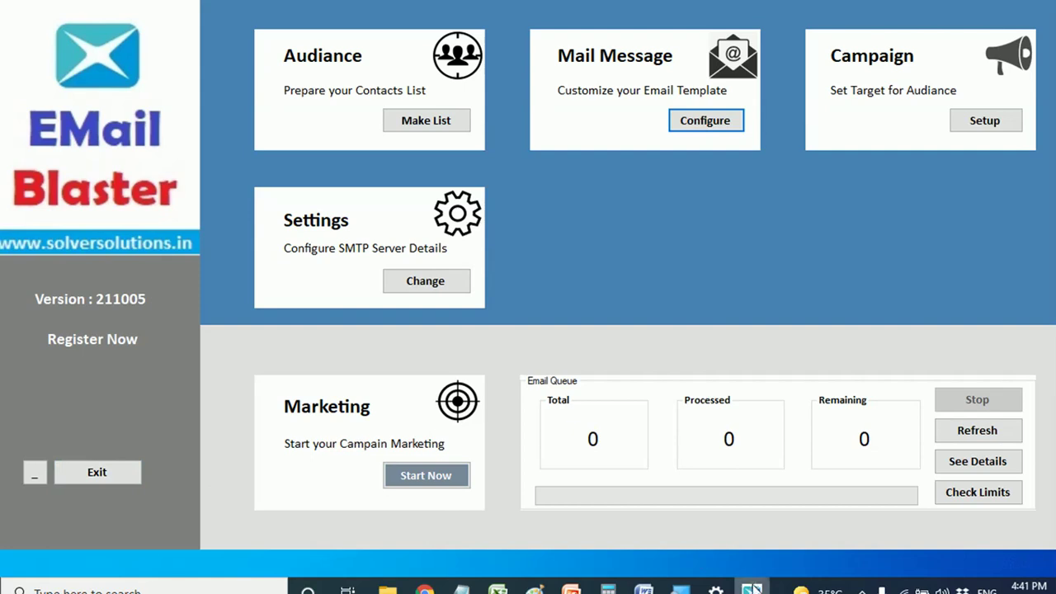
- Bring up Chrome on the Imgur upload page, dismissing the Google sign-in popup
{"action": "left_click", "coordinate": [34, 472]}
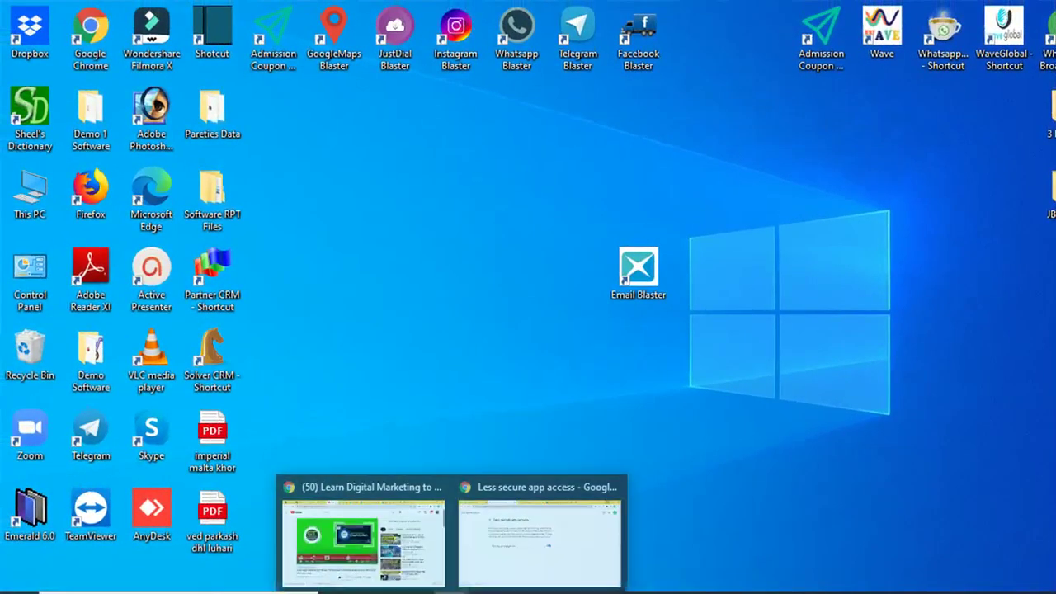
{"action": "left_click", "coordinate": [514, 556]}
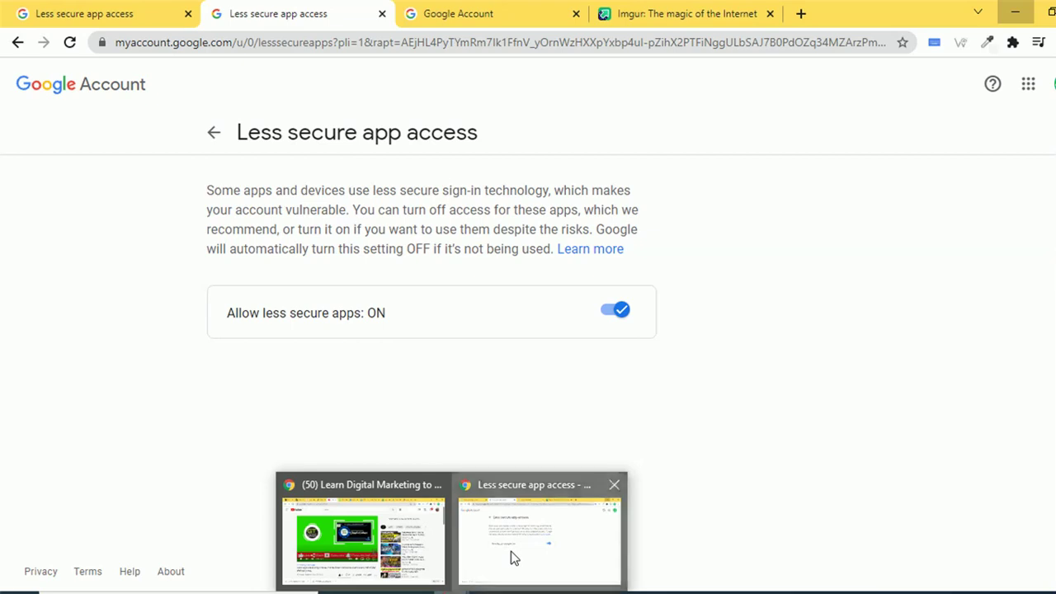
{"action": "left_click", "coordinate": [645, 18]}
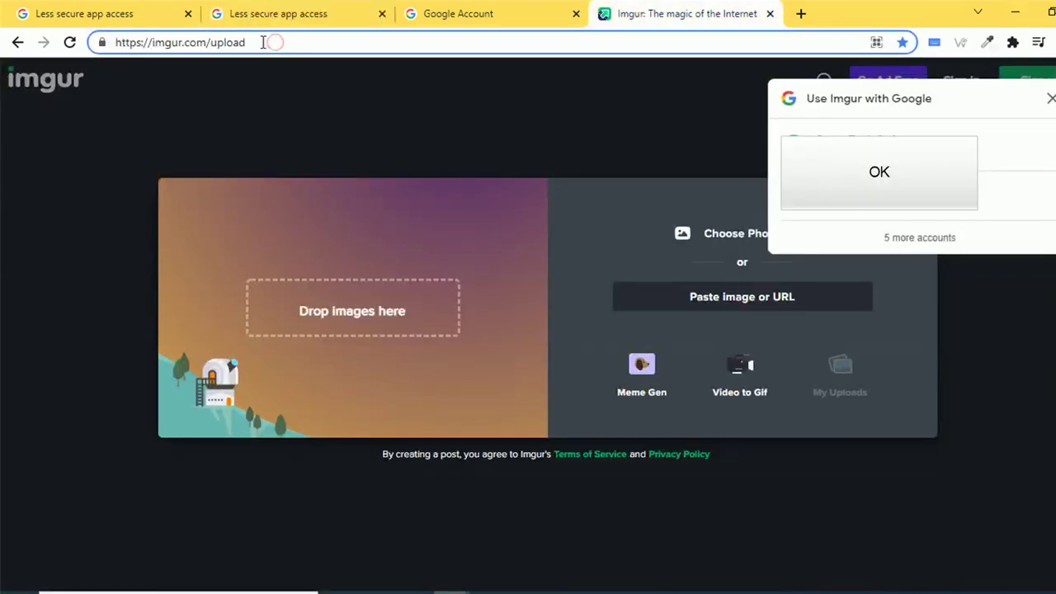
{"action": "triple_click", "coordinate": [260, 41]}
{"action": "left_click", "coordinate": [253, 43]}
{"action": "left_click", "coordinate": [1050, 99]}
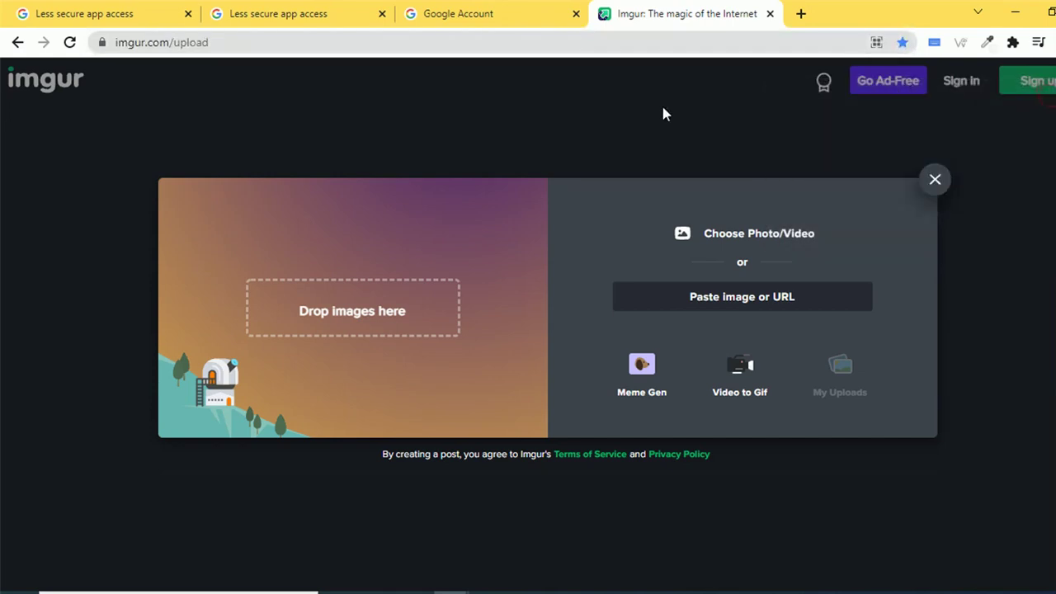
{"action": "left_click", "coordinate": [1049, 11]}
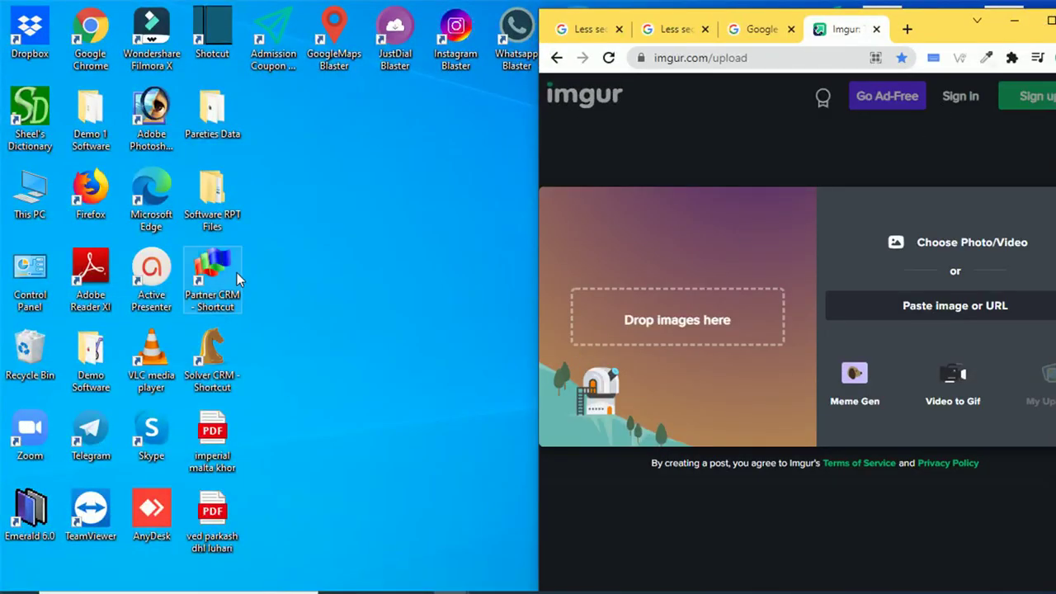
- Drag Email-Marketing from Downloads > Bulk Email Marketing Images onto Imgur's drop area
{"action": "double_click", "coordinate": [30, 202]}
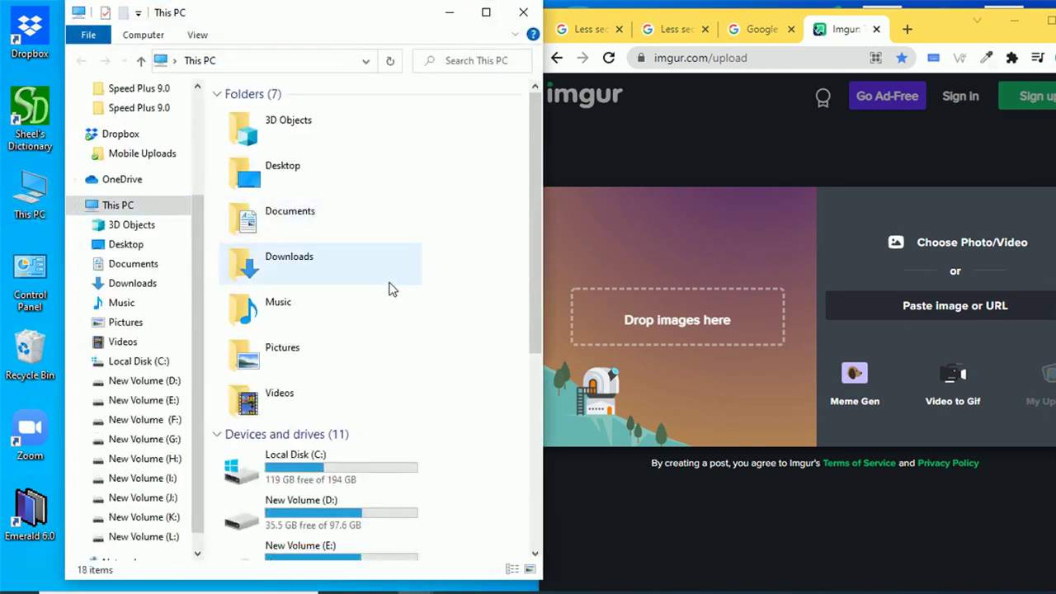
{"action": "double_click", "coordinate": [388, 288]}
{"action": "double_click", "coordinate": [285, 206]}
{"action": "scroll", "coordinate": [326, 195], "scroll_direction": "down", "scroll_amount": 10}
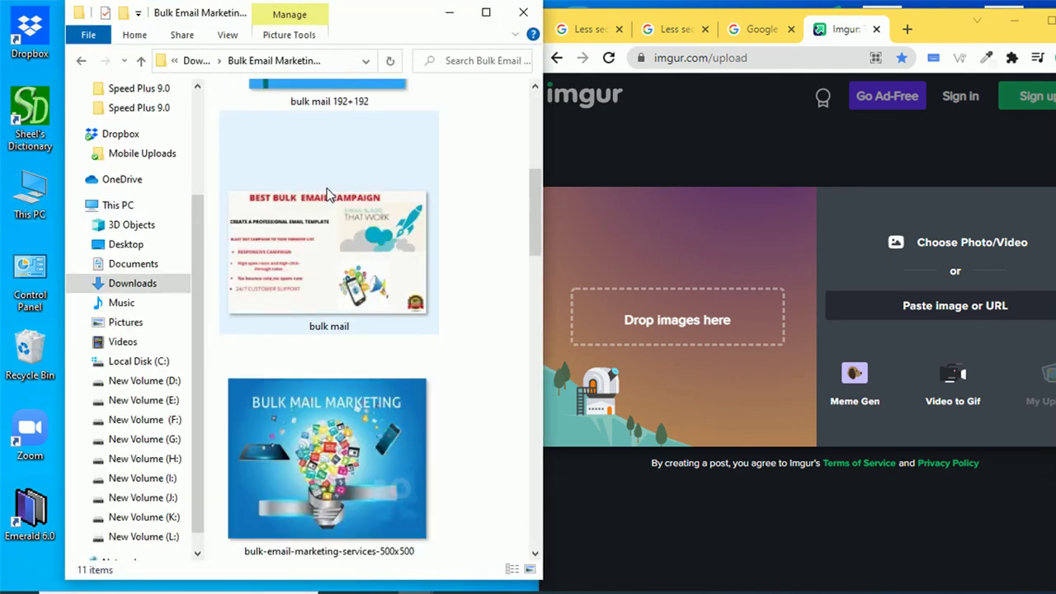
{"action": "scroll", "coordinate": [328, 202], "scroll_direction": "down", "scroll_amount": 6}
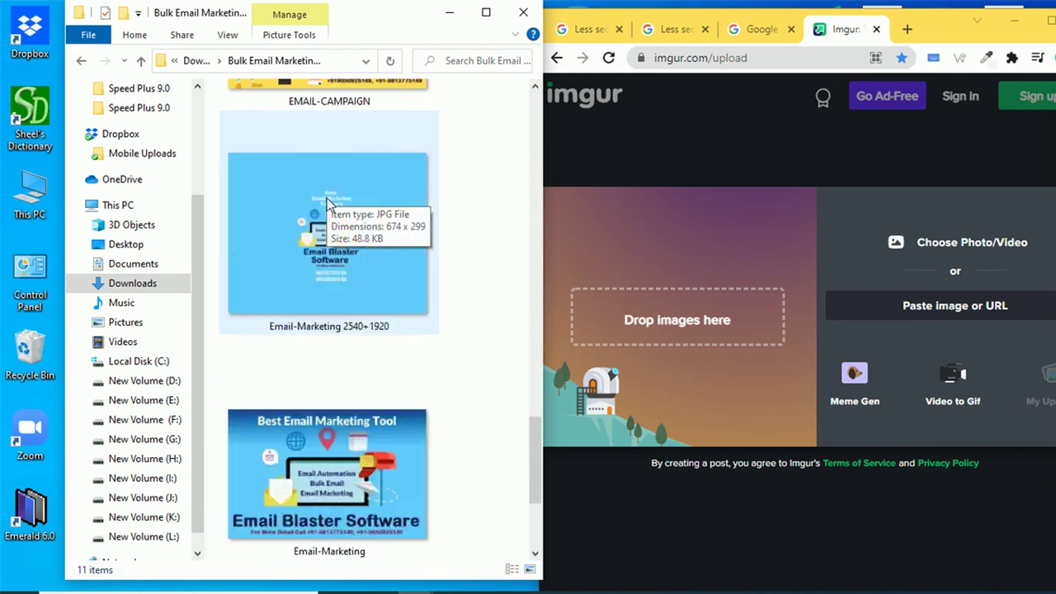
{"action": "left_click", "coordinate": [322, 266]}
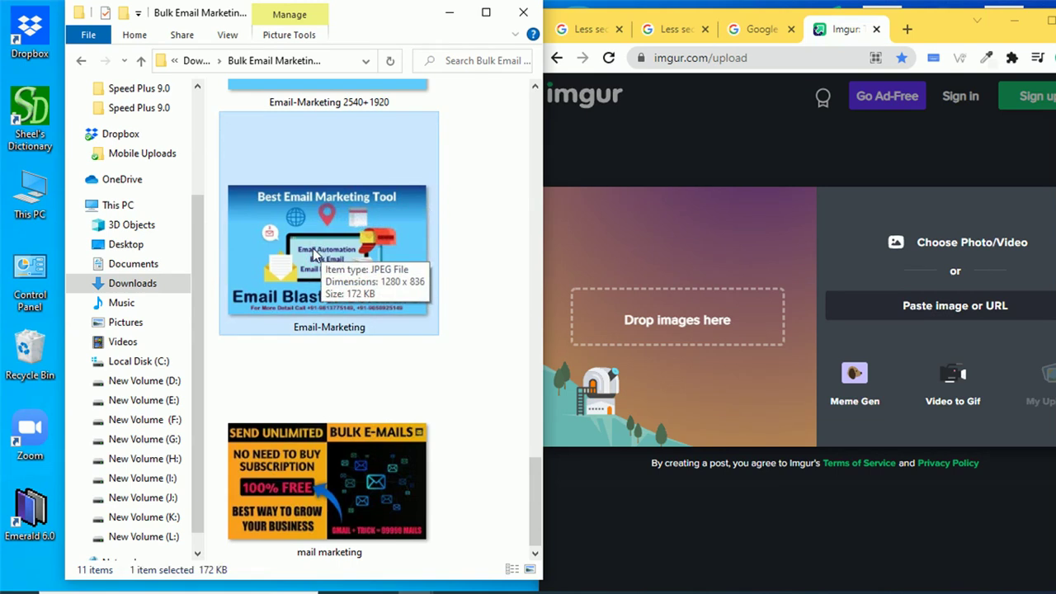
{"action": "left_click_drag", "start_coordinate": [310, 250], "coordinate": [659, 330]}
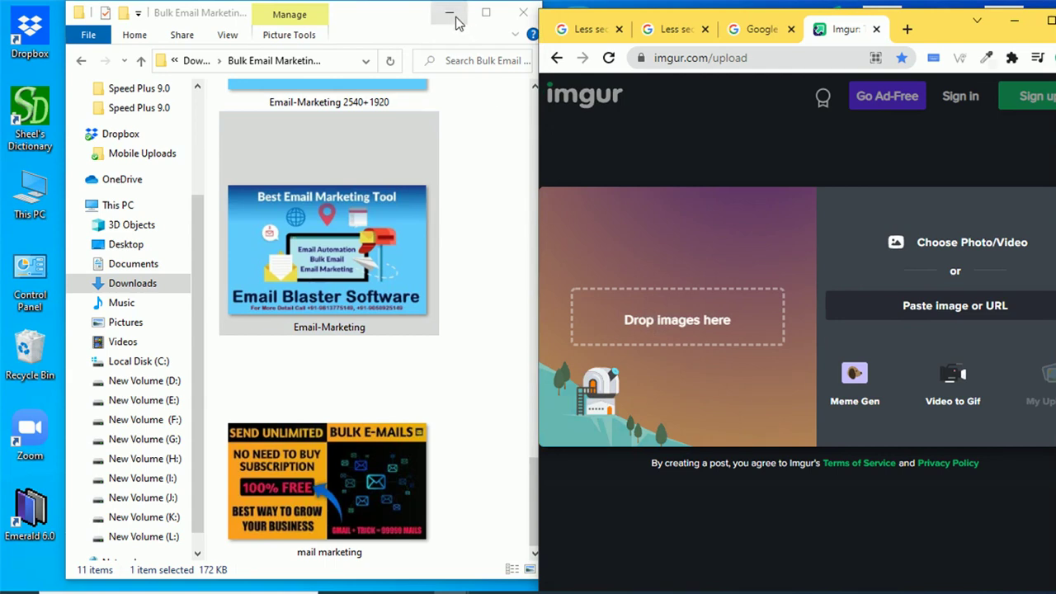
{"action": "left_click", "coordinate": [447, 12]}
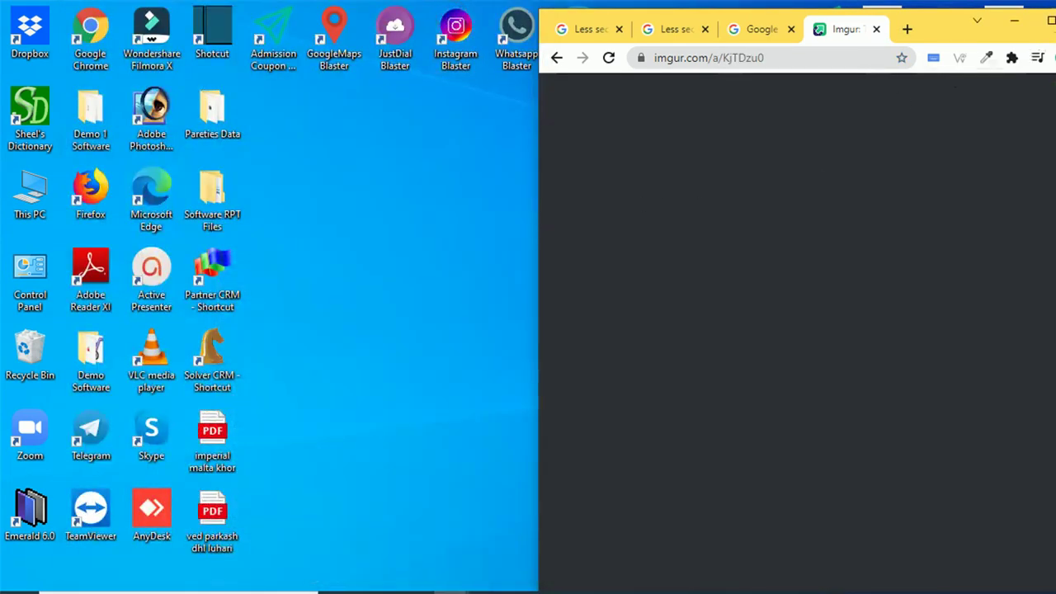
- Copy the uploaded Email-Marketing banner's image address, then minimize Chrome
{"action": "left_click", "coordinate": [1051, 23]}
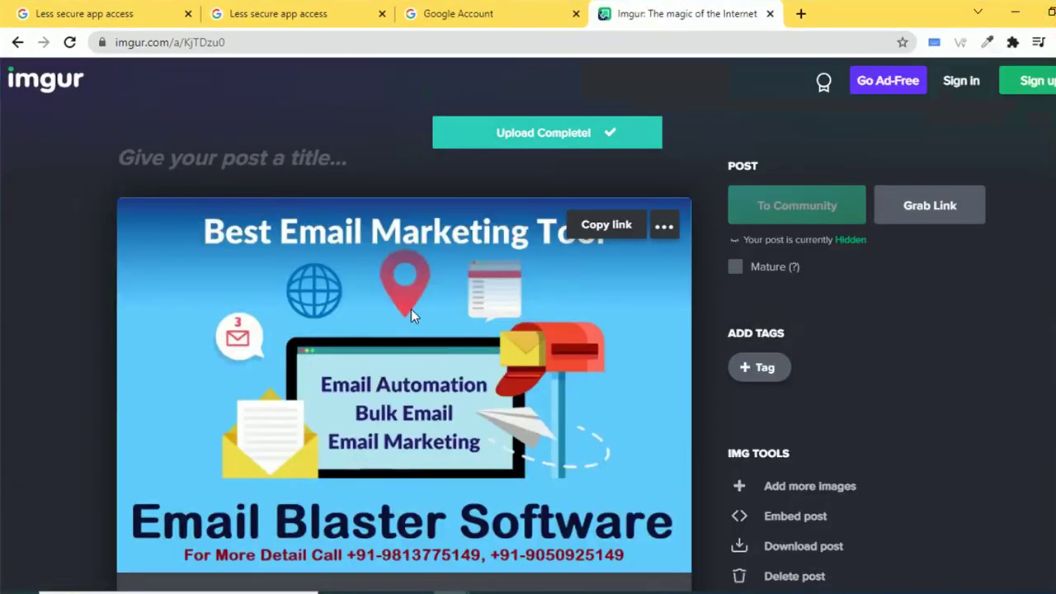
{"action": "scroll", "coordinate": [411, 308], "scroll_direction": "down", "scroll_amount": 2}
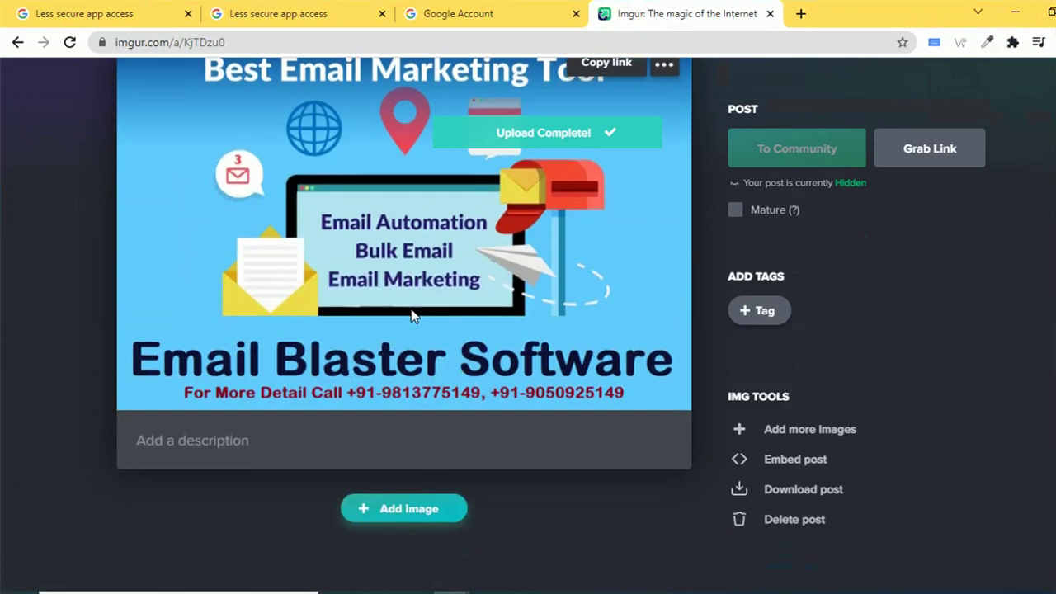
{"action": "right_click", "coordinate": [422, 258]}
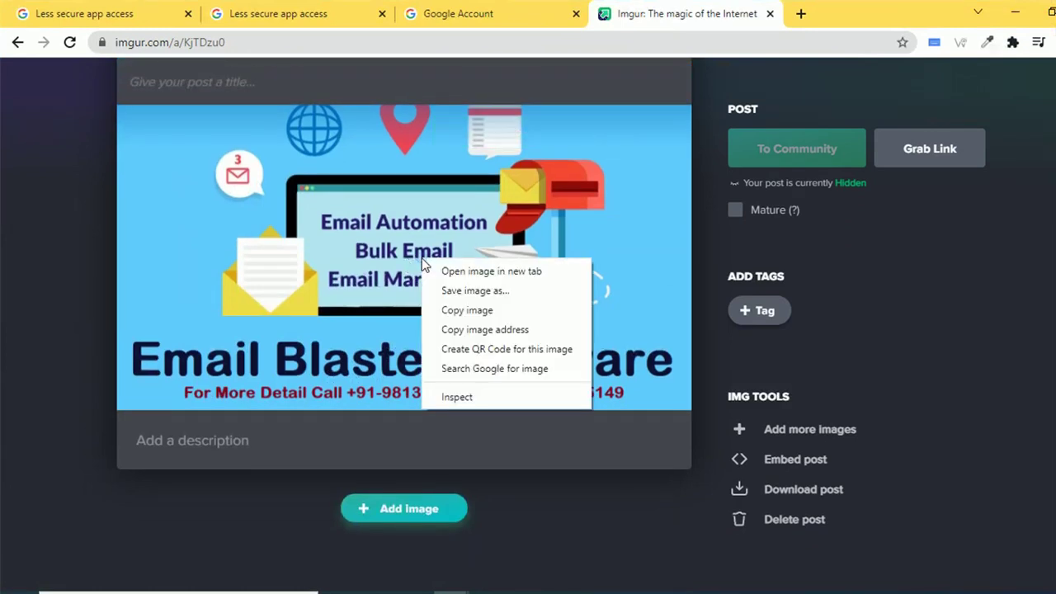
{"action": "left_click", "coordinate": [484, 330]}
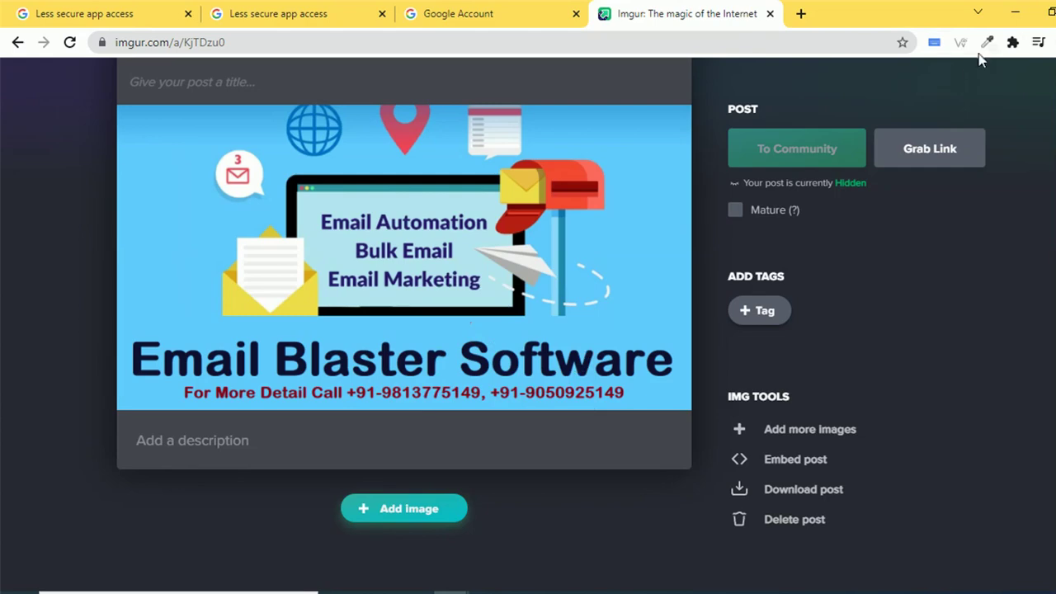
{"action": "left_click", "coordinate": [1015, 16]}
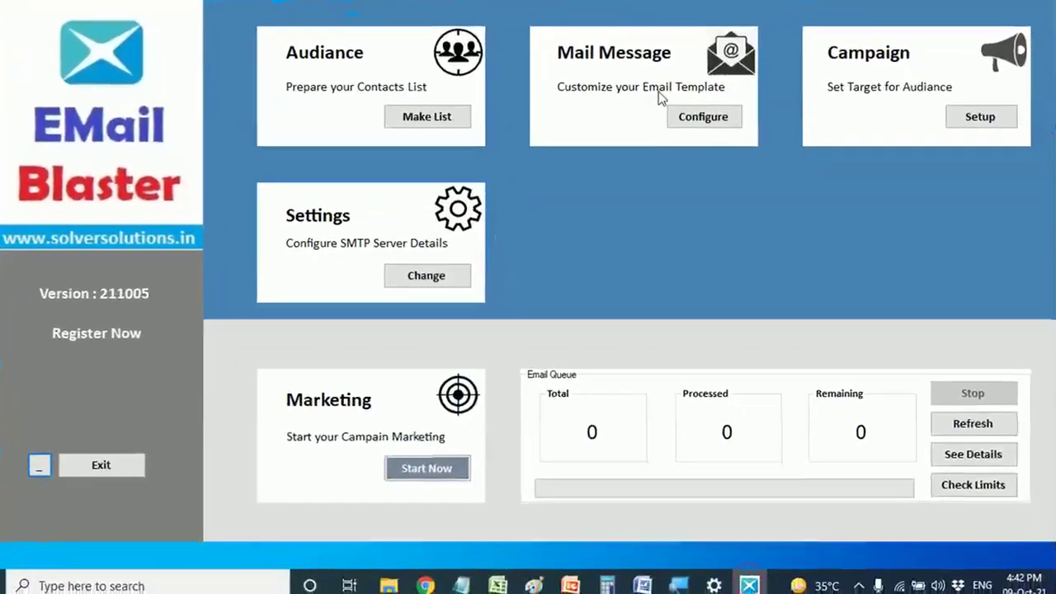
- Open the Email Blaster Software to Bulk Email Marketing message and add an empty line
{"action": "left_click", "coordinate": [714, 115]}
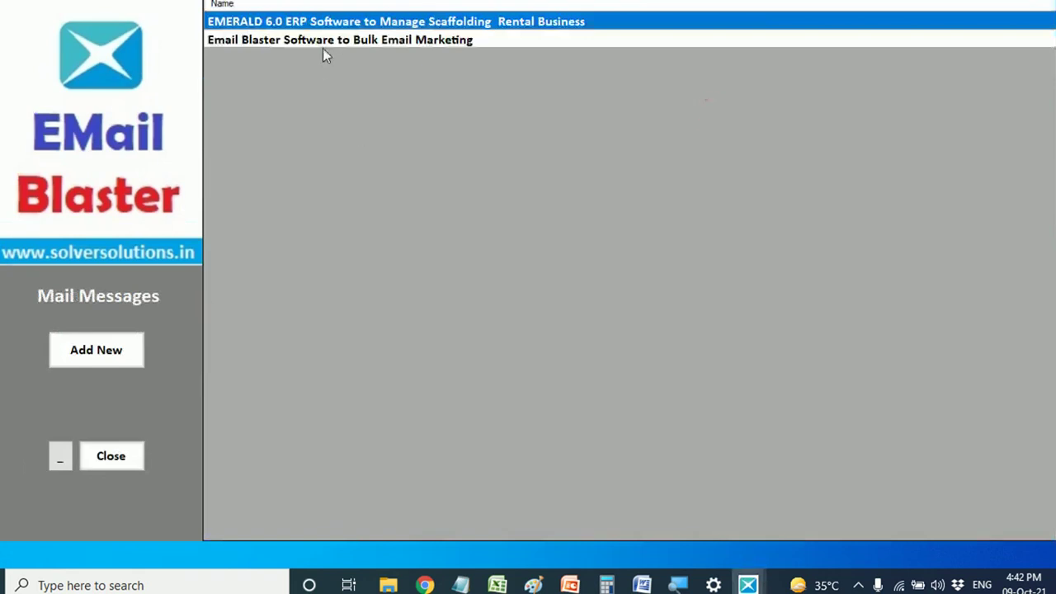
{"action": "double_click", "coordinate": [322, 43]}
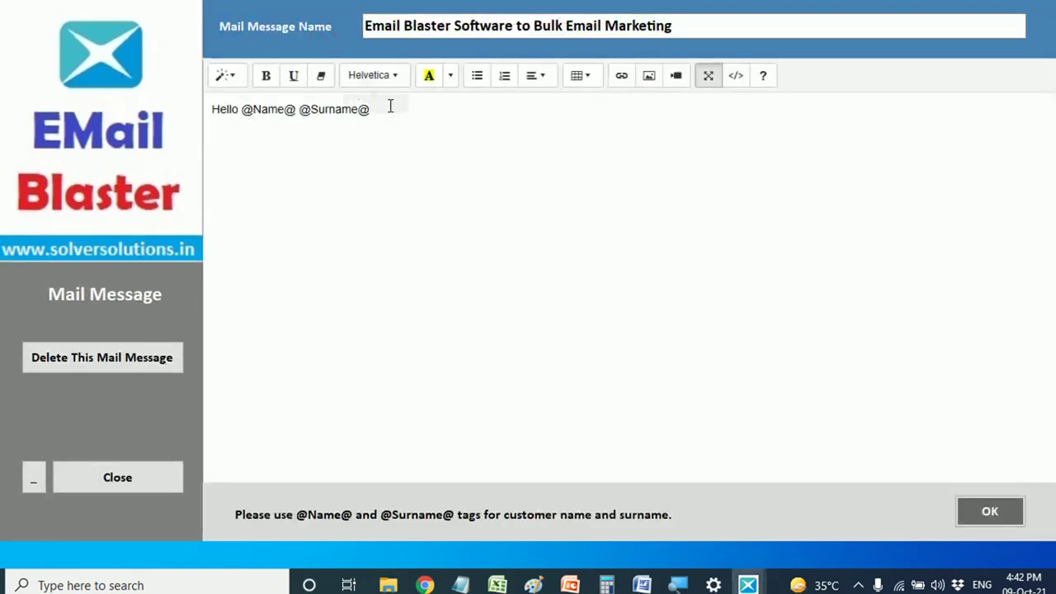
{"action": "scroll", "coordinate": [462, 252], "scroll_direction": "down", "scroll_amount": 3}
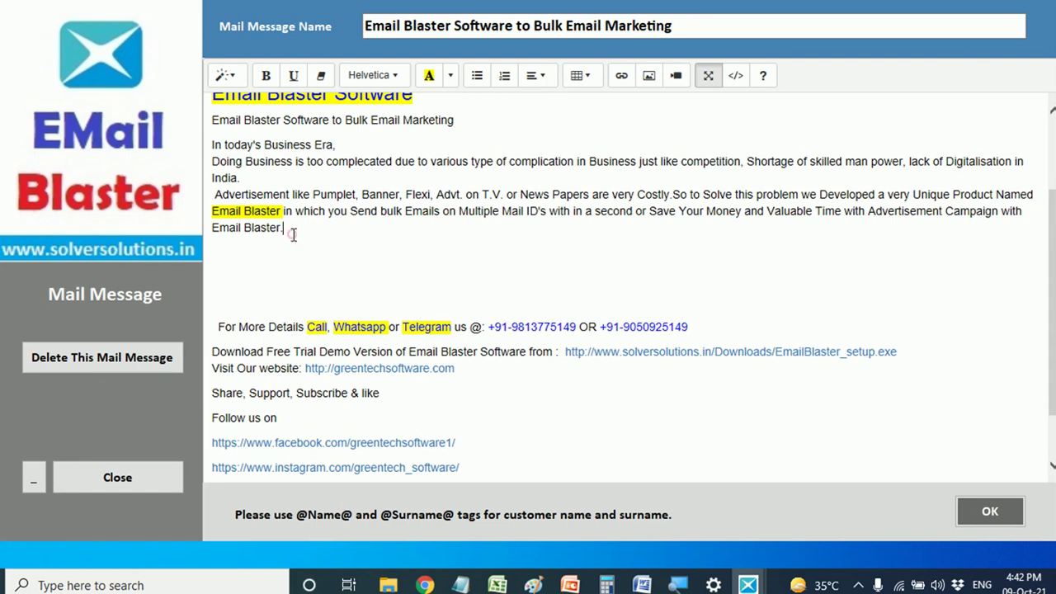
{"action": "key", "text": "Return"}
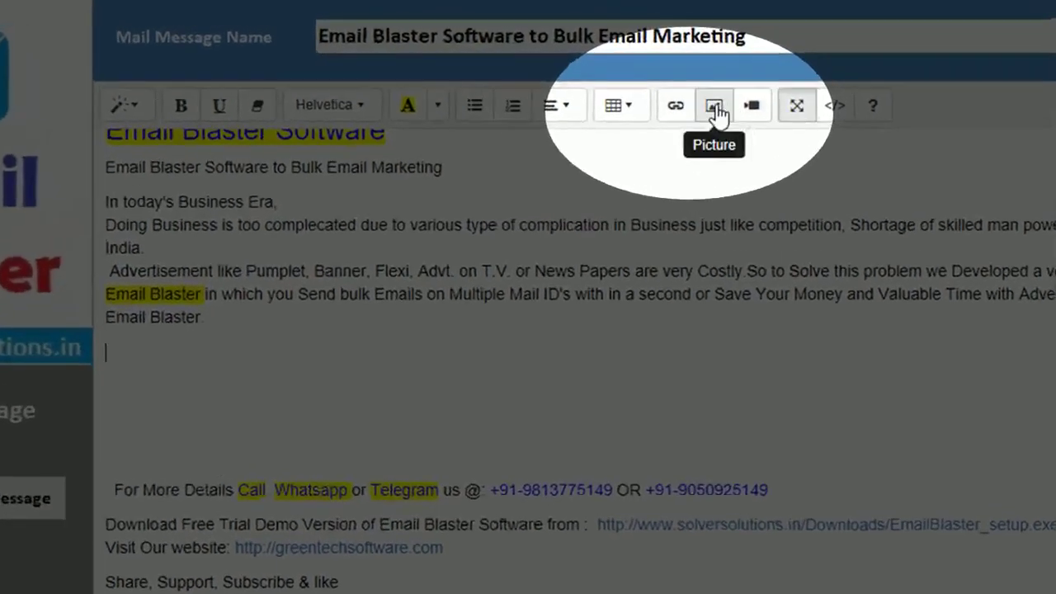
- Insert the banner image from the pasted Imgur image address
{"action": "left_click", "coordinate": [714, 107]}
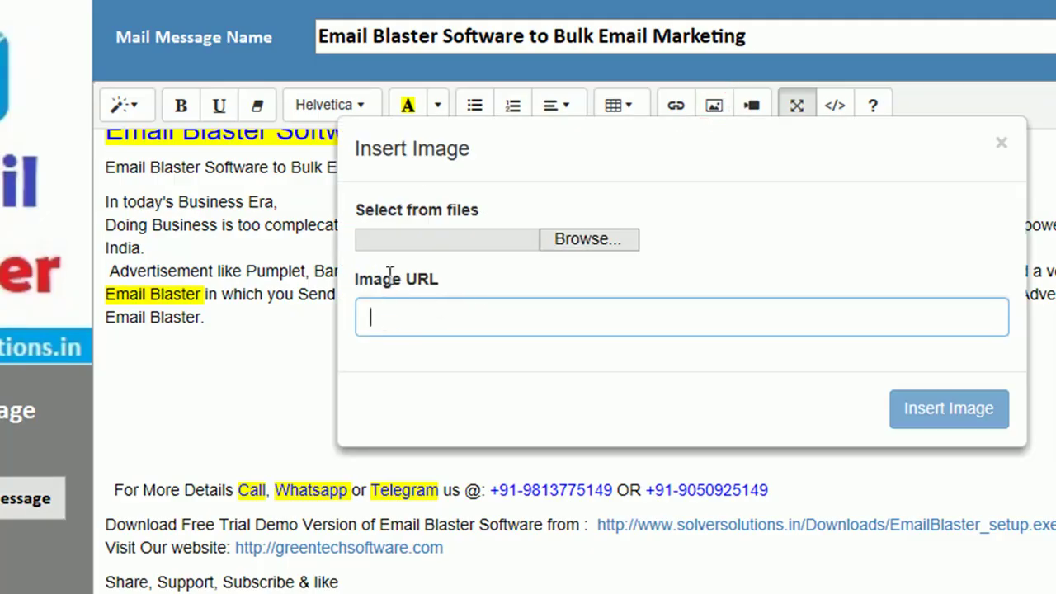
{"action": "left_click", "coordinate": [558, 245]}
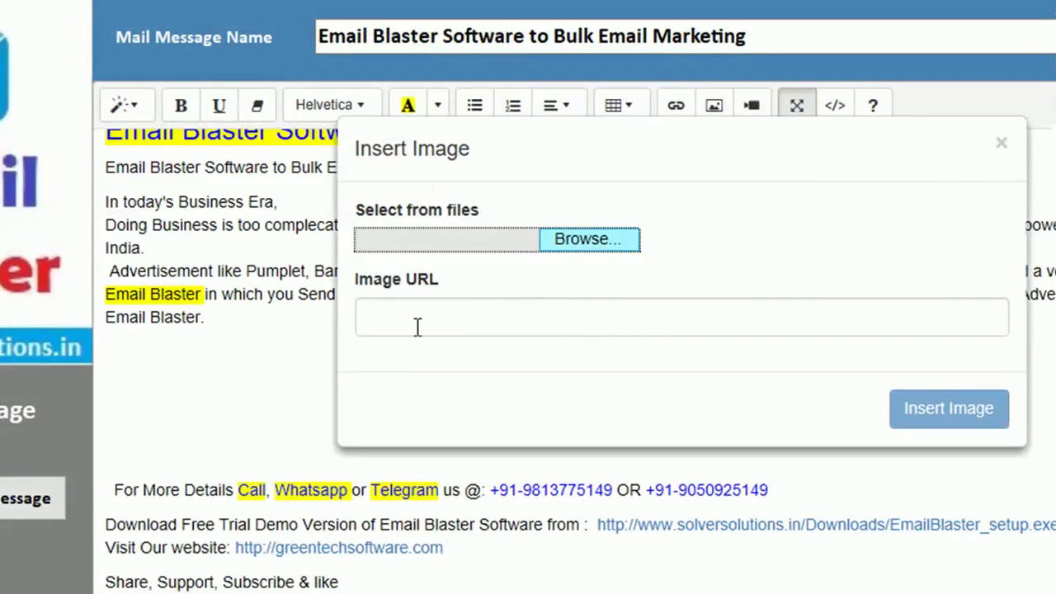
{"action": "left_click", "coordinate": [413, 322]}
{"action": "right_click", "coordinate": [415, 323]}
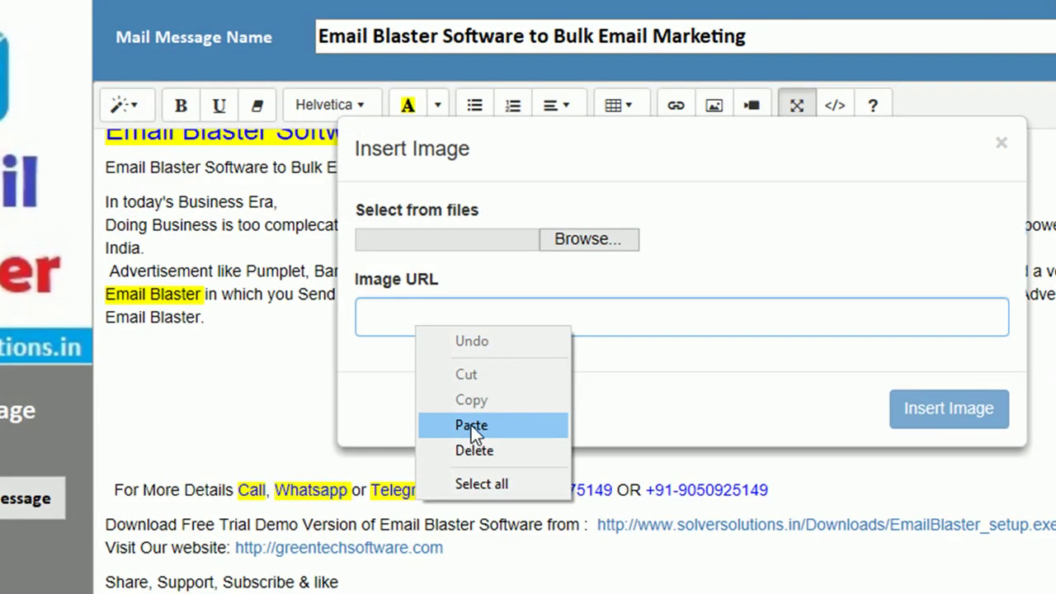
{"action": "left_click", "coordinate": [471, 425]}
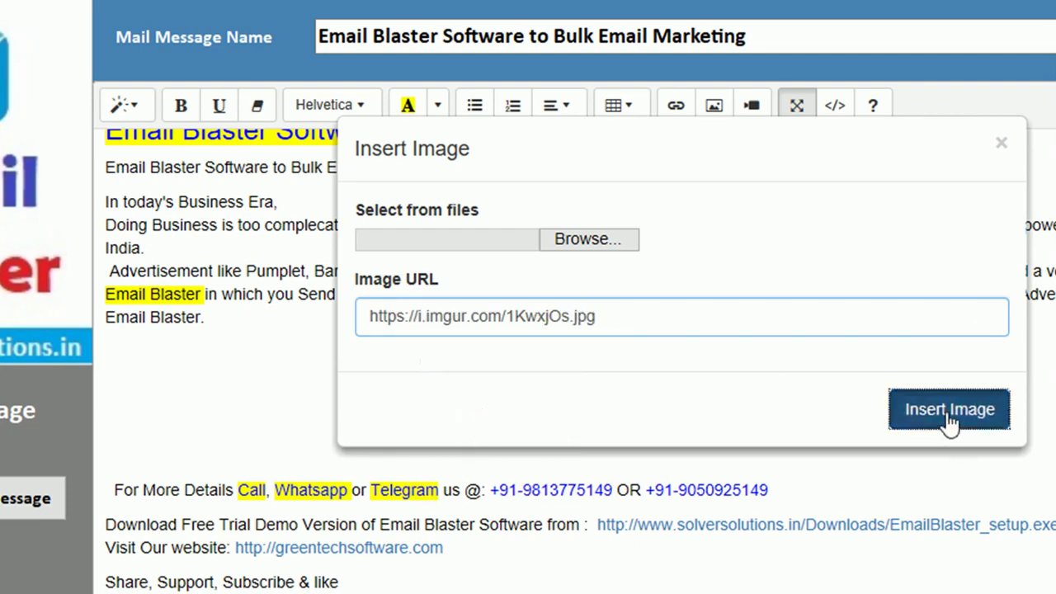
{"action": "left_click", "coordinate": [949, 409]}
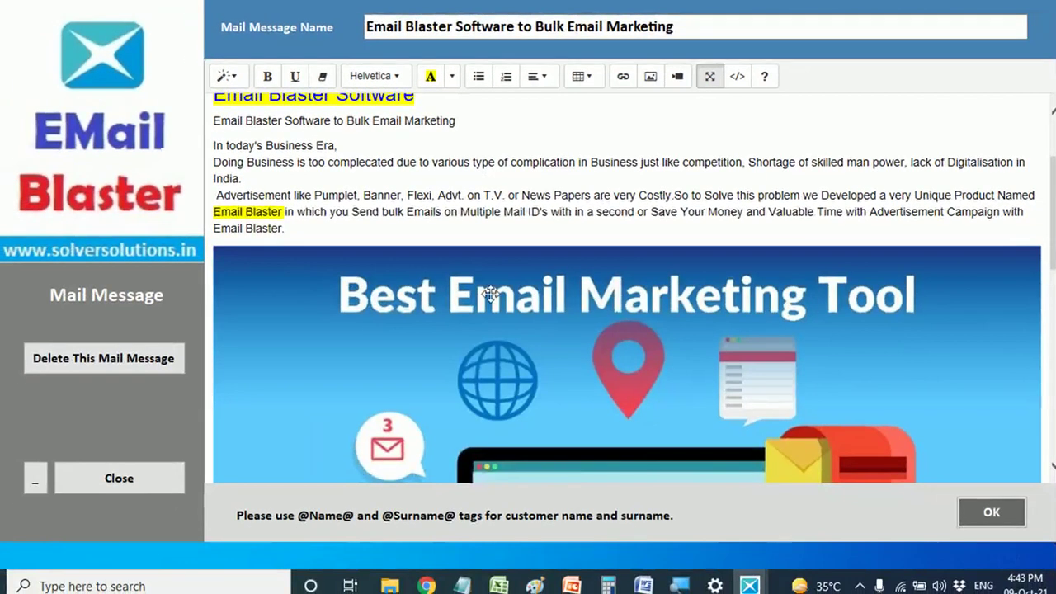
{"action": "scroll", "coordinate": [613, 417], "scroll_direction": "down", "scroll_amount": 3}
{"action": "scroll", "coordinate": [576, 302], "scroll_direction": "down", "scroll_amount": 5}
{"action": "scroll", "coordinate": [579, 280], "scroll_direction": "up", "scroll_amount": 3}
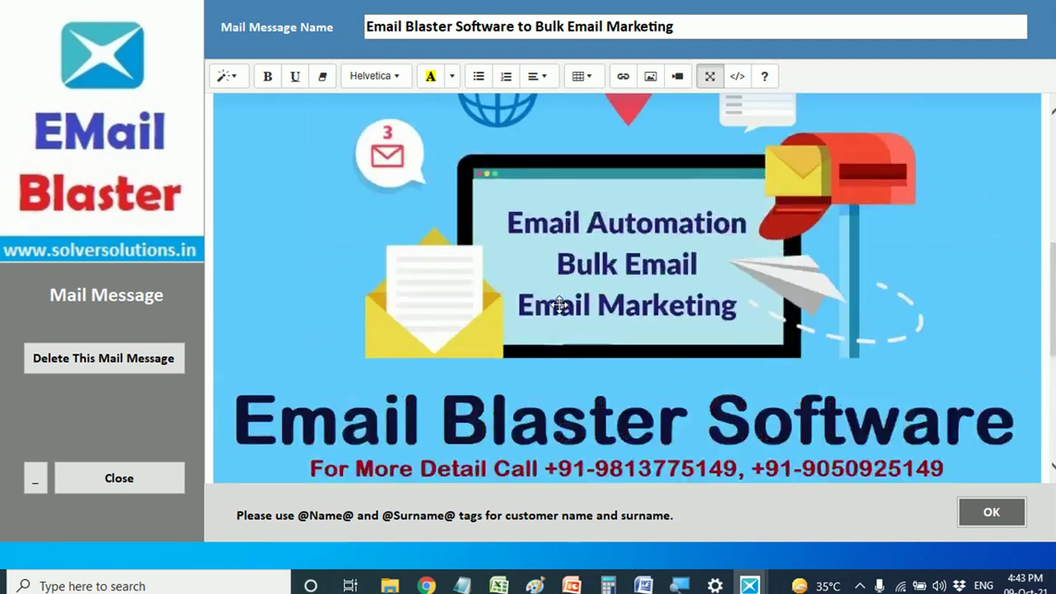
- Resize the banner to 50% width and save the message with OK
{"action": "left_click", "coordinate": [550, 229]}
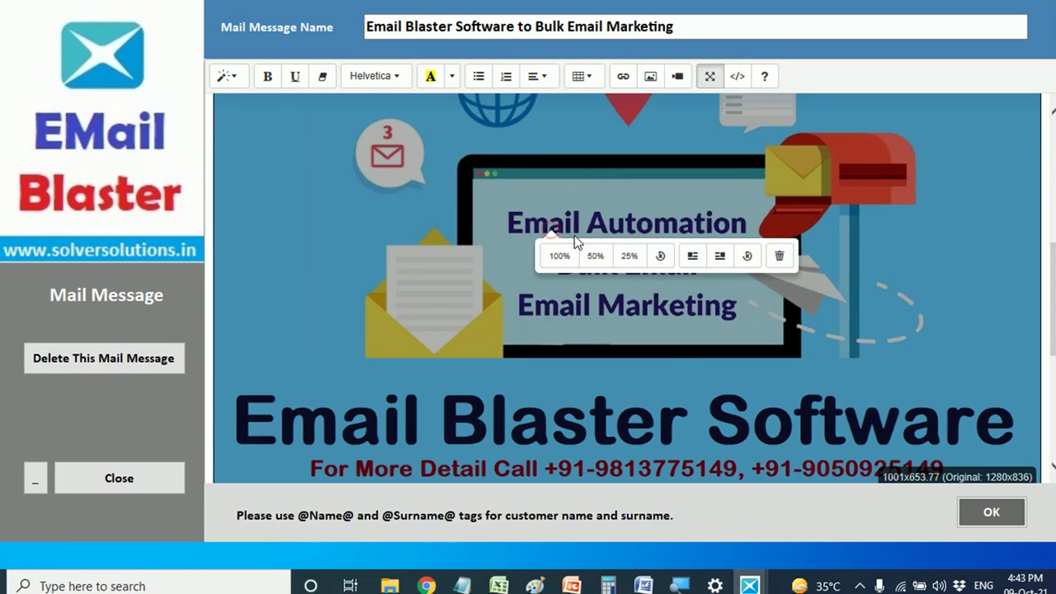
{"action": "left_click", "coordinate": [595, 256]}
{"action": "scroll", "coordinate": [507, 245], "scroll_direction": "up", "scroll_amount": 3}
{"action": "scroll", "coordinate": [502, 242], "scroll_direction": "up", "scroll_amount": 2}
{"action": "scroll", "coordinate": [507, 245], "scroll_direction": "down", "scroll_amount": 5}
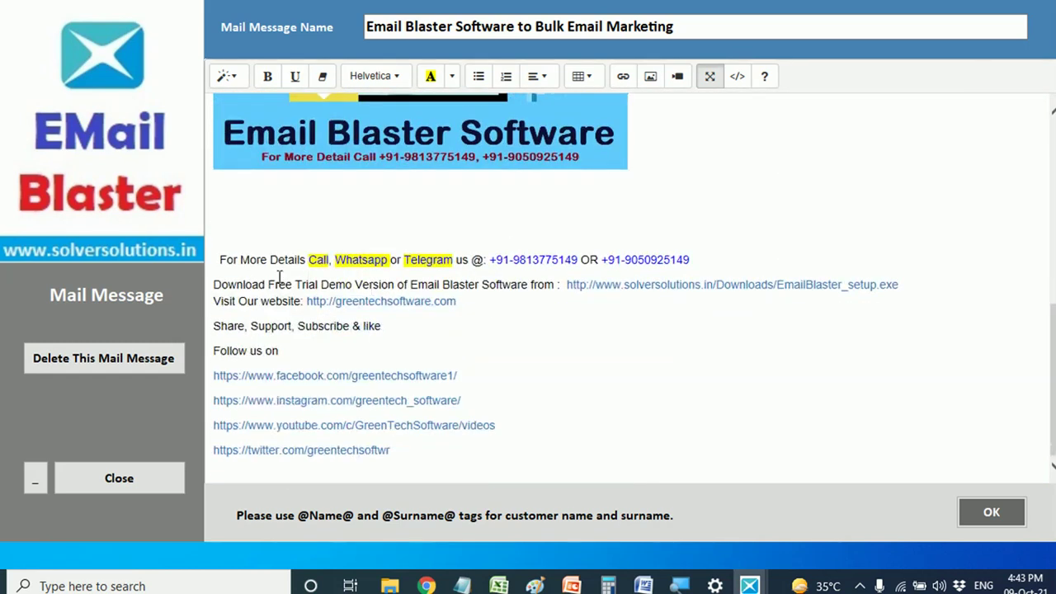
{"action": "left_click", "coordinate": [975, 510]}
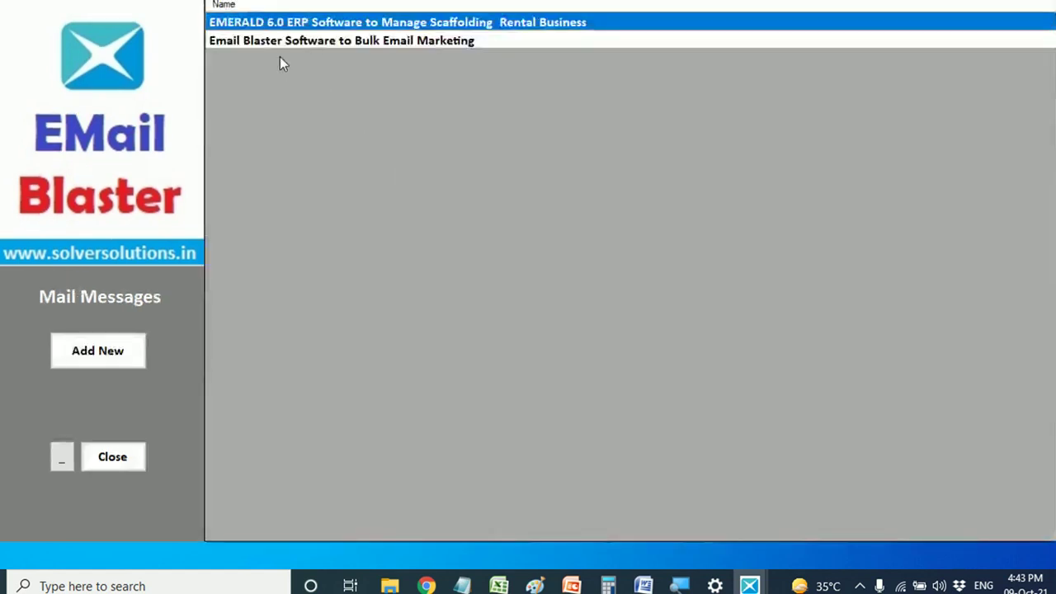
- Open Campaign Setup and inspect the Emerald 6.0 ERP campaign's title and subject
{"action": "left_click", "coordinate": [103, 460]}
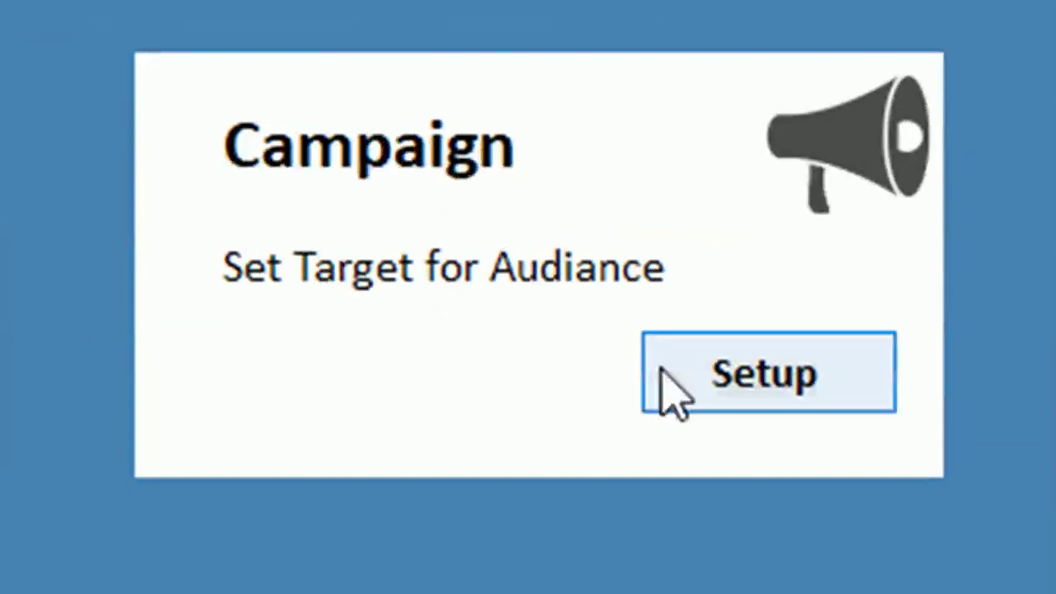
{"action": "left_click", "coordinate": [748, 373]}
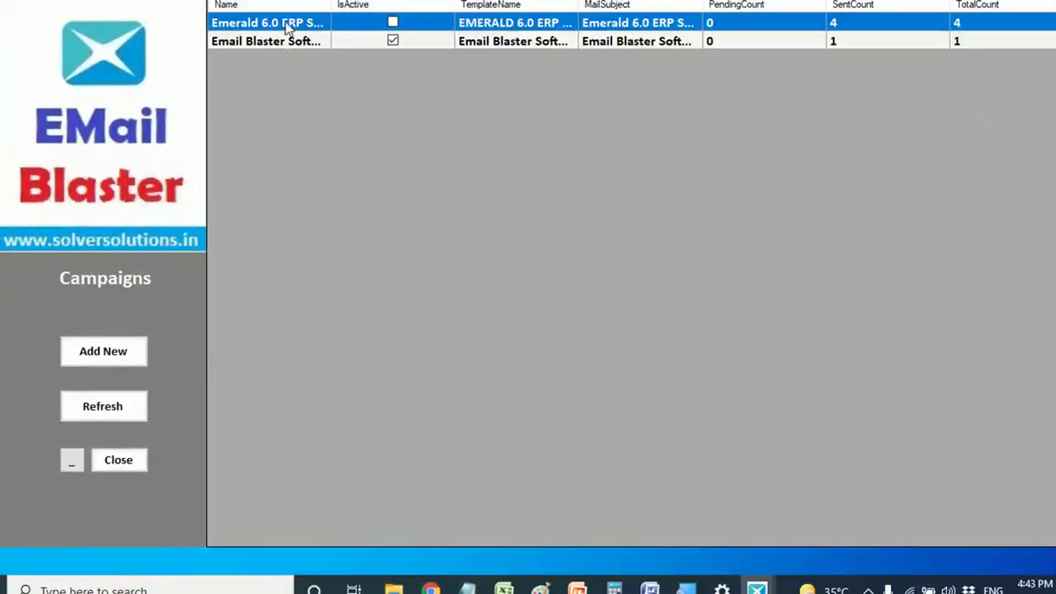
{"action": "double_click", "coordinate": [286, 23]}
{"action": "left_click_drag", "start_coordinate": [395, 94], "coordinate": [227, 94]}
{"action": "left_click_drag", "start_coordinate": [607, 165], "coordinate": [240, 169]}
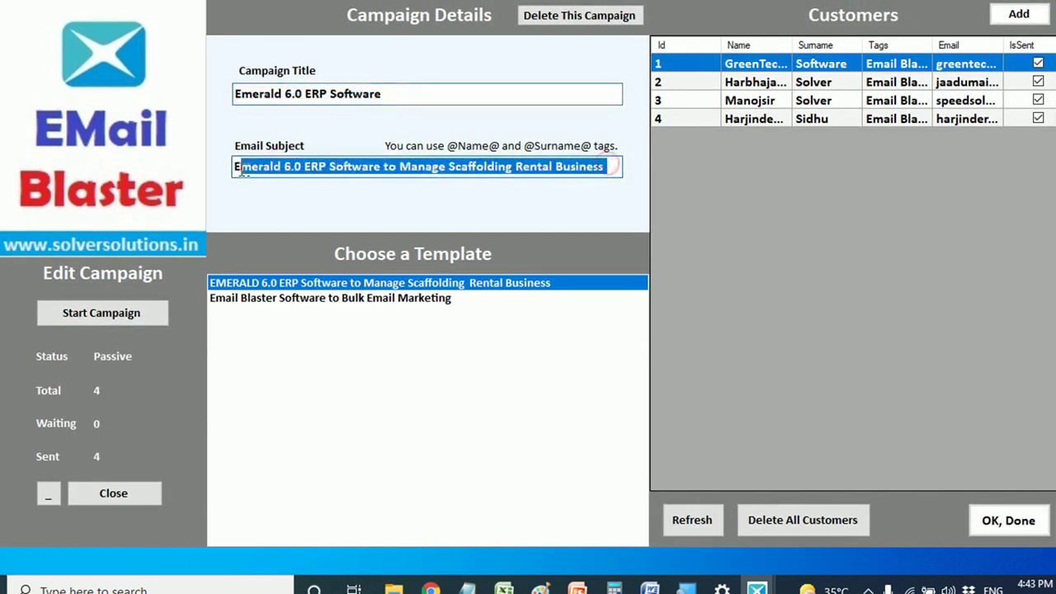
- Toggle the Emerald campaign's template between EMERALD 6.0 ERP and Email Blaster Software, then close it
{"action": "left_click", "coordinate": [244, 285]}
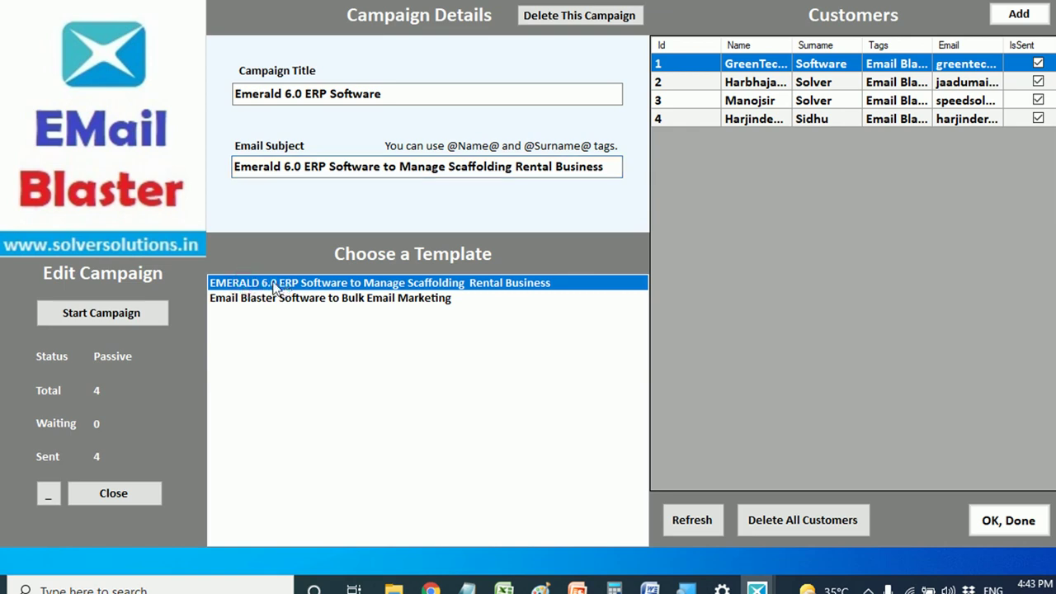
{"action": "left_click", "coordinate": [244, 303]}
{"action": "left_click", "coordinate": [242, 285]}
{"action": "left_click", "coordinate": [242, 298]}
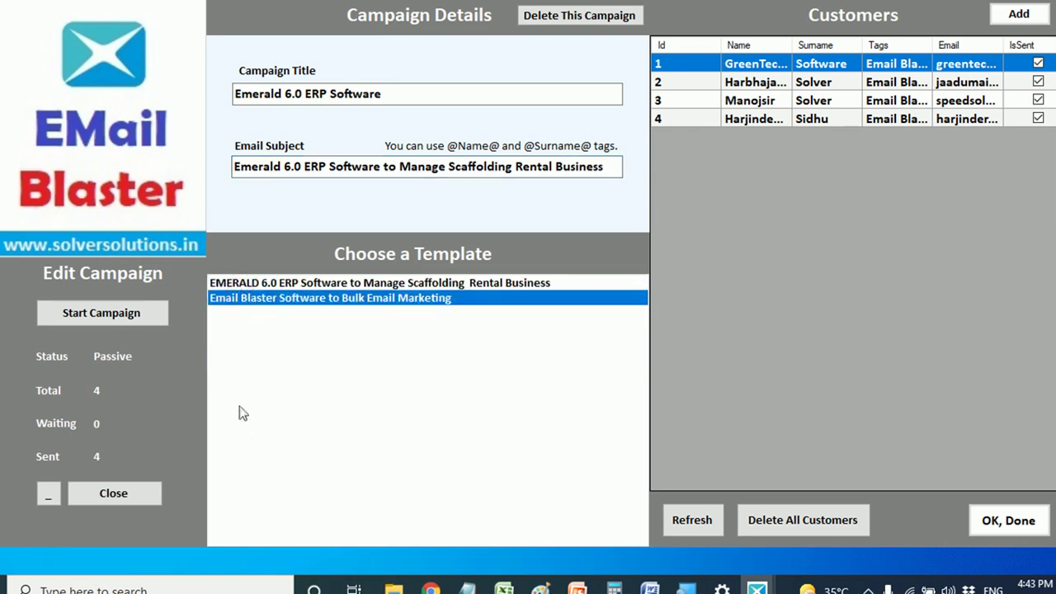
{"action": "left_click", "coordinate": [393, 94]}
{"action": "left_click", "coordinate": [277, 285]}
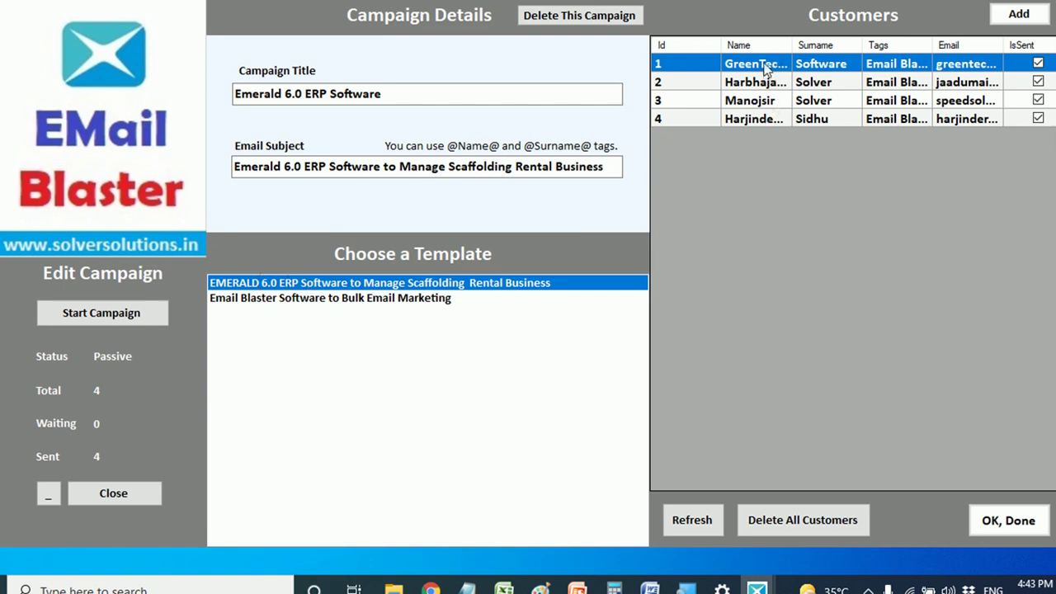
{"action": "left_click", "coordinate": [263, 301]}
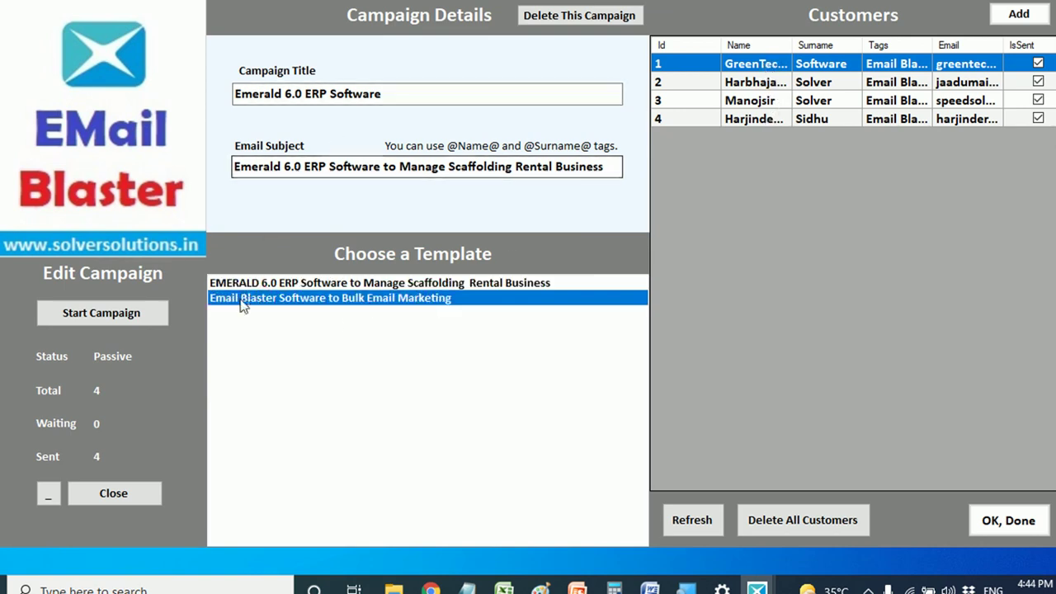
{"action": "left_click", "coordinate": [113, 492]}
- Open the Email Blaster Software campaign and review its title and subject
{"action": "double_click", "coordinate": [333, 42]}
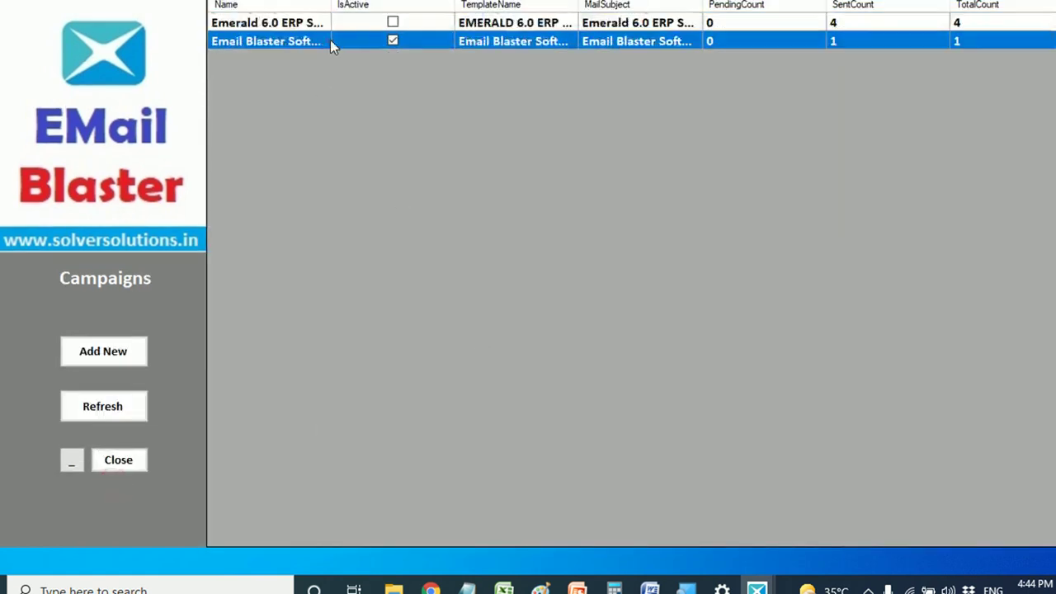
{"action": "left_click_drag", "start_coordinate": [518, 94], "coordinate": [230, 103]}
{"action": "left_click_drag", "start_coordinate": [367, 168], "coordinate": [233, 169]}
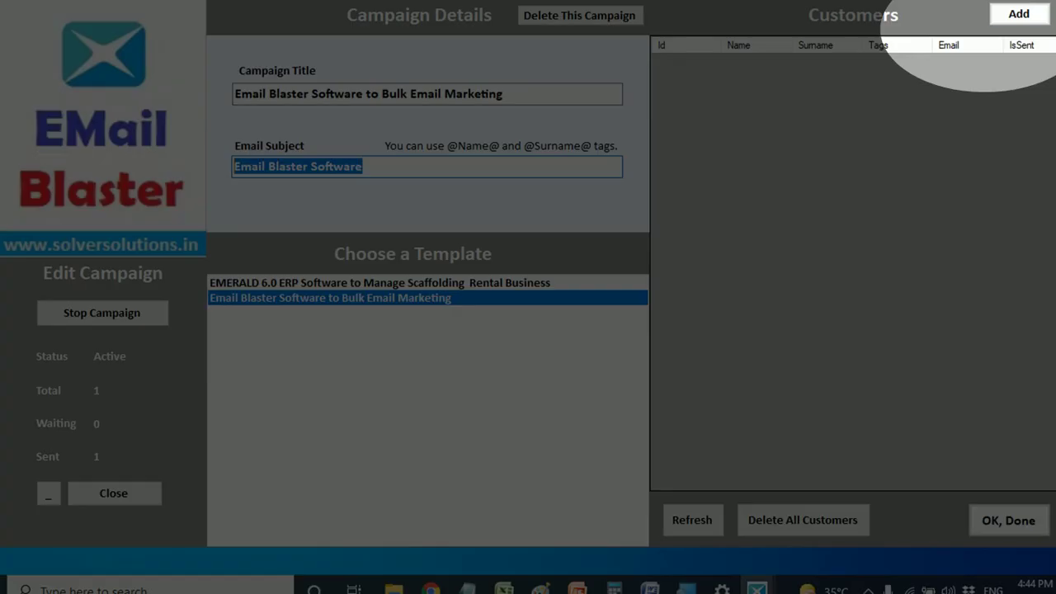
- Change the fourth contact's tag to Software
{"action": "left_click", "coordinate": [1019, 14]}
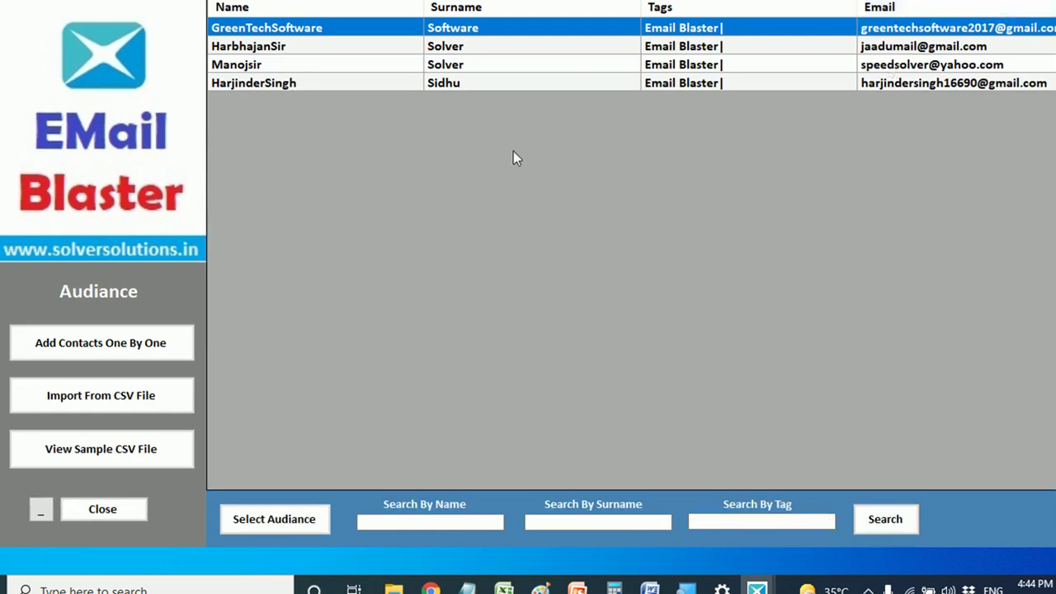
{"action": "left_click", "coordinate": [308, 84]}
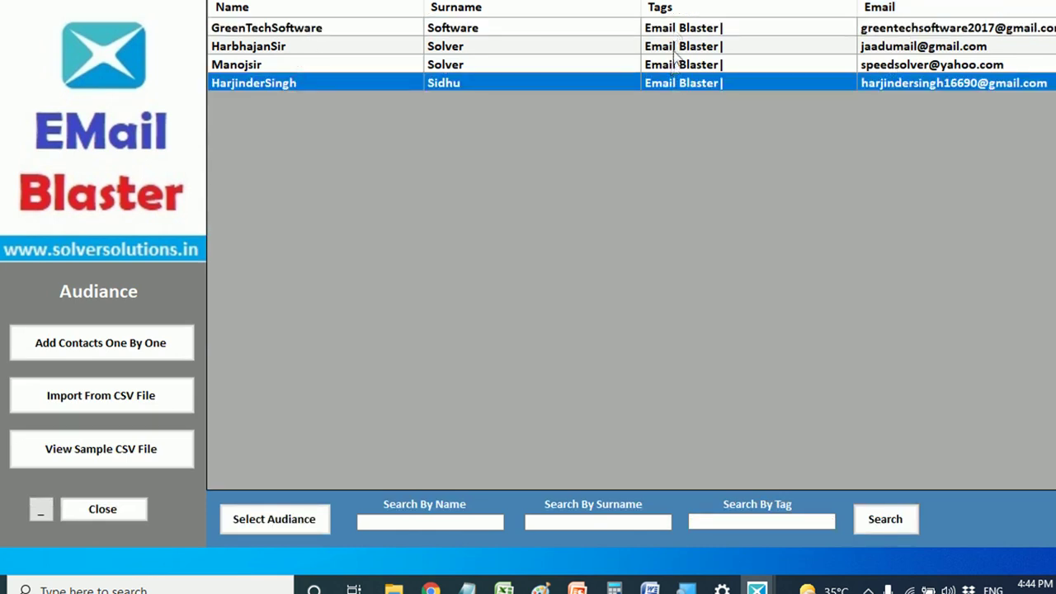
{"action": "double_click", "coordinate": [604, 86]}
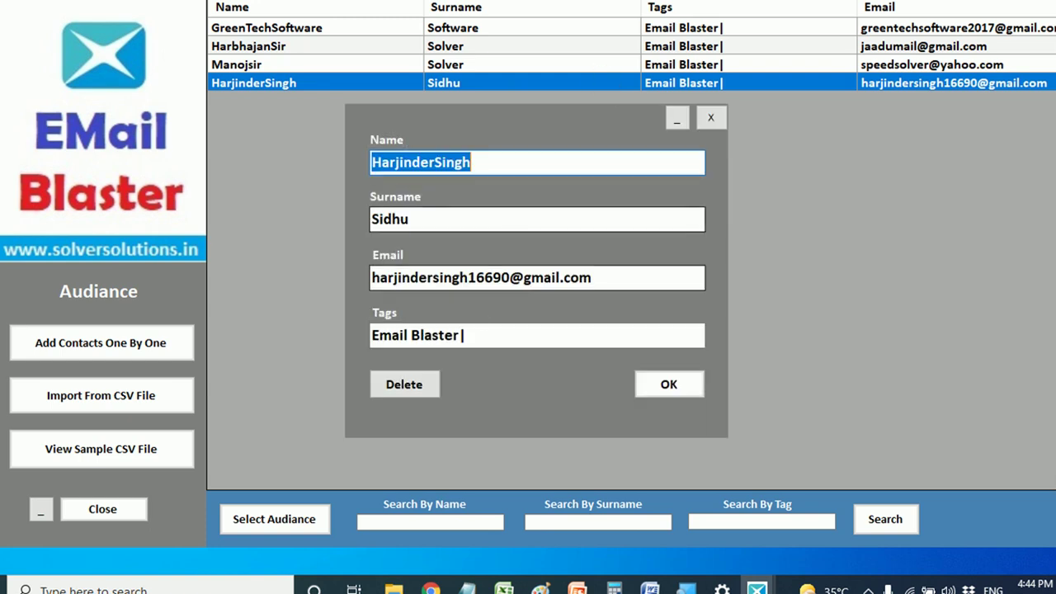
{"action": "left_click", "coordinate": [476, 337]}
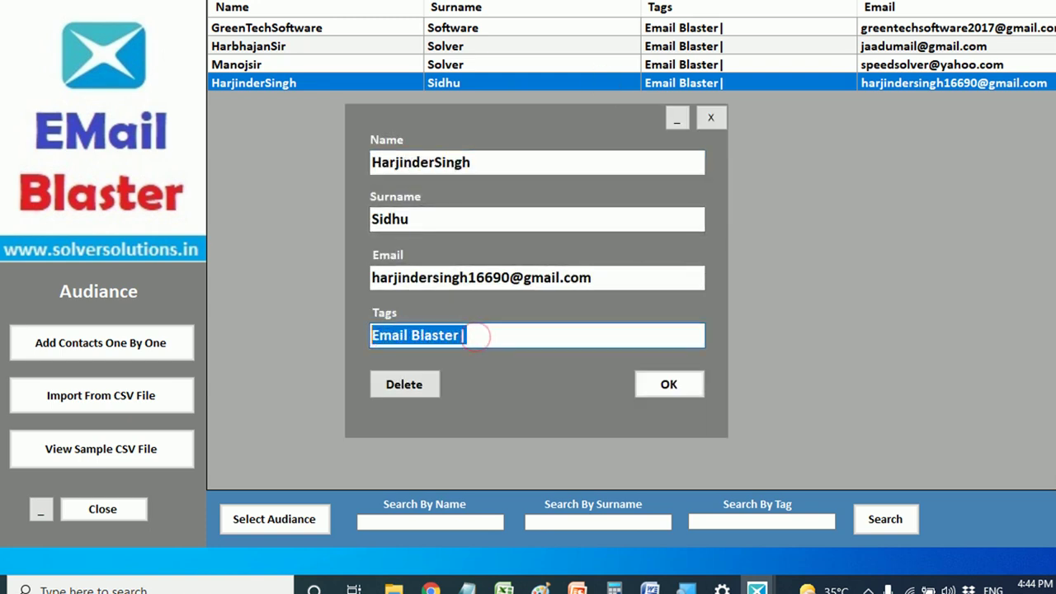
{"action": "type", "text": "Software"}
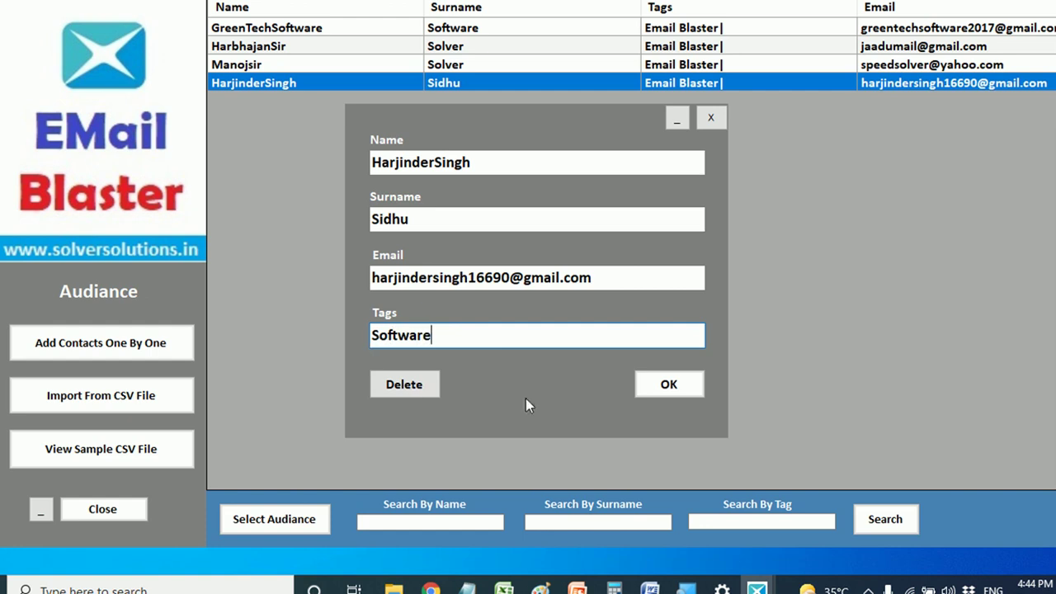
{"action": "left_click", "coordinate": [669, 391]}
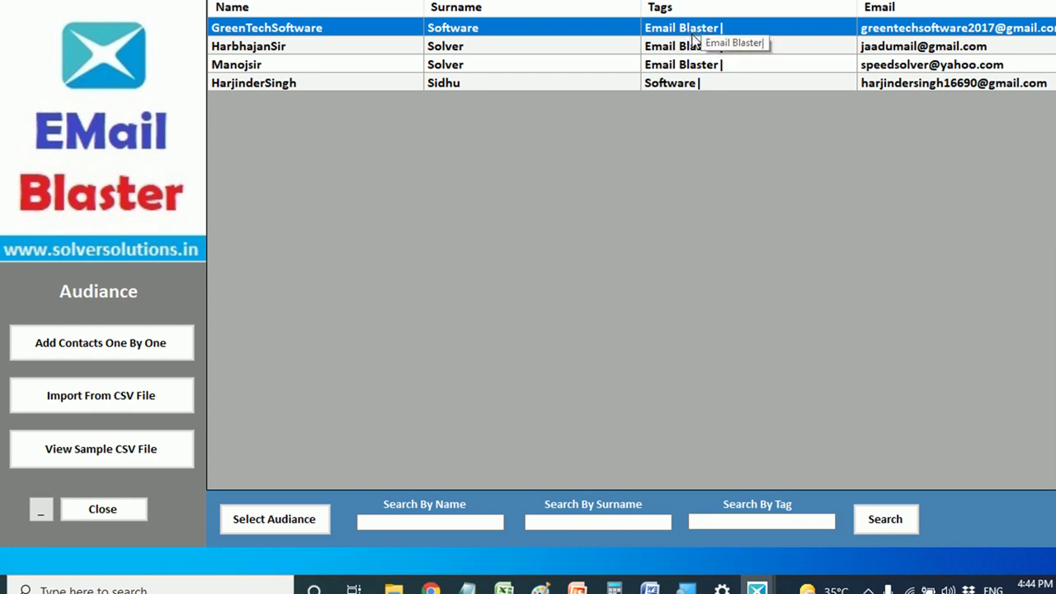
- Search contacts by tag 'emal' and select the three matches as the campaign audience
{"action": "left_click", "coordinate": [695, 70]}
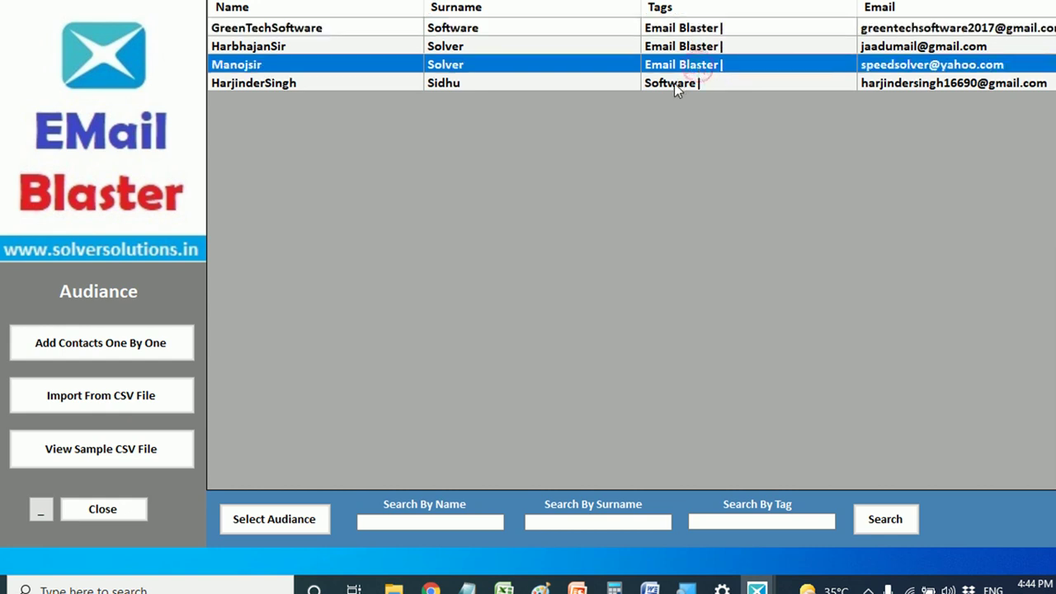
{"action": "left_click", "coordinate": [674, 83]}
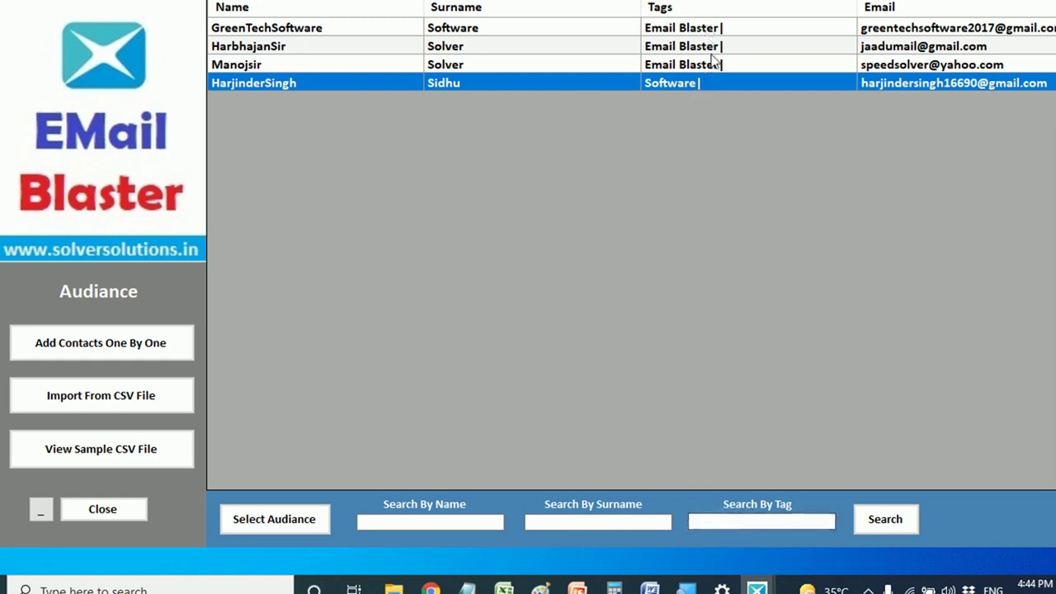
{"action": "left_click", "coordinate": [697, 521]}
{"action": "type", "text": "emal"}
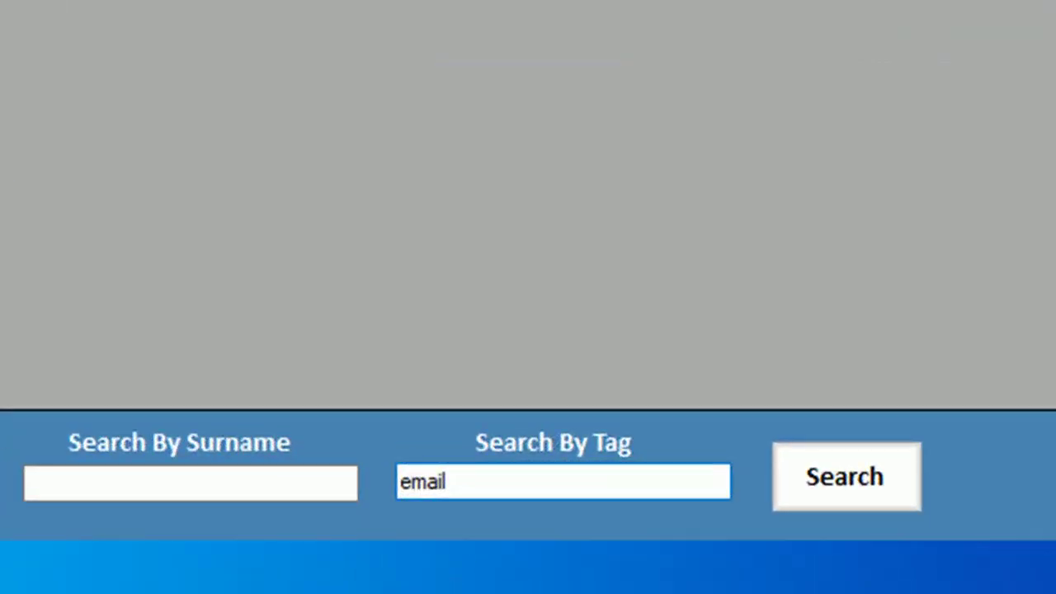
{"action": "left_click", "coordinate": [851, 489]}
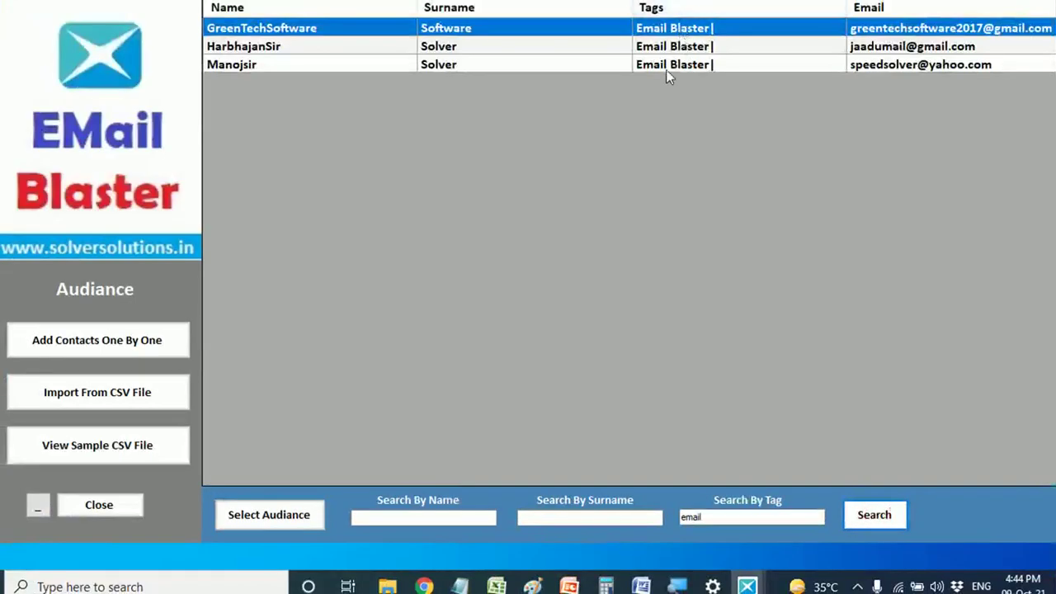
{"action": "left_click", "coordinate": [665, 66]}
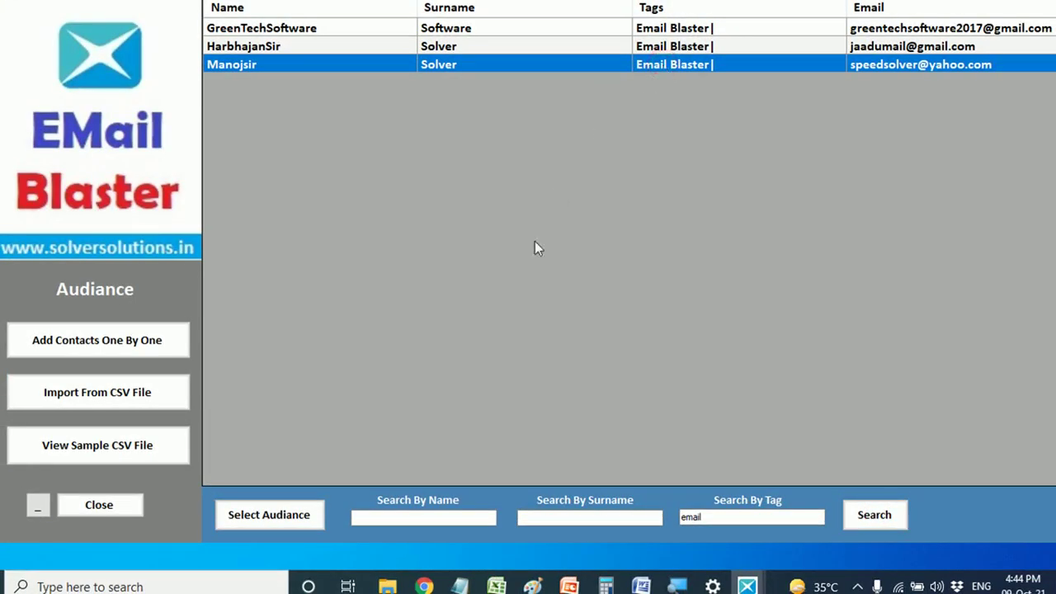
{"action": "left_click", "coordinate": [262, 509]}
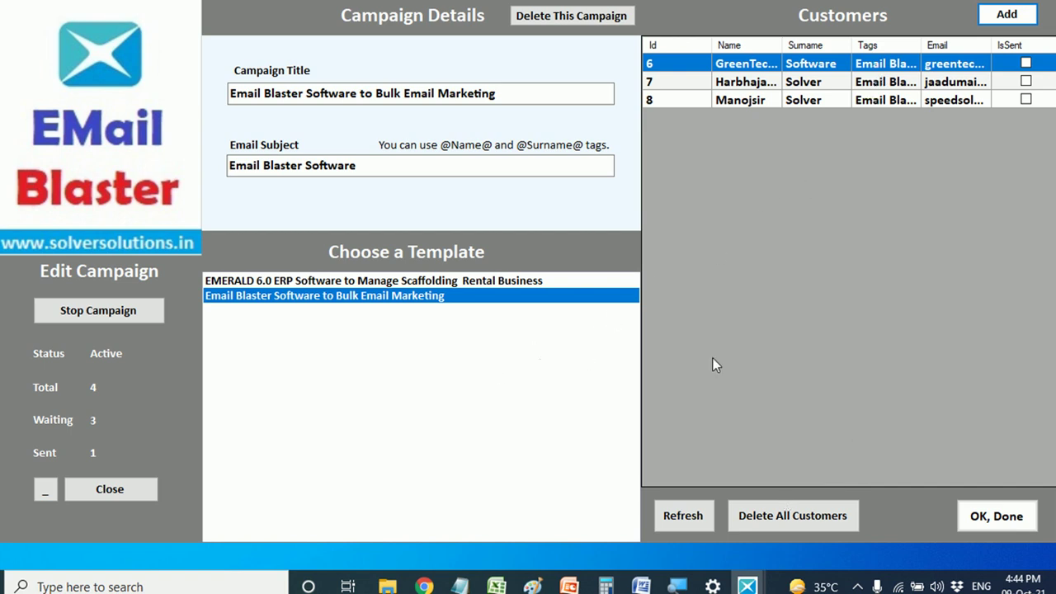
- Delete all customers from the campaign and close the emptied editor
{"action": "left_click", "coordinate": [763, 522]}
{"action": "left_click", "coordinate": [518, 330]}
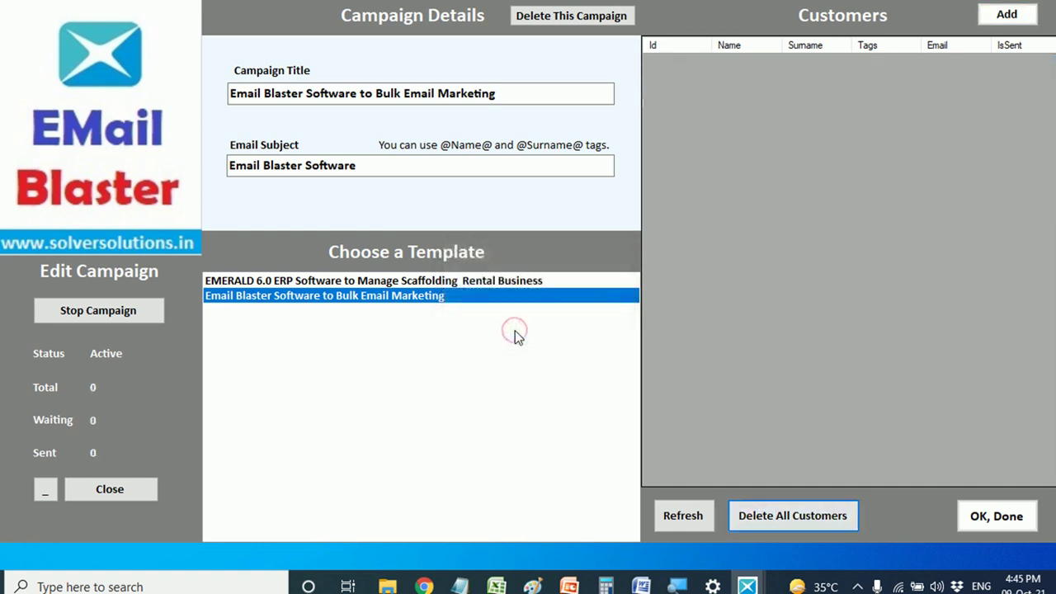
{"action": "left_click", "coordinate": [110, 488]}
- Reopen the Email Blaster Software campaign and add all four audience contacts as customers
{"action": "double_click", "coordinate": [467, 43]}
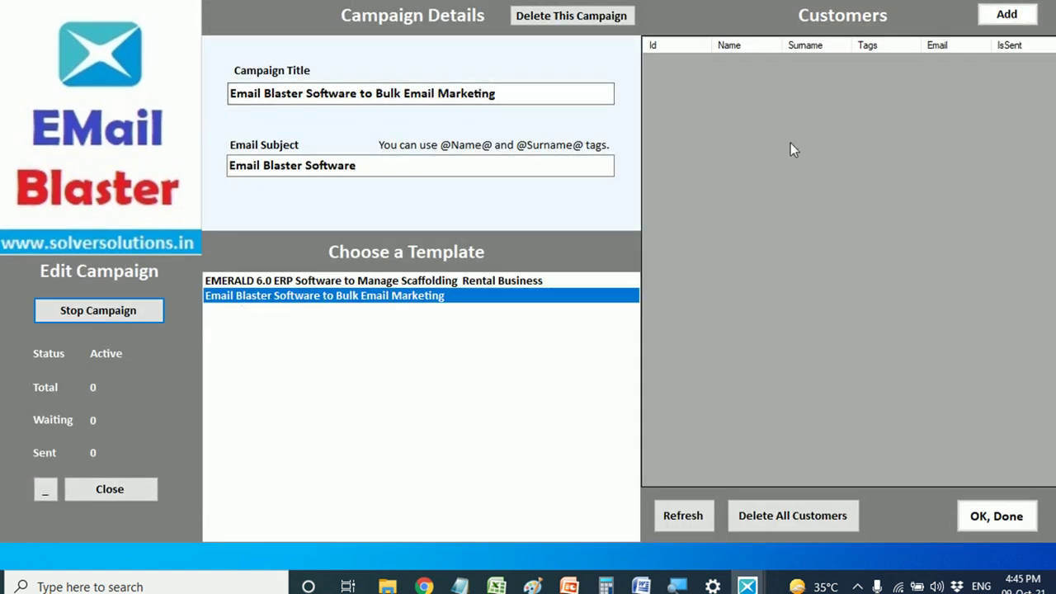
{"action": "left_click", "coordinate": [1013, 15]}
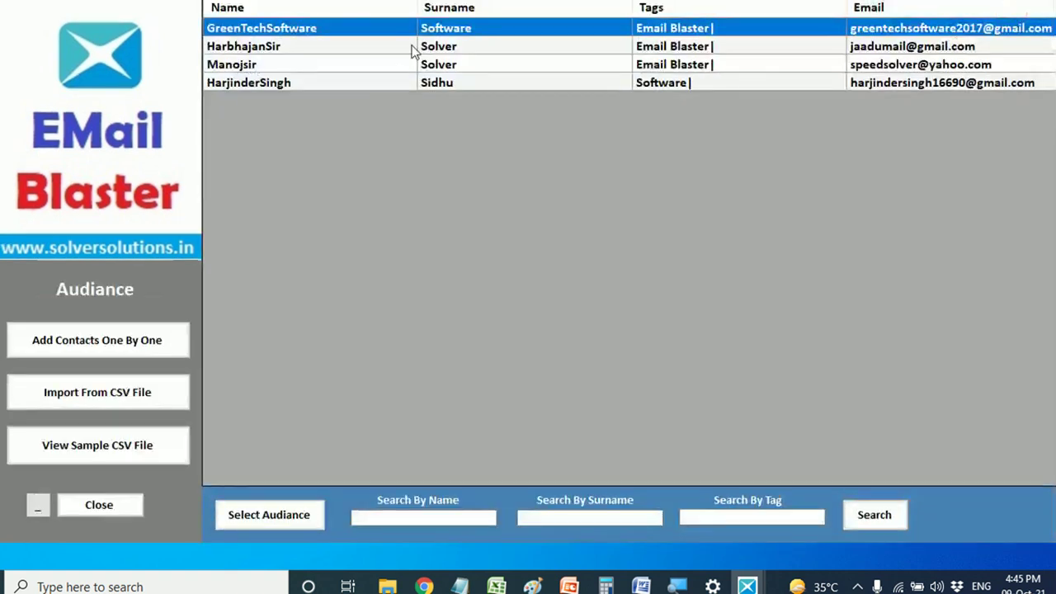
{"action": "double_click", "coordinate": [671, 92]}
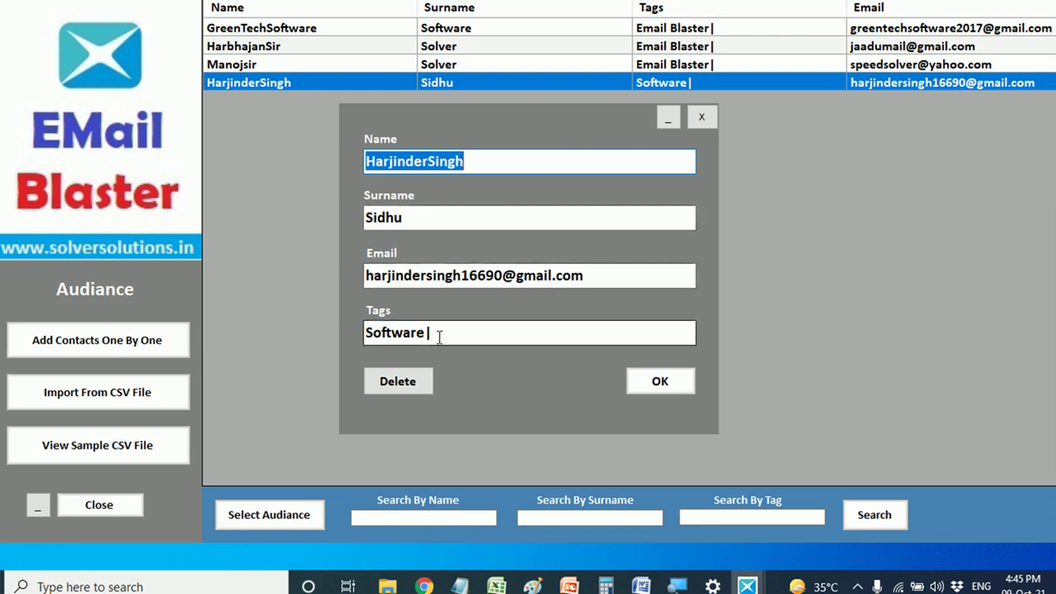
{"action": "left_click", "coordinate": [706, 117]}
{"action": "left_click", "coordinate": [281, 514]}
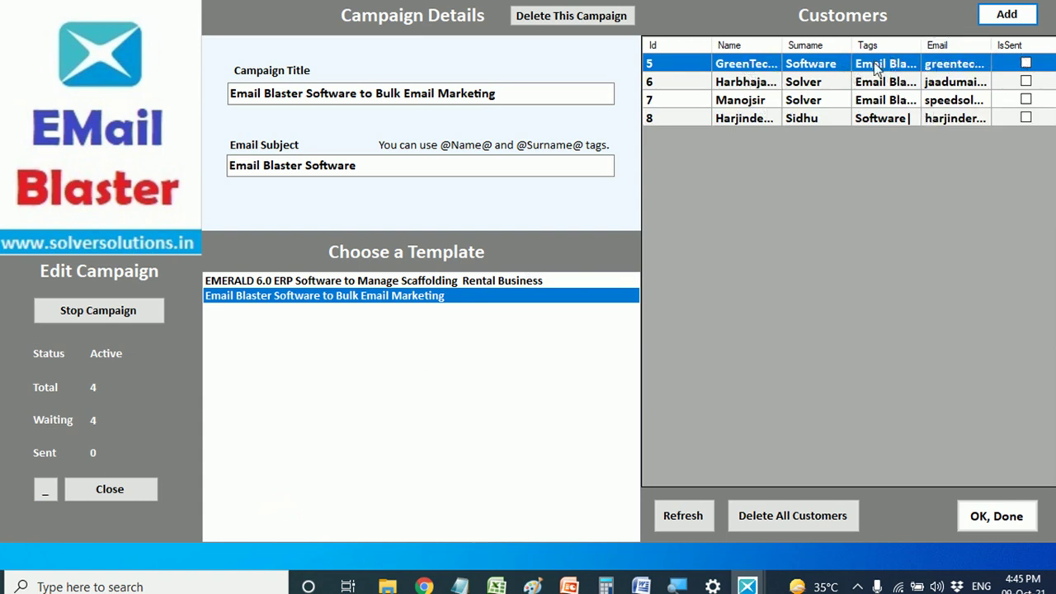
- Check the third and fourth customer rows, then finish and close the campaign editor
{"action": "left_click", "coordinate": [872, 100]}
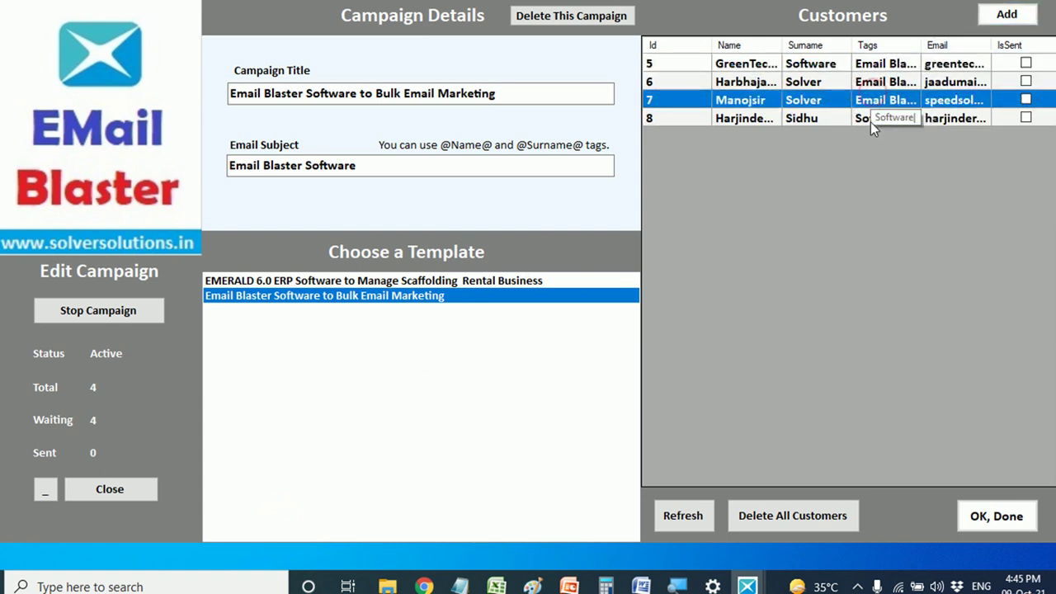
{"action": "left_click", "coordinate": [870, 122]}
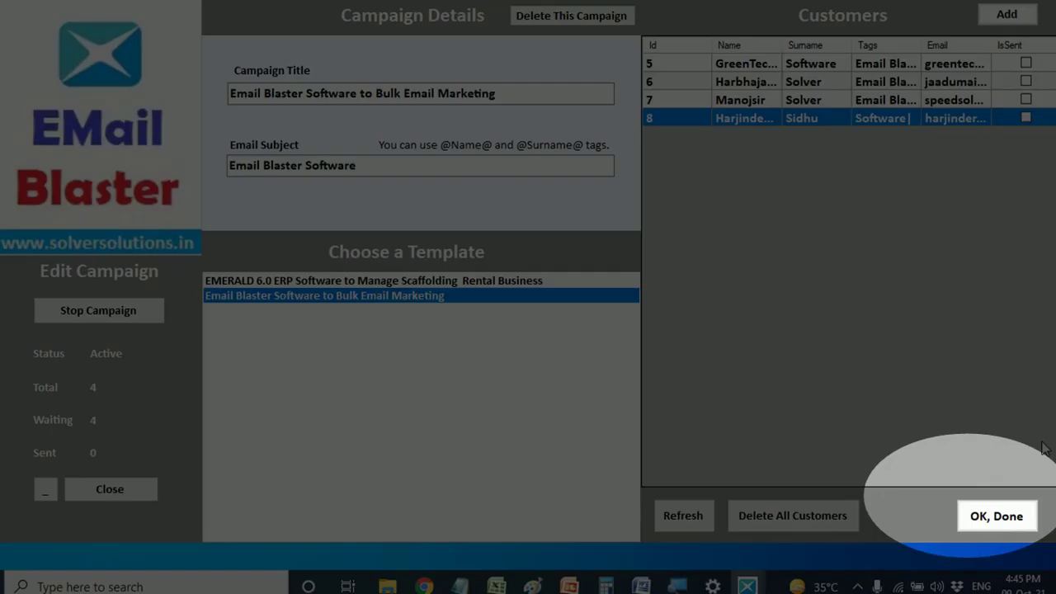
{"action": "left_click", "coordinate": [996, 515]}
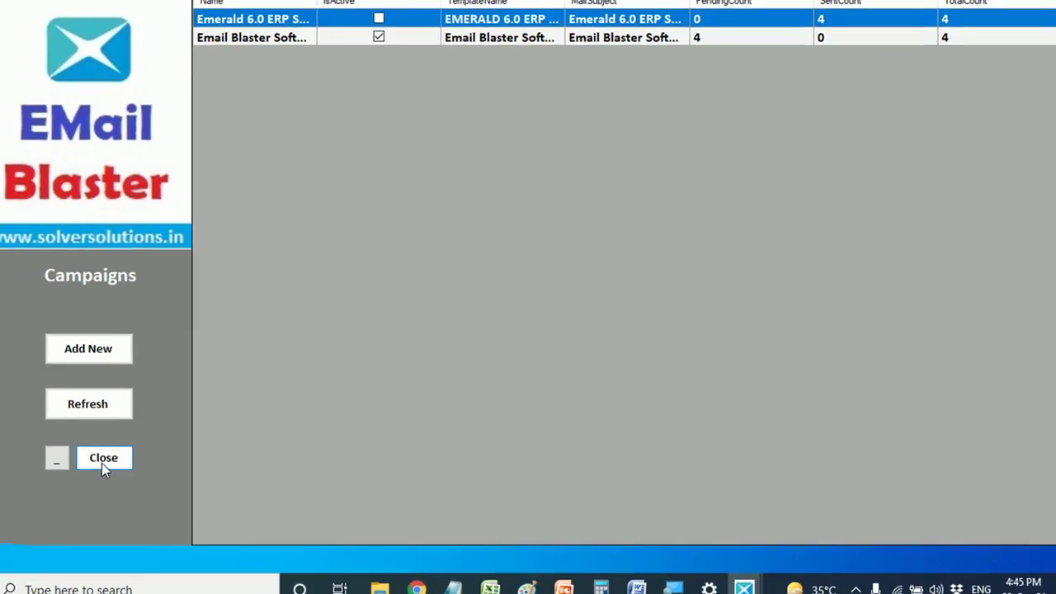
- Close the Campaigns window and start marketing to send the four queued emails
{"action": "left_click", "coordinate": [113, 460]}
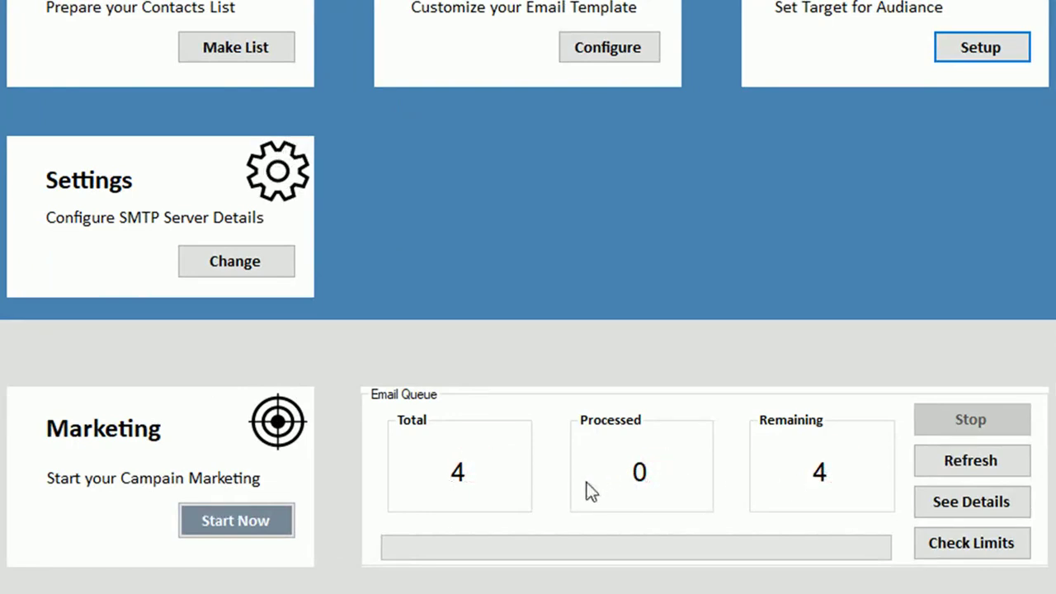
{"action": "left_click", "coordinate": [230, 528]}
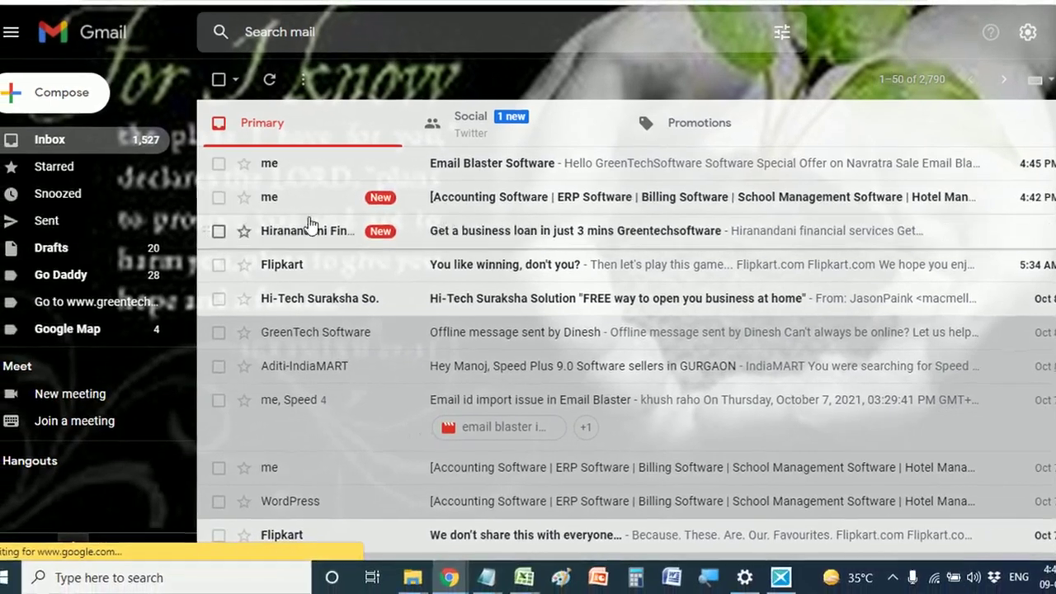
- In Gmail's Sent folder, read through the newest personalized Email Blaster Software email and its banner
{"action": "left_click", "coordinate": [47, 223]}
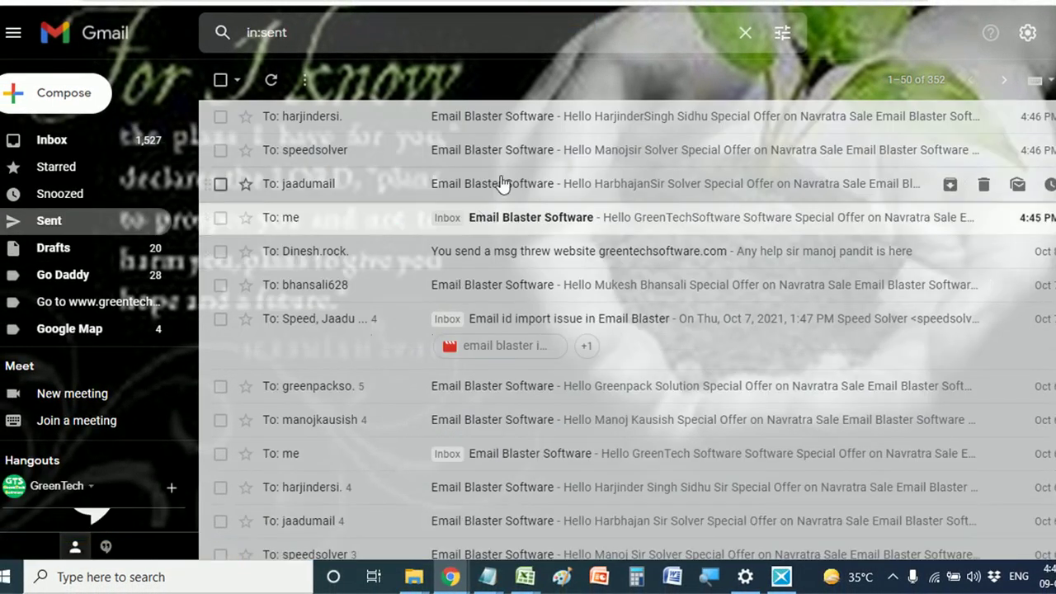
{"action": "left_click", "coordinate": [489, 118]}
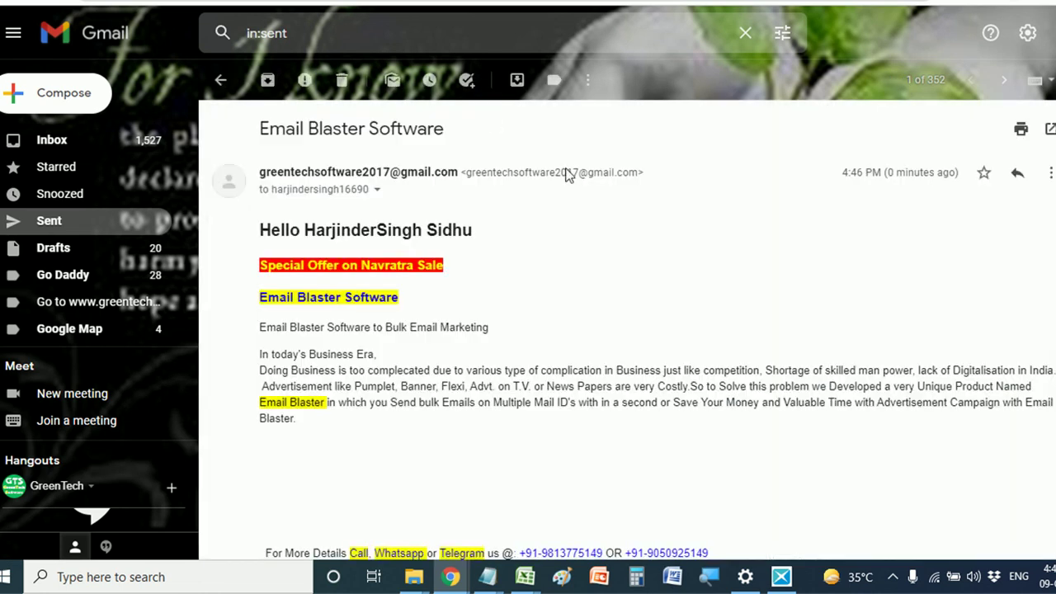
{"action": "scroll", "coordinate": [537, 266], "scroll_direction": "down", "scroll_amount": 2}
{"action": "scroll", "coordinate": [537, 267], "scroll_direction": "up", "scroll_amount": 2}
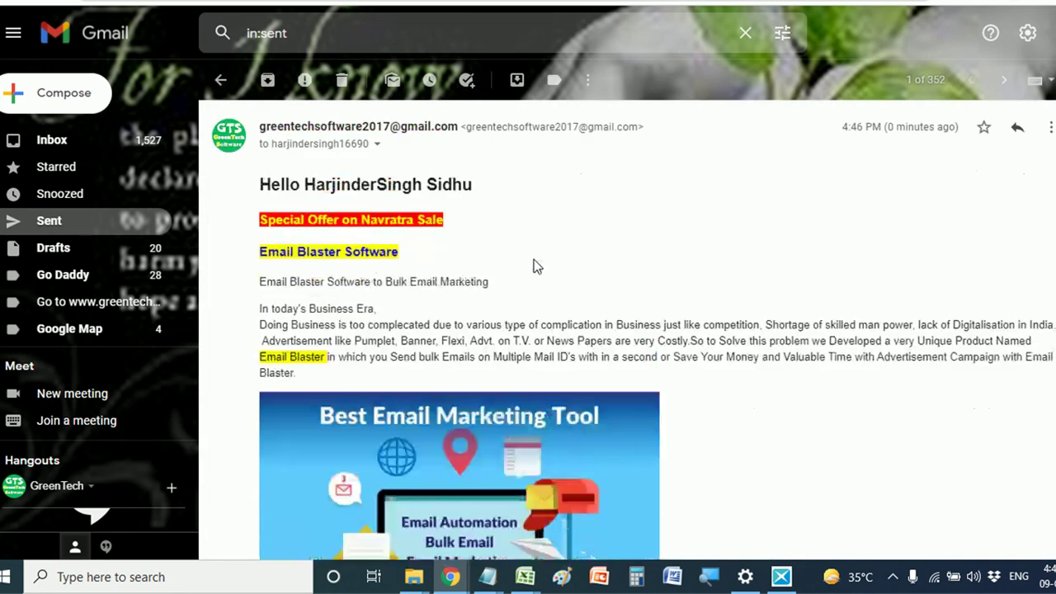
{"action": "scroll", "coordinate": [521, 242], "scroll_direction": "down", "scroll_amount": 1}
{"action": "scroll", "coordinate": [522, 241], "scroll_direction": "down", "scroll_amount": 2}
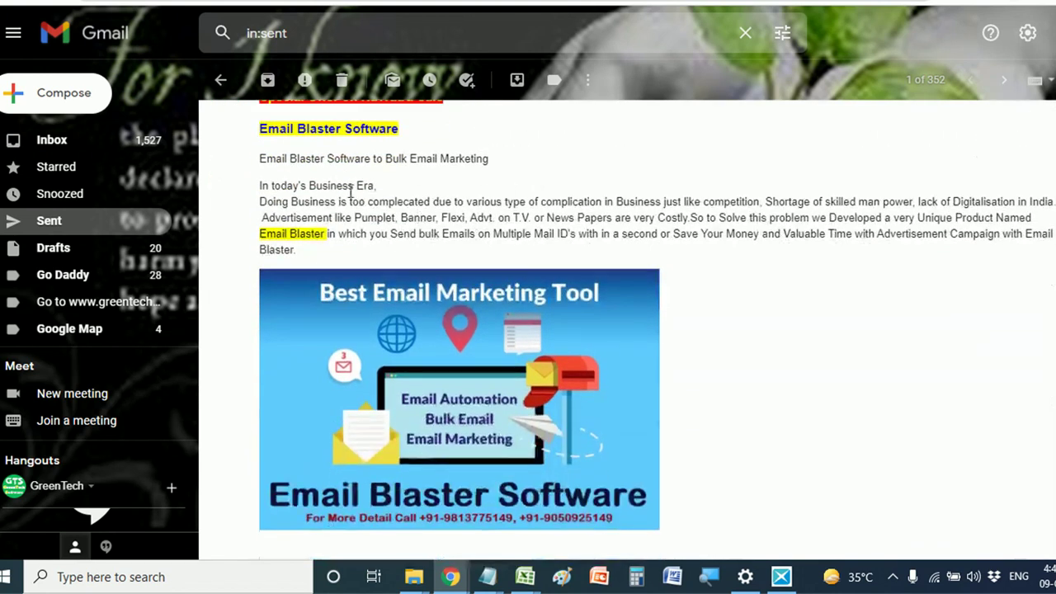
{"action": "scroll", "coordinate": [432, 269], "scroll_direction": "down", "scroll_amount": 4}
{"action": "scroll", "coordinate": [519, 276], "scroll_direction": "down", "scroll_amount": 2}
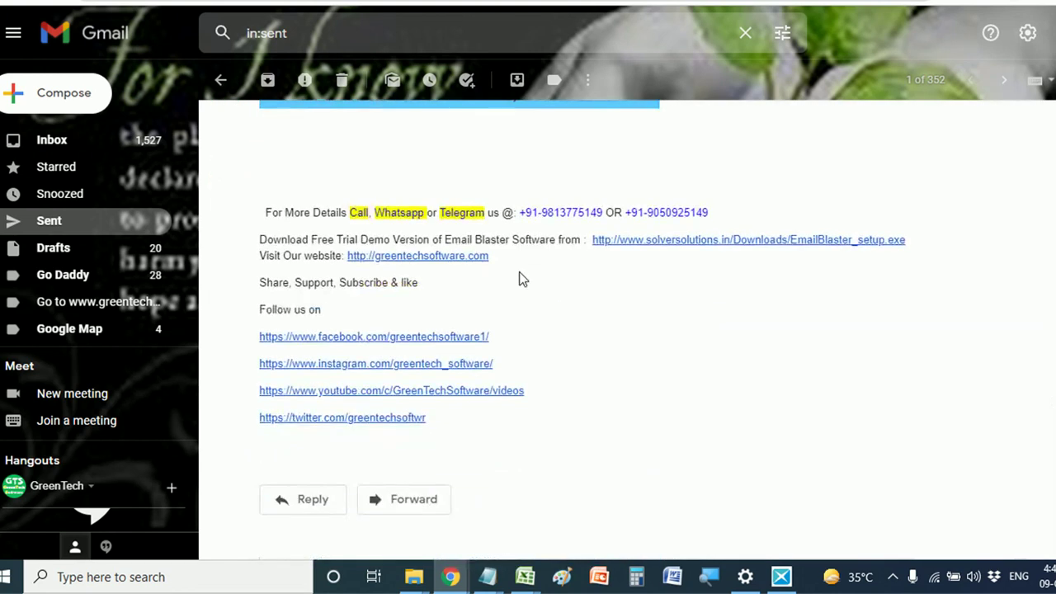
{"action": "scroll", "coordinate": [518, 270], "scroll_direction": "up", "scroll_amount": 6}
{"action": "scroll", "coordinate": [515, 268], "scroll_direction": "up", "scroll_amount": 1}
{"action": "scroll", "coordinate": [516, 269], "scroll_direction": "down", "scroll_amount": 5}
{"action": "scroll", "coordinate": [217, 89], "scroll_direction": "up", "scroll_amount": 2}
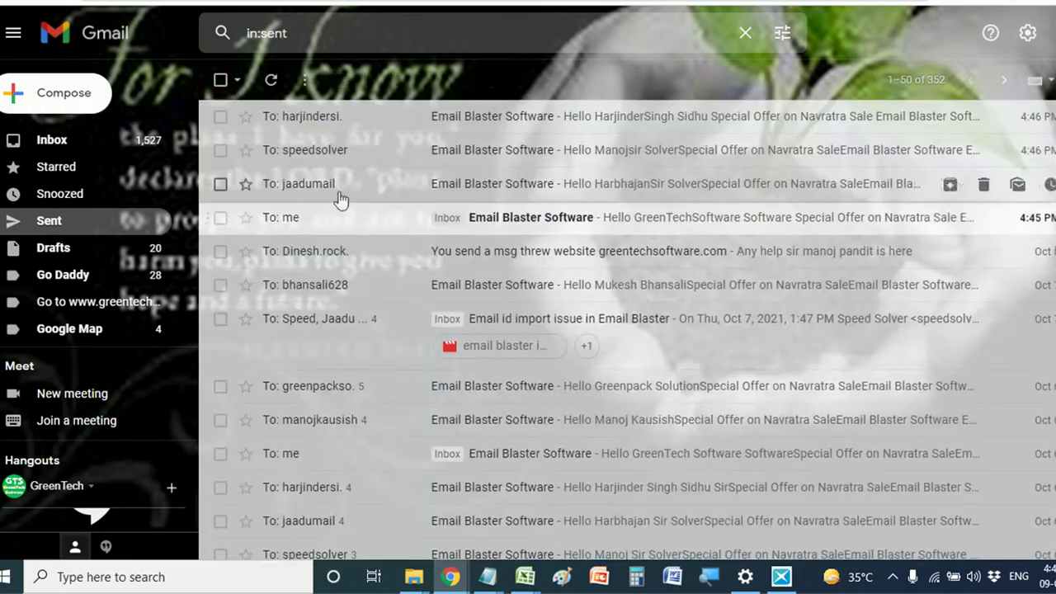
- Check the second sent campaign email, then return to the Sent list
{"action": "left_click", "coordinate": [444, 158]}
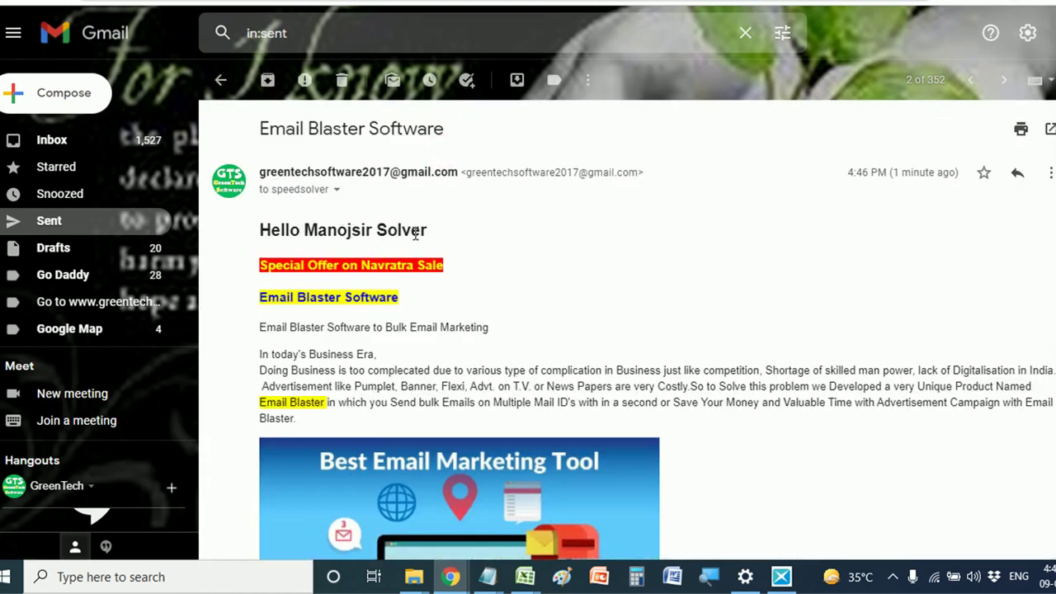
{"action": "scroll", "coordinate": [426, 234], "scroll_direction": "down", "scroll_amount": 9}
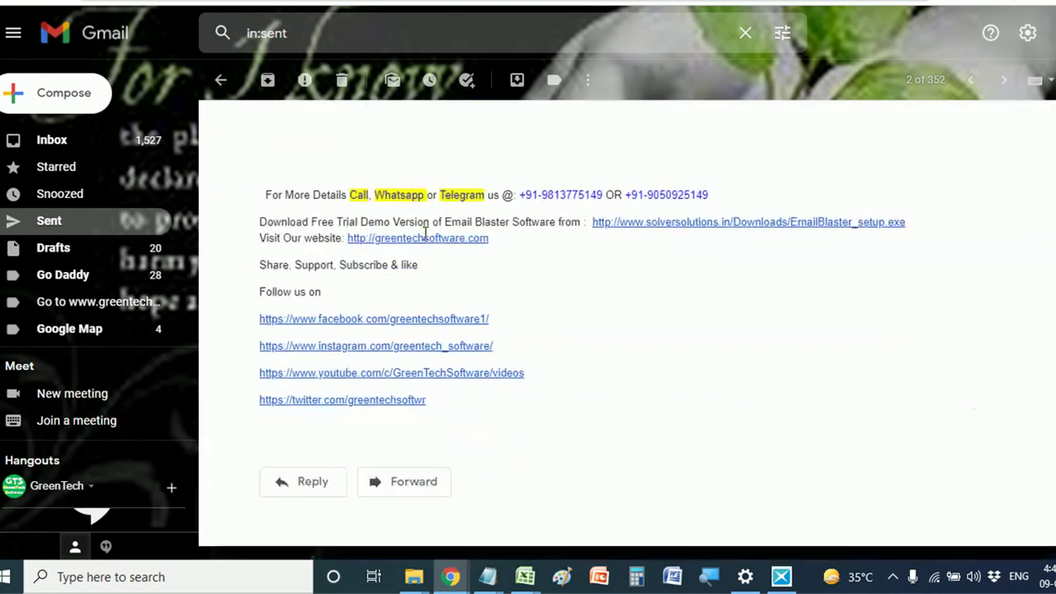
{"action": "left_click", "coordinate": [220, 79]}
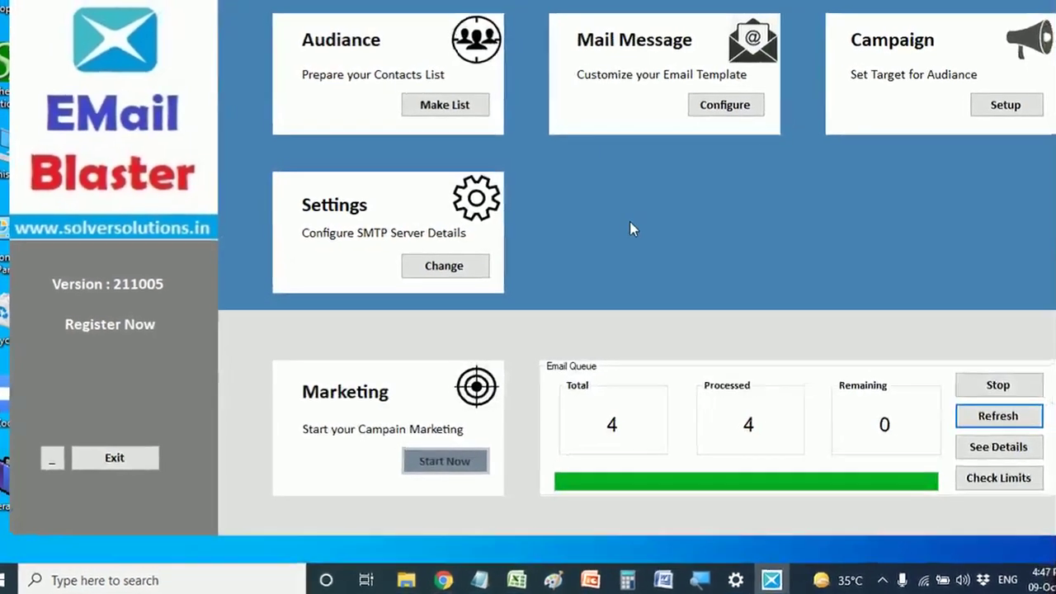
- Refresh the email queue to zero, then review the Email Blaster Software template in Mail Messages
{"action": "left_click", "coordinate": [986, 423]}
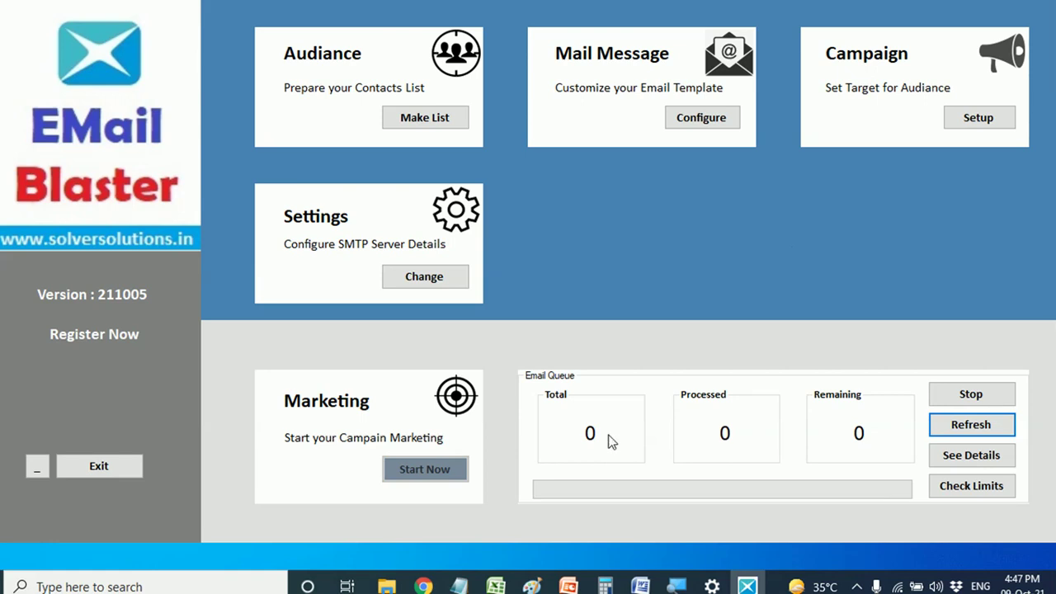
{"action": "left_click", "coordinate": [694, 122]}
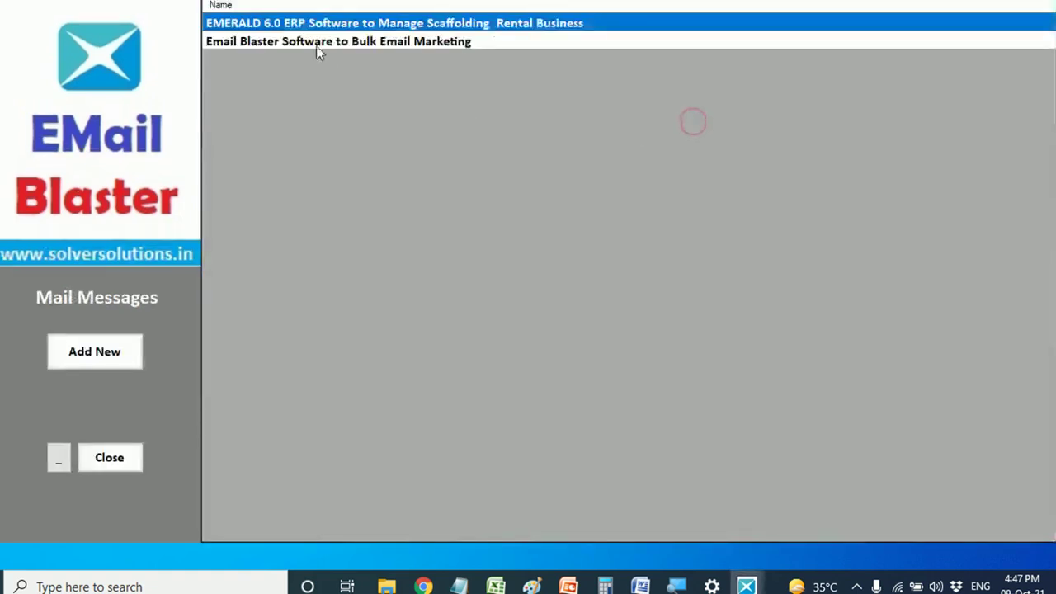
{"action": "left_click", "coordinate": [274, 43]}
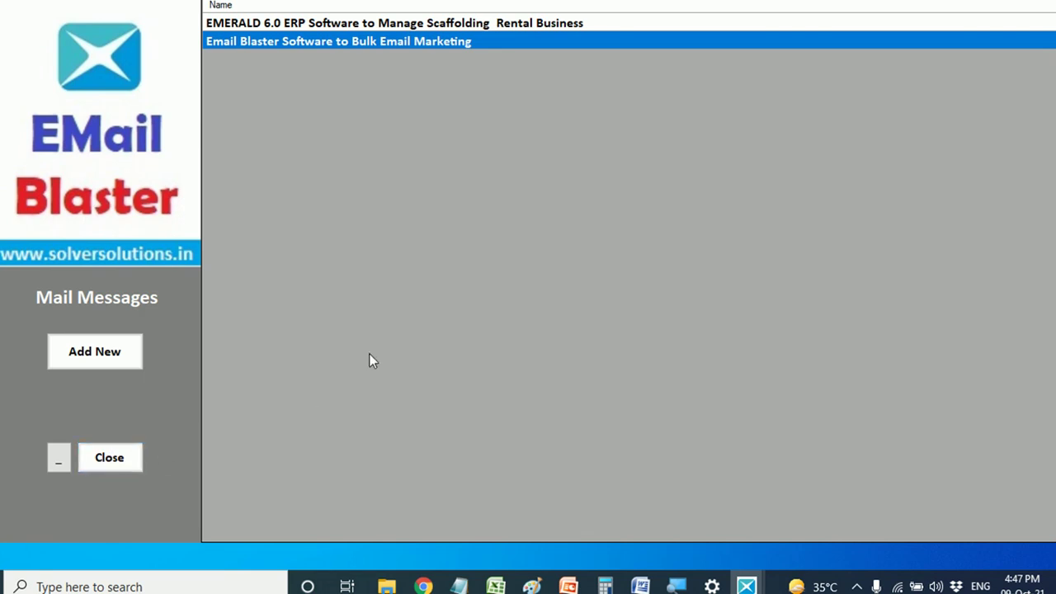
{"action": "left_click", "coordinate": [105, 458]}
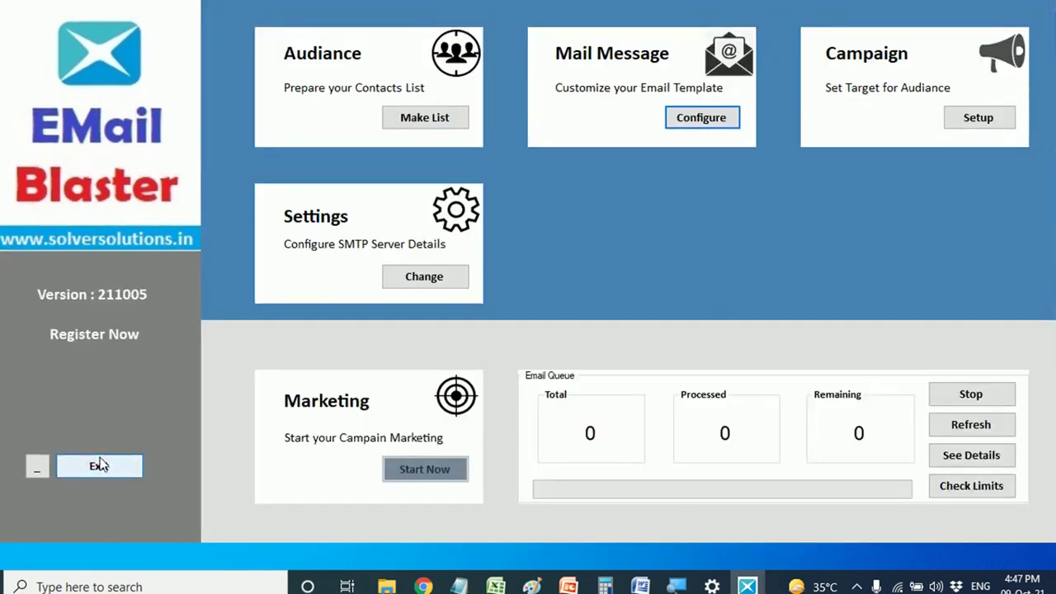